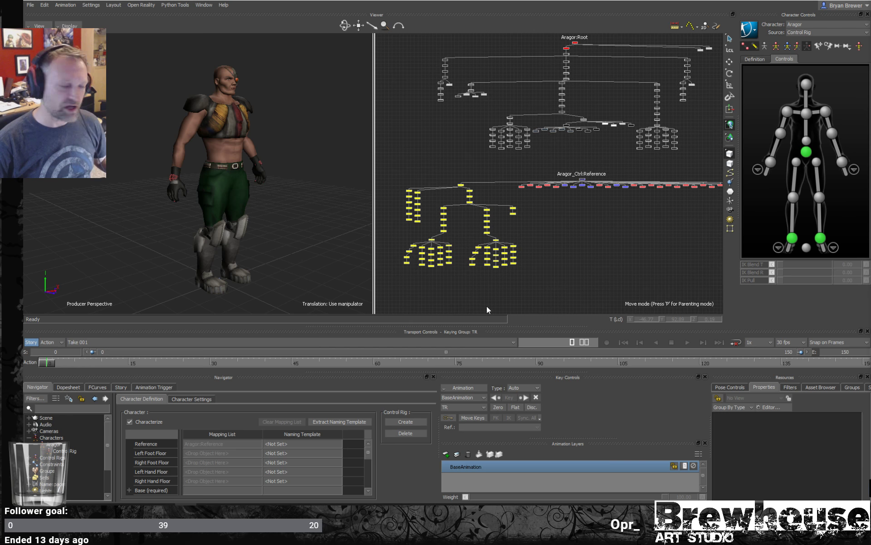
- Switch to the MotionBuilder window with basic_animations.fbx and inspect the battlelord character from several angles
drag(644, 251, 614, 274)
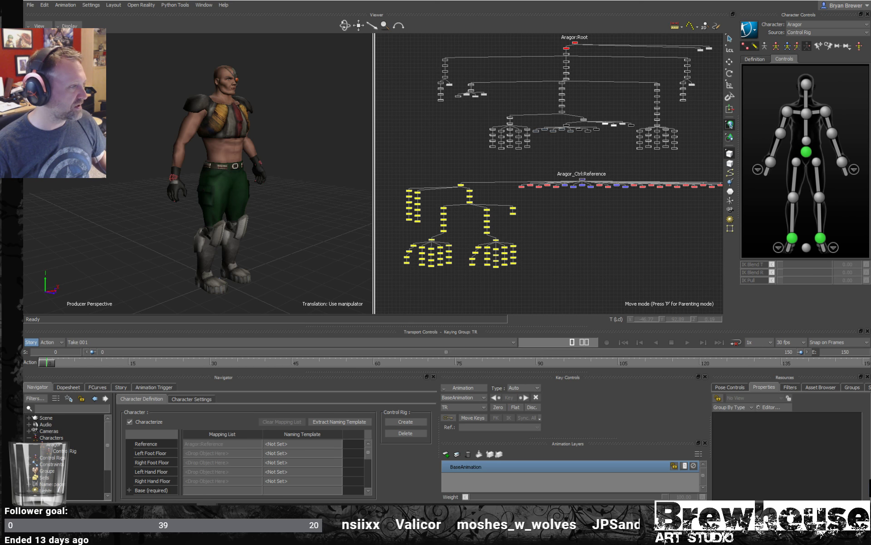
mouse_move(219, 492)
click(233, 456)
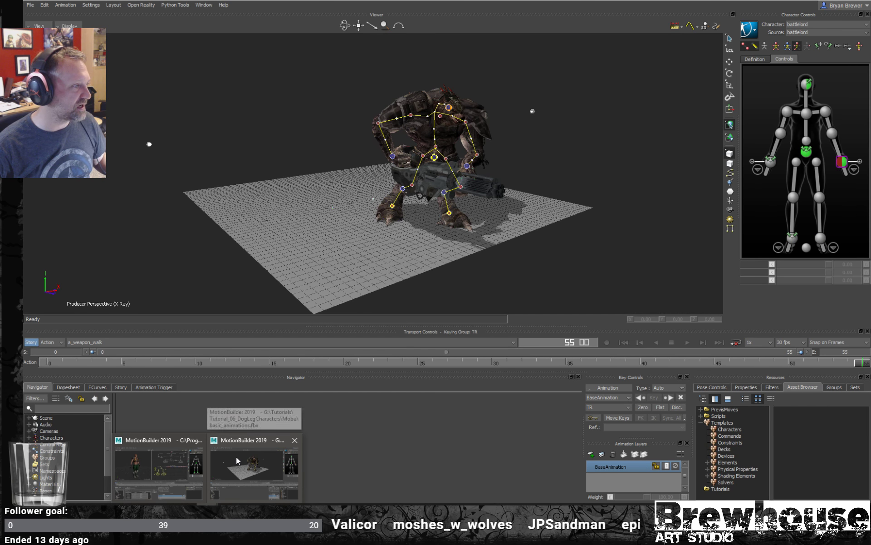
alt+right_drag(527, 202, 560, 205)
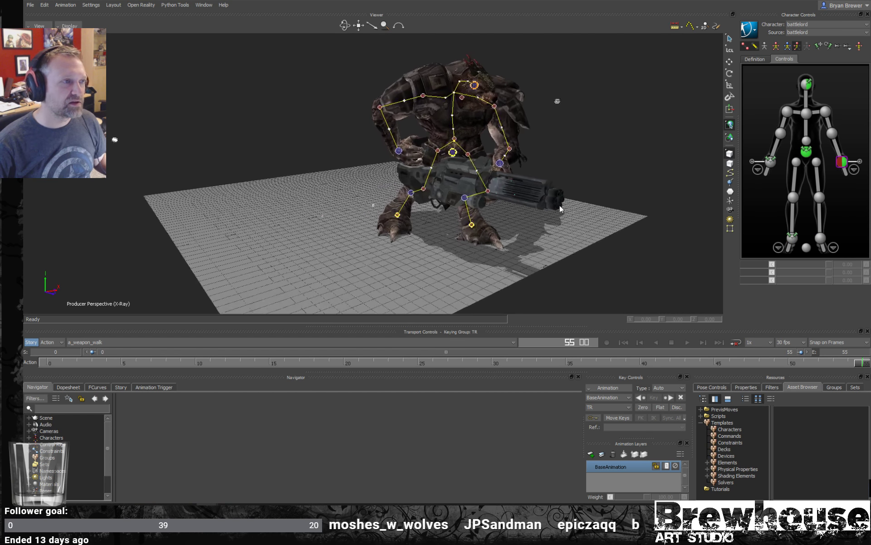
mouse_move(560, 205)
alt+mouse_down()
mouse_move(581, 210)
mouse_move(555, 214)
alt+mouse_up()
alt+middle_drag(555, 214, 553, 210)
alt+drag(553, 210, 535, 212)
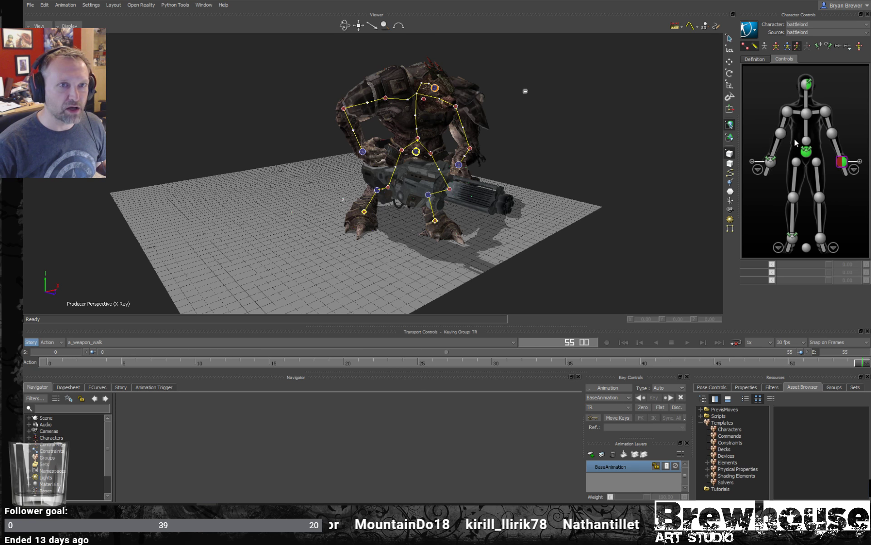
mouse_move(446, 210)
ctrl+shift+mouse_down()
mouse_move(454, 222)
mouse_move(514, 211)
mouse_move(454, 195)
ctrl+shift+mouse_up()
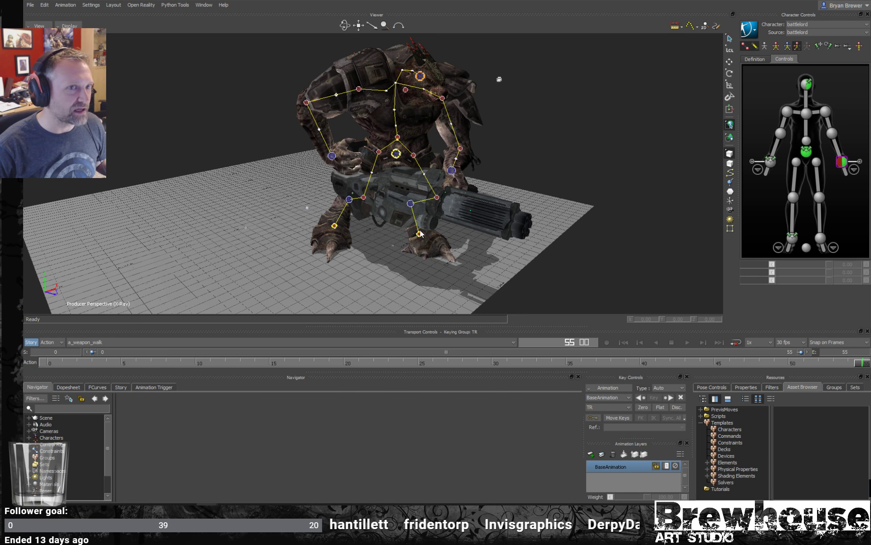
shift+drag(415, 233, 429, 227)
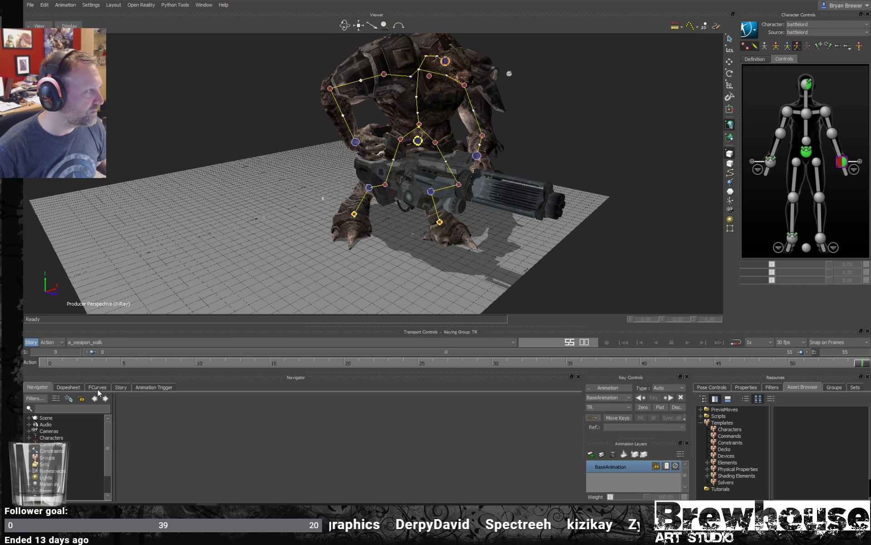
- Insert a character track in the Story timeline and assign the battlelord character to it
click(120, 387)
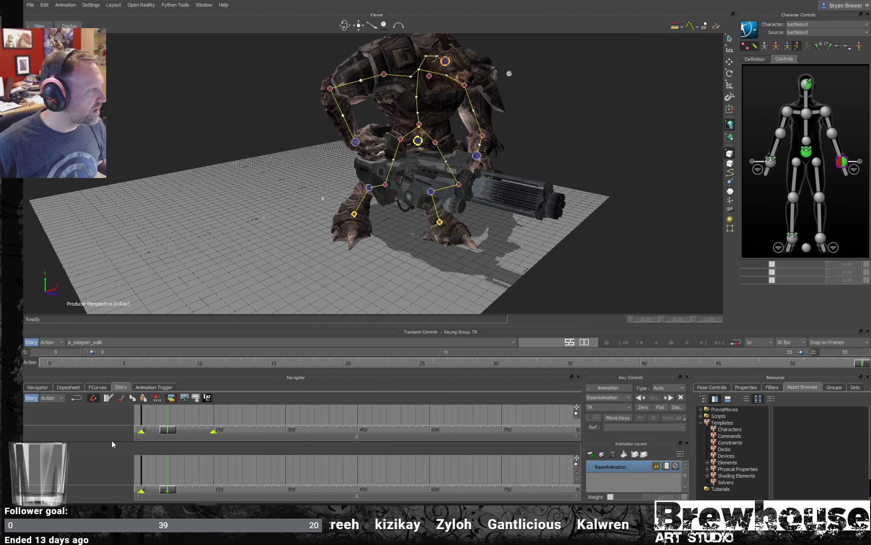
drag(111, 441, 114, 403)
right_click(105, 423)
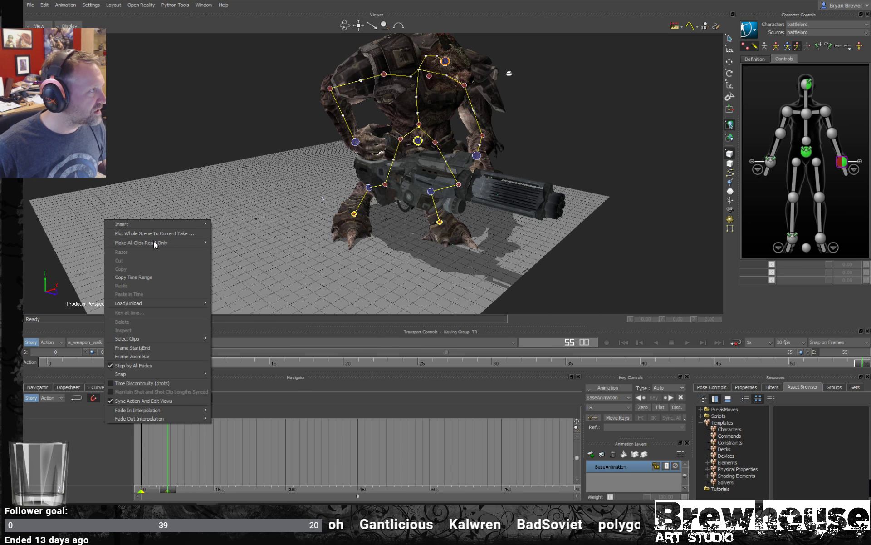
right_click(98, 431)
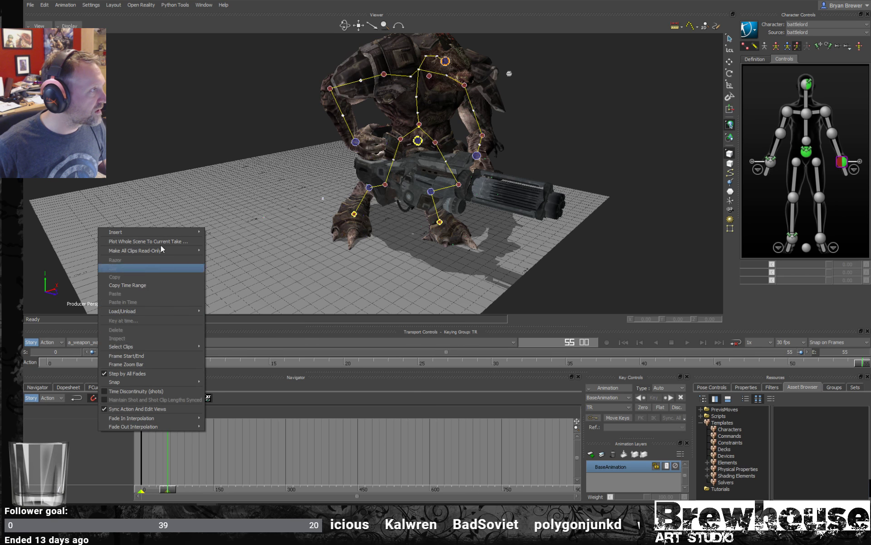
mouse_move(157, 232)
click(231, 252)
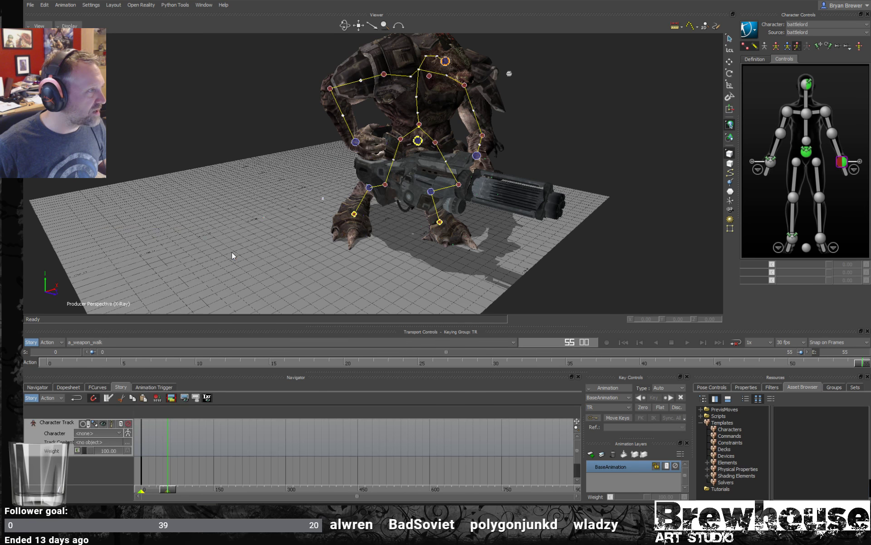
click(113, 436)
click(100, 448)
- Insert the current take a_weapon_walk as a clip on the character track, enable the track's ghosts and select the clip
right_click(164, 440)
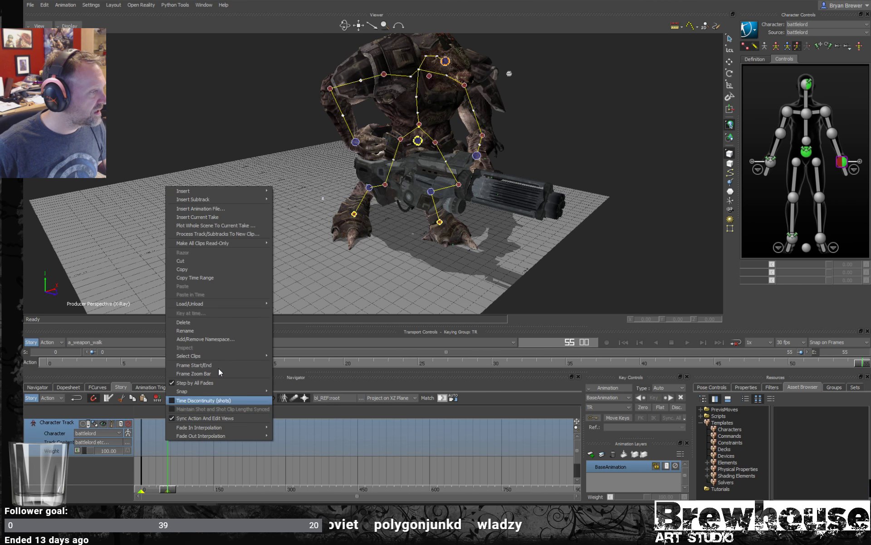
click(212, 219)
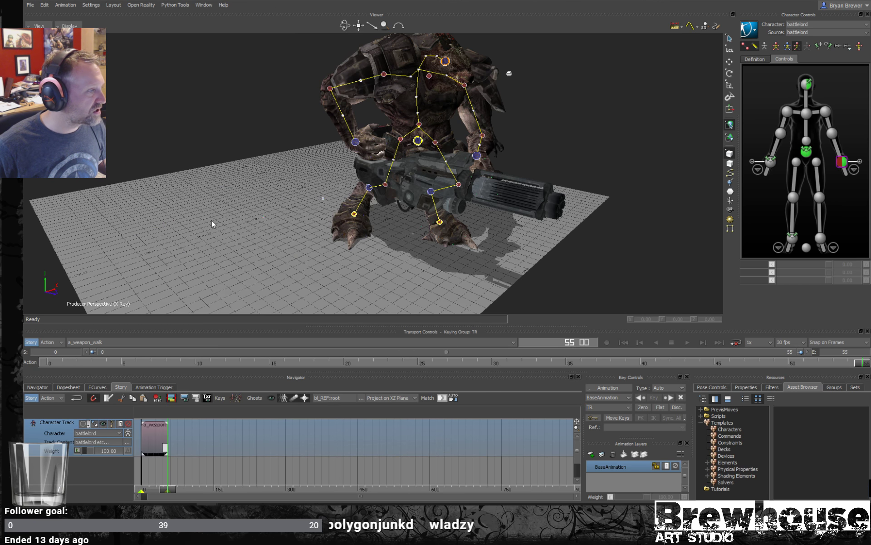
click(103, 423)
click(149, 446)
- Move the time cursor to frame 2 and activate the rotation manipulator on the selected clip's ghost
mouse_move(304, 269)
ctrl+shift+mouse_down()
mouse_move(327, 267)
mouse_move(358, 214)
mouse_move(380, 224)
mouse_move(364, 217)
mouse_move(362, 232)
ctrl+shift+mouse_up()
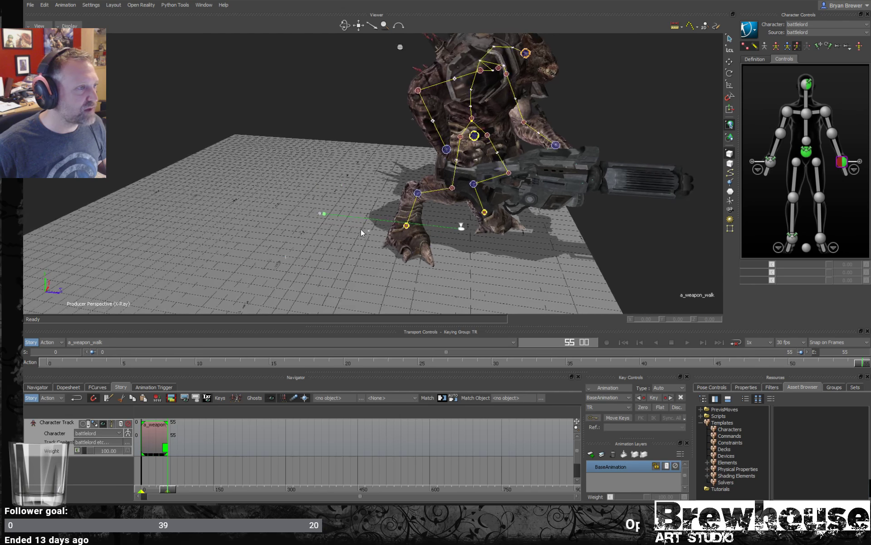
drag(169, 489, 142, 489)
ctrl+drag(317, 277, 328, 233)
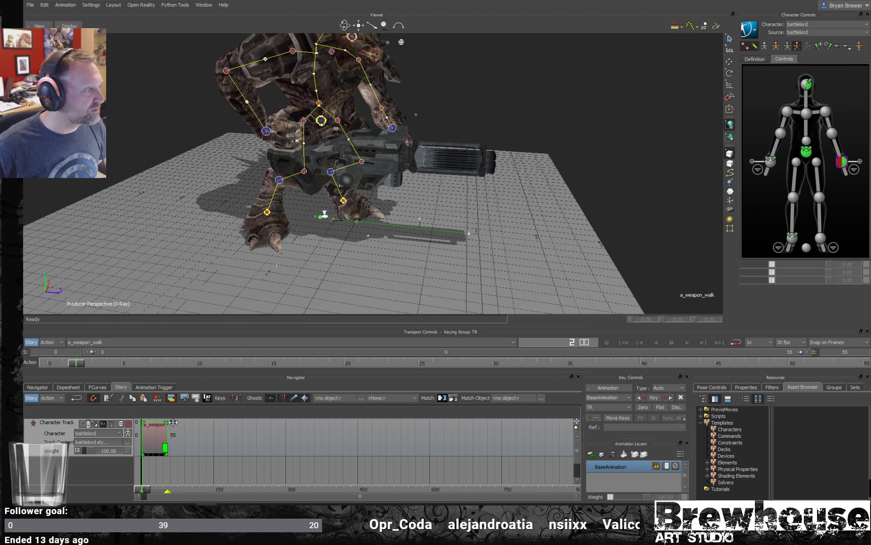
key(t)
mouse_move(362, 224)
mouse_down()
mouse_move(407, 229)
mouse_move(369, 228)
mouse_up()
key(r)
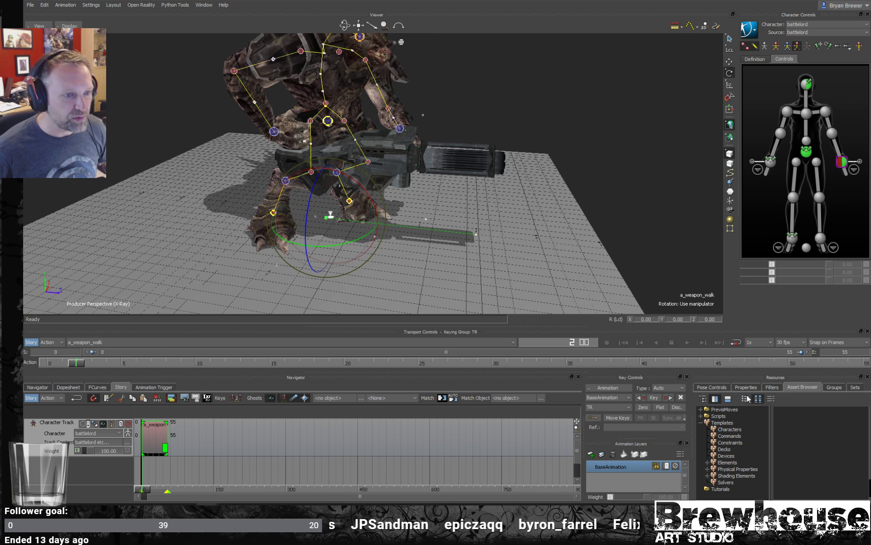
- Display the a_weapon_walk clip's properties and undock the Resources window, enlarging it over the viewer
click(721, 388)
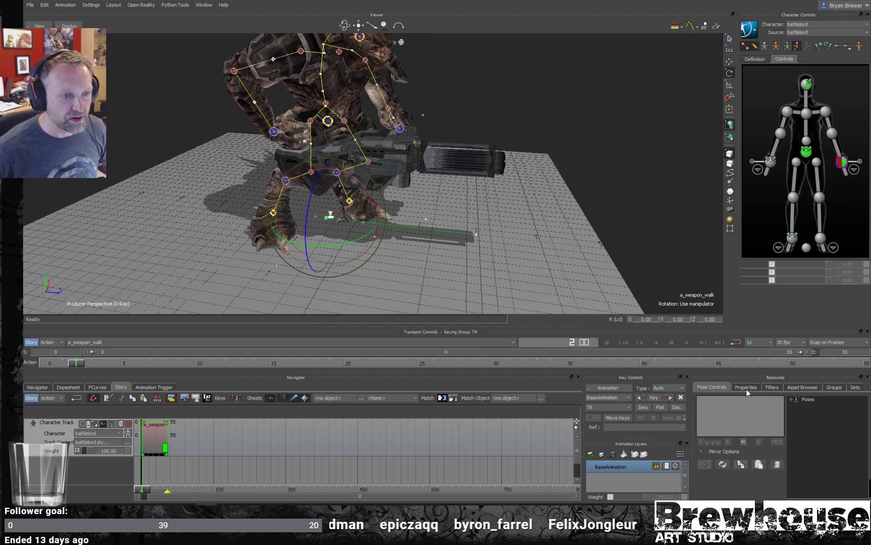
click(746, 390)
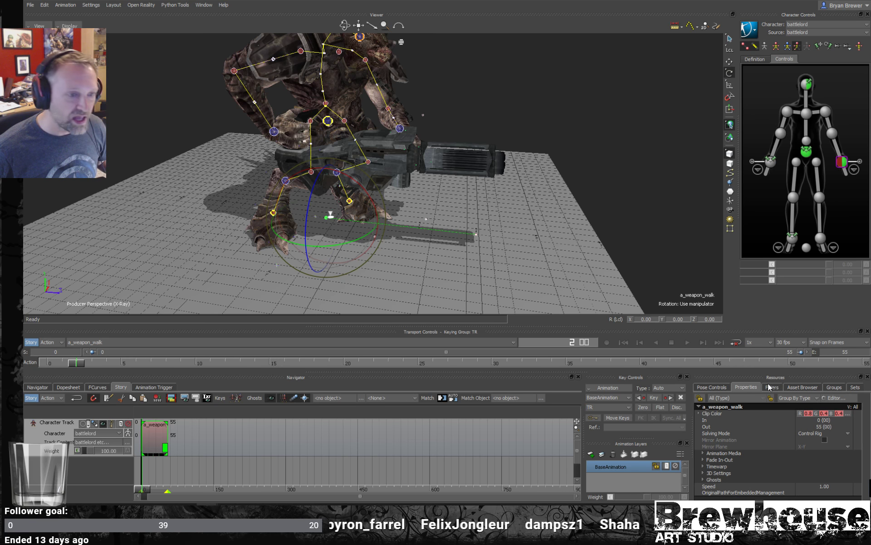
drag(774, 380, 673, 117)
drag(685, 238, 665, 413)
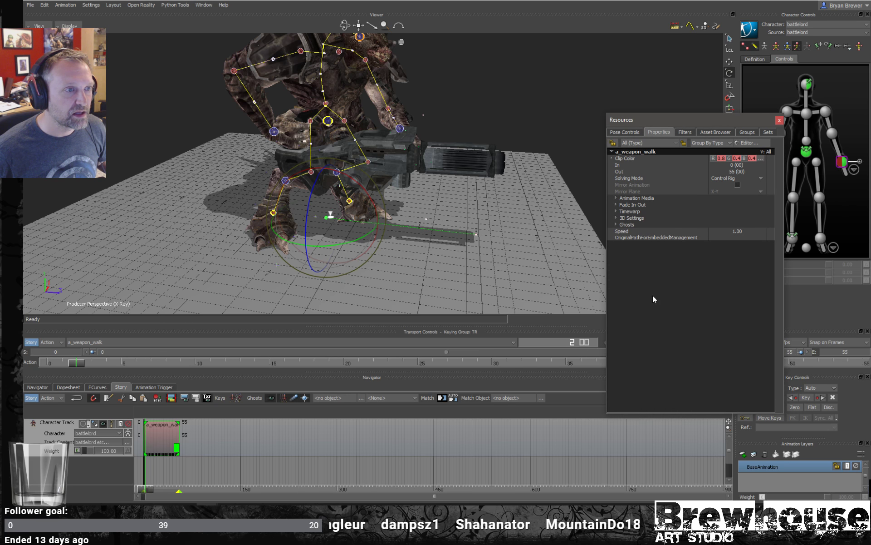
- Expand the clip's Ghosts, 3D Settings, Timewarp, Fade In-Out and Animation Media property groups
click(616, 224)
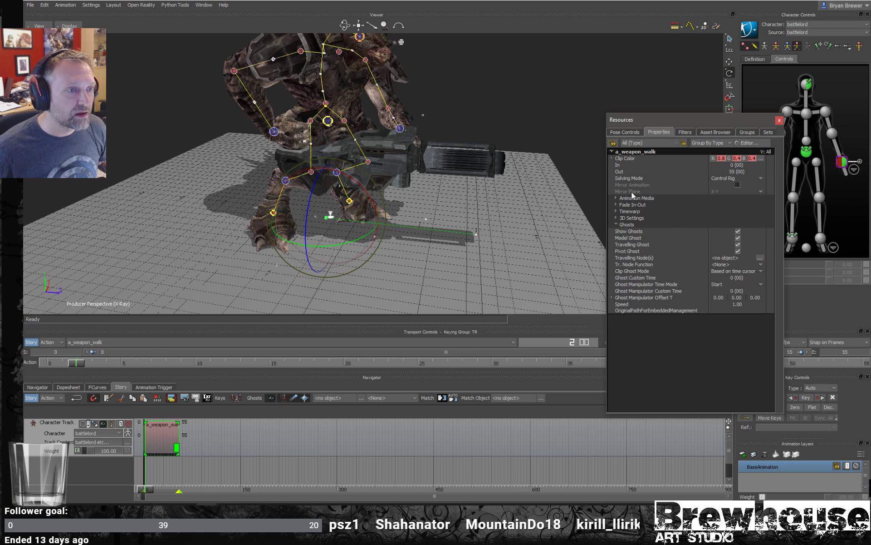
click(617, 218)
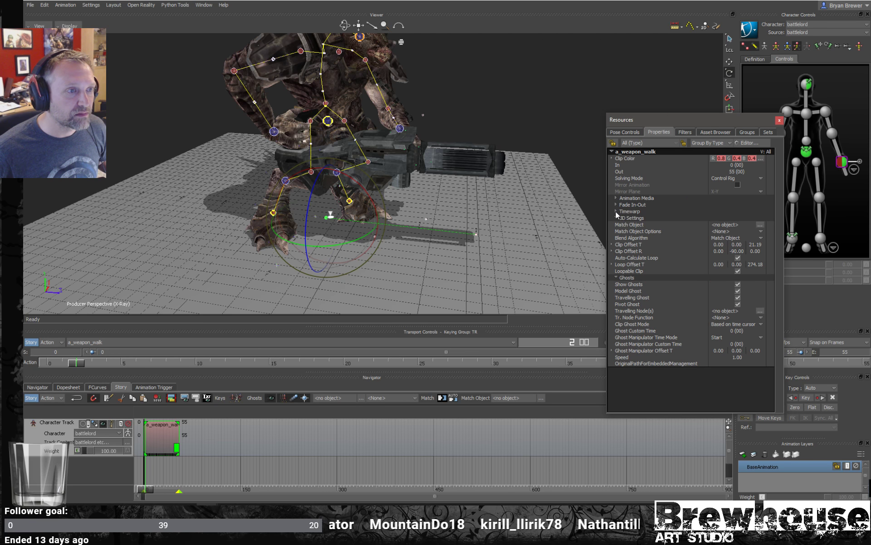
click(616, 212)
click(617, 205)
click(616, 198)
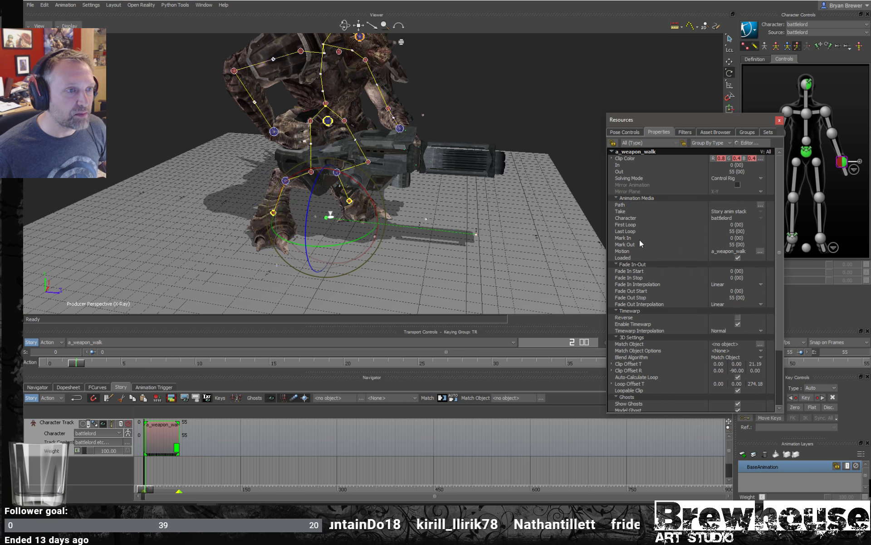
scroll(639, 241, down, 3)
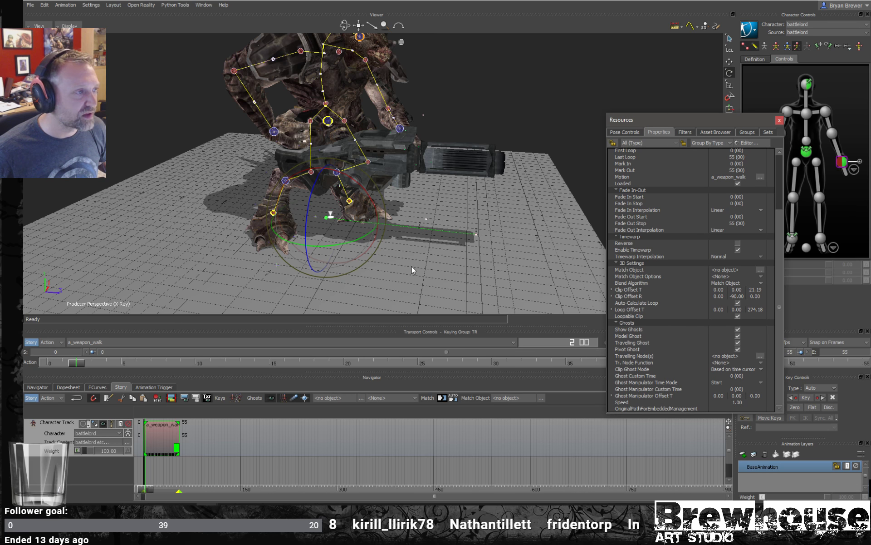
- Dock the Resources window between the viewer and the Character Controls
click(158, 456)
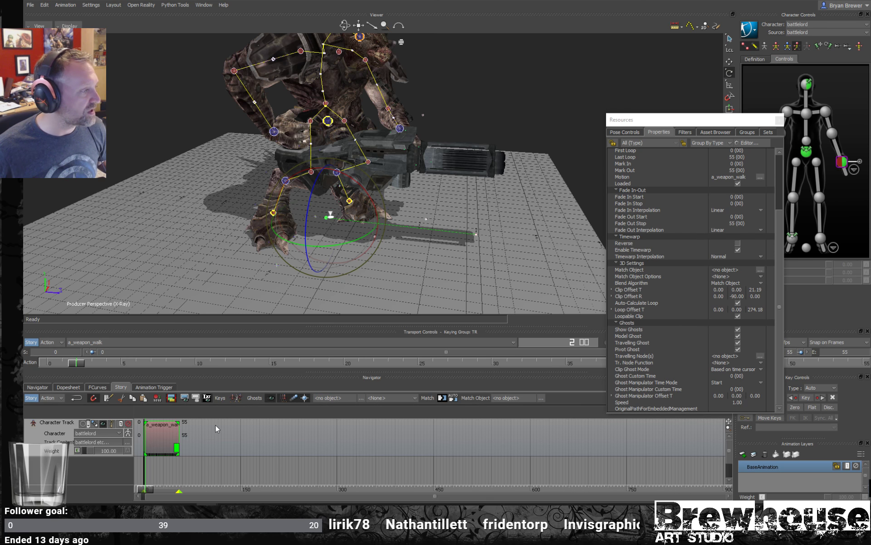
alt+drag(413, 225, 377, 239)
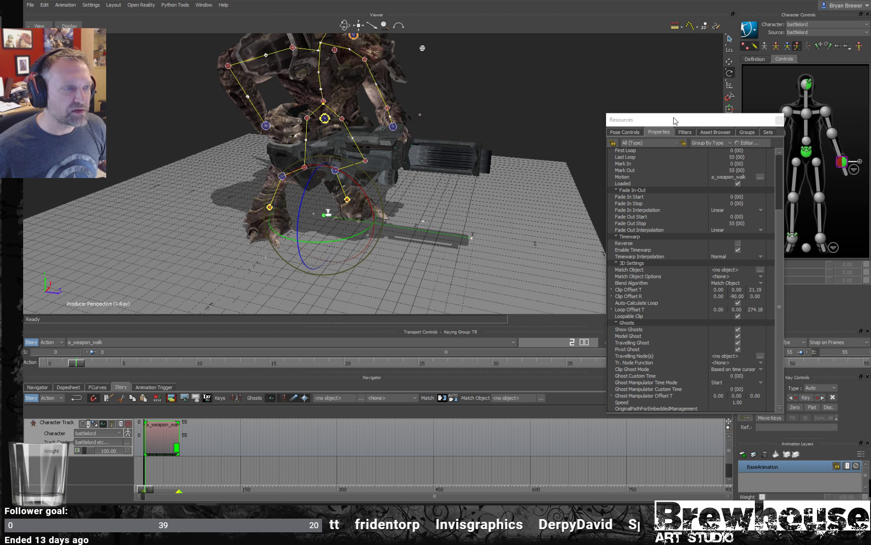
drag(668, 120, 638, 31)
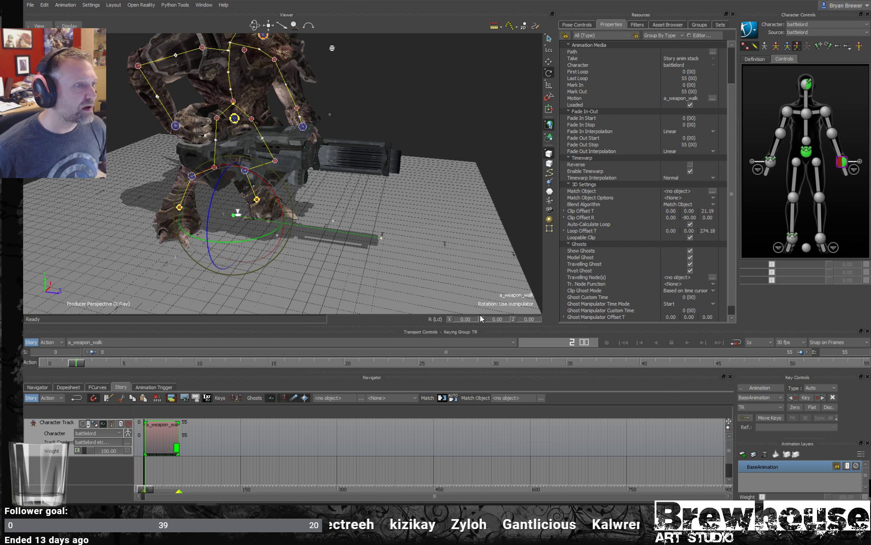
- Try rotating the clip's ghost about its vertical axis and set its local Y rotation to 0
drag(261, 237, 291, 229)
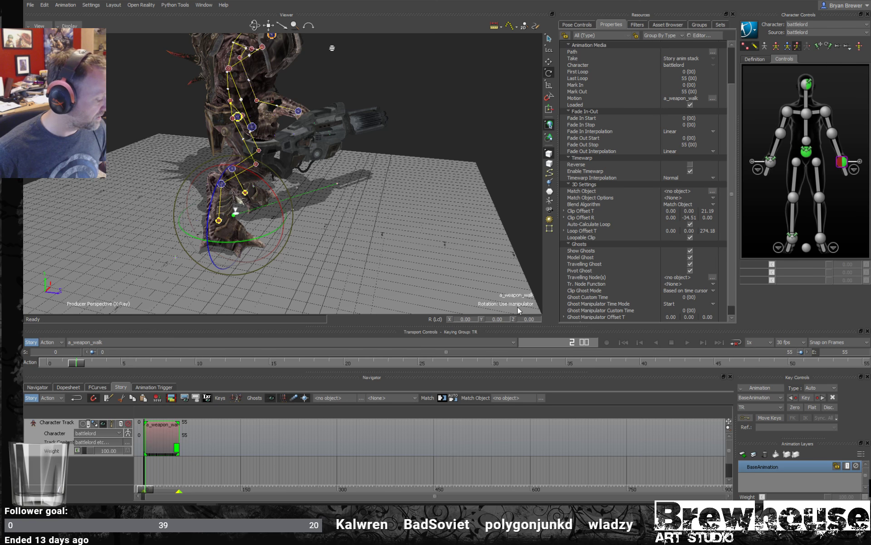
key(ctrl+z)
drag(463, 320, 407, 319)
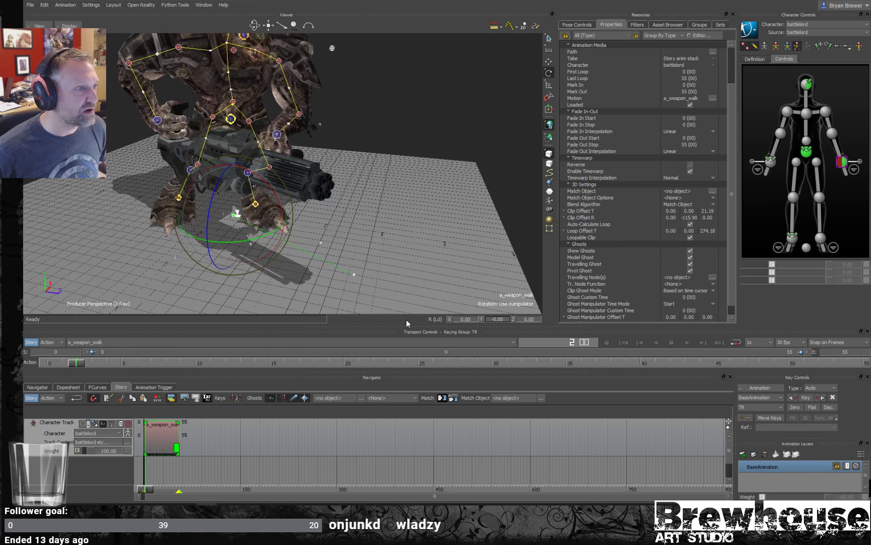
mouse_move(506, 319)
mouse_down()
mouse_move(612, 315)
mouse_move(504, 320)
mouse_up()
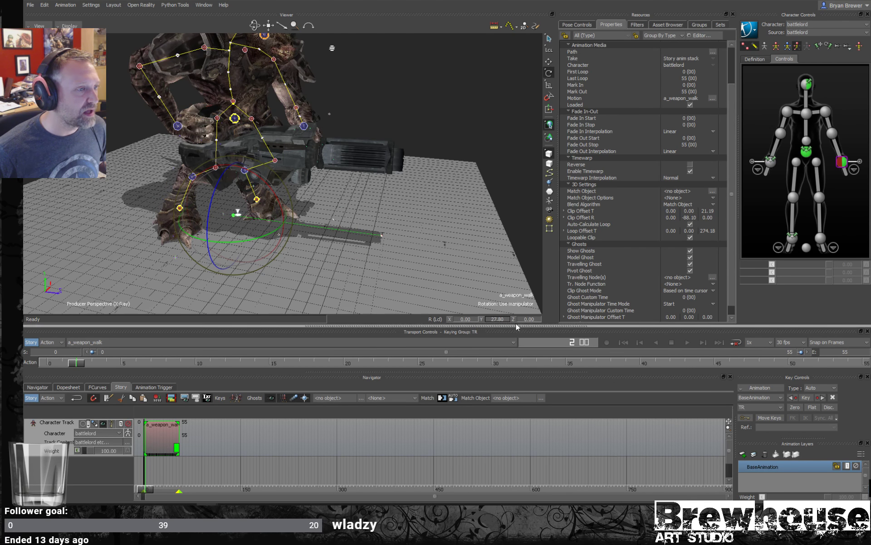
click(497, 319)
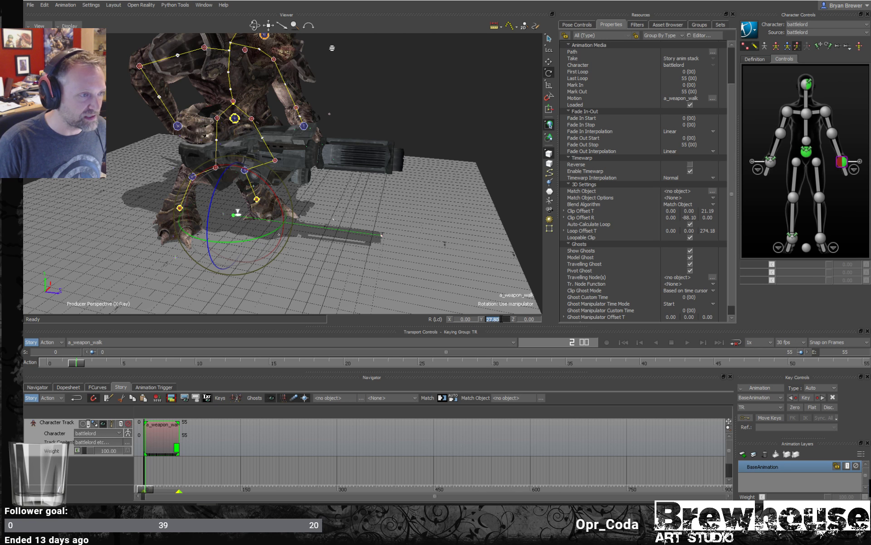
text(0)
key(Return)
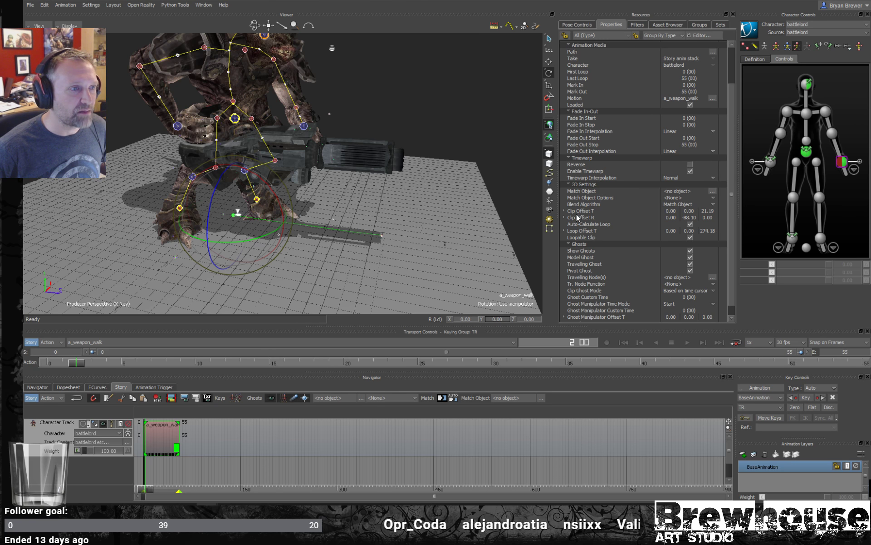
- Set the Y value of the clip's Clip Offset R to 90
mouse_move(691, 216)
mouse_down()
mouse_move(675, 217)
mouse_move(688, 217)
mouse_up()
click(687, 217)
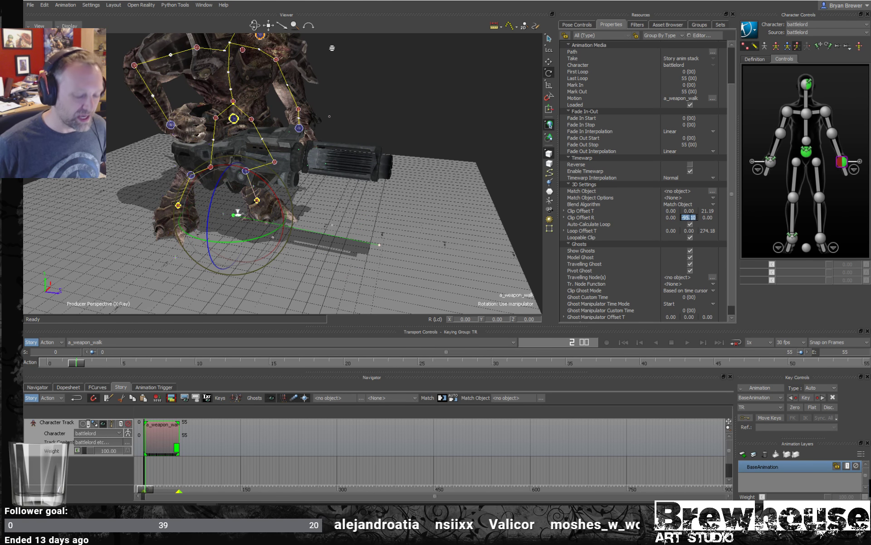
text(90)
key(Return)
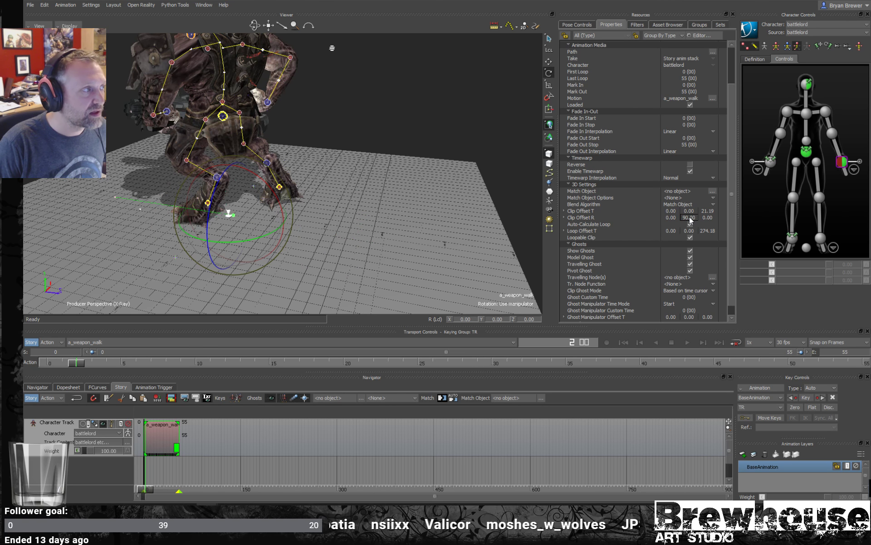
- Try Clip Offset R Y values of -90 and 0 on the a_weapon_walk clip
click(690, 217)
text(-90)
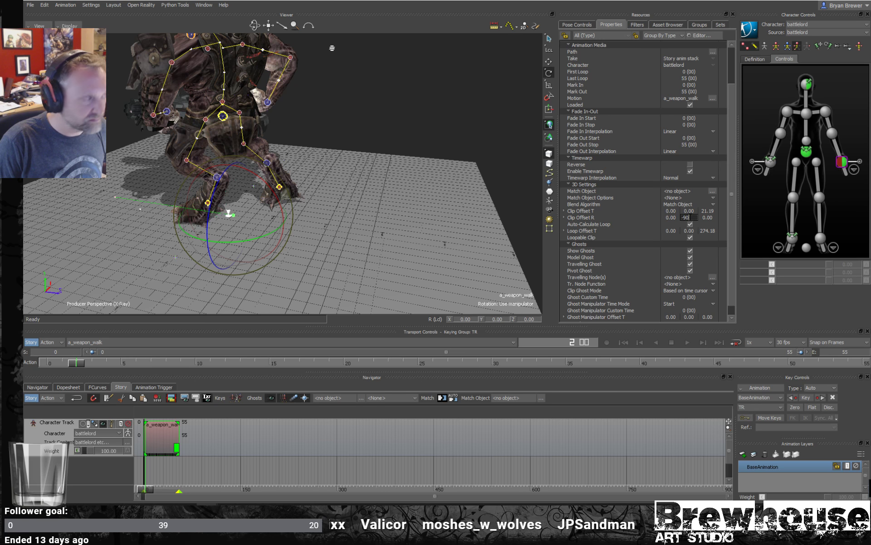
key(Return)
click(690, 217)
text(00)
key(Return)
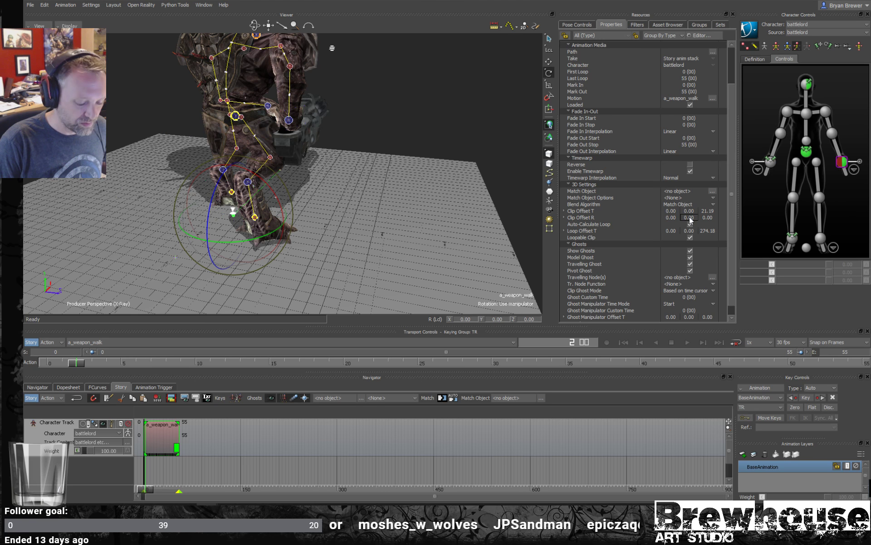
- Set the Y value of the clip's Clip Offset R to 180
click(690, 217)
text(180)
key(Return)
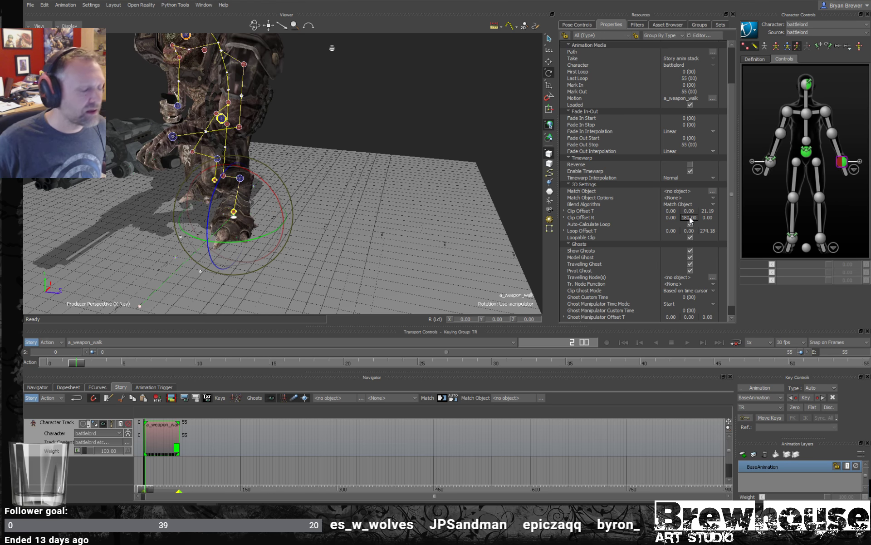
- Set the Y value of the clip's Clip Offset R to -125
mouse_move(690, 216)
mouse_down()
mouse_move(670, 218)
mouse_move(704, 209)
mouse_move(691, 216)
mouse_up()
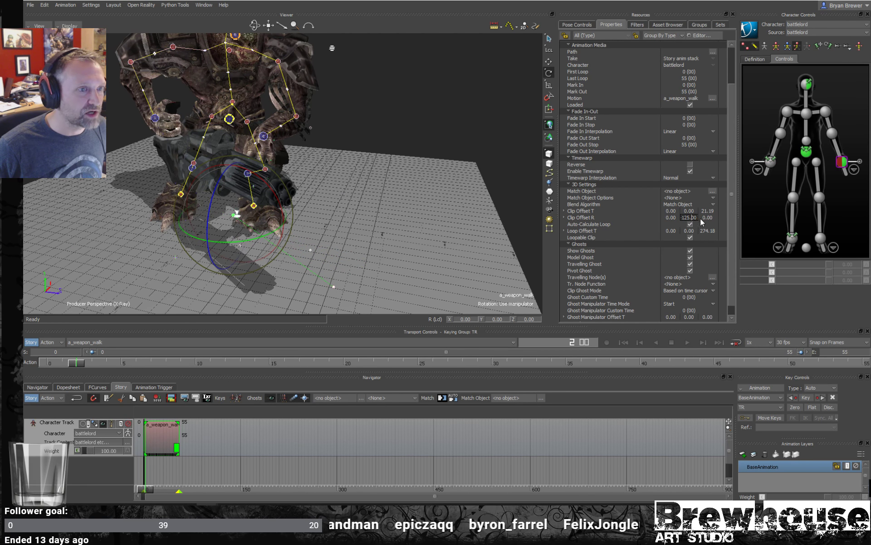
double_click(695, 217)
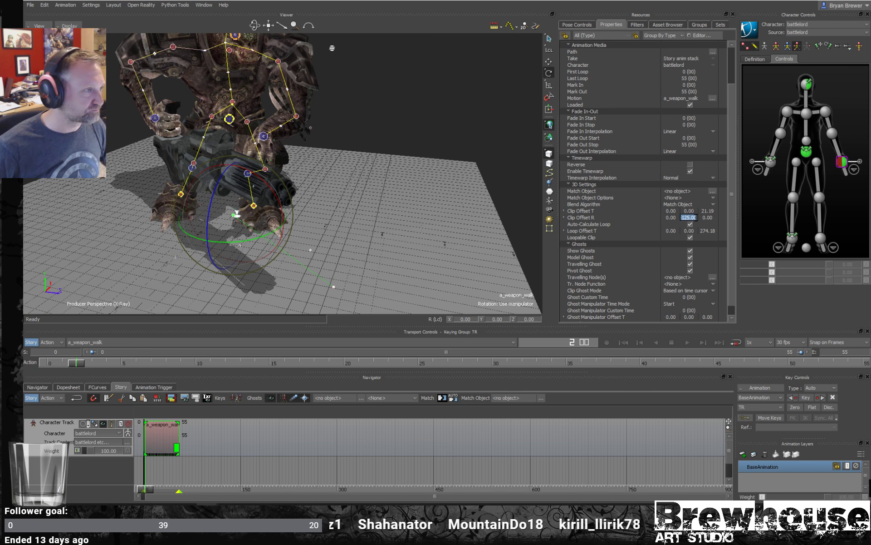
click(253, 241)
click(381, 235)
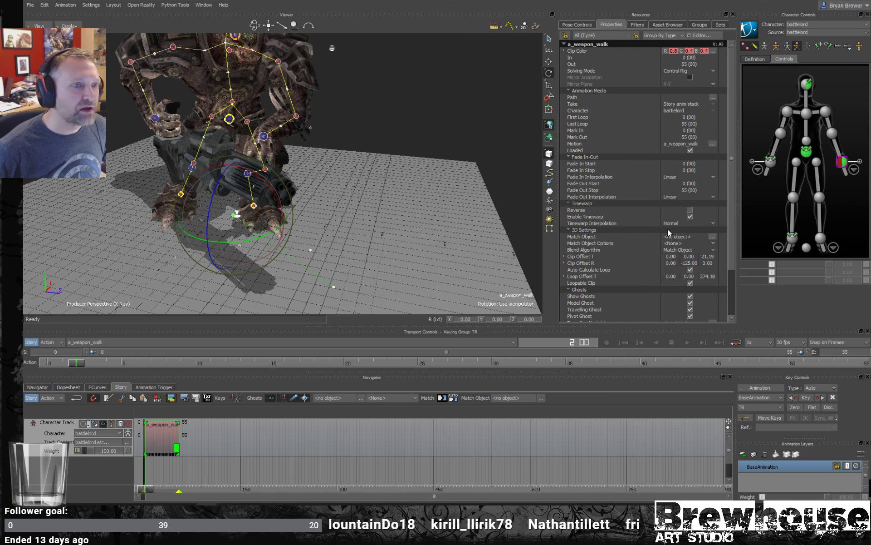
- Set the a_weapon_walk clip's Ghost Manipulator Time Mode to Stop
scroll(735, 225, down, 3)
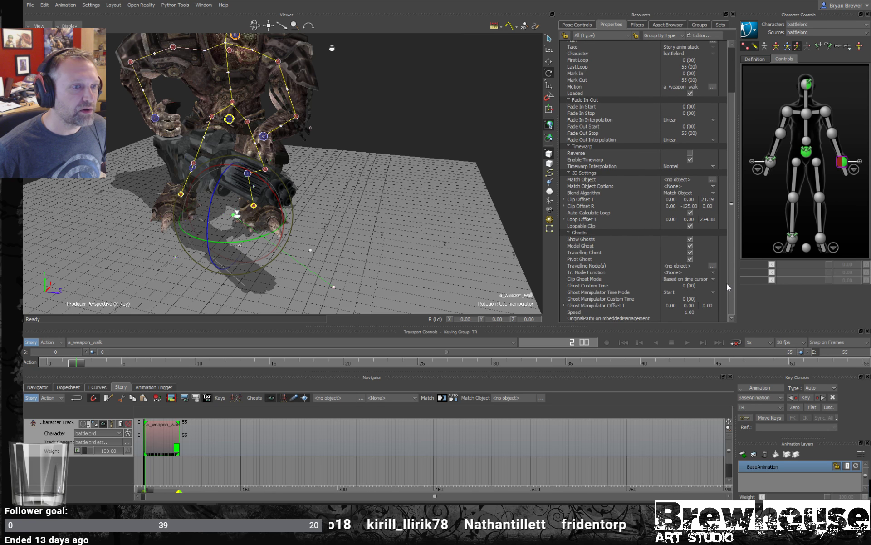
click(334, 287)
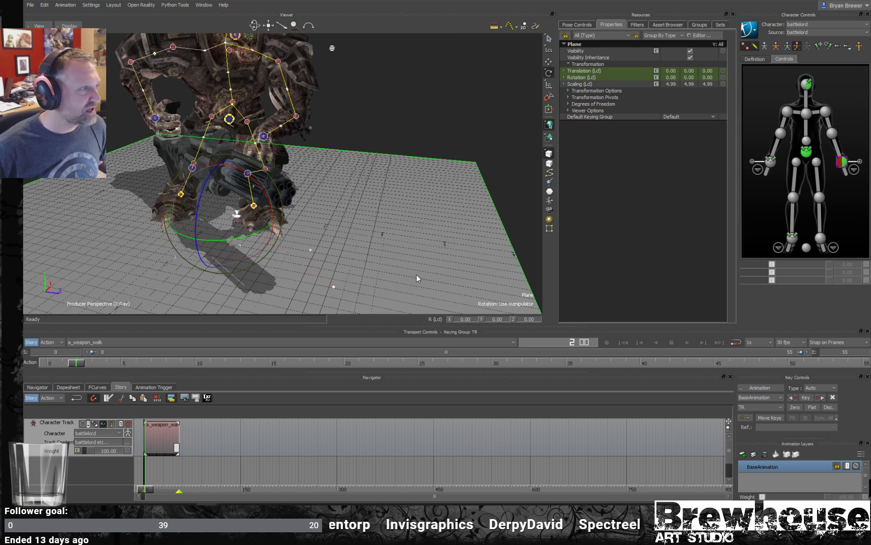
click(519, 134)
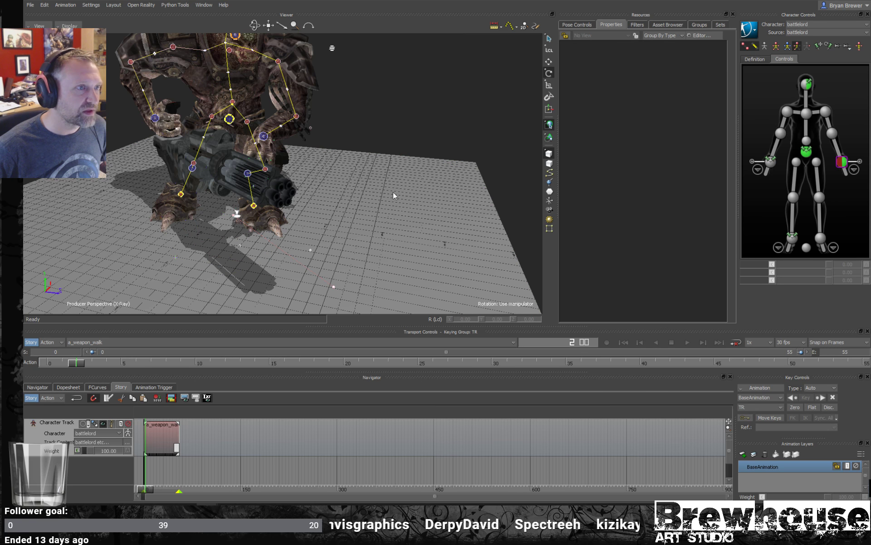
click(166, 438)
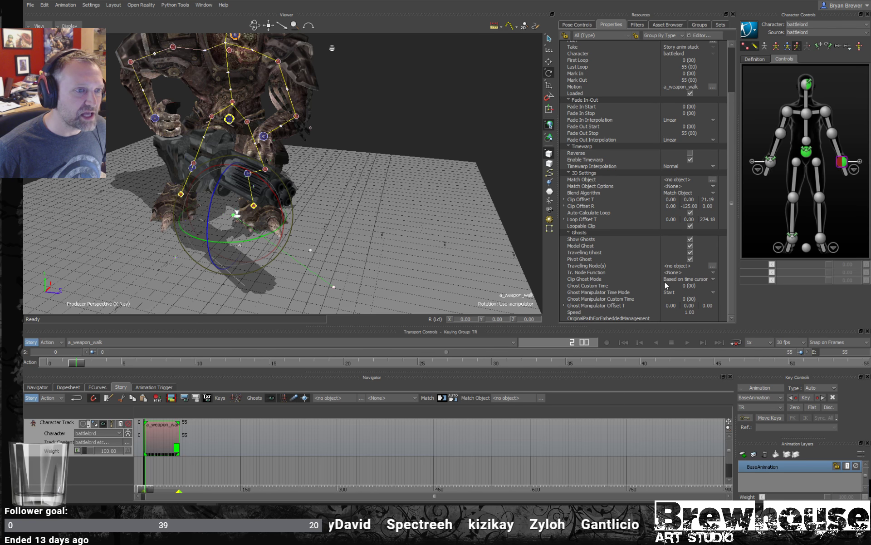
click(669, 292)
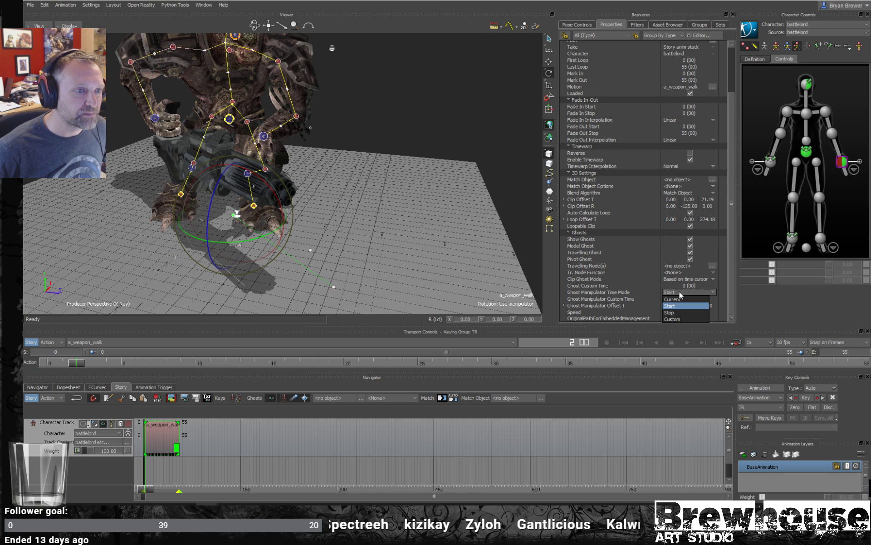
click(670, 314)
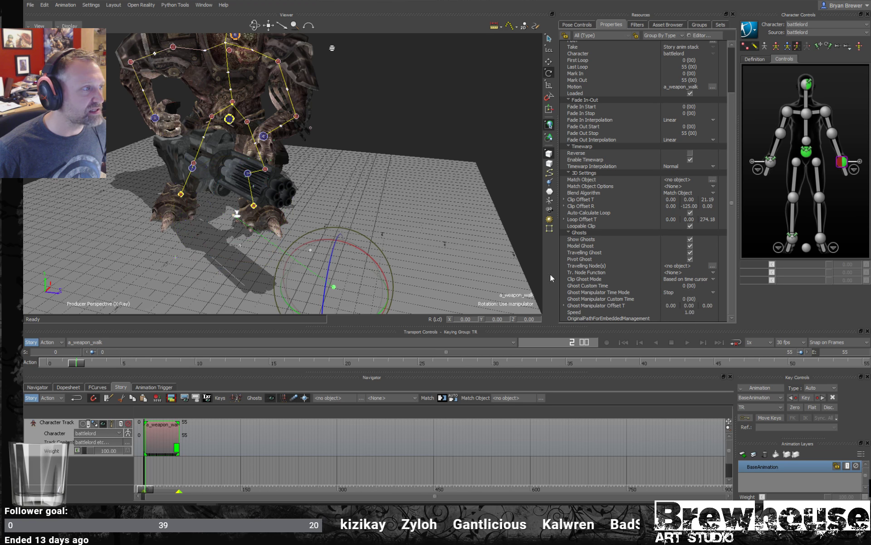
- Rotate and move the clip's ghost around its end point to a Clip Offset R Y of about -121 and Clip Offset T of about 168, 0, -65
drag(362, 301, 375, 302)
key(t)
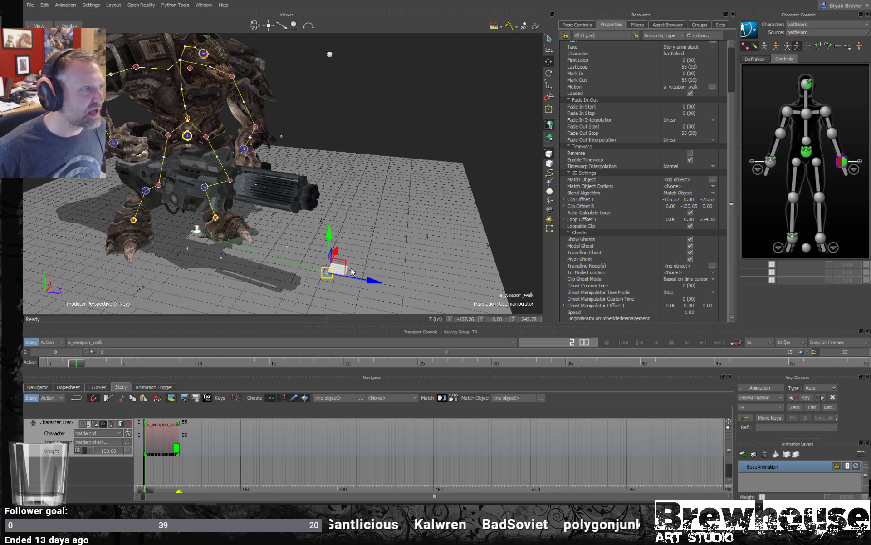
ctrl+shift+drag(351, 269, 340, 270)
drag(286, 280, 352, 231)
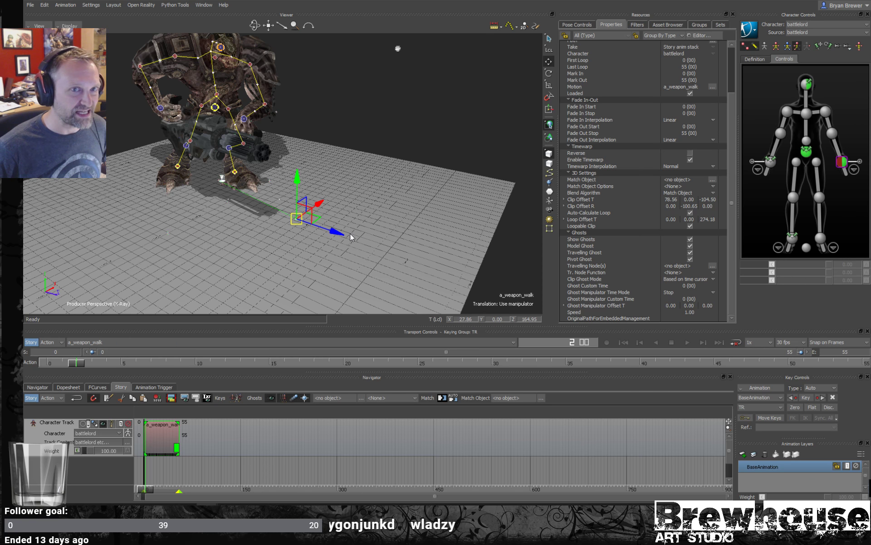
scroll(358, 236, up, 1)
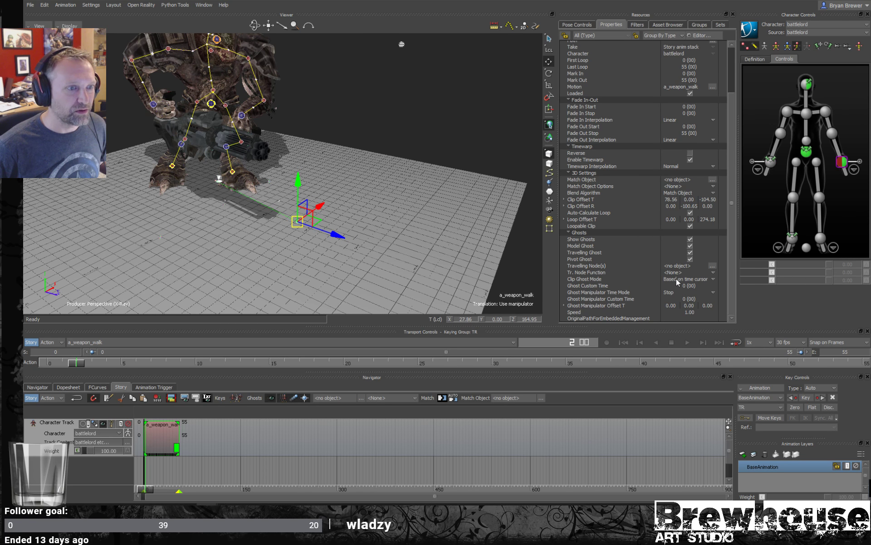
drag(325, 228, 307, 255)
key(r)
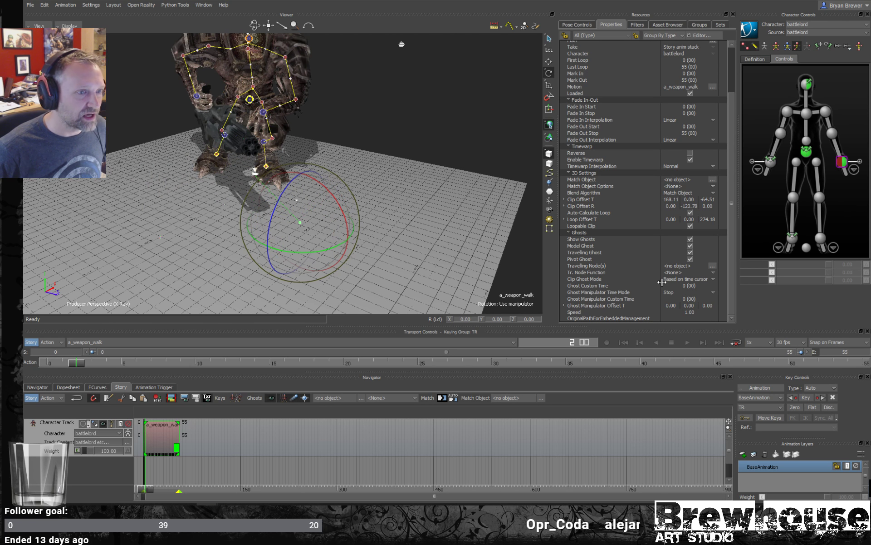
- Set the clip's Ghost Manipulator Time Mode to Current
click(674, 293)
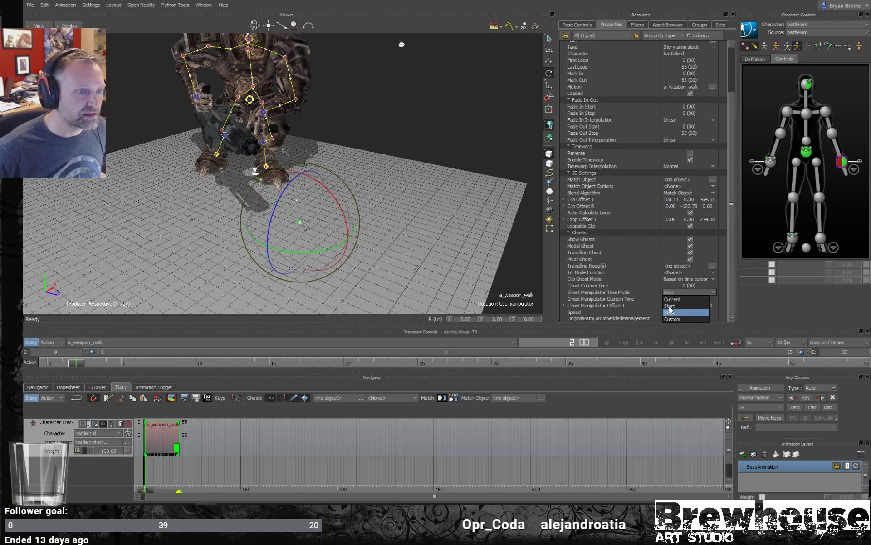
mouse_move(391, 227)
alt+mouse_down()
mouse_move(380, 224)
mouse_move(405, 223)
alt+mouse_up()
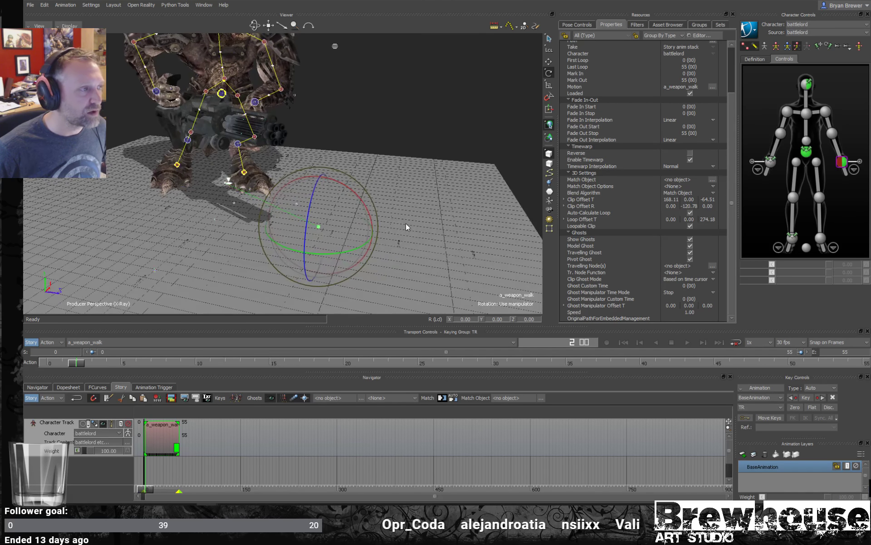
click(672, 293)
click(673, 299)
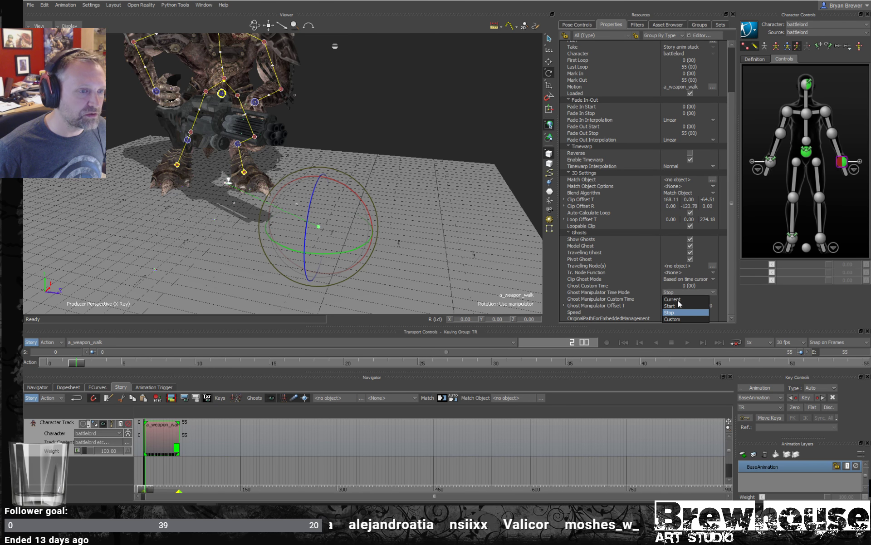
- Go to frame 35 and rotate the clip's ghost about its vertical axis to a Clip Offset R Y of about -80
drag(75, 363, 570, 359)
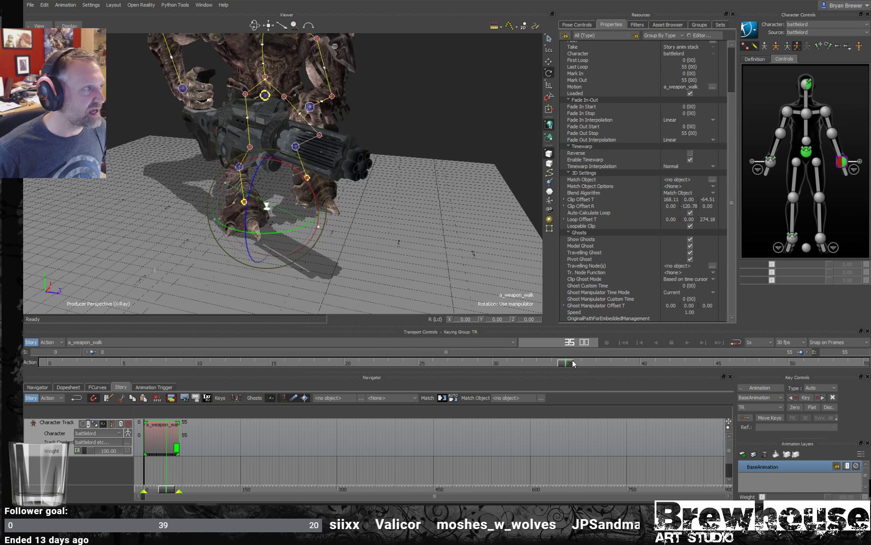
ctrl+shift+drag(372, 228, 457, 227)
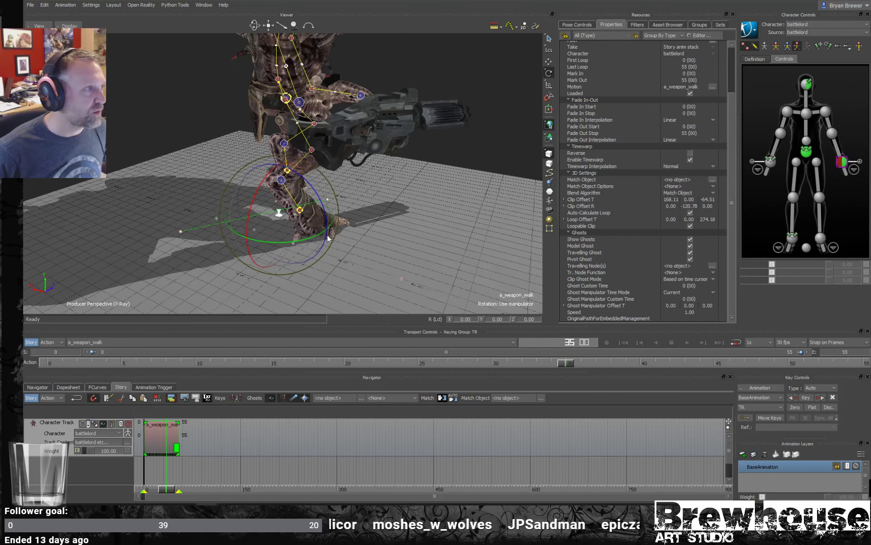
drag(304, 241, 322, 198)
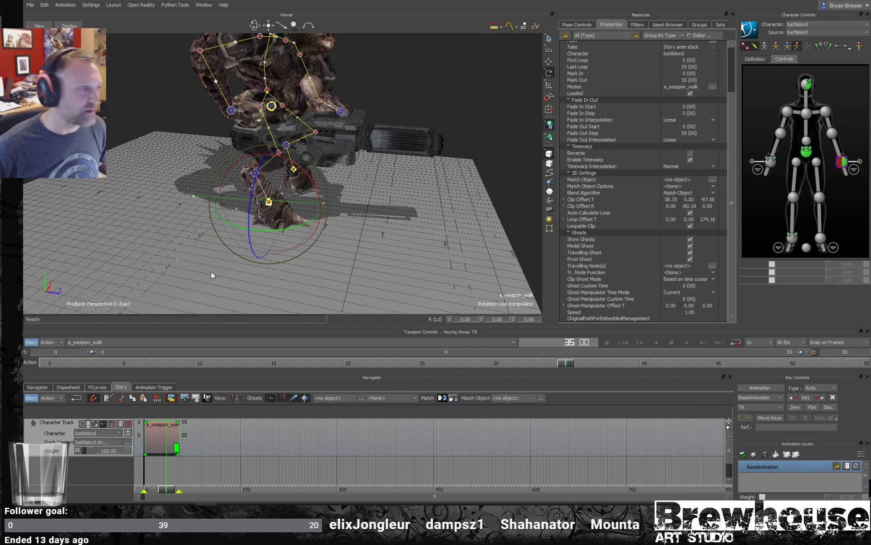
ctrl+shift+drag(212, 271, 281, 247)
ctrl+shift+drag(464, 244, 425, 244)
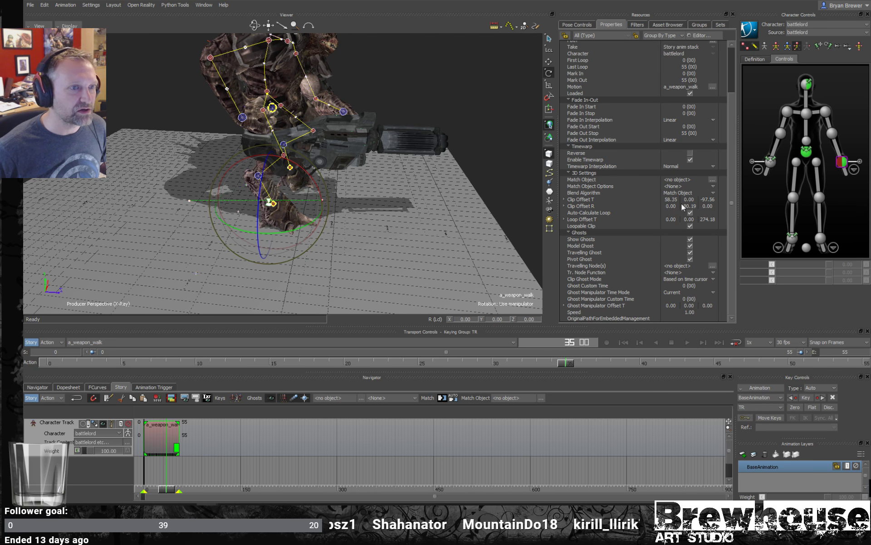
ctrl+shift+drag(429, 243, 429, 233)
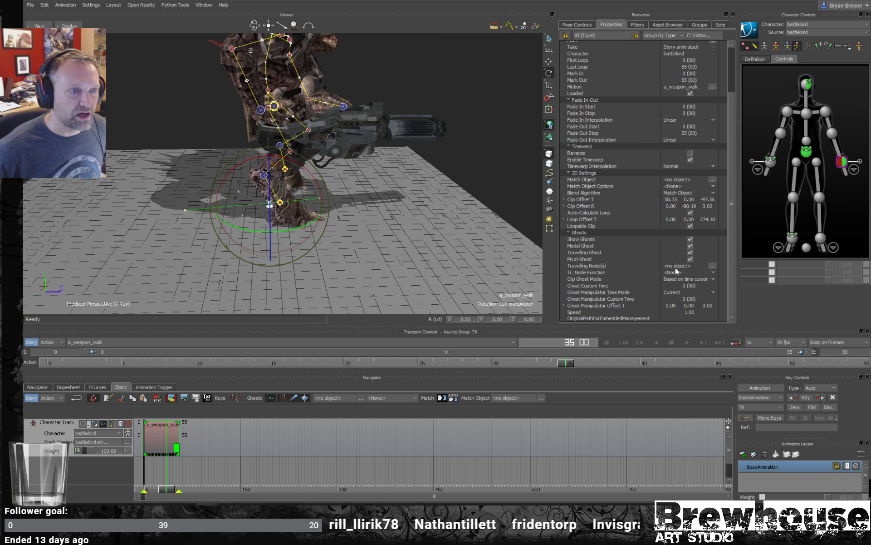
- Collapse the Fade In-Out and Animation Media groups in the clip's properties
click(581, 267)
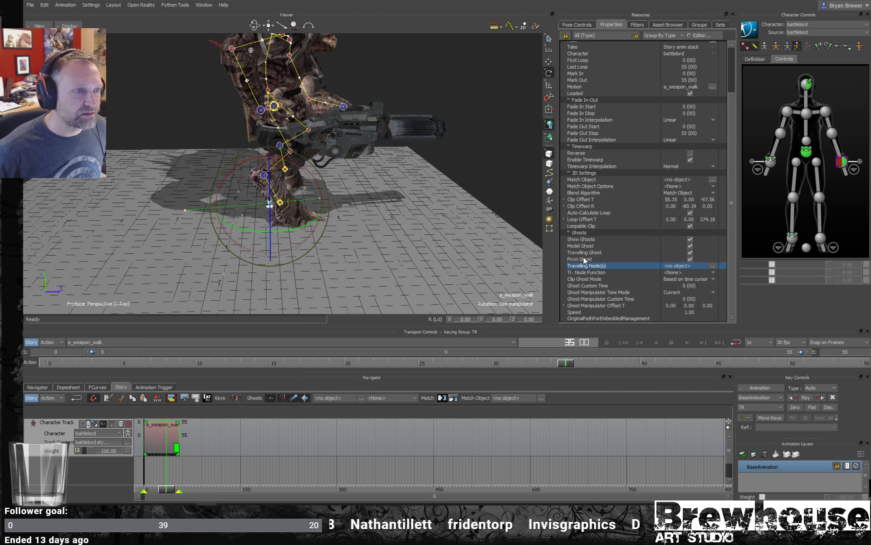
click(584, 259)
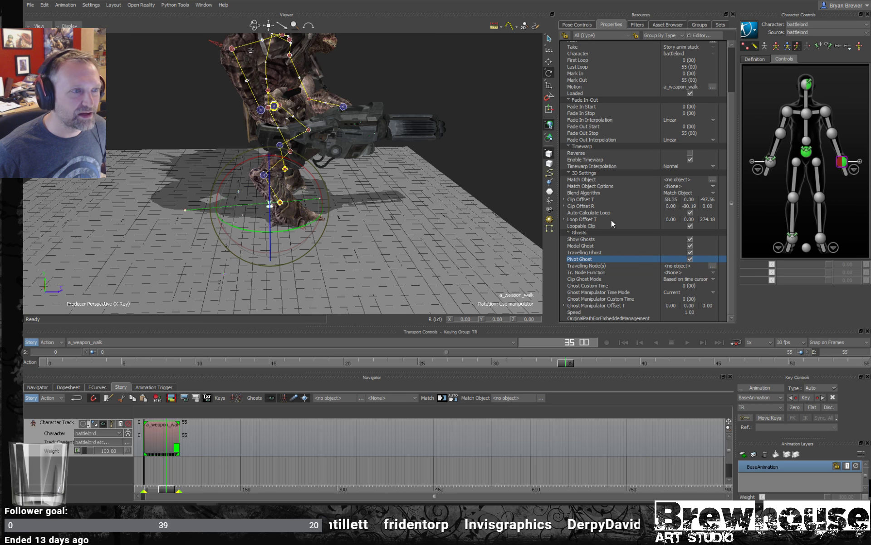
scroll(602, 184, up, 2)
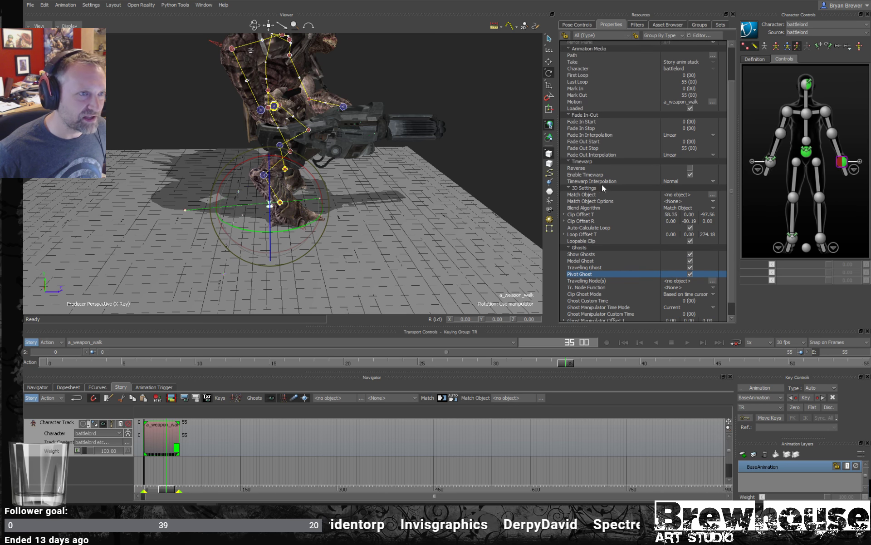
scroll(602, 184, up, 2)
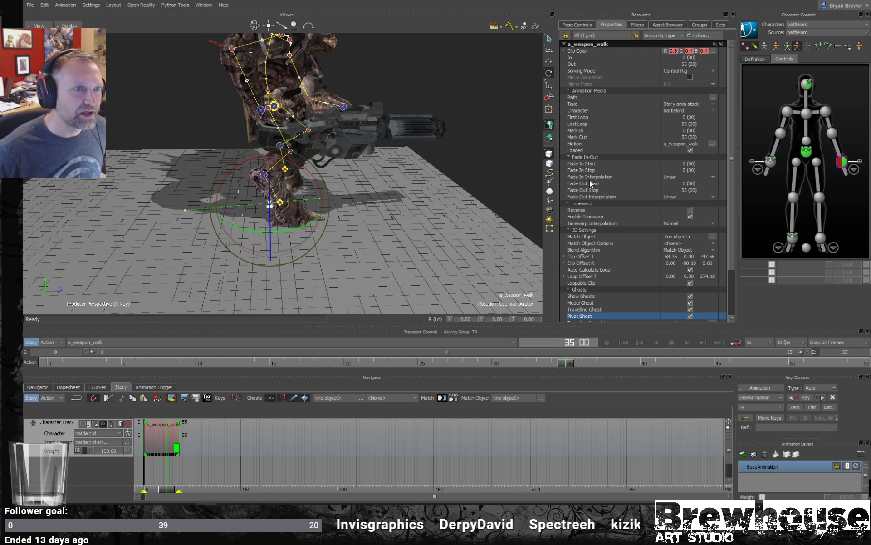
scroll(592, 200, down, 4)
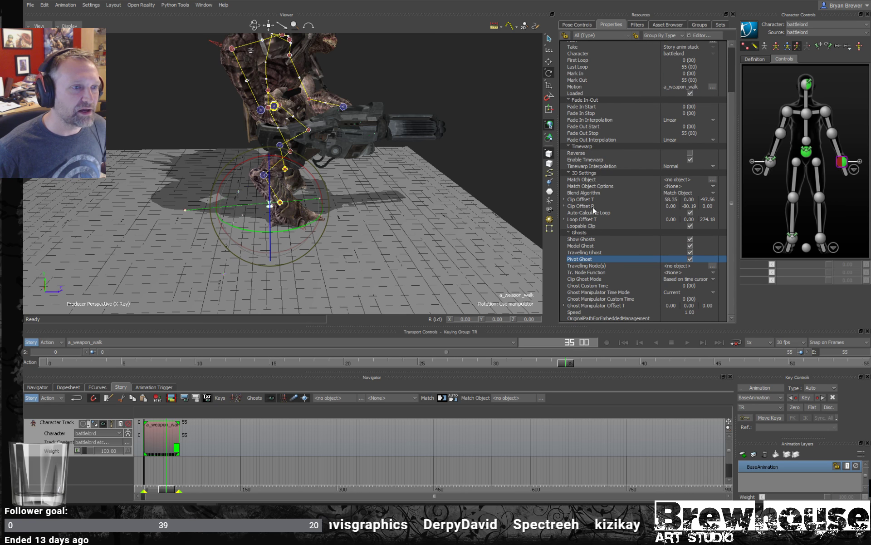
click(566, 100)
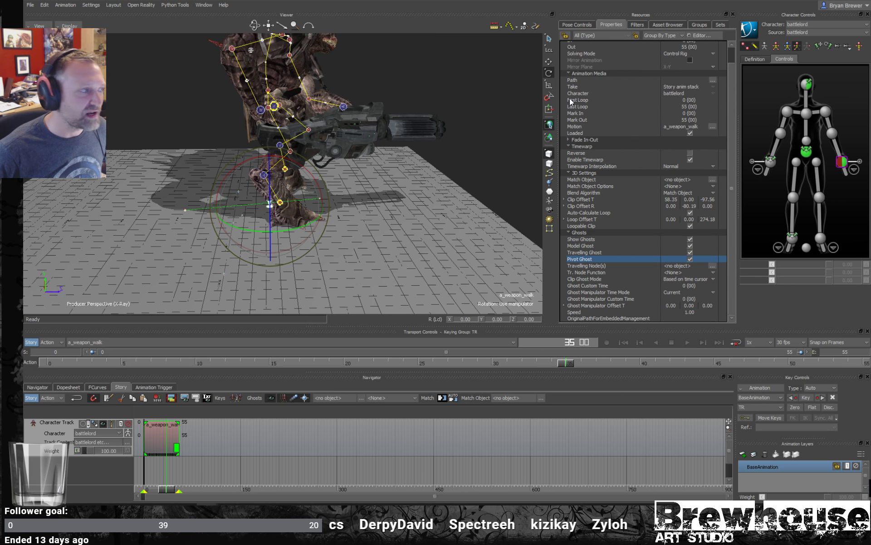
click(568, 73)
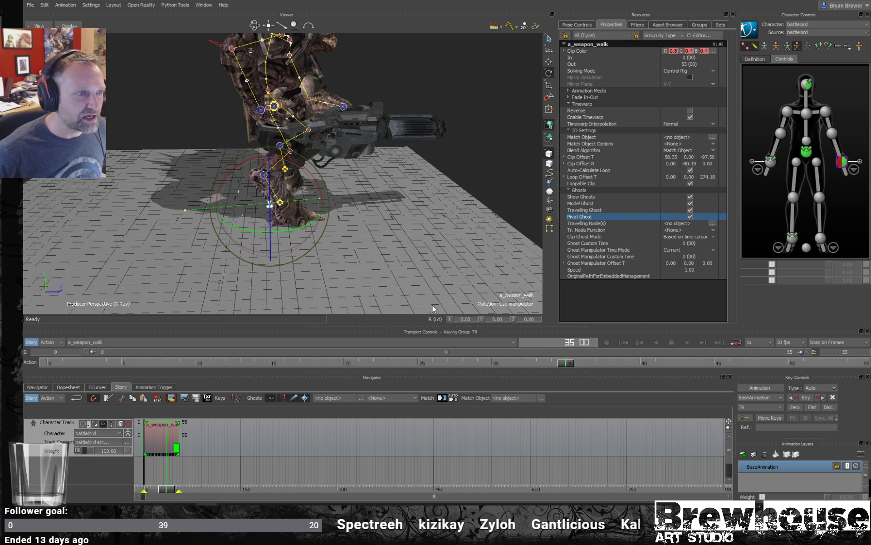
- Rotate the clip's ghost about its vertical axis at frame 35 to a Clip Offset R Y of about -87
ctrl+shift+drag(384, 228, 414, 230)
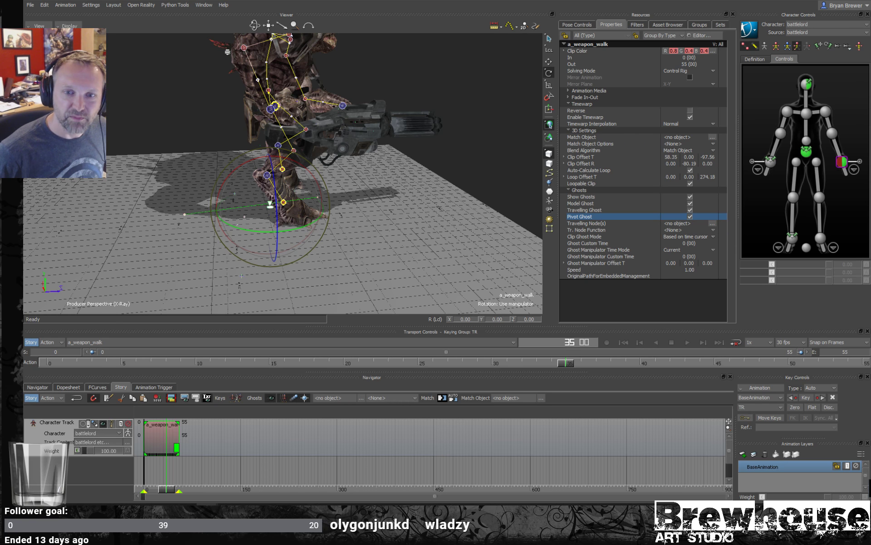
drag(440, 222, 319, 217)
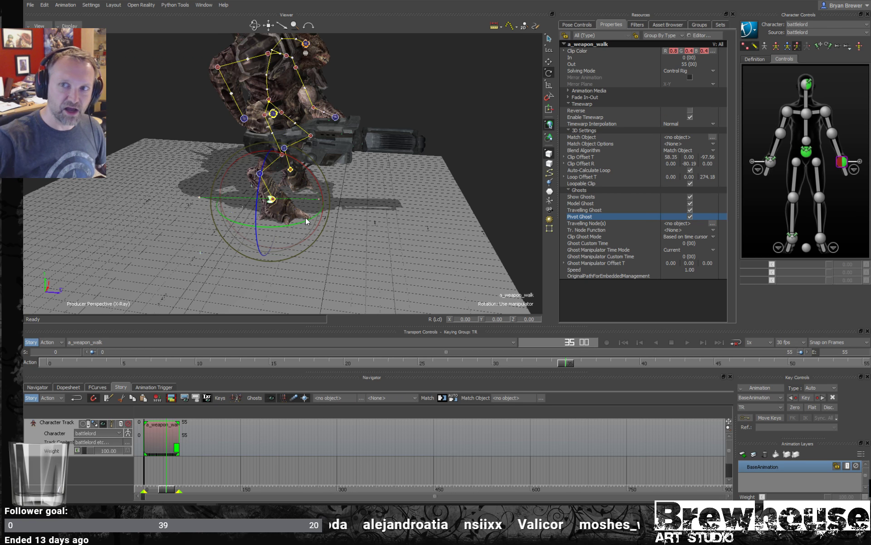
mouse_move(291, 231)
alt+mouse_down()
mouse_move(337, 235)
mouse_move(301, 238)
alt+mouse_up()
alt+drag(372, 203, 426, 202)
drag(294, 222, 295, 221)
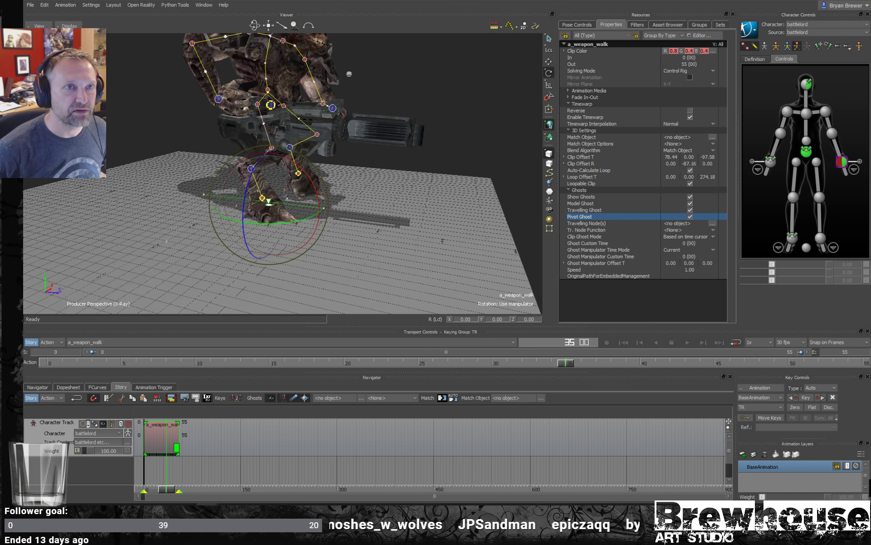
- Close the battlelord scene without saving the changes
click(857, 1)
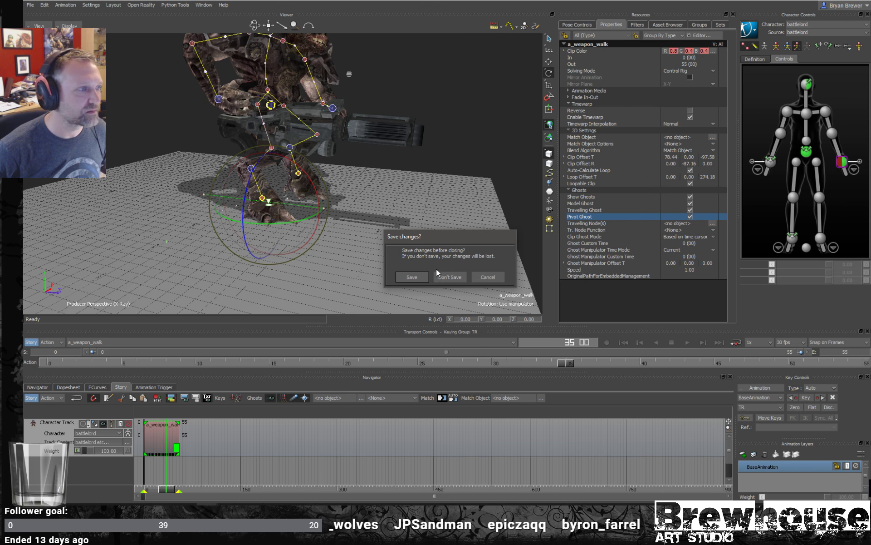
click(450, 277)
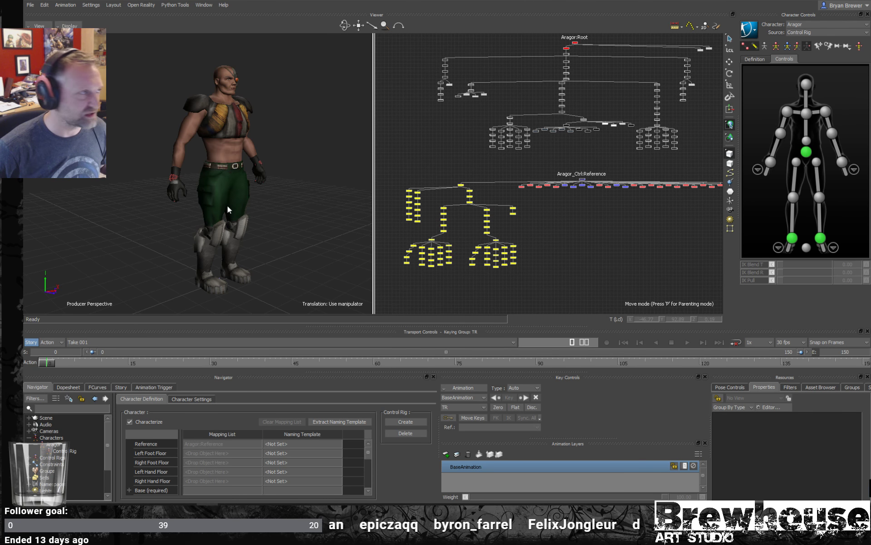
- Examine the Aragor character model from several angles and its skeleton and control rig hierarchies in the schematic
alt+drag(227, 204, 248, 205)
alt+right_drag(248, 205, 282, 216)
alt+drag(282, 217, 241, 218)
alt+right_drag(240, 218, 220, 214)
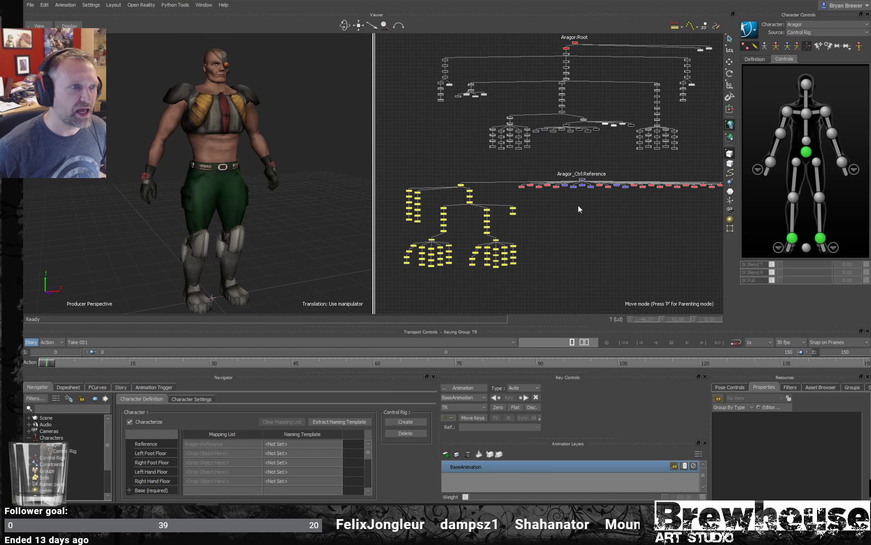
alt+right_drag(627, 202, 609, 200)
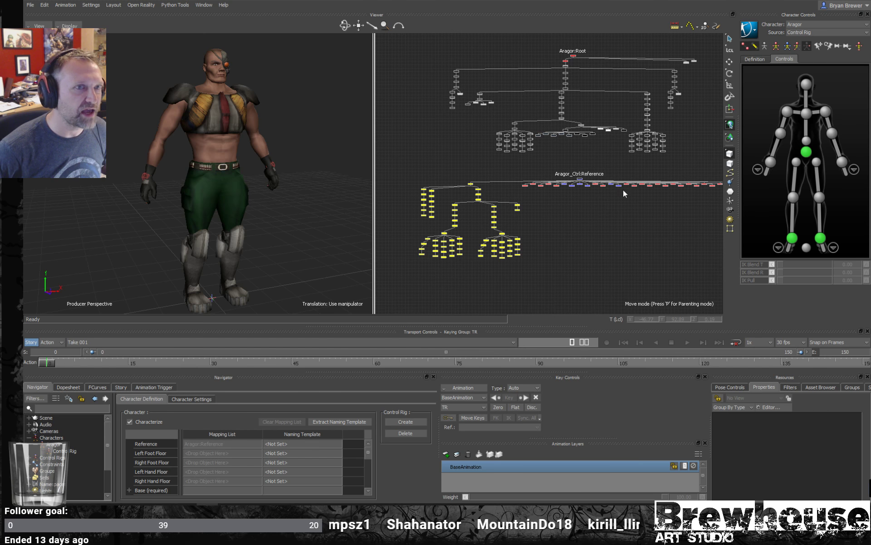
- Select the control rig's red and blue IK effectors in the schematic, followed by all its yellow FK joints
alt+middle_drag(607, 103, 577, 127)
alt+right_drag(576, 127, 519, 180)
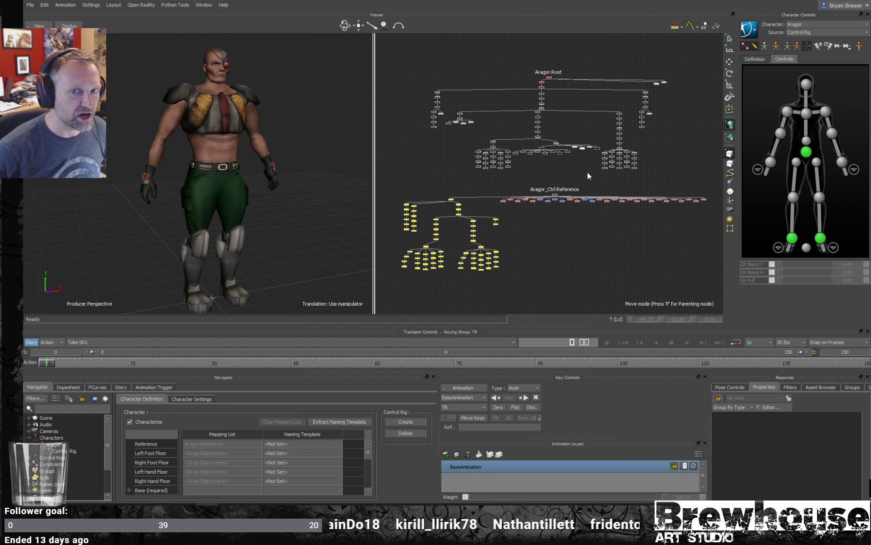
alt+drag(370, 231, 300, 232)
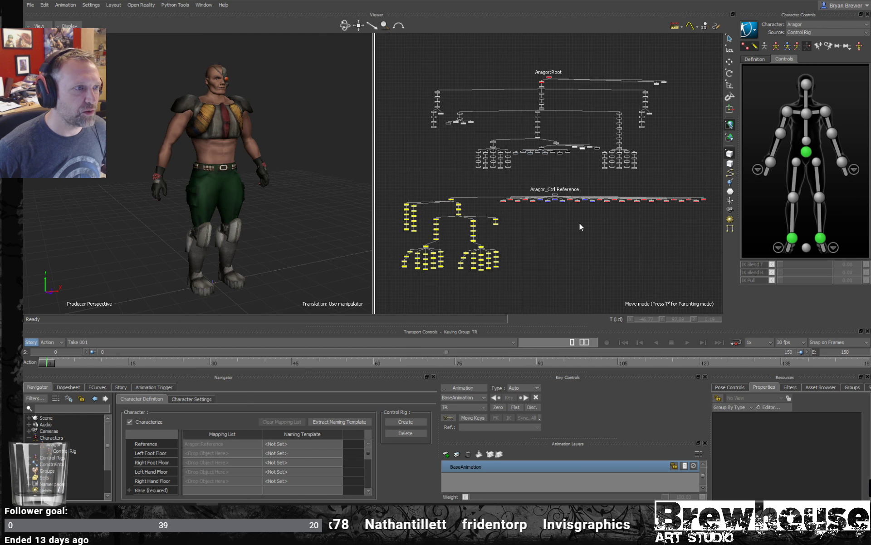
alt+right_drag(579, 222, 514, 200)
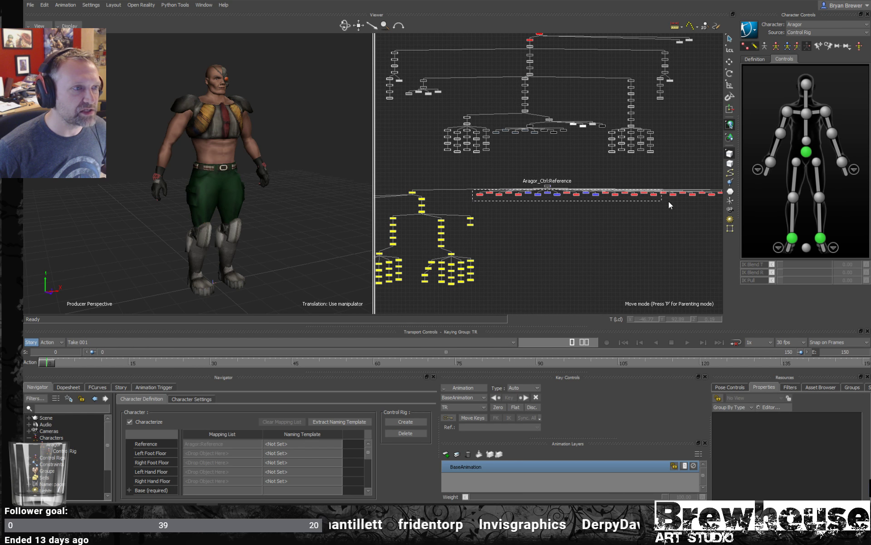
drag(669, 201, 696, 203)
alt+right_drag(695, 202, 682, 204)
alt+middle_drag(681, 205, 658, 201)
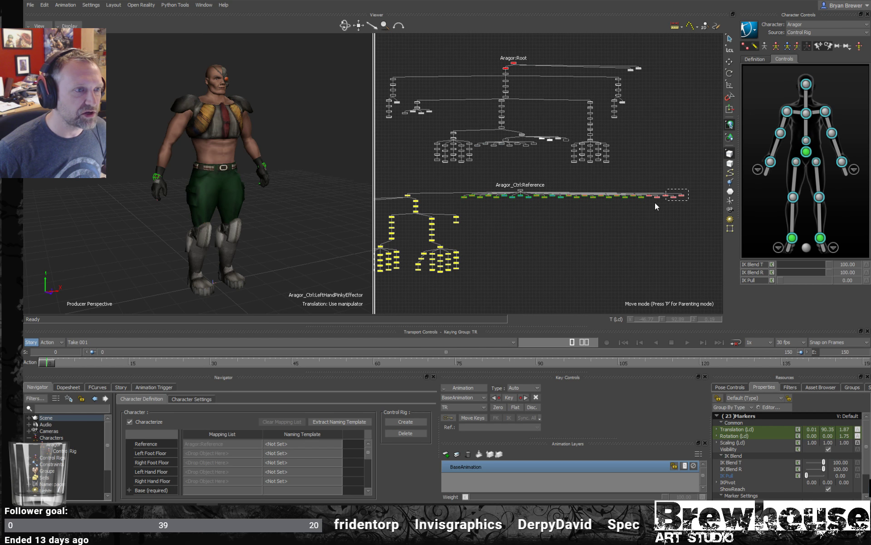
drag(655, 203, 647, 204)
alt+middle_drag(627, 211, 707, 195)
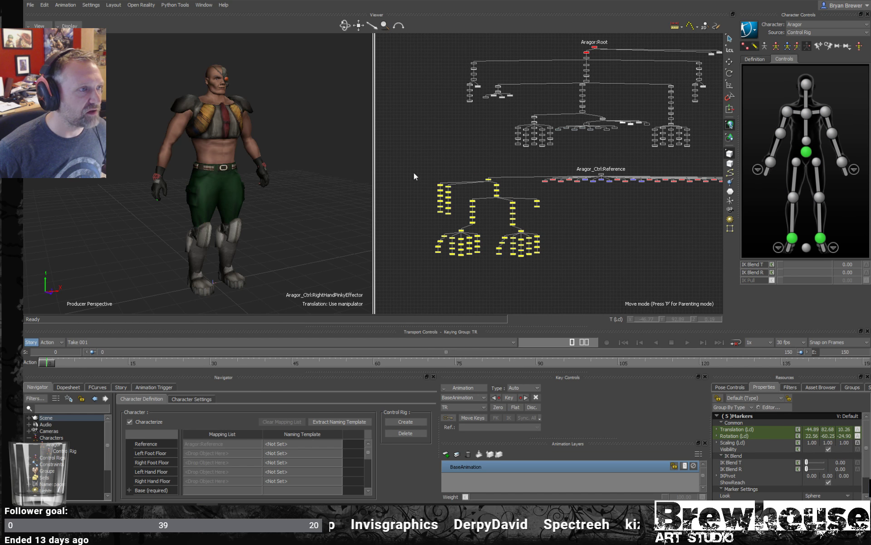
drag(538, 252, 538, 261)
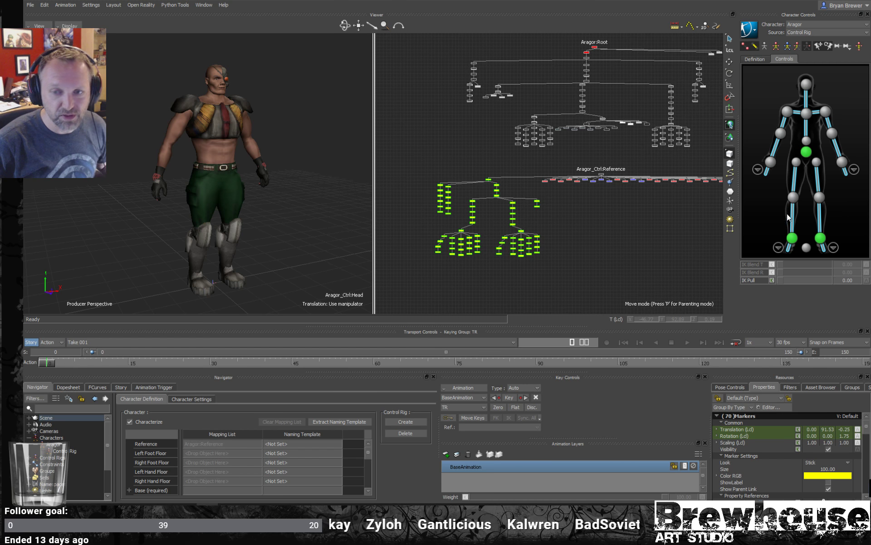
- Rotate the right upper arm's FK joint forward across the body to about X -44.8, Y 18.7, Z -76.8
click(785, 125)
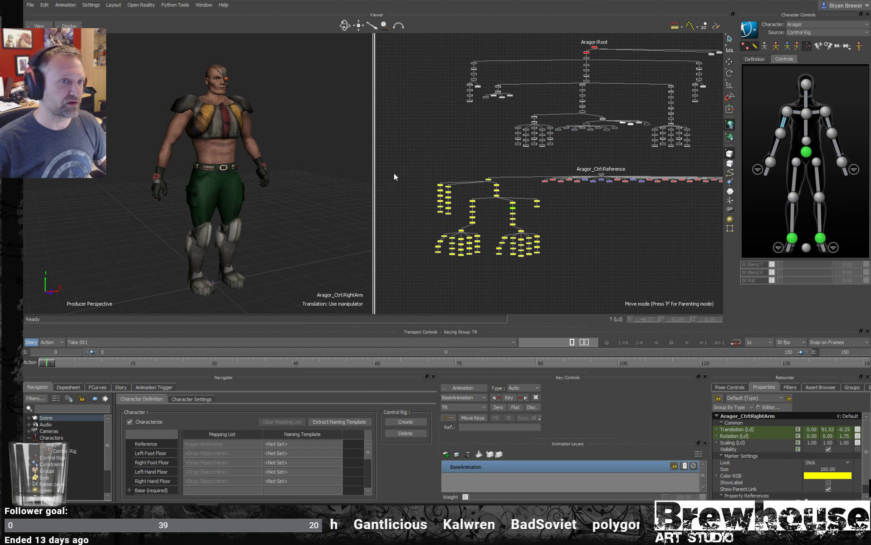
scroll(254, 148, up, 3)
scroll(269, 146, down, 1)
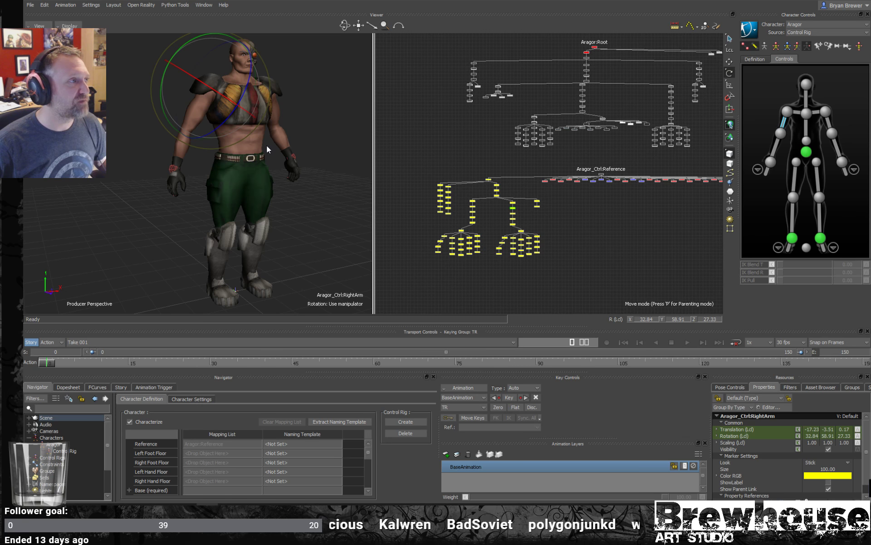
scroll(267, 145, up, 2)
alt+middle_drag(277, 127, 275, 135)
scroll(275, 135, down, 1)
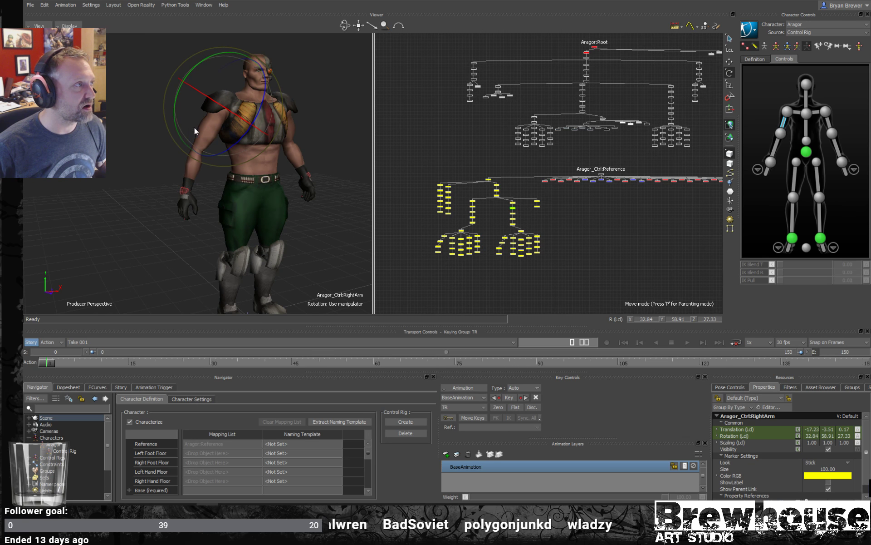
drag(194, 130, 262, 122)
alt+right_drag(262, 121, 303, 159)
alt+middle_drag(303, 160, 284, 153)
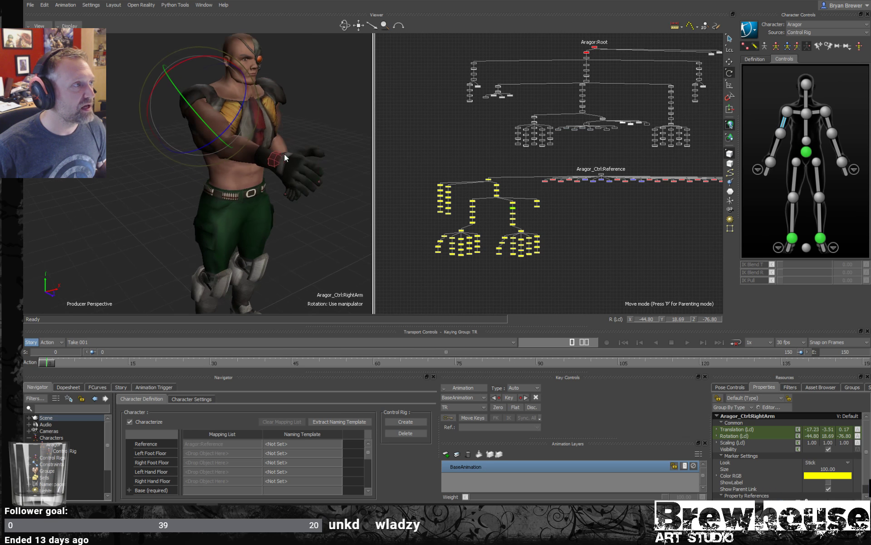
alt+drag(284, 153, 320, 170)
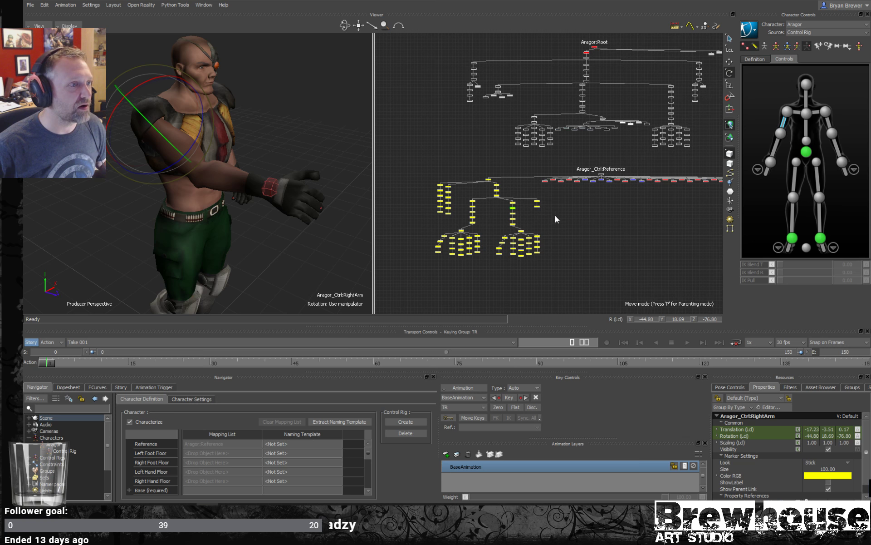
- Bend the right forearm to a Z rotation of about 59.7 and rotate the right hand to about X -41.4, Y 11.9, Z -16.9
click(775, 147)
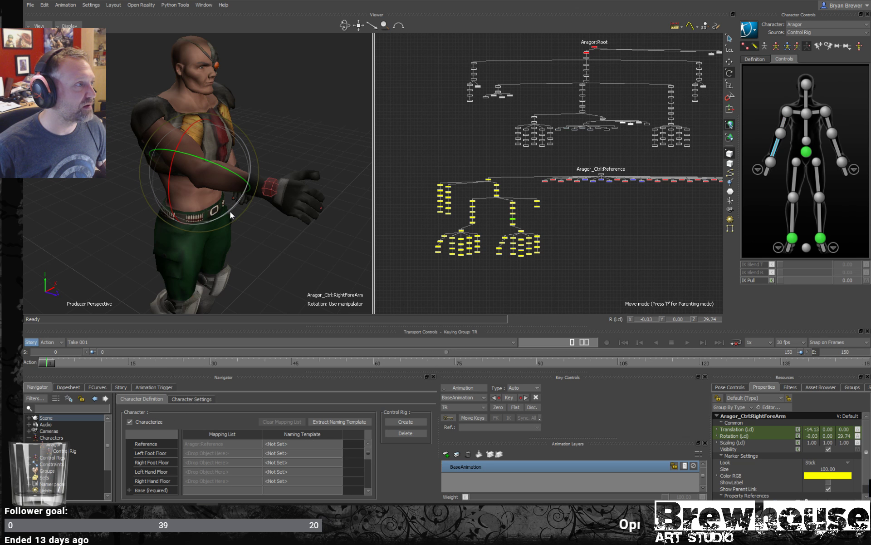
drag(231, 211, 236, 197)
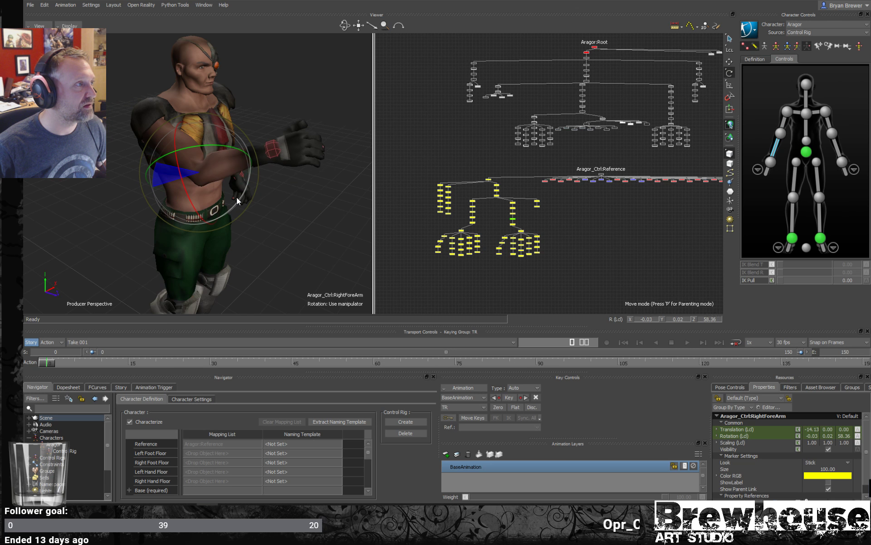
click(767, 172)
drag(296, 187, 265, 167)
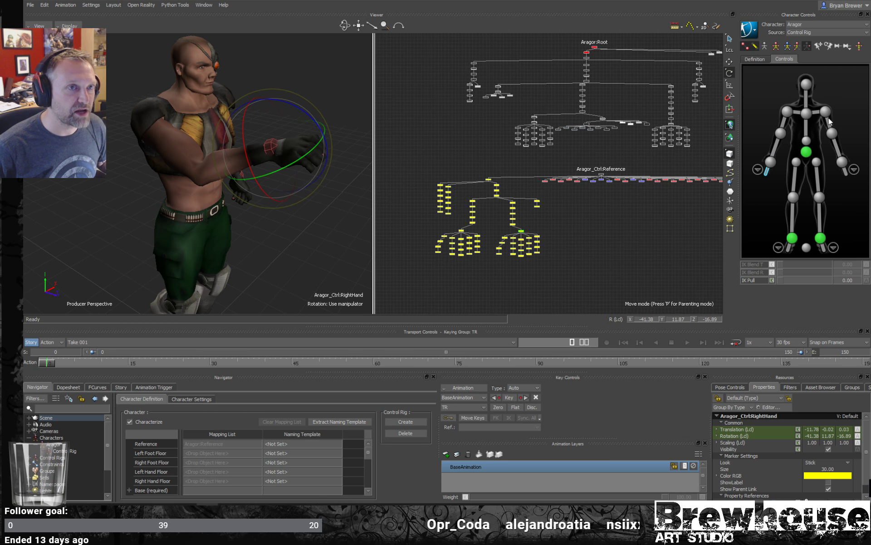
- Check the right arm's FK bones one by one and rotate the upper arm to about X -51.1, Y 24.1, Z -67
click(783, 131)
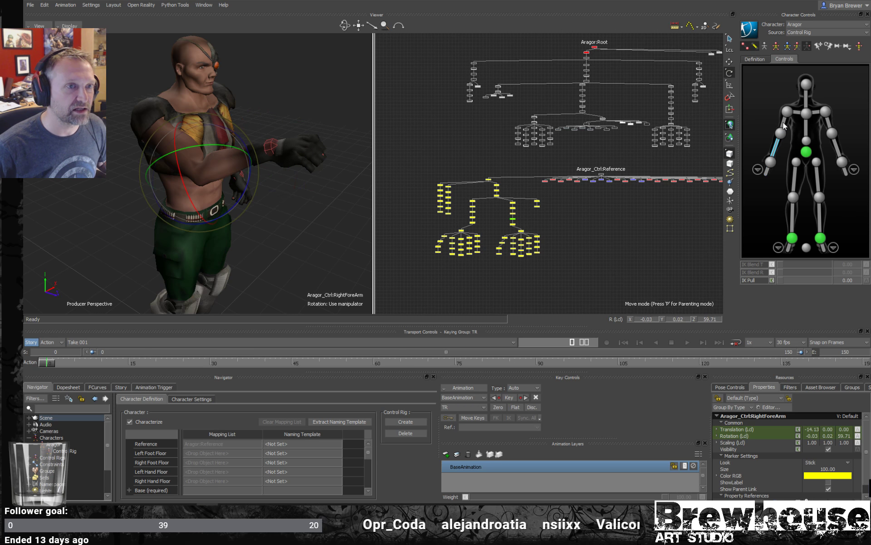
click(786, 115)
click(776, 150)
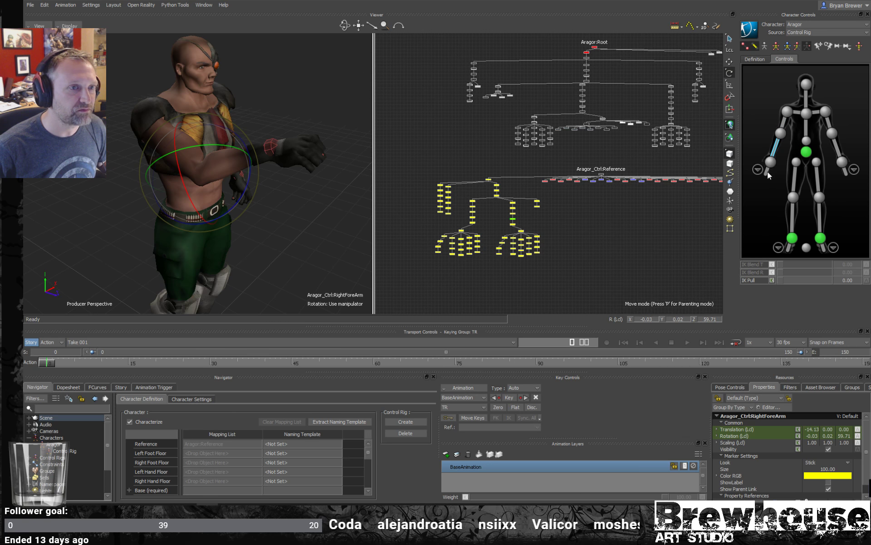
click(767, 171)
click(775, 151)
click(784, 118)
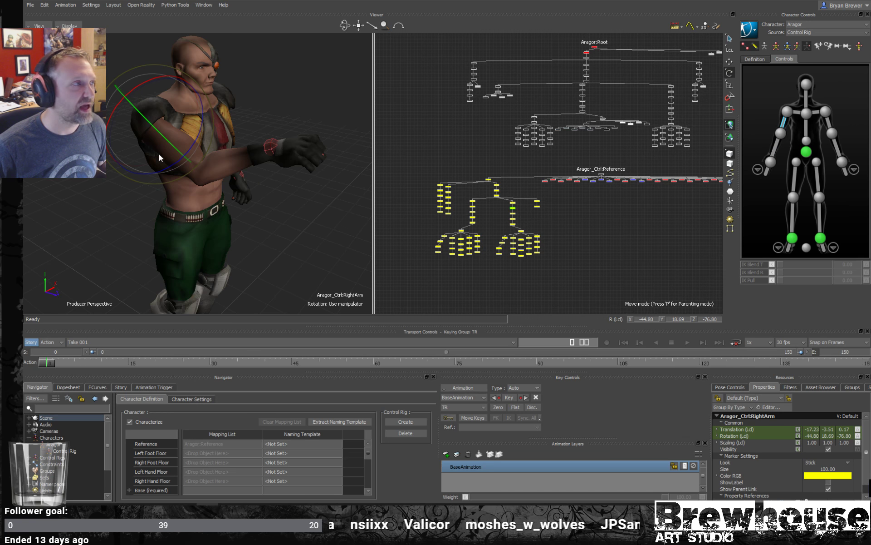
drag(159, 154, 169, 121)
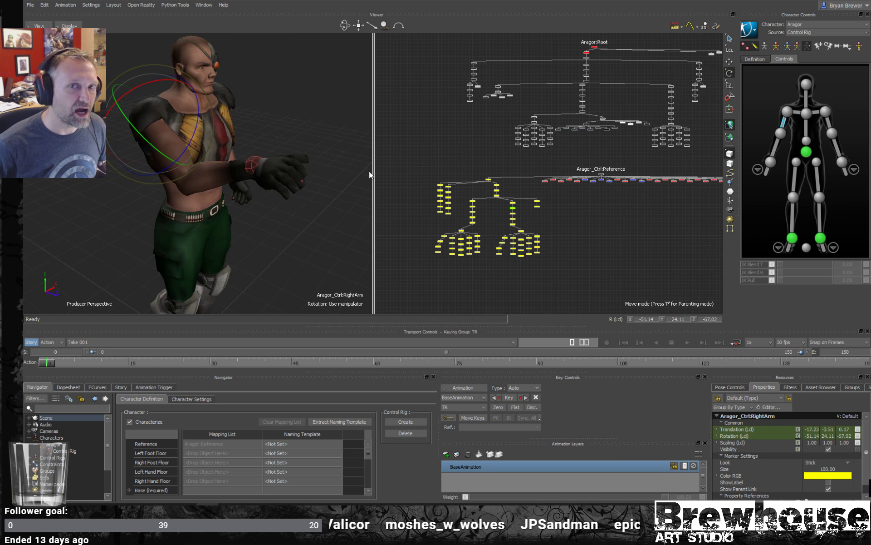
- Select the right wrist effector for translation and set the control rig's keying group to Body Parts
click(253, 165)
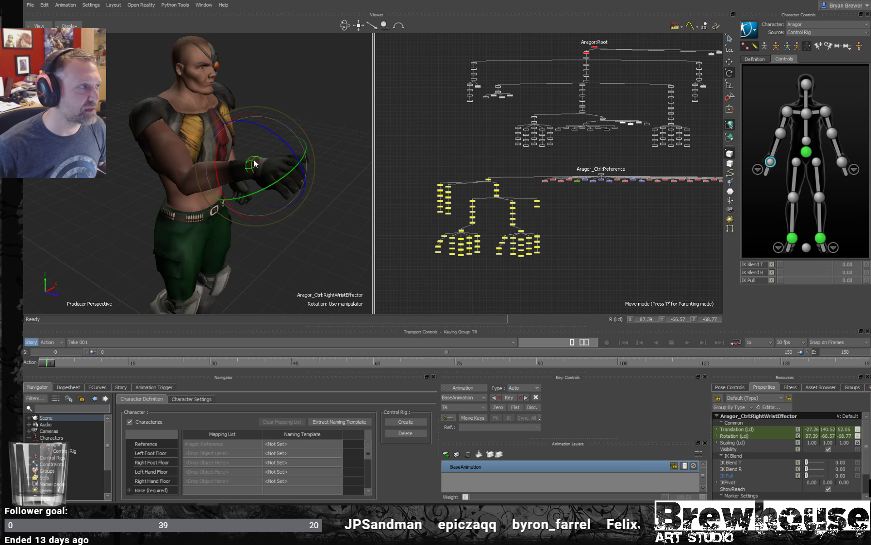
key(t)
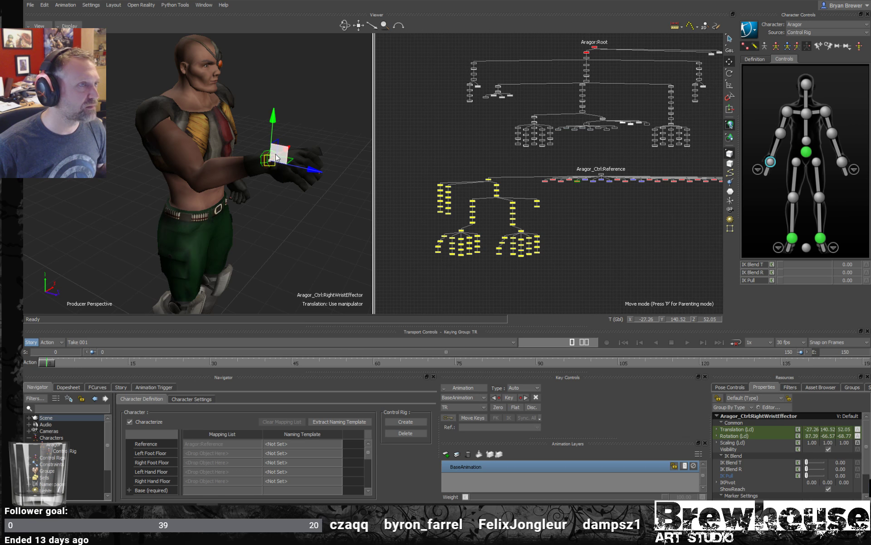
click(797, 47)
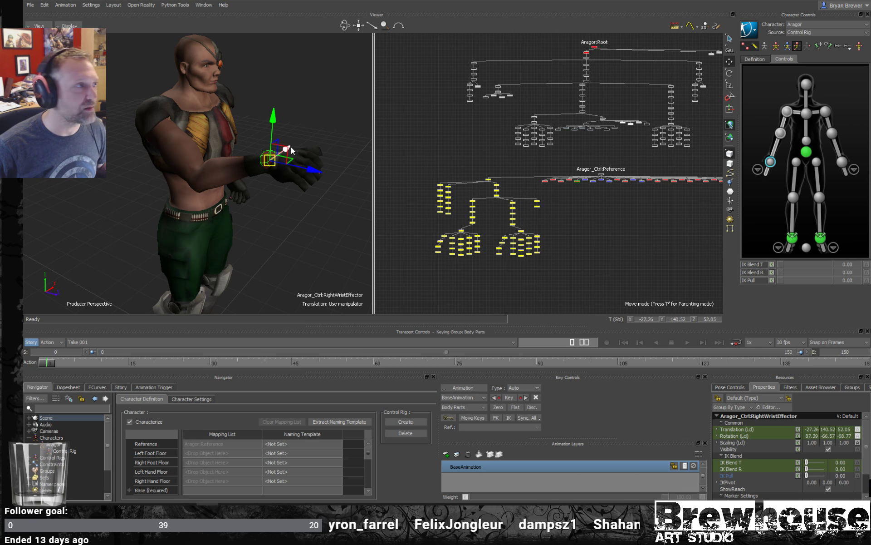
- Try moving the right wrist effector in the perspective view and undo the moves
drag(280, 153, 287, 134)
key(ctrl+z)
key(ctrl+z)
key(ctrl+z)
- Try raising the right ankle effector to about Y 38.1, Z 34.6 and undo the move
alt+right_drag(287, 135, 230, 171)
alt+middle_drag(204, 236, 224, 154)
click(792, 238)
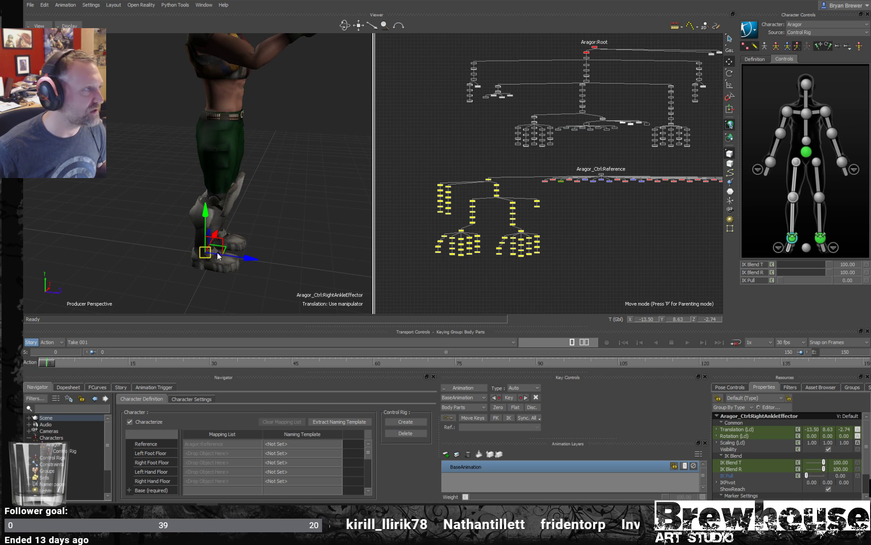
drag(214, 247, 278, 209)
key(ctrl+z)
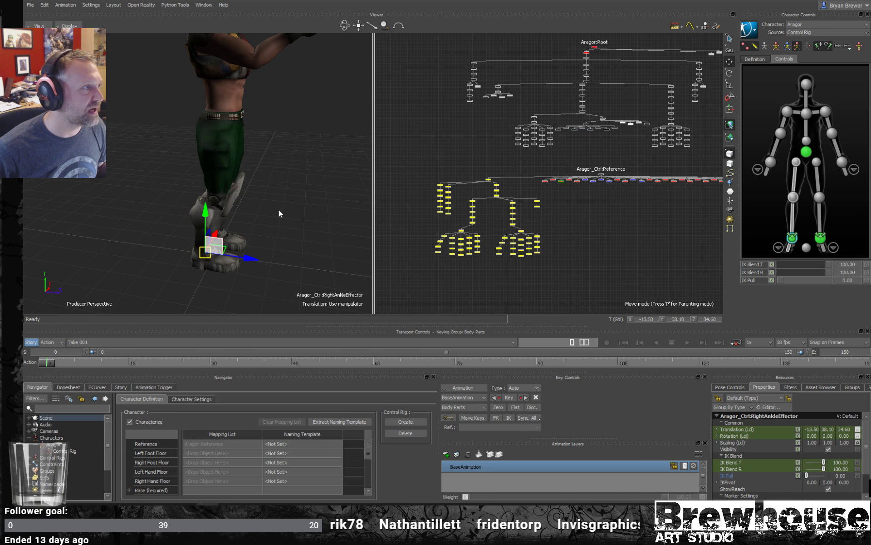
- Examine the posed right arm and hand up close while toggling the display mode, and select the middle finger's effector
alt+middle_drag(266, 162, 277, 201)
alt+right_drag(277, 201, 318, 199)
alt+drag(318, 199, 290, 211)
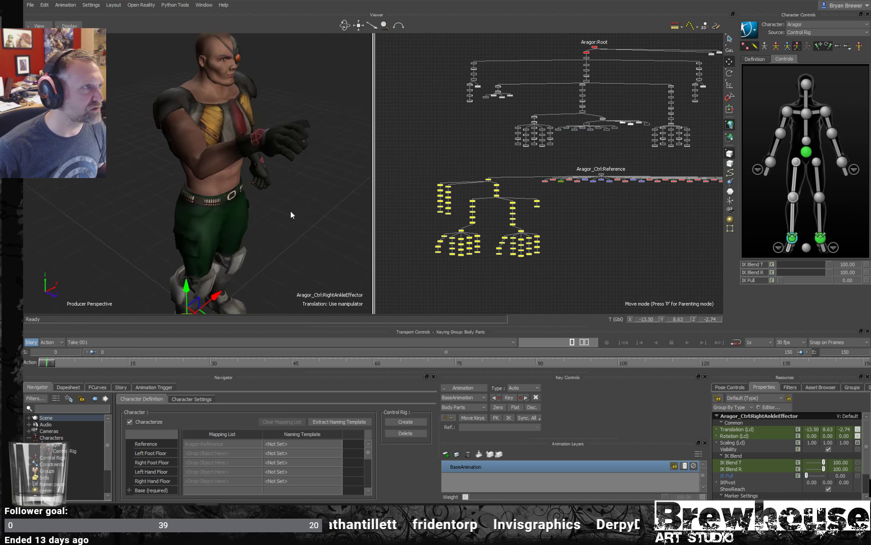
alt+right_drag(290, 210, 315, 200)
alt+drag(315, 200, 301, 199)
alt+right_drag(301, 198, 317, 210)
alt+drag(317, 210, 291, 157)
key(ctrl+a)
click(311, 201)
alt+drag(291, 156, 298, 198)
key(ctrl+a)
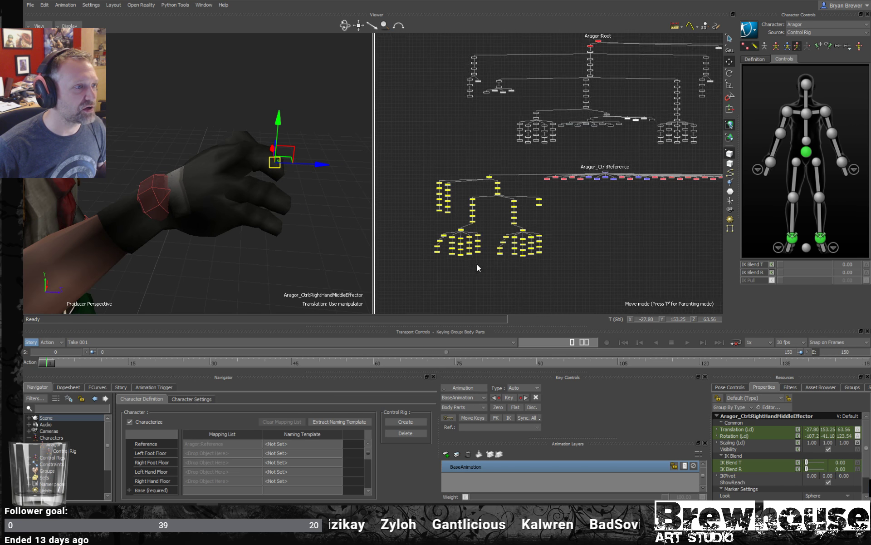
- Rotate the right index finger's third FK joint to a Z rotation of about 26.3
scroll(469, 252, up, 4)
click(440, 236)
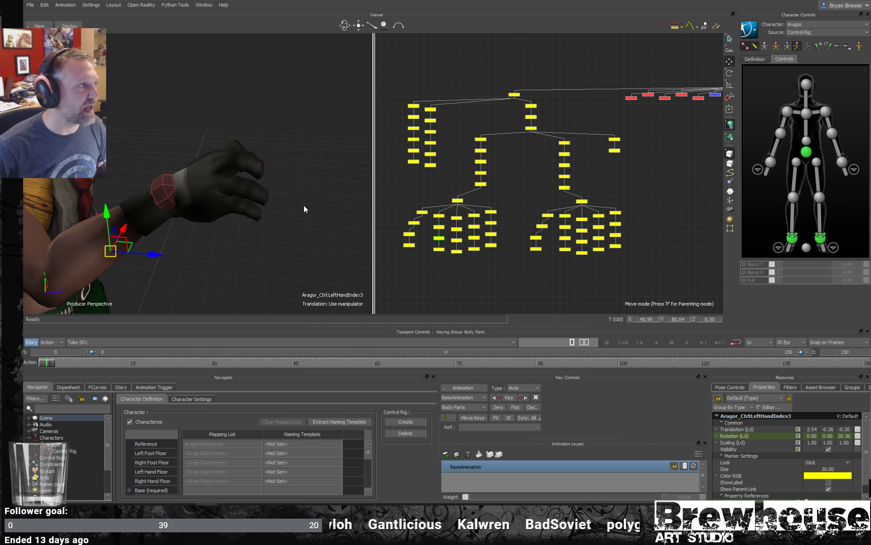
click(566, 239)
key(e)
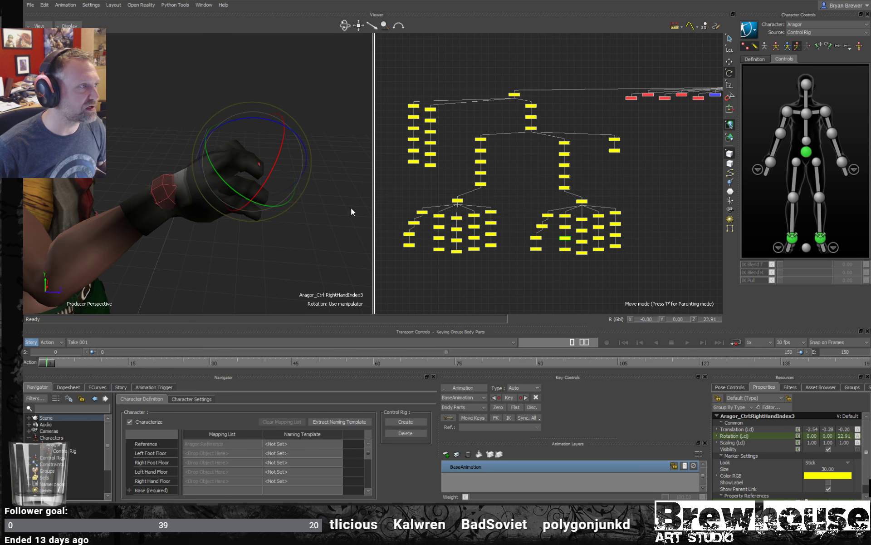
scroll(347, 191, up, 4)
alt+drag(346, 189, 304, 191)
- Move the right hand's FK joint to about X -27.3, Y 149.3, Z 49.3 and rotate it to about X -41.8, Y 7.8, Z -32
key(w)
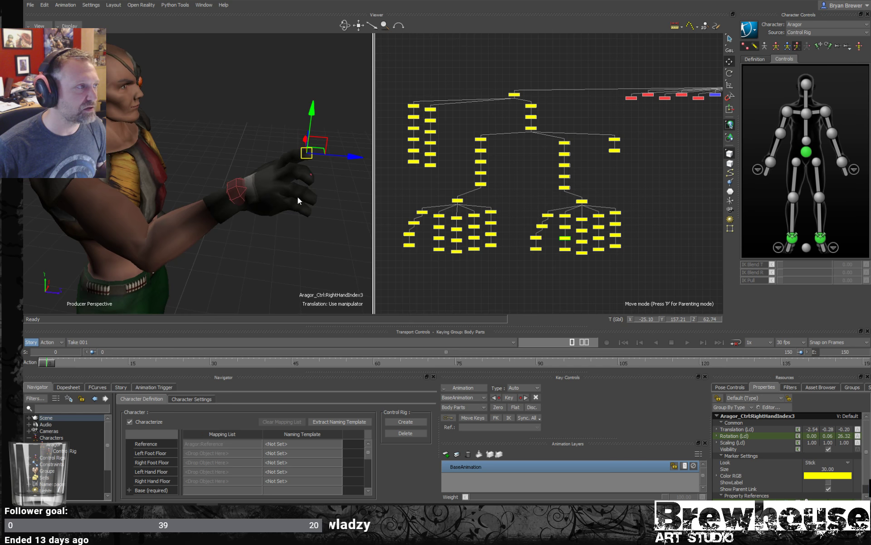
click(767, 171)
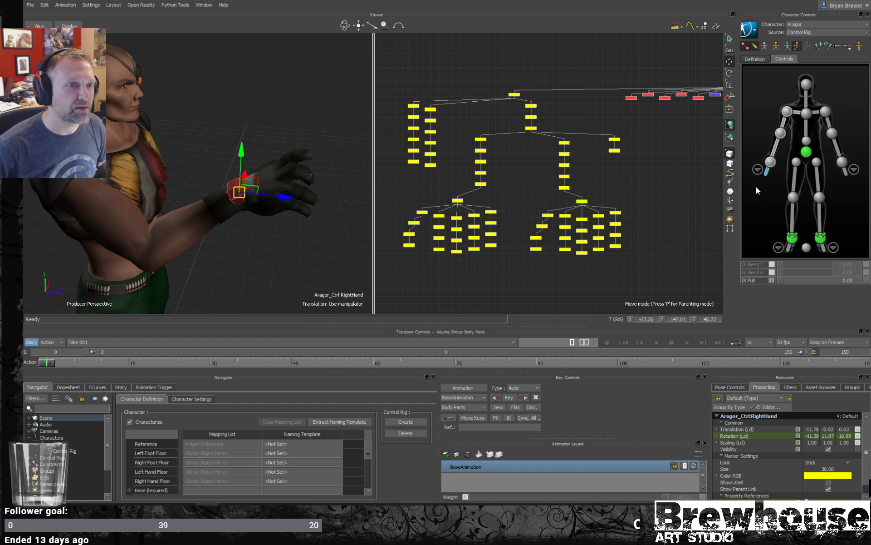
alt+drag(261, 193, 272, 177)
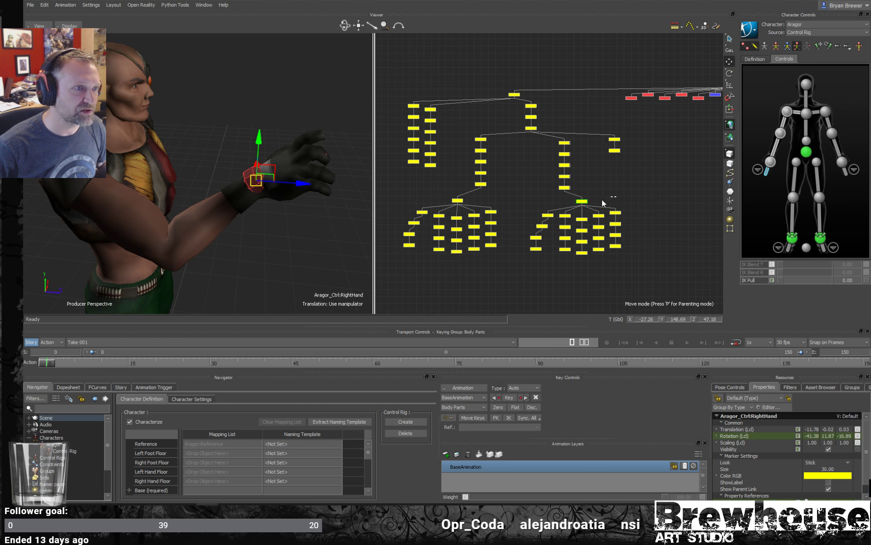
mouse_move(276, 175)
mouse_down()
mouse_move(259, 190)
mouse_move(283, 179)
mouse_move(282, 170)
mouse_up()
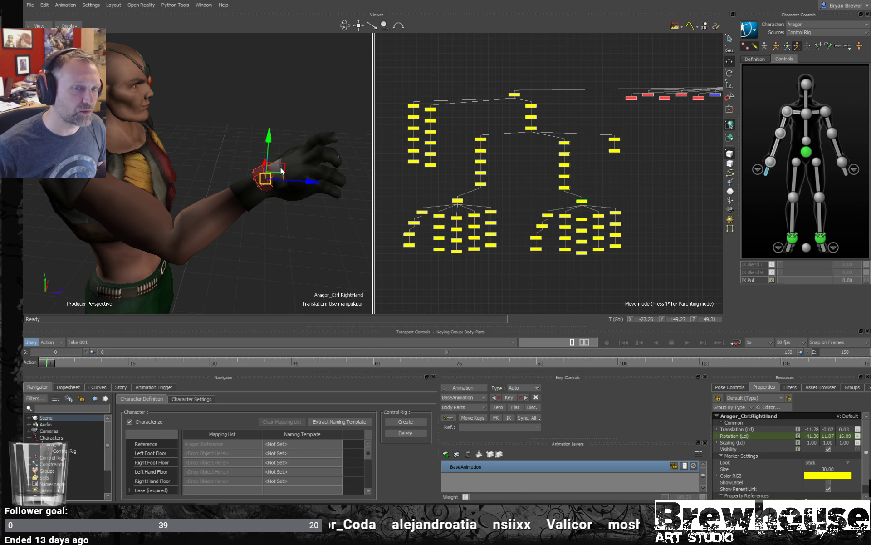
scroll(281, 200, down, 1)
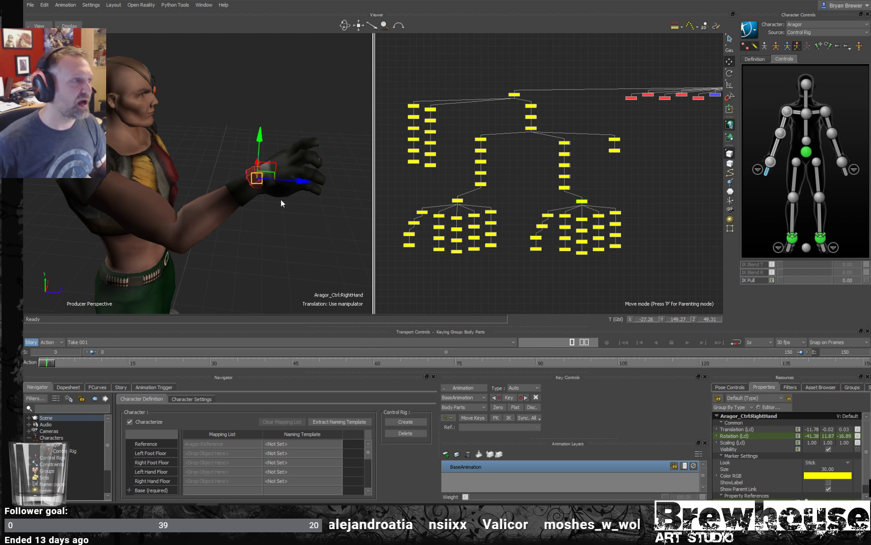
key(r)
drag(276, 157, 245, 172)
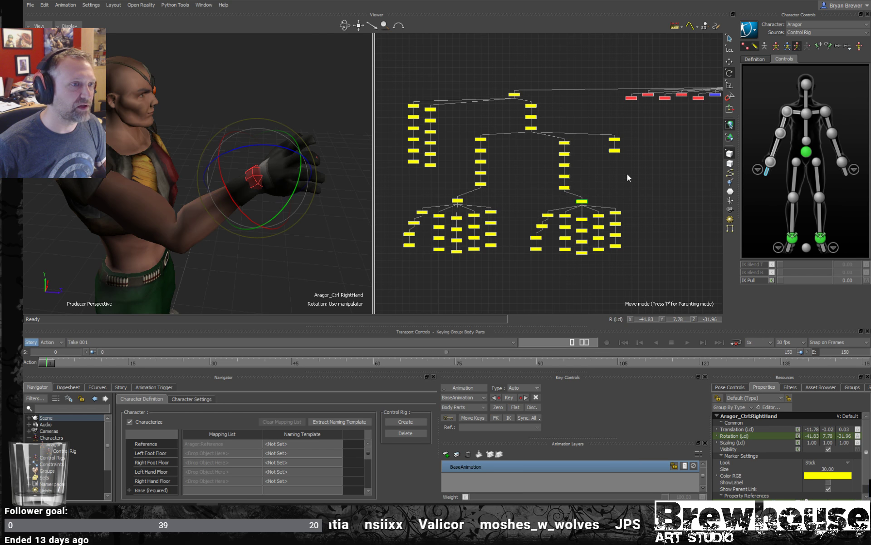
- Select the right forearm's FK joint in the schematic and rotate it to about Y -6.8, Z 62.8
drag(585, 181, 547, 181)
drag(227, 239, 211, 220)
key(t)
key(r)
scroll(227, 218, down, 1)
scroll(257, 225, up, 4)
scroll(255, 220, down, 2)
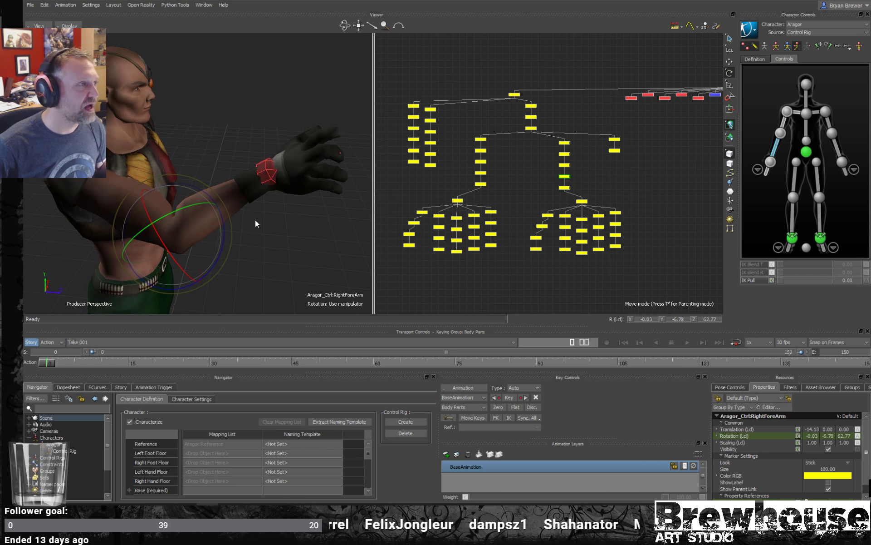
alt+middle_drag(276, 197, 288, 186)
alt+right_drag(288, 185, 241, 175)
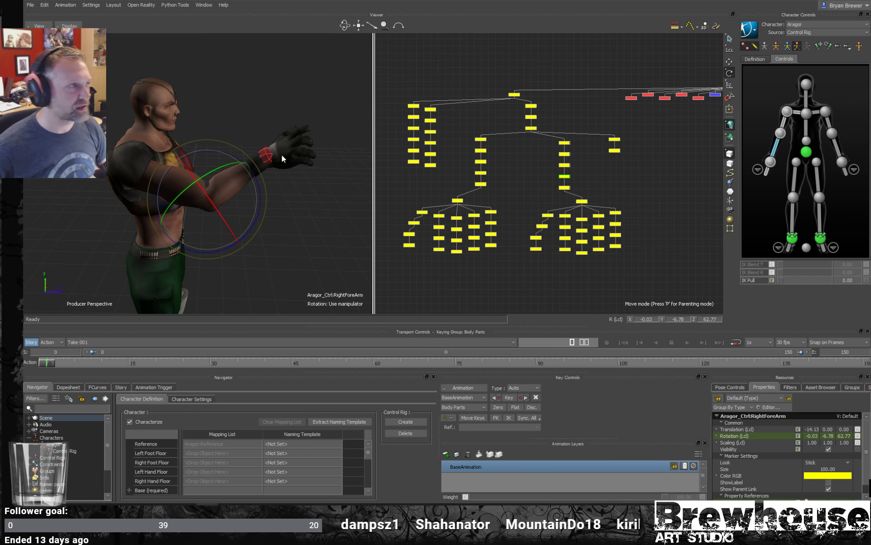
- Key the right wrist effector at frame 0, and at frame 30 lower it to about Y 121.9, Z 32.1 and key it
click(266, 154)
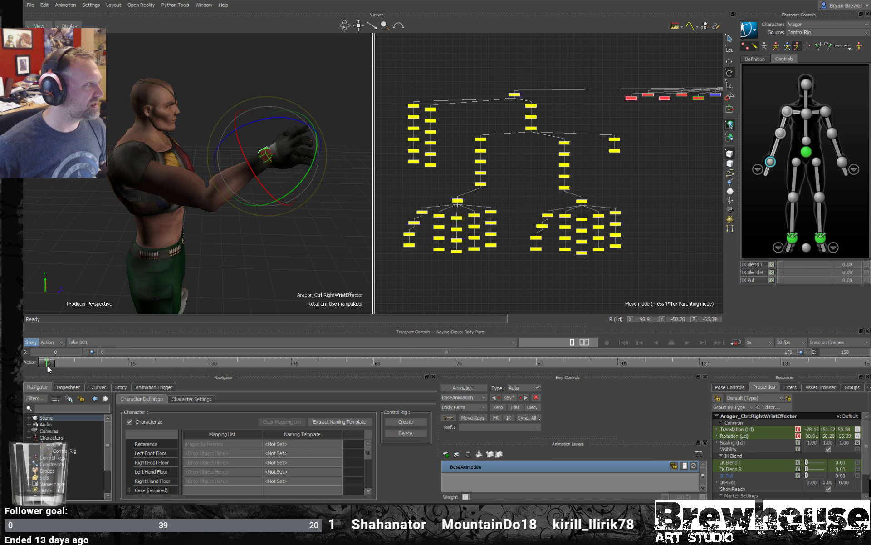
drag(49, 369, 211, 365)
key(t)
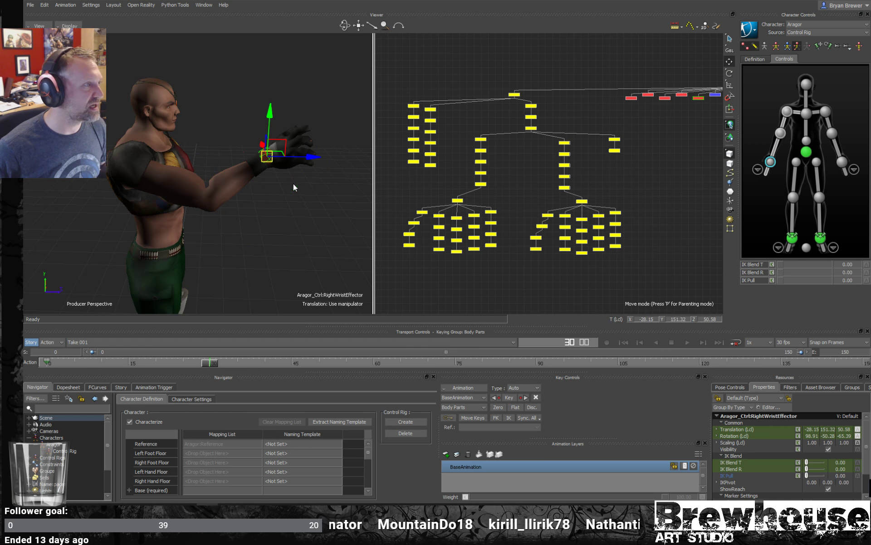
ctrl+shift+drag(294, 184, 264, 187)
ctrl+shift+drag(198, 195, 205, 230)
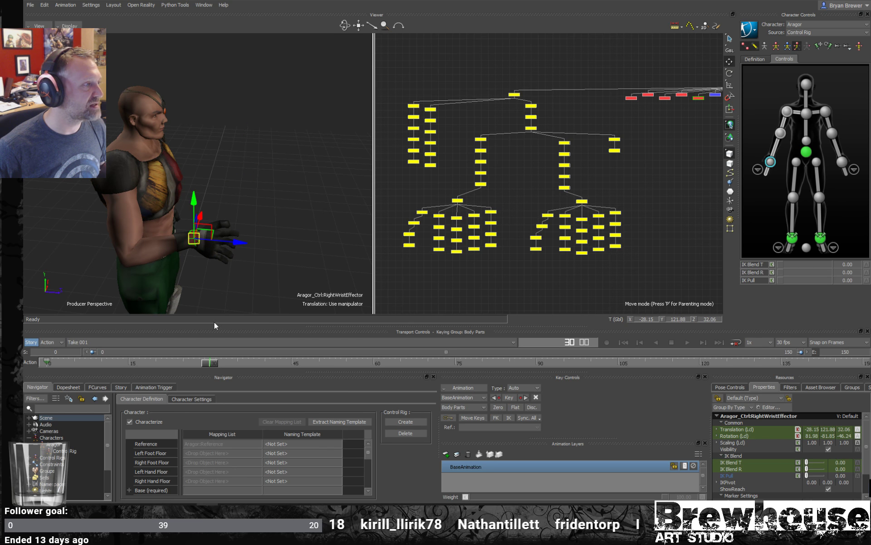
key(k)
- Show the right wrist effector's trajectory, switch the viewer to X-Ray display and scrub between frames 0 and 30
drag(209, 362, 145, 362)
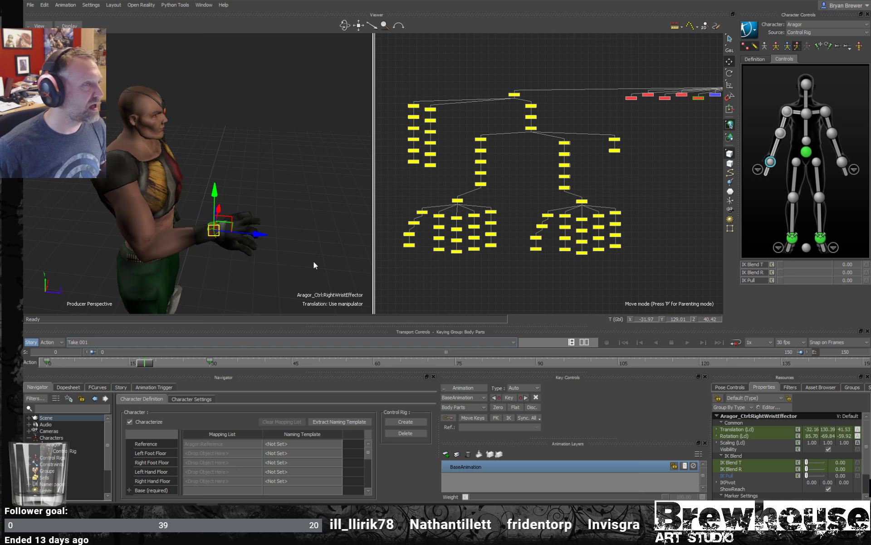
click(689, 26)
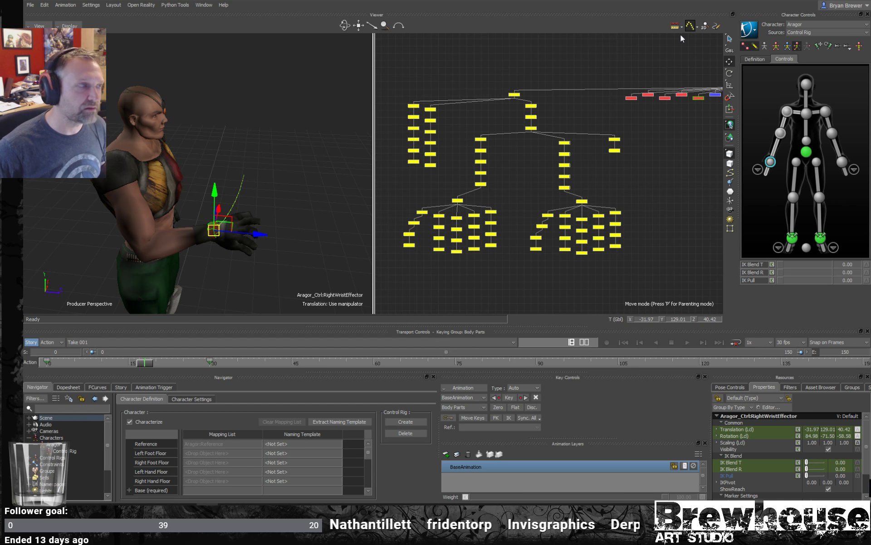
ctrl+shift+drag(225, 223, 237, 209)
key(ctrl+x)
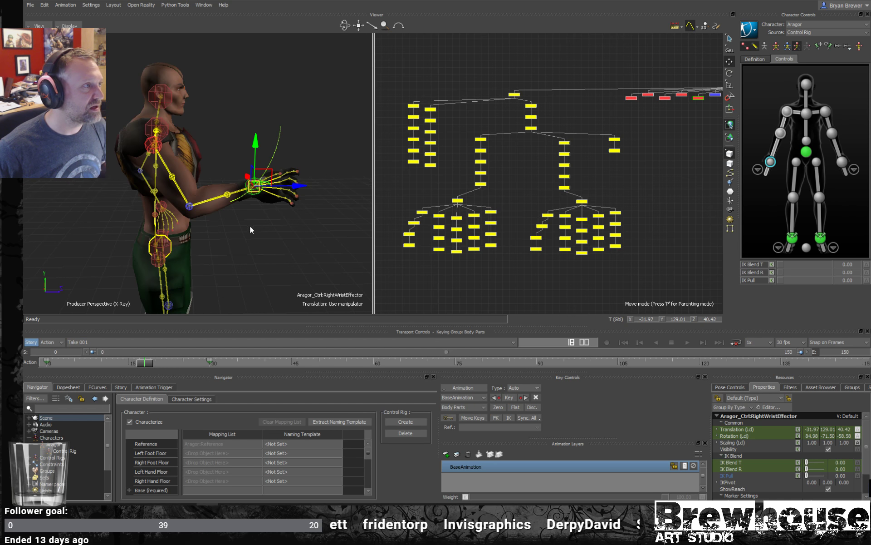
drag(138, 363, 43, 323)
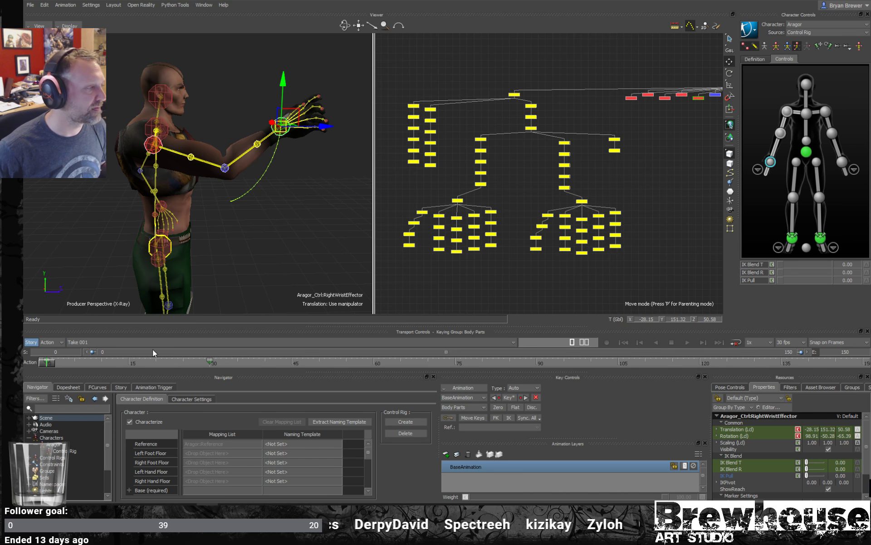
drag(56, 364, 210, 362)
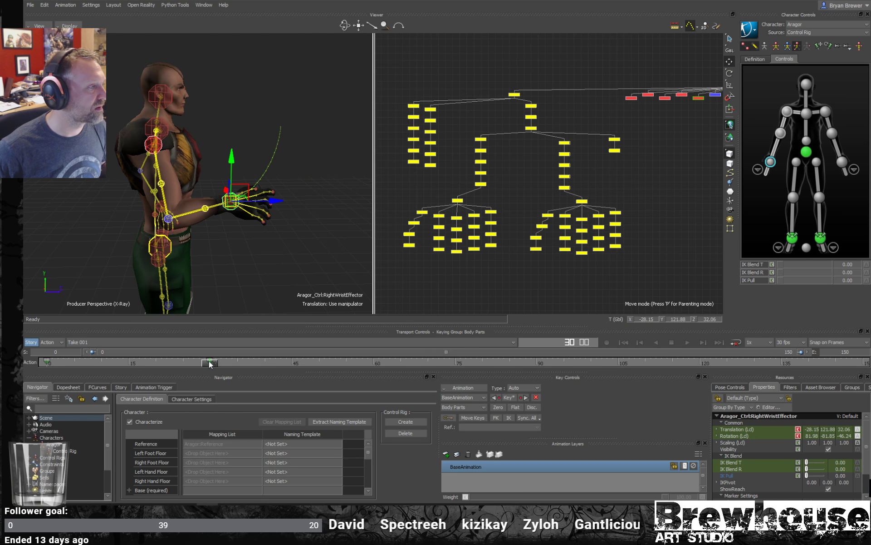
- Move the right wrist effector to about Y 122.9, Z 15.3 at frame 30, key it and scrub through the arm motion
drag(242, 188, 199, 183)
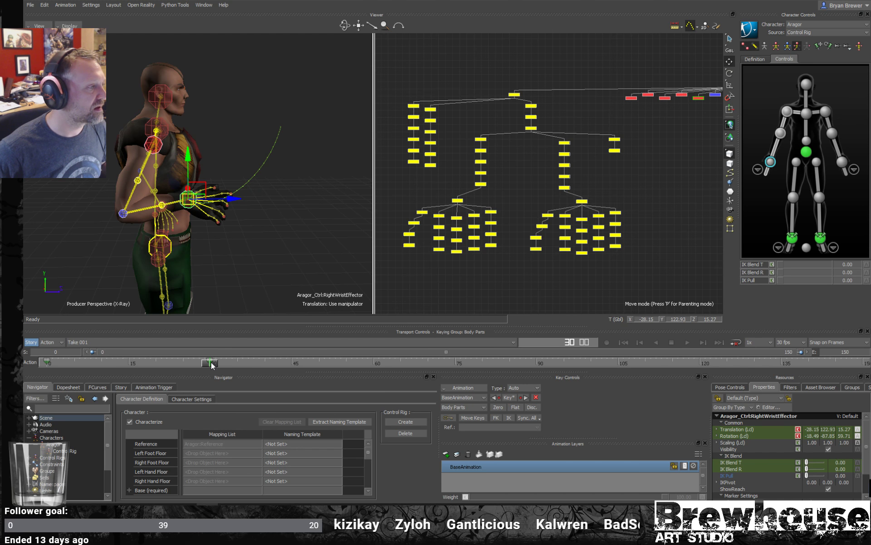
drag(212, 362, 246, 340)
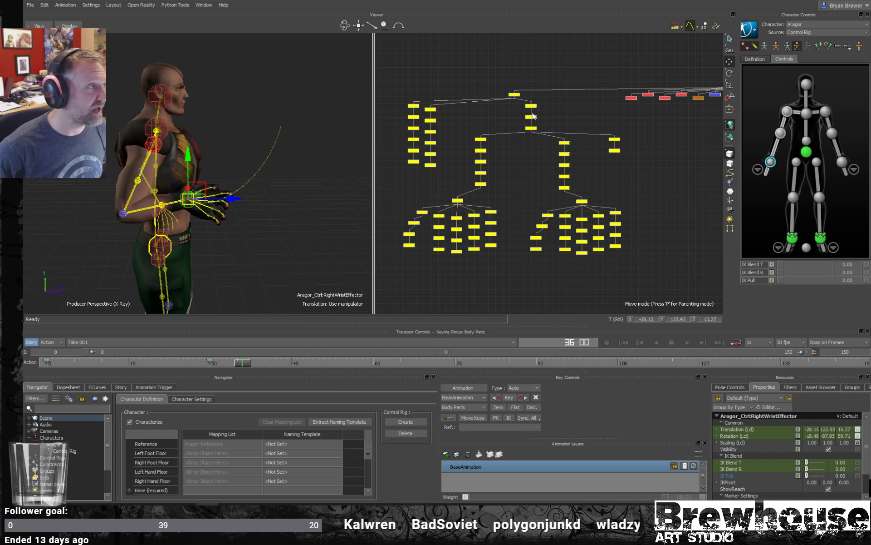
drag(251, 362, 134, 354)
ctrl+shift+drag(157, 159, 148, 201)
key(ctrl+a)
drag(133, 364, 106, 366)
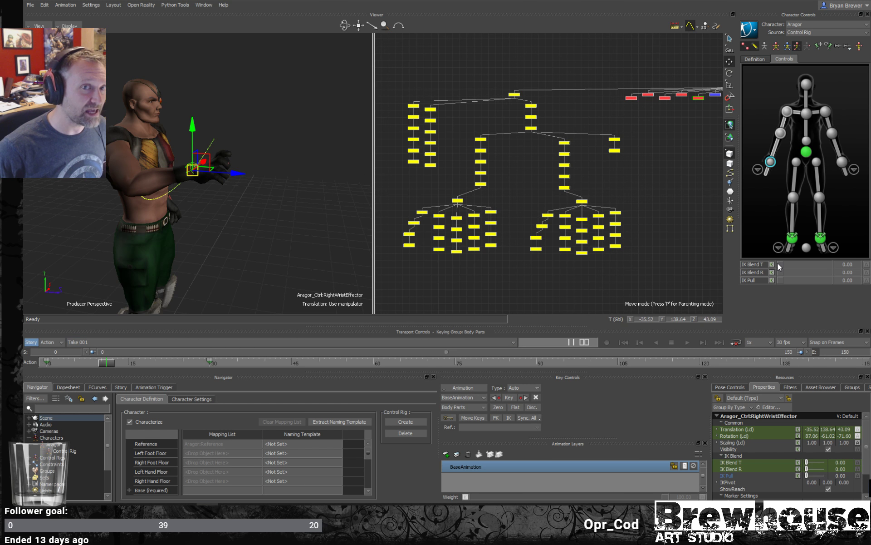
- Set the right wrist effector's IK Blend T and IK Blend R to 100 and scrub to frame 6
drag(778, 263, 829, 273)
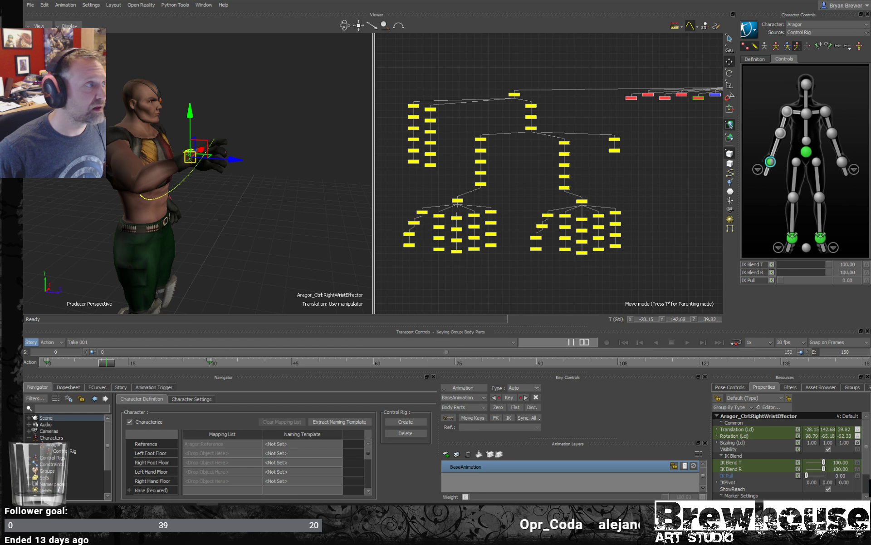
alt+drag(347, 246, 334, 241)
alt+right_drag(323, 253, 339, 259)
alt+middle_drag(340, 259, 304, 267)
mouse_move(118, 362)
mouse_down()
mouse_move(36, 362)
mouse_move(204, 360)
mouse_move(71, 353)
mouse_move(182, 347)
mouse_move(172, 344)
mouse_move(65, 358)
mouse_move(213, 349)
mouse_move(86, 358)
mouse_up()
click(236, 222)
click(252, 146)
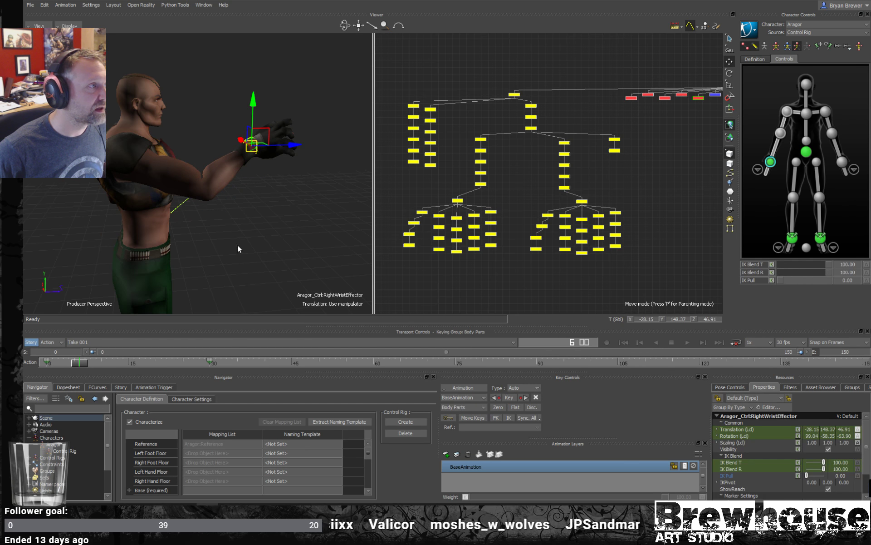
- Examine the right wrist's motion path and the right hand's FK joint in X-Ray display around frames 5 and 6
key(ctrl+a)
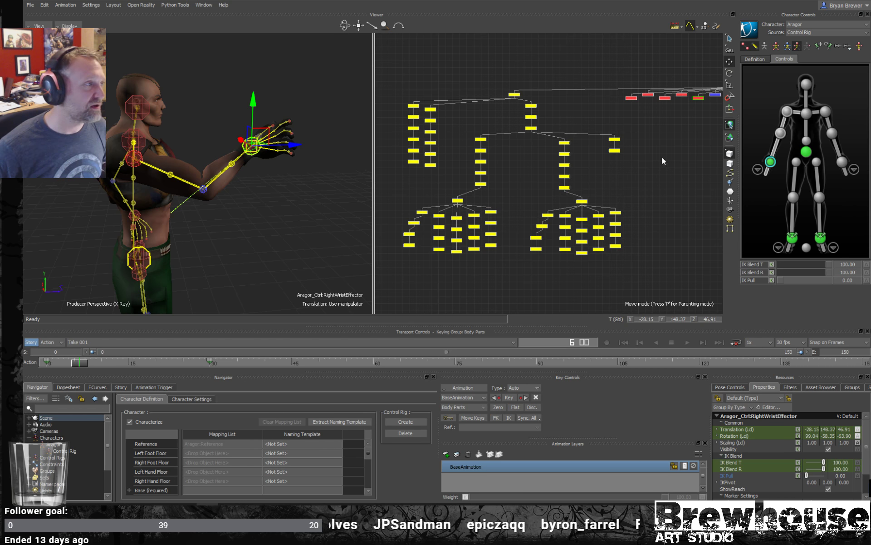
drag(333, 189, 241, 265)
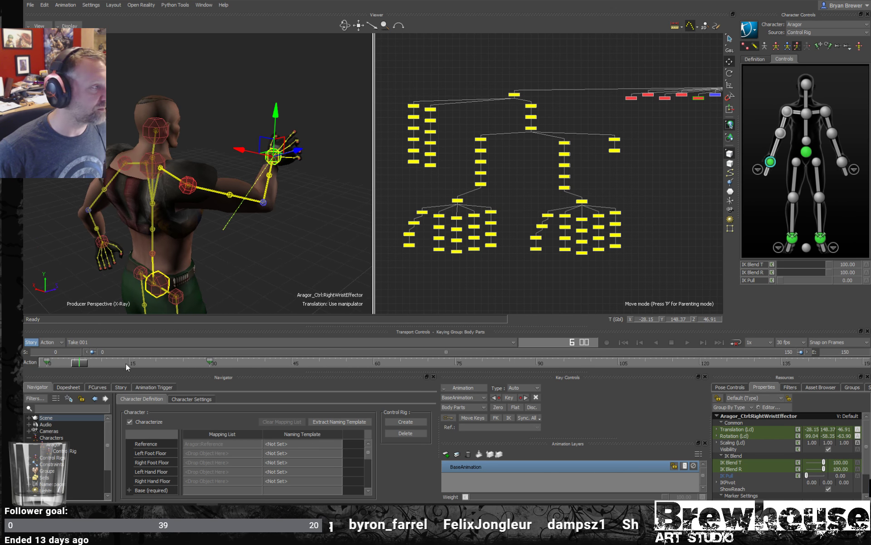
mouse_move(80, 362)
mouse_down()
mouse_move(196, 362)
mouse_move(50, 362)
mouse_move(209, 360)
mouse_move(76, 344)
mouse_up()
mouse_move(229, 195)
mouse_down()
mouse_move(189, 203)
mouse_move(229, 214)
mouse_move(237, 205)
mouse_up()
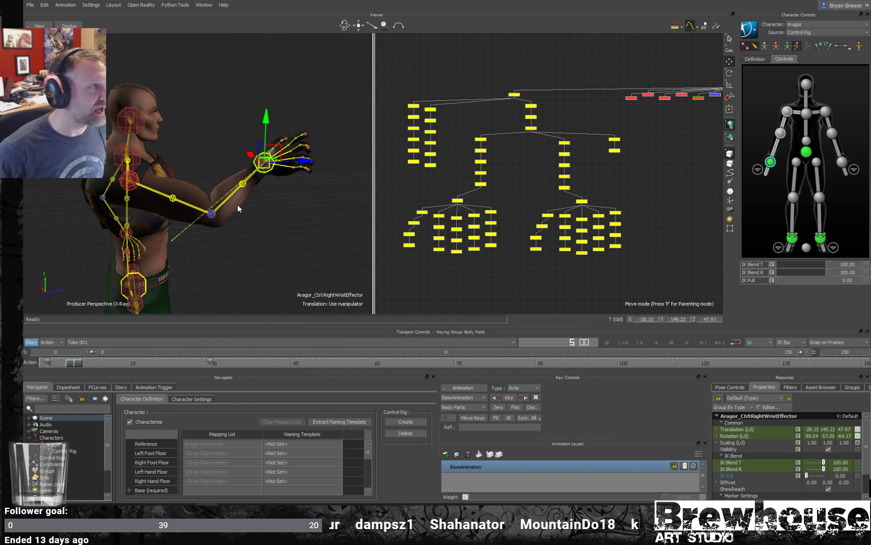
scroll(269, 199, up, 1)
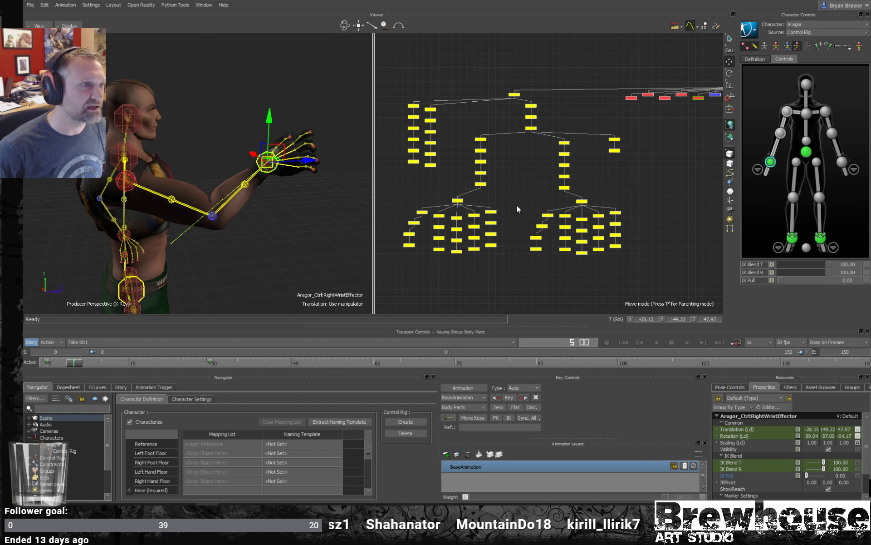
click(579, 201)
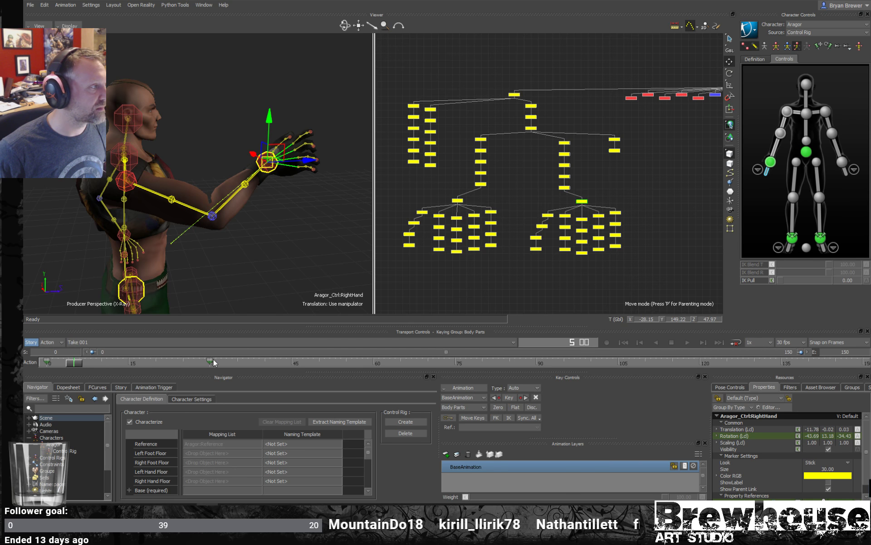
click(484, 272)
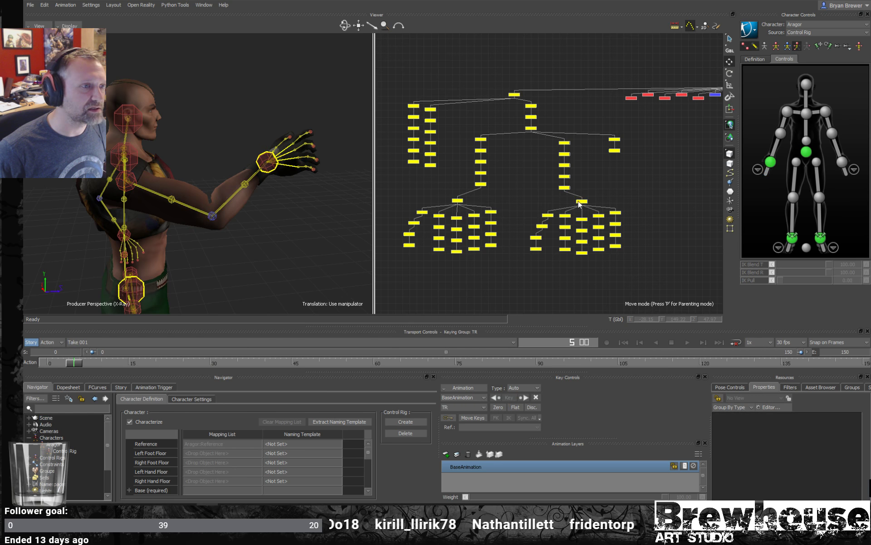
click(579, 200)
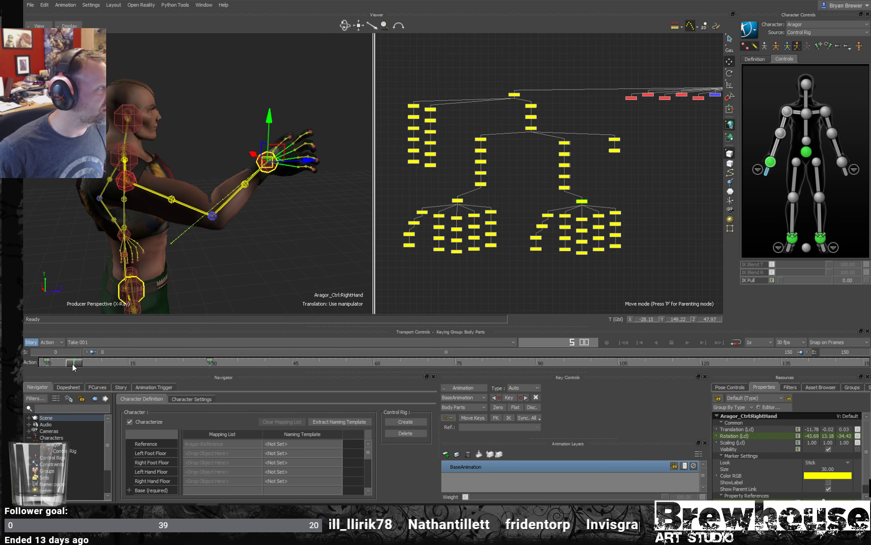
mouse_move(73, 364)
mouse_down()
mouse_move(217, 351)
mouse_move(75, 351)
mouse_up()
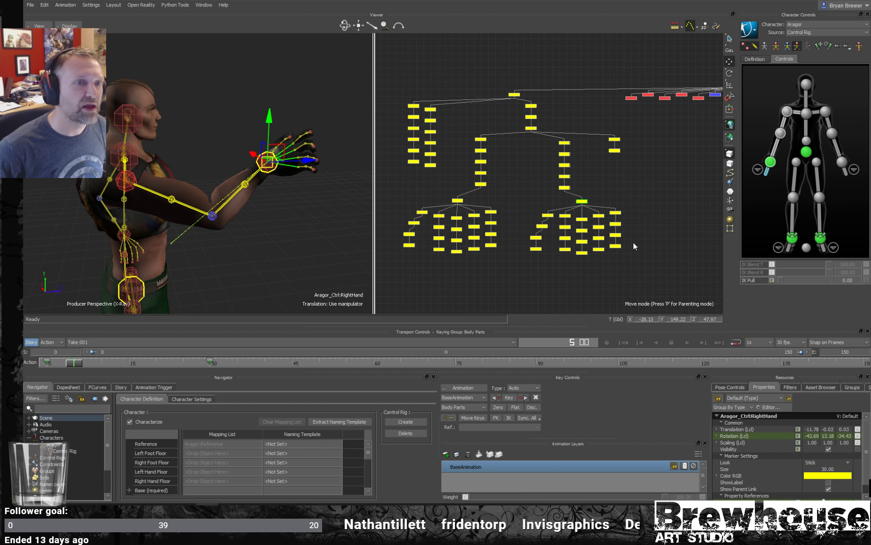
- Reset the right wrist effector's IK Blend T and R to 0, select the right hand's FK joint and scrub to frame 13
click(770, 162)
drag(817, 273, 481, 296)
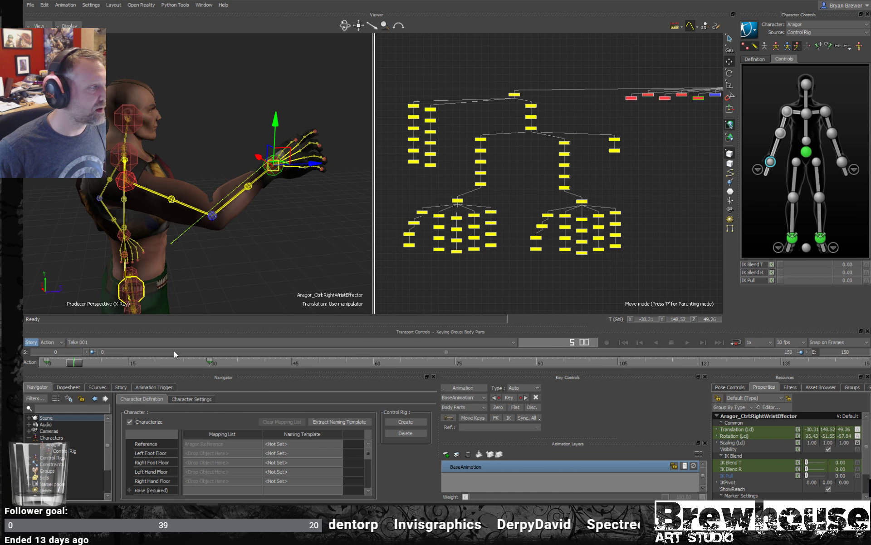
click(303, 234)
click(583, 201)
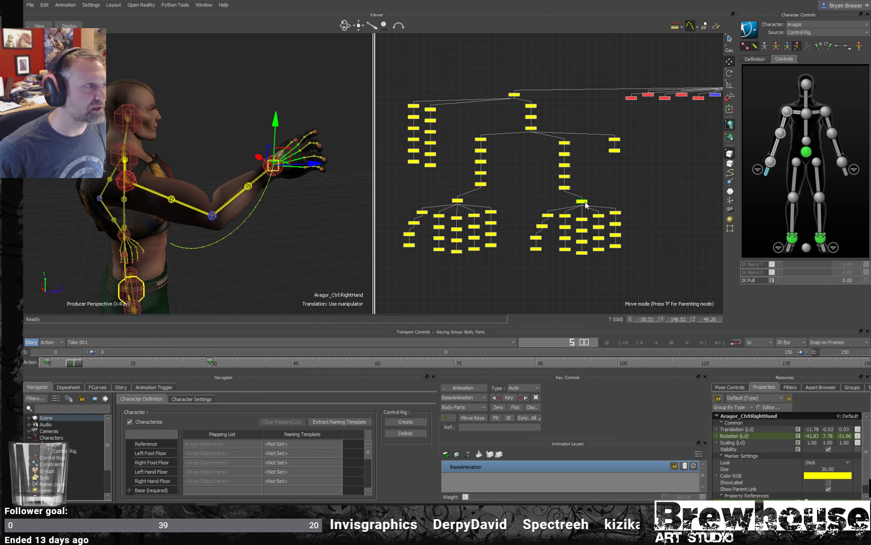
drag(73, 361, 119, 330)
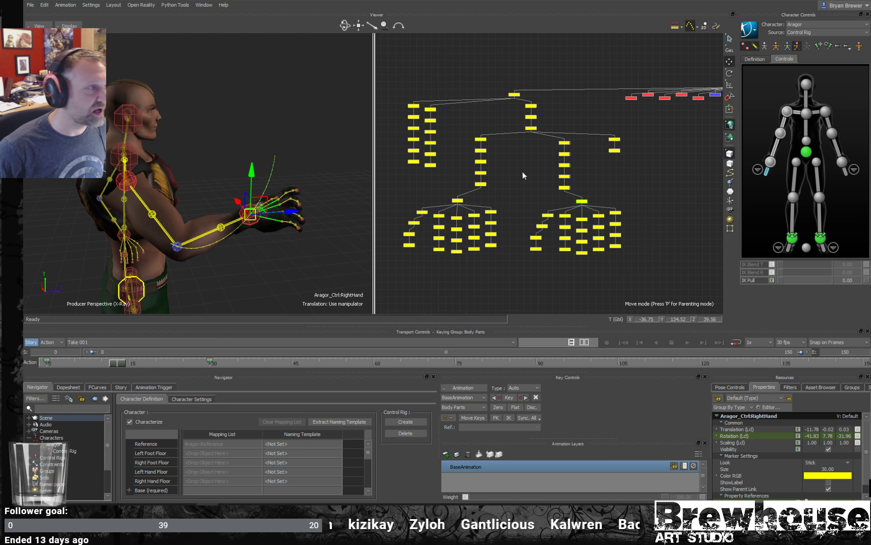
- Display the right hand joint's rotation function curves, isolate the X rotation curve and select its key at frame 30
click(96, 388)
click(47, 454)
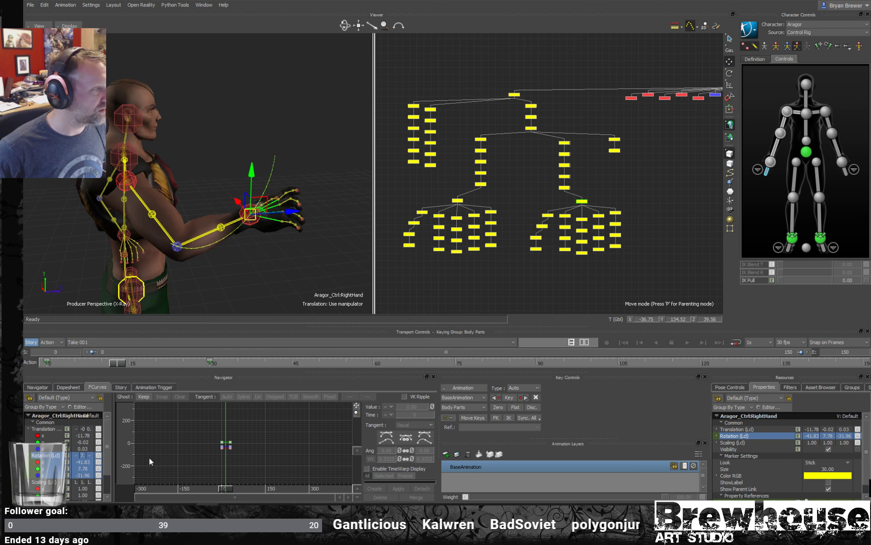
key(a)
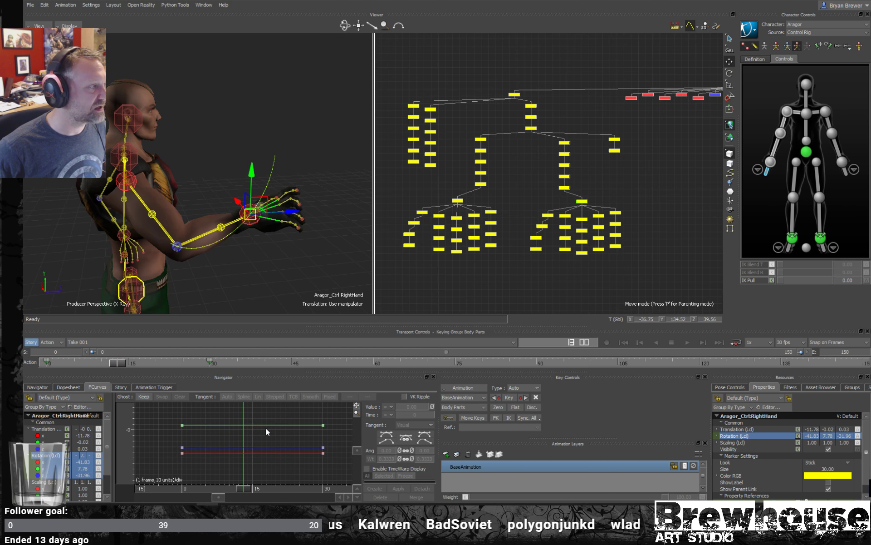
middle_drag(276, 423, 254, 419)
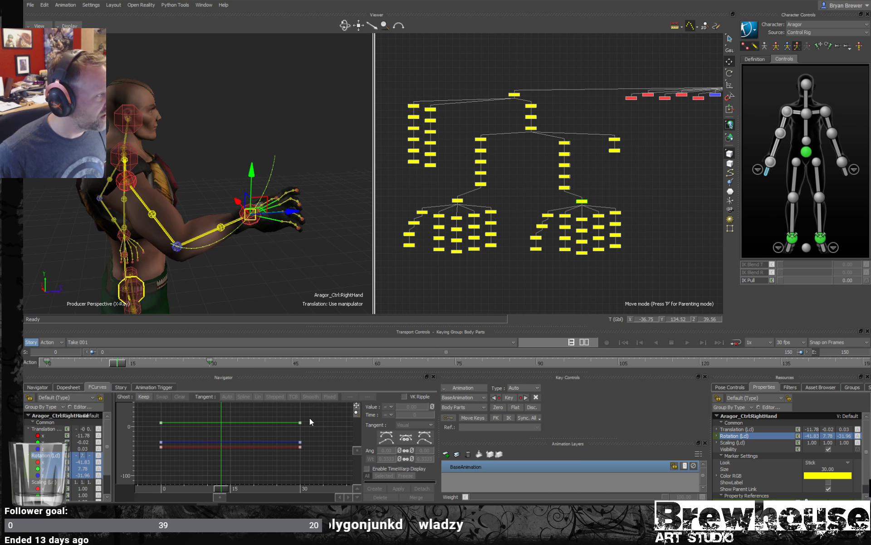
drag(288, 424, 288, 428)
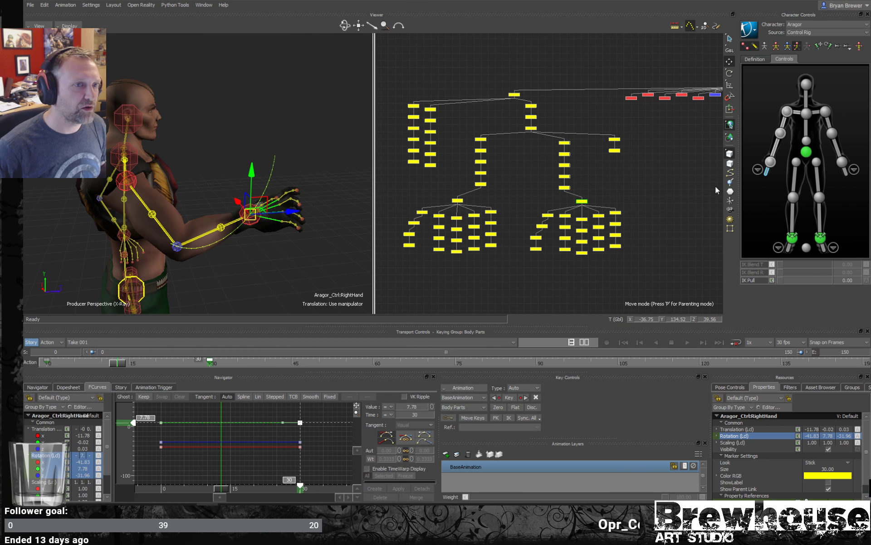
click(54, 463)
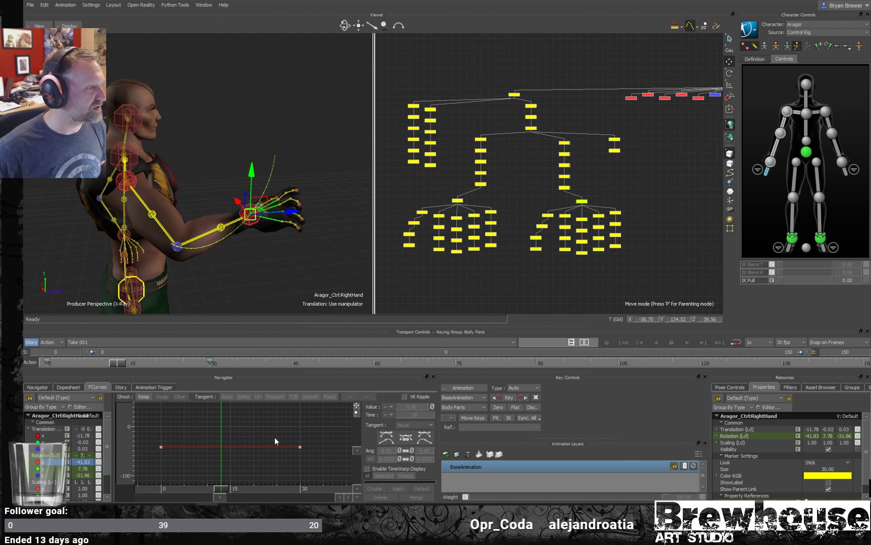
drag(318, 437, 273, 462)
- Raise the right hand's X rotation key at frame 0 to about 4.19 on its curve and turn off the X-Ray display
drag(220, 490, 159, 483)
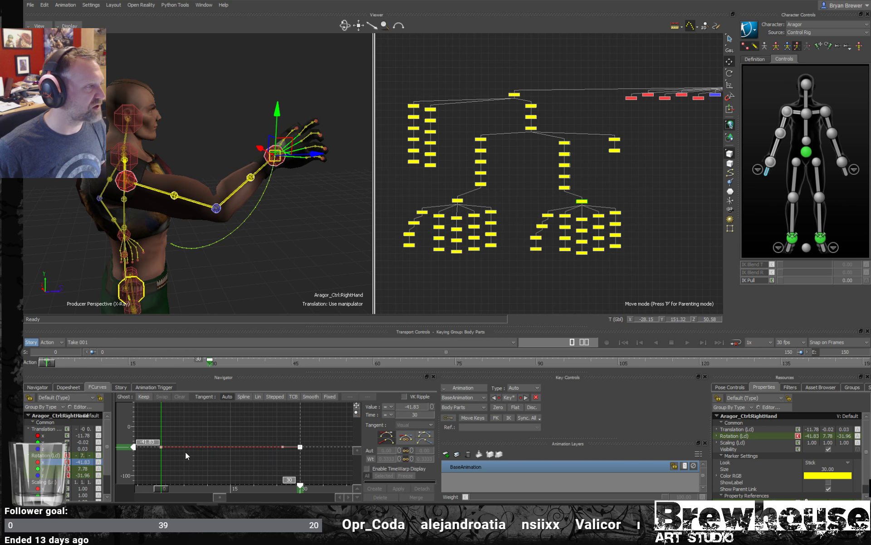
mouse_move(250, 275)
alt+middle_down()
mouse_move(260, 274)
mouse_move(258, 265)
alt+middle_up()
scroll(262, 278, up, 5)
scroll(216, 256, up, 1)
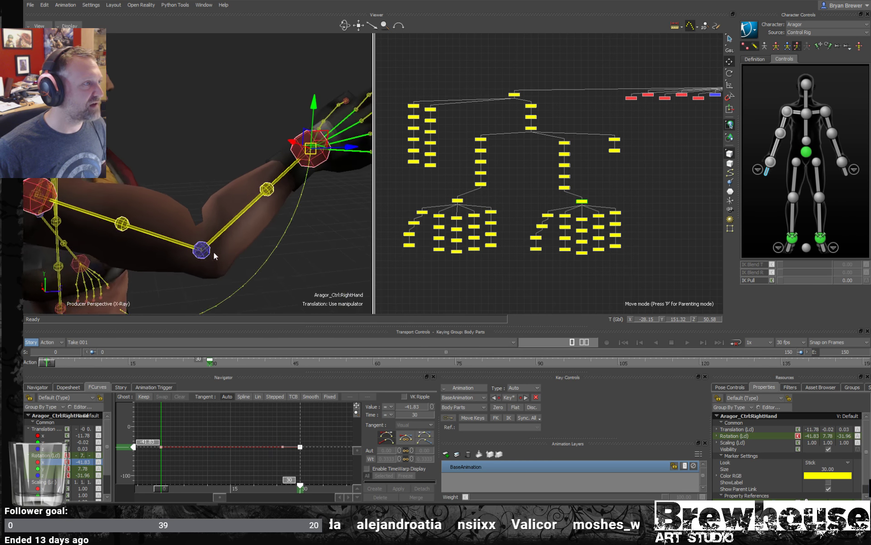
scroll(214, 257, down, 5)
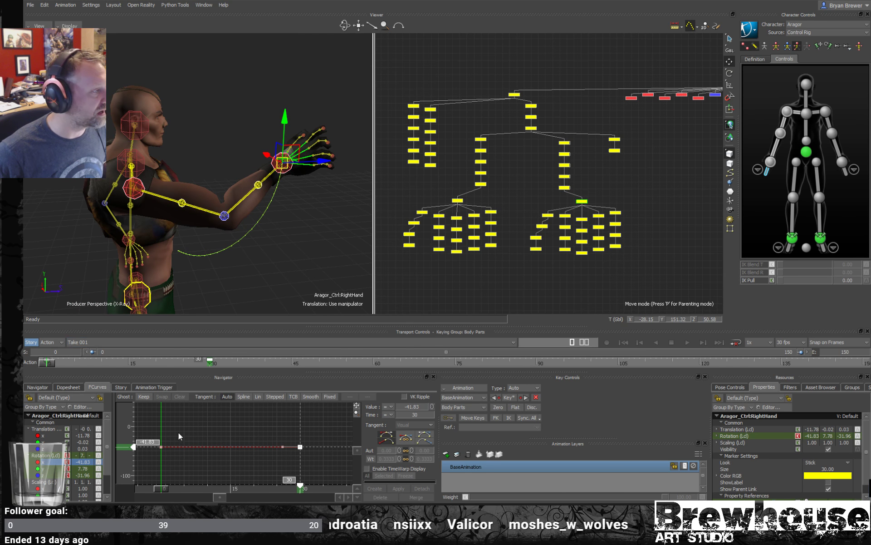
drag(134, 447, 137, 434)
key(ctrl+z)
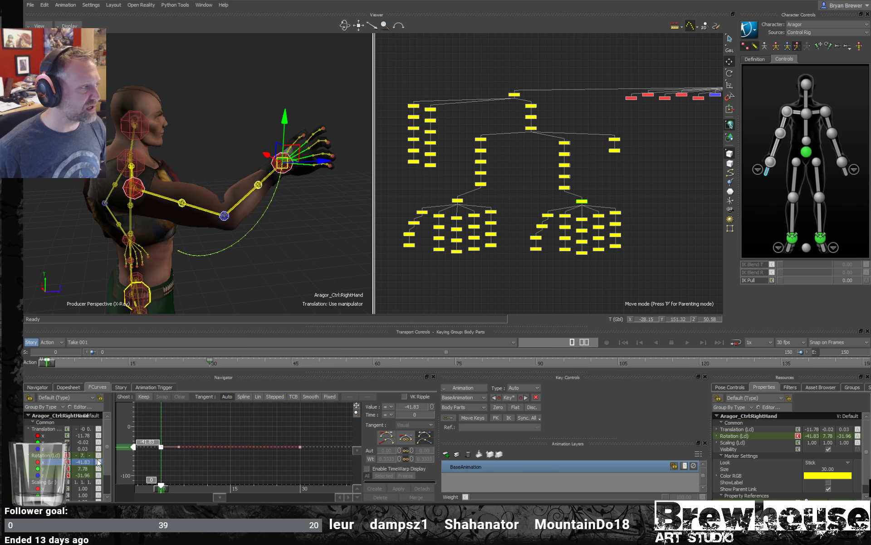
drag(132, 447, 136, 410)
key(ctrl+a)
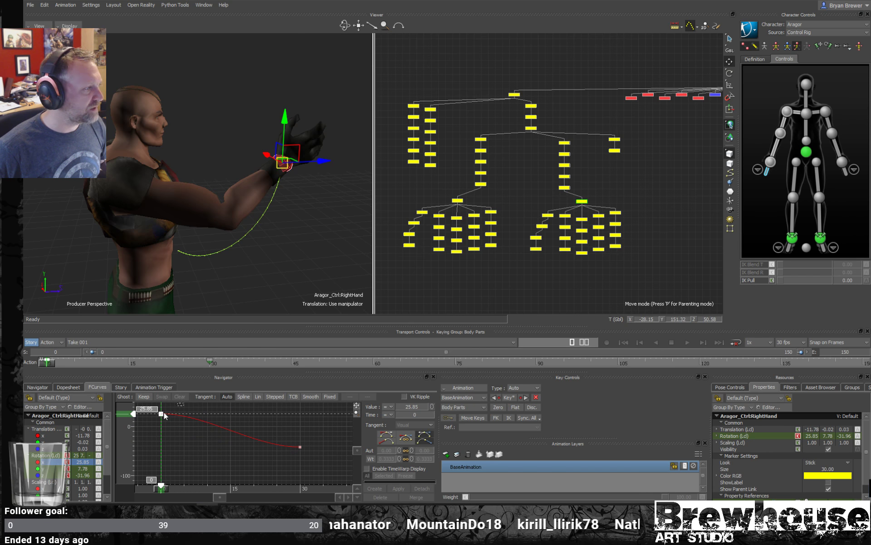
mouse_move(124, 443)
mouse_down()
mouse_move(124, 431)
mouse_move(128, 453)
mouse_move(134, 425)
mouse_up()
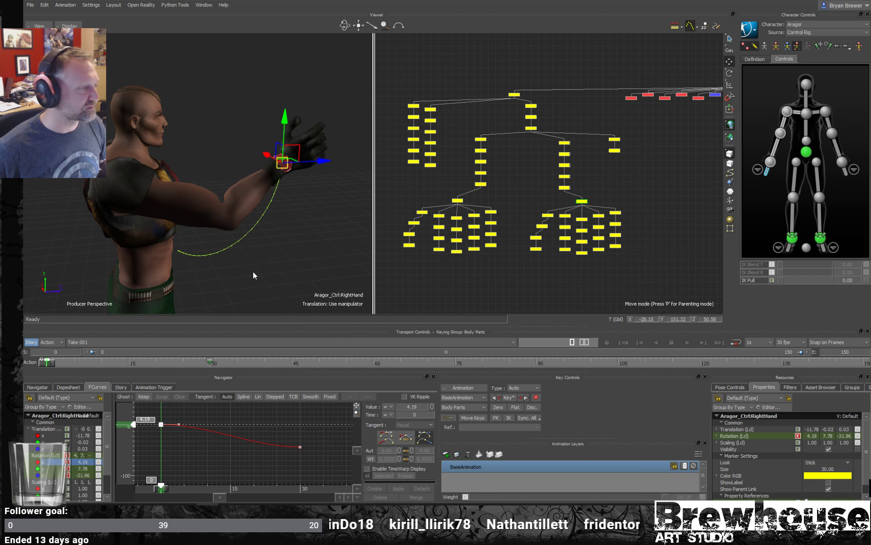
- Try moving the right hand's X rotation key at frame 0 on its curve and undo the change
alt+drag(234, 286, 241, 256)
key(q)
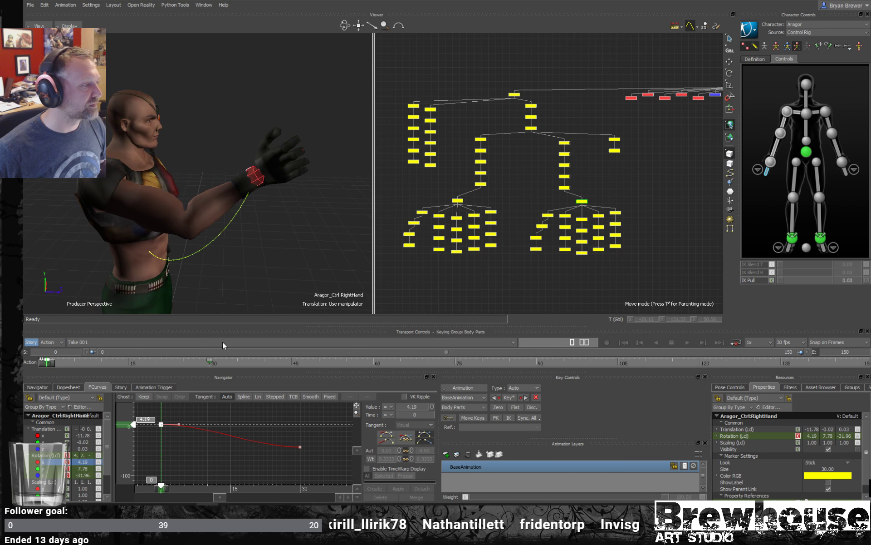
mouse_move(131, 429)
mouse_down()
mouse_move(135, 452)
mouse_move(136, 424)
mouse_move(143, 439)
mouse_up()
key(ctrl+z)
- Select the right wrist effector, display its full rotation function curves and set the current time to frame 6
click(770, 162)
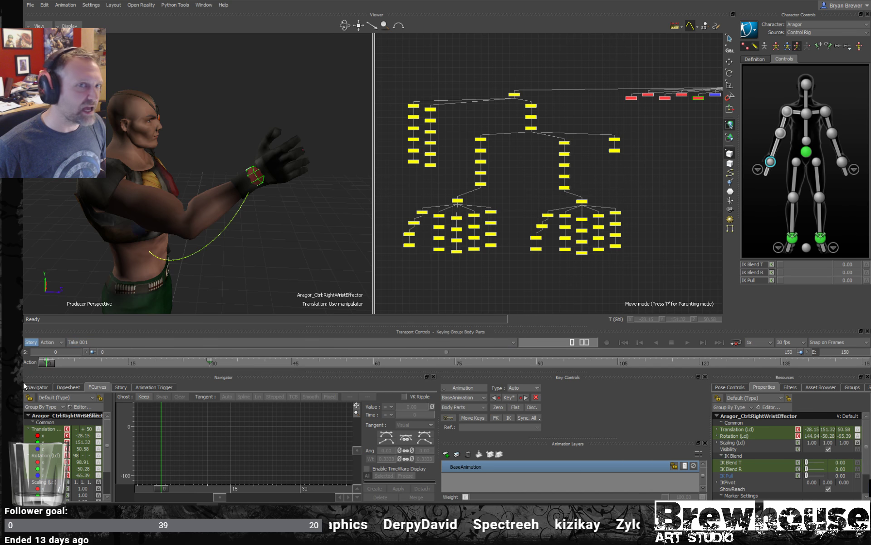
click(40, 455)
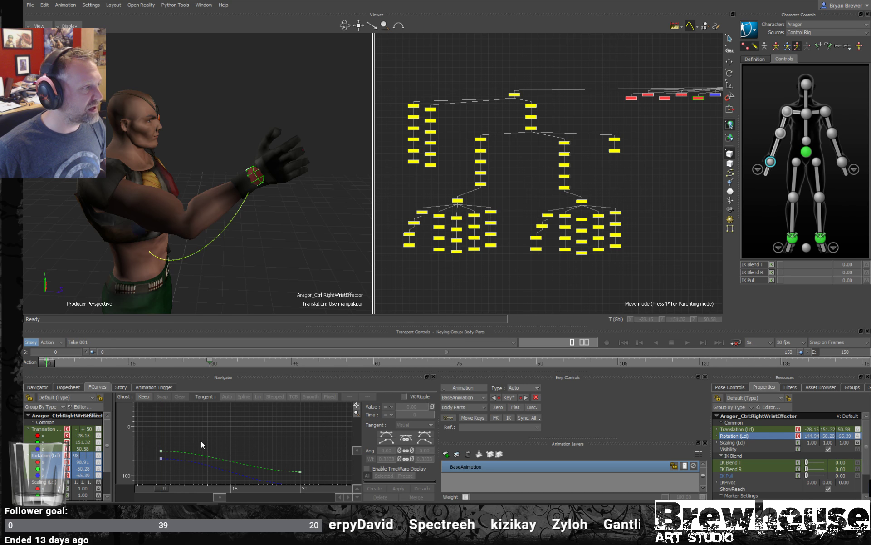
drag(186, 434, 153, 453)
scroll(222, 441, down, 2)
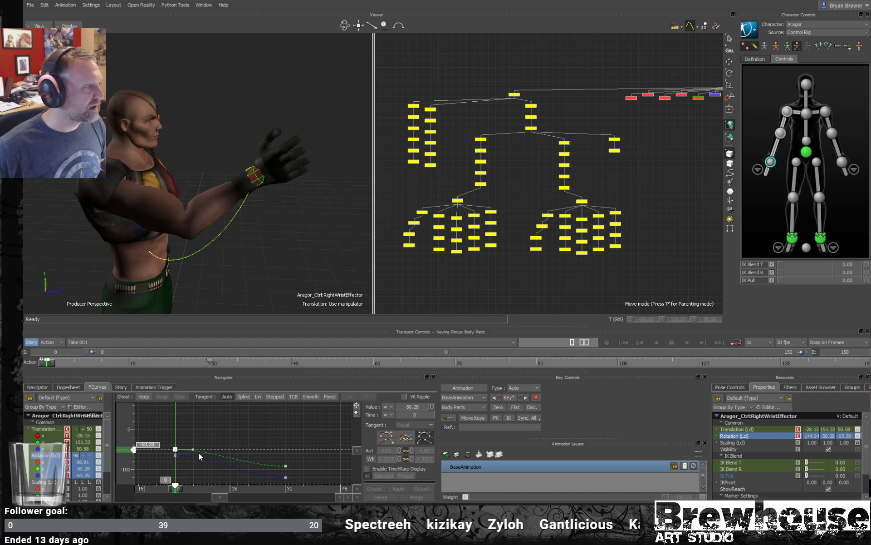
middle_click(198, 453)
key(f)
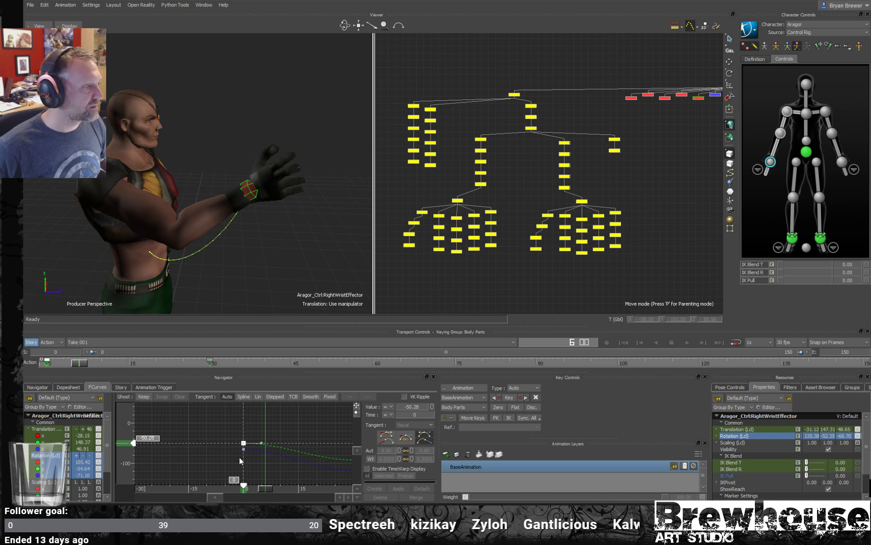
click(200, 440)
key(a)
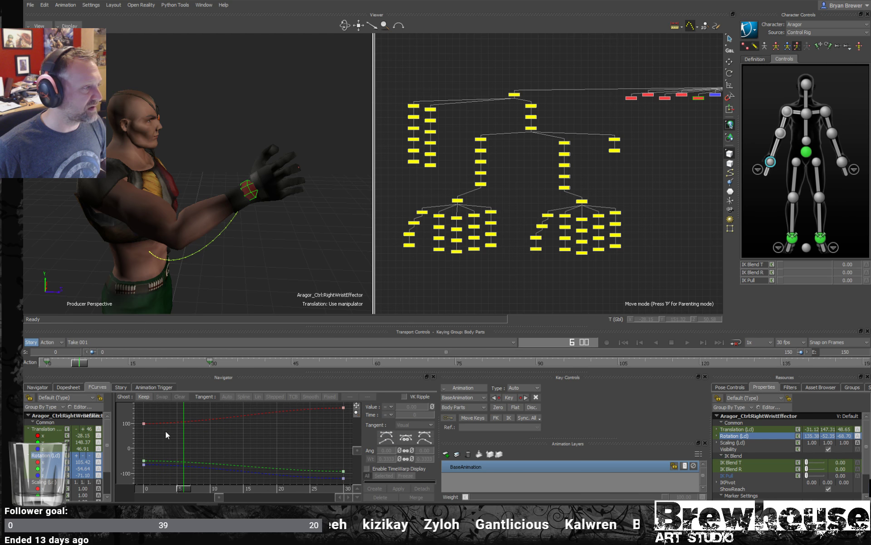
- Try raising the right wrist effector's X rotation key at frame 0 to about 137.60 and undo the edit
drag(154, 415, 142, 428)
alt+middle_drag(187, 428, 225, 438)
alt+right_drag(218, 440, 157, 437)
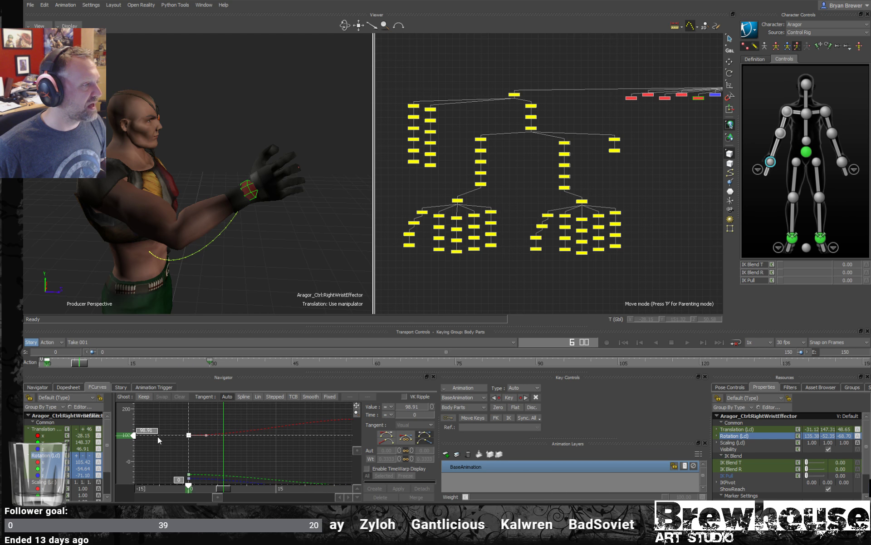
mouse_move(127, 435)
mouse_down()
mouse_move(140, 407)
mouse_move(160, 437)
mouse_move(161, 400)
mouse_move(154, 452)
mouse_move(170, 410)
mouse_move(172, 432)
mouse_move(181, 405)
mouse_move(210, 432)
mouse_up()
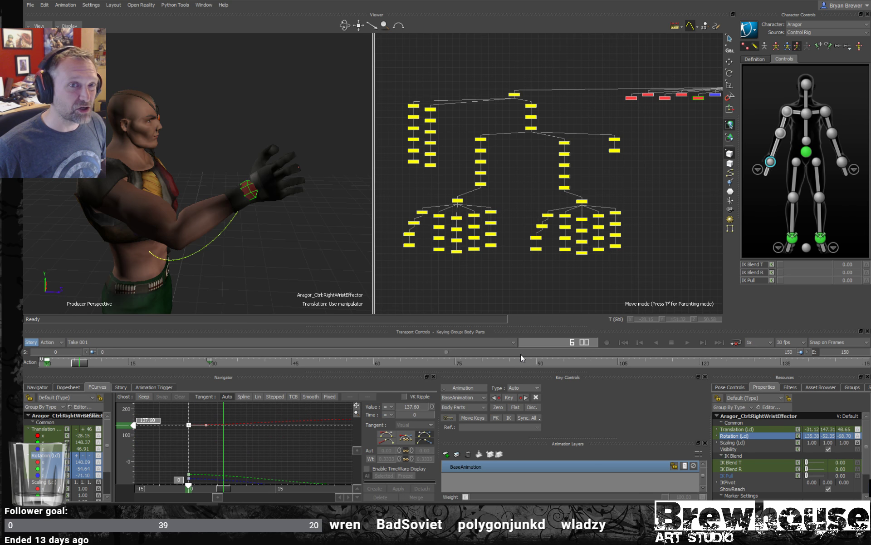
key(ctrl+z)
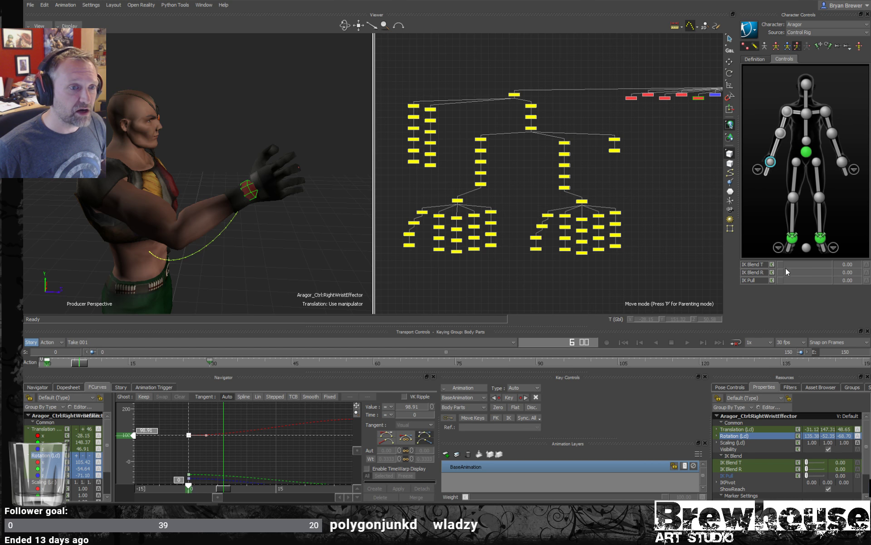
- Set the right wrist effector's IK Blend R to 100 and raise its X rotation key at frame 0 to about 105.64
drag(779, 273, 828, 273)
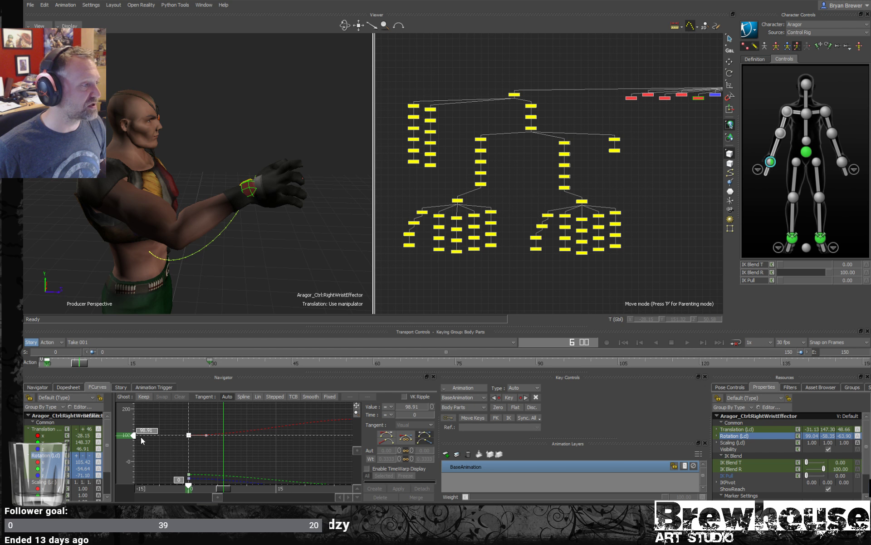
mouse_move(129, 449)
mouse_down()
mouse_move(140, 410)
mouse_move(144, 426)
mouse_move(156, 395)
mouse_move(154, 435)
mouse_up()
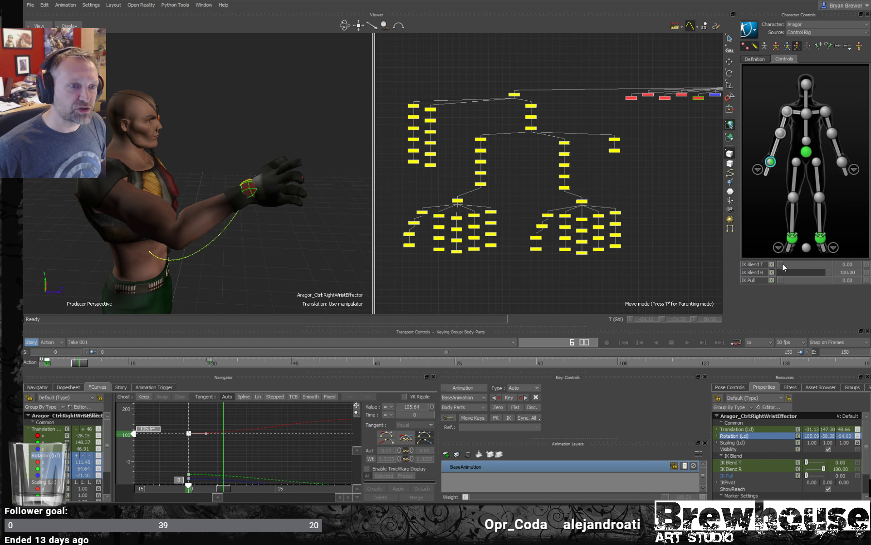
- Set the right wrist effector's IK Blend T to 100 and adjust its Y translation key at frame 0 to about 146.27
drag(780, 263, 830, 263)
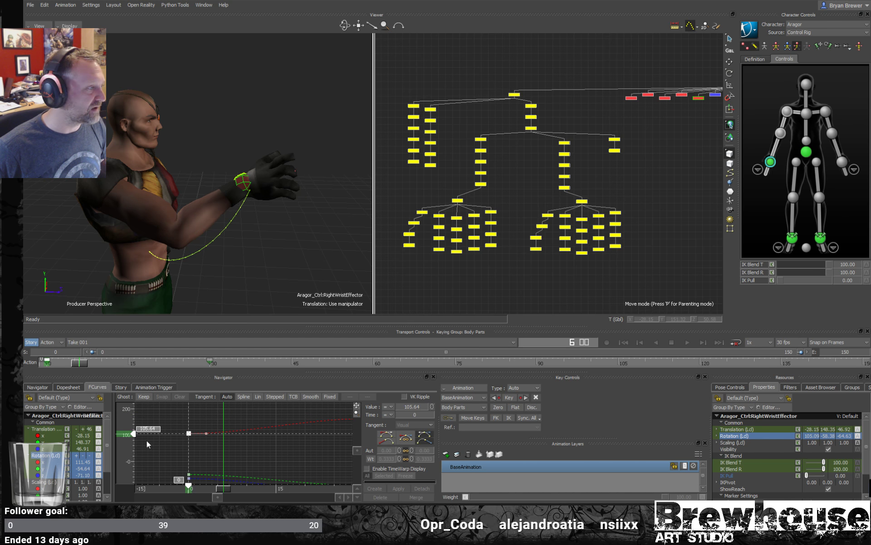
click(48, 429)
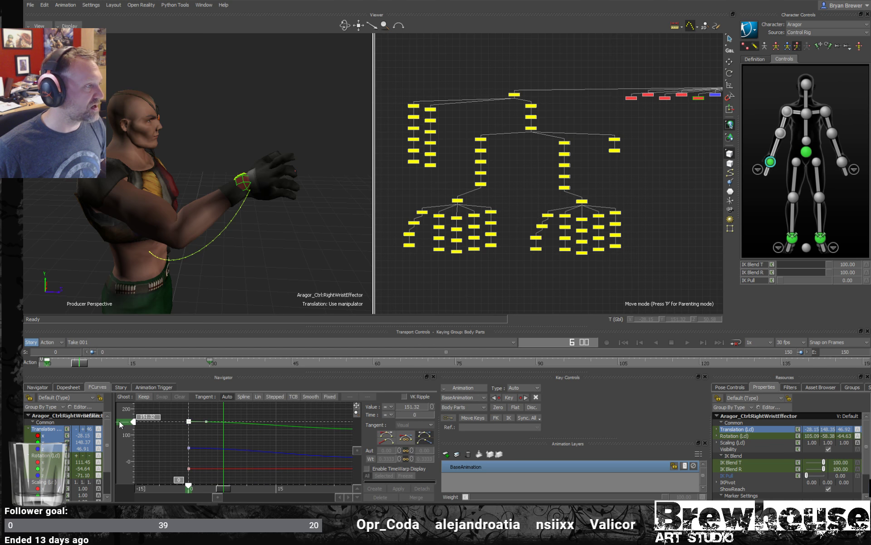
mouse_move(122, 424)
mouse_down()
mouse_move(125, 434)
mouse_move(125, 416)
mouse_move(126, 434)
mouse_move(131, 428)
mouse_up()
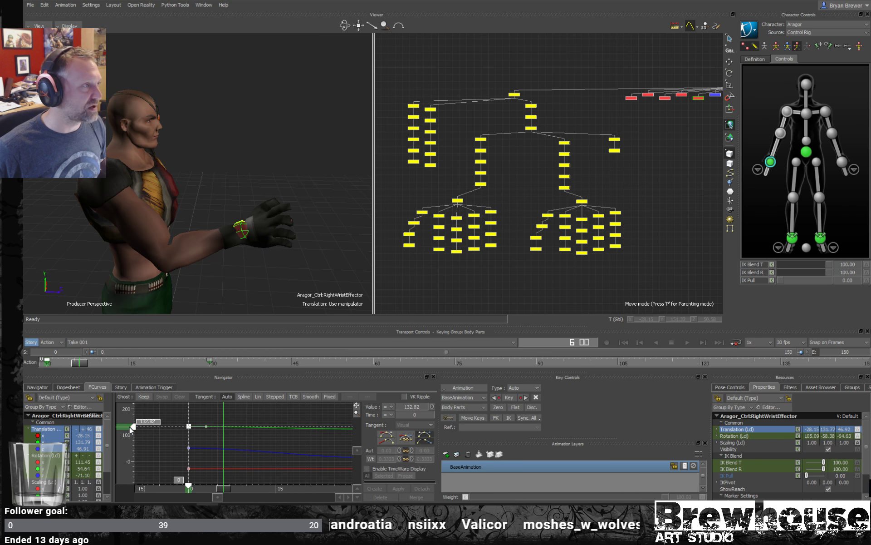
drag(223, 488, 201, 491)
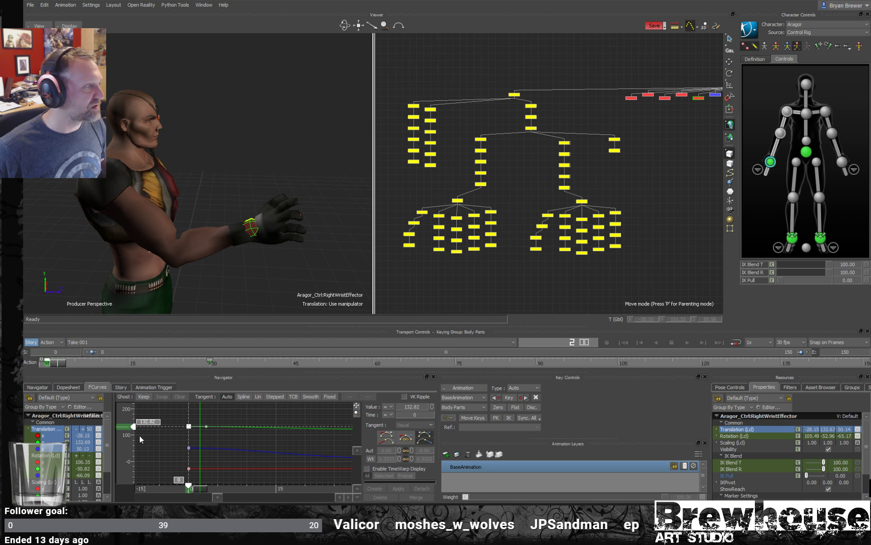
drag(133, 426, 133, 422)
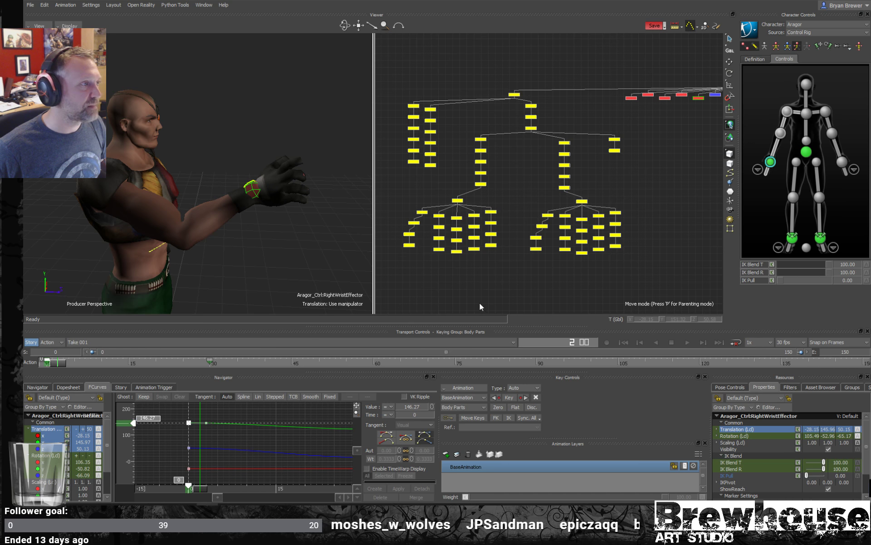
- Reset the right wrist effector's IK Blend T and R to 0 and scrub to frame 9
drag(828, 264, 857, 275)
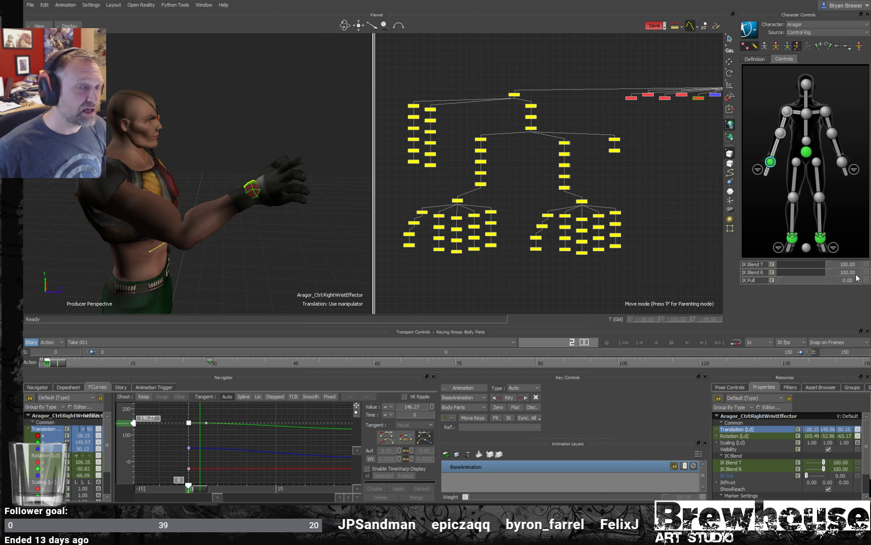
drag(828, 265, 688, 289)
drag(832, 270, 762, 275)
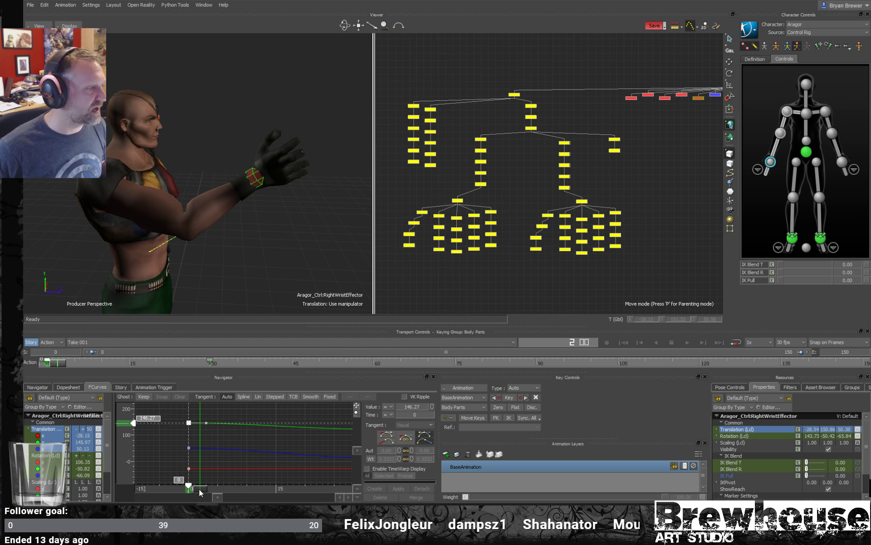
drag(199, 489, 238, 492)
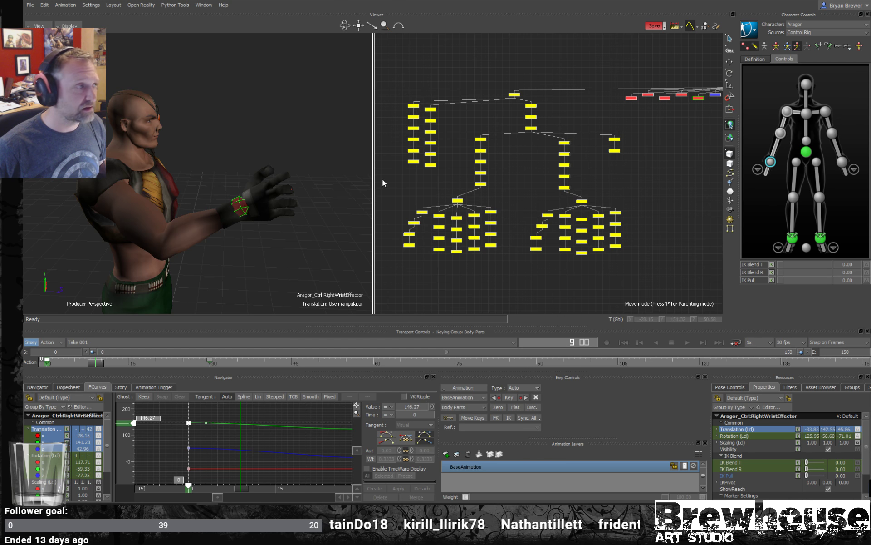
- Examine the skeleton hierarchy under Aragor:Root in the schematic view, including its relation to the control rig nodes
scroll(504, 149, down, 2)
middle_drag(571, 127, 505, 272)
scroll(603, 145, down, 3)
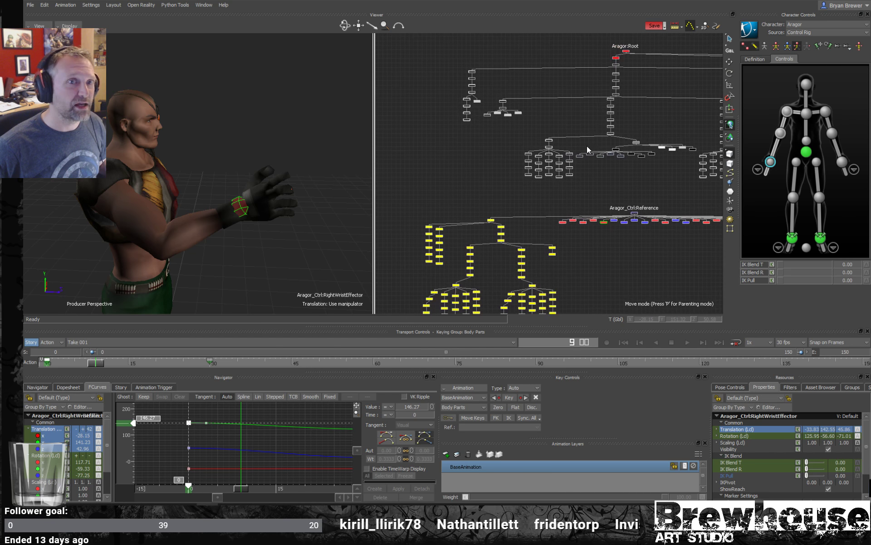
middle_drag(612, 135, 570, 180)
scroll(570, 179, up, 1)
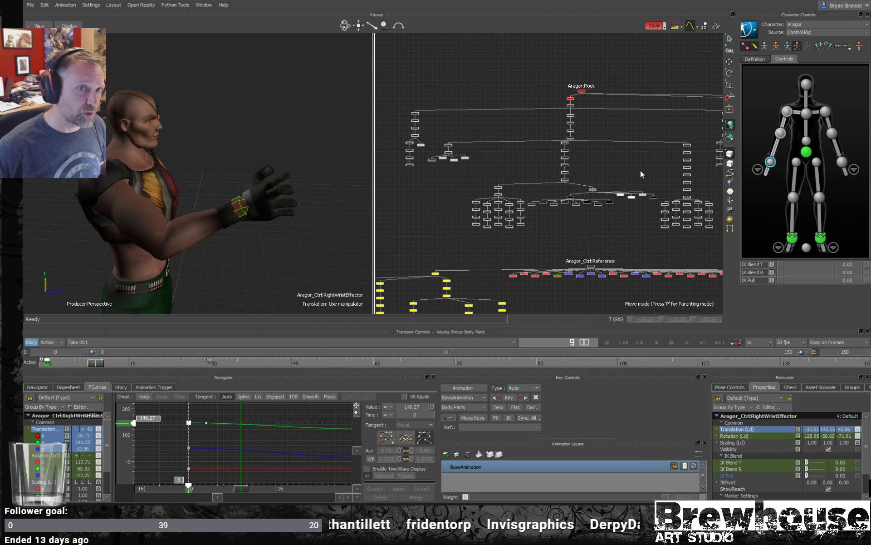
scroll(639, 161, down, 3)
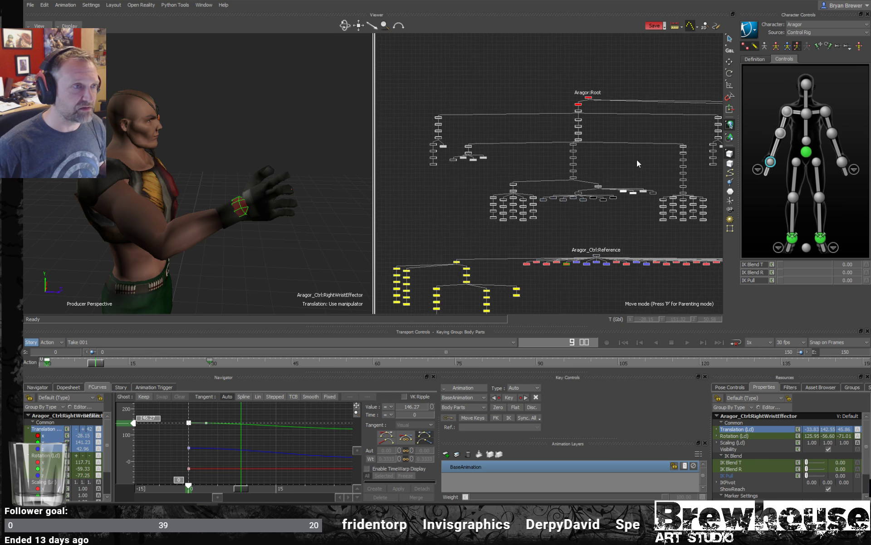
middle_drag(613, 151, 556, 165)
scroll(557, 165, up, 5)
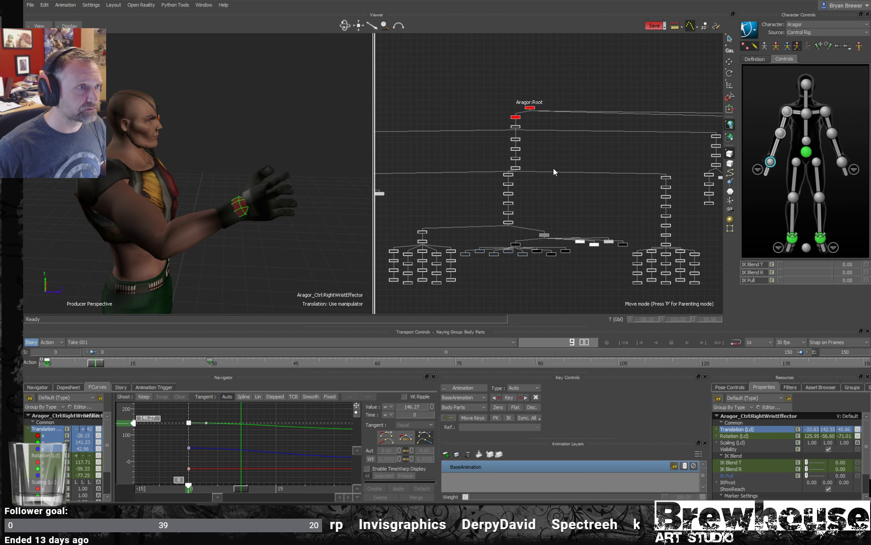
drag(550, 135, 481, 189)
scroll(559, 206, down, 5)
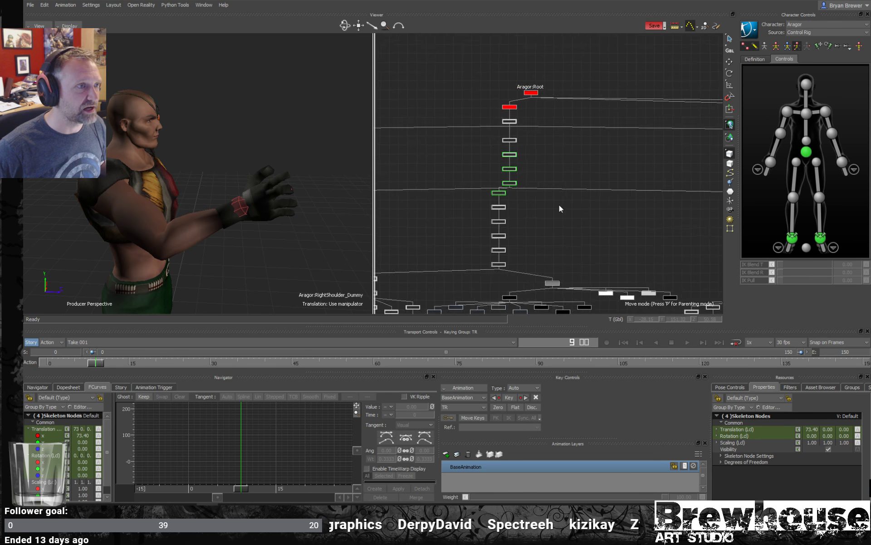
middle_drag(478, 203, 498, 152)
click(262, 247)
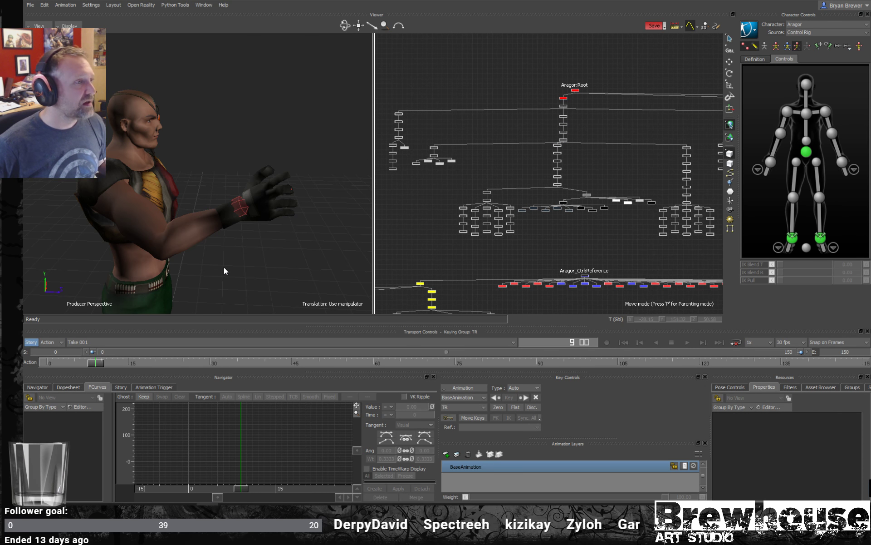
- Show the whole character and inspect the IK Blend settings of the ankle and hips effectors
alt+right_drag(251, 246, 208, 250)
alt+middle_drag(208, 250, 225, 216)
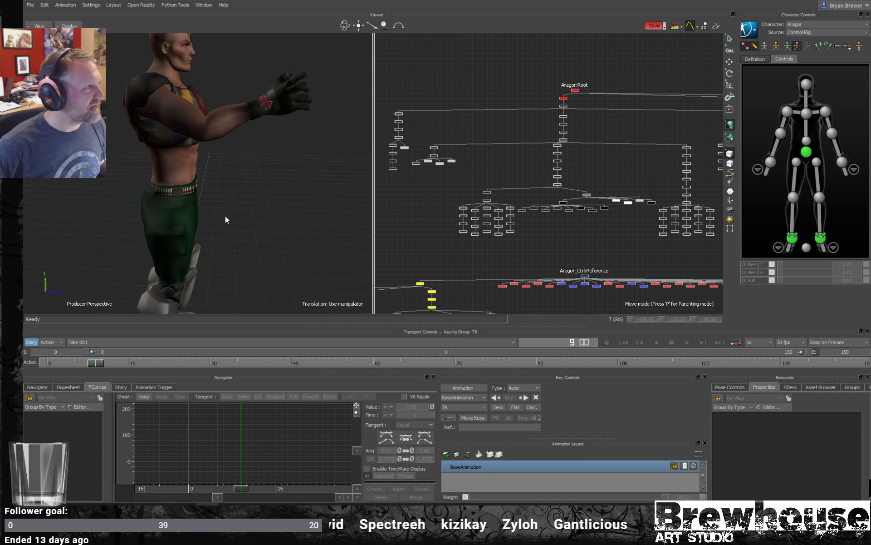
alt+drag(226, 217, 256, 220)
click(793, 236)
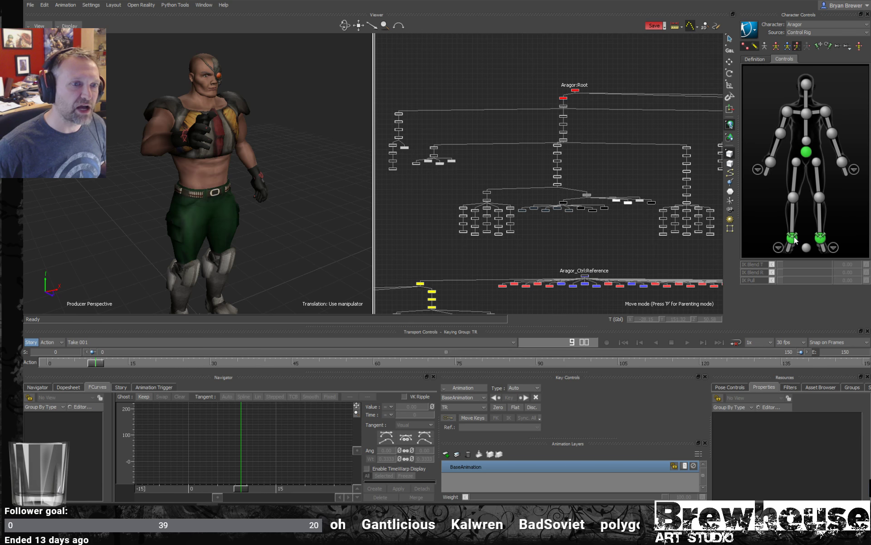
shift+click(820, 237)
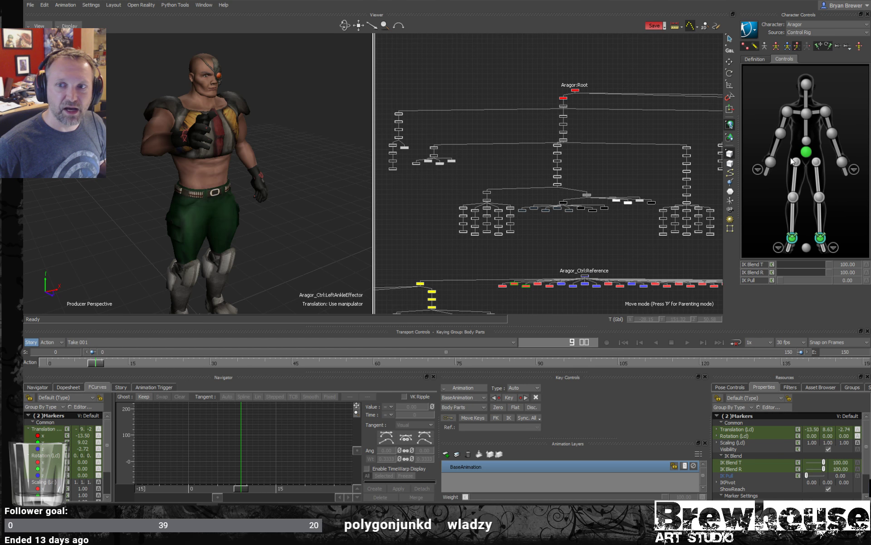
key(ctrl+z)
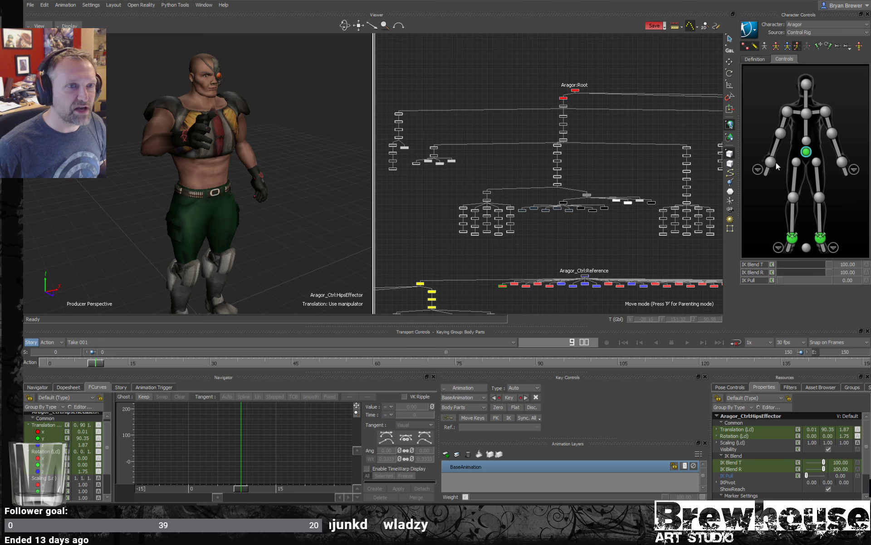
ctrl+shift+drag(259, 217, 272, 222)
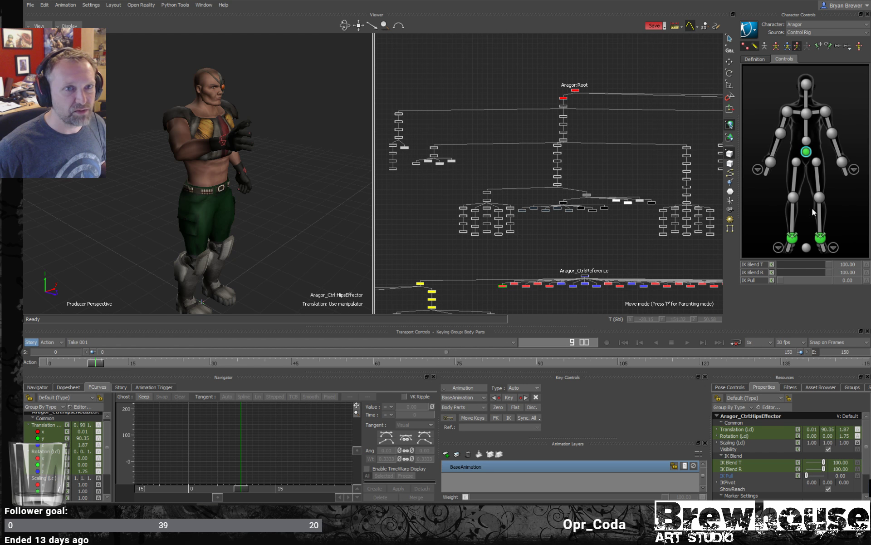
click(792, 237)
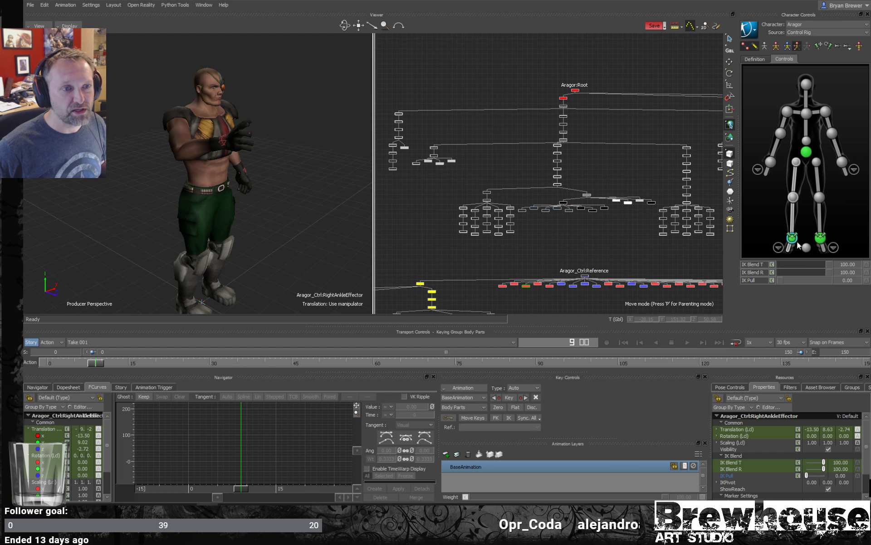
ctrl+shift+drag(265, 242, 260, 222)
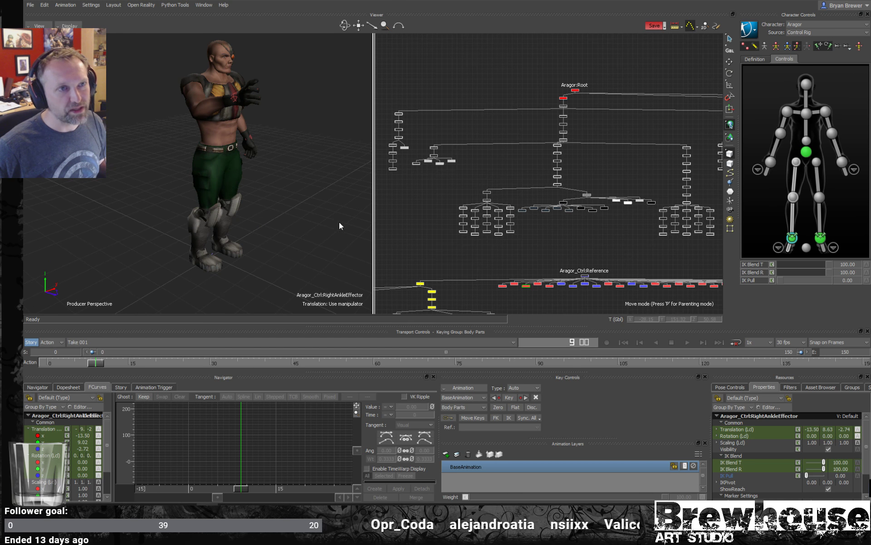
- Try moving the hips effector in the viewer and undo the move
click(807, 152)
drag(223, 138, 231, 148)
key(ctrl+z)
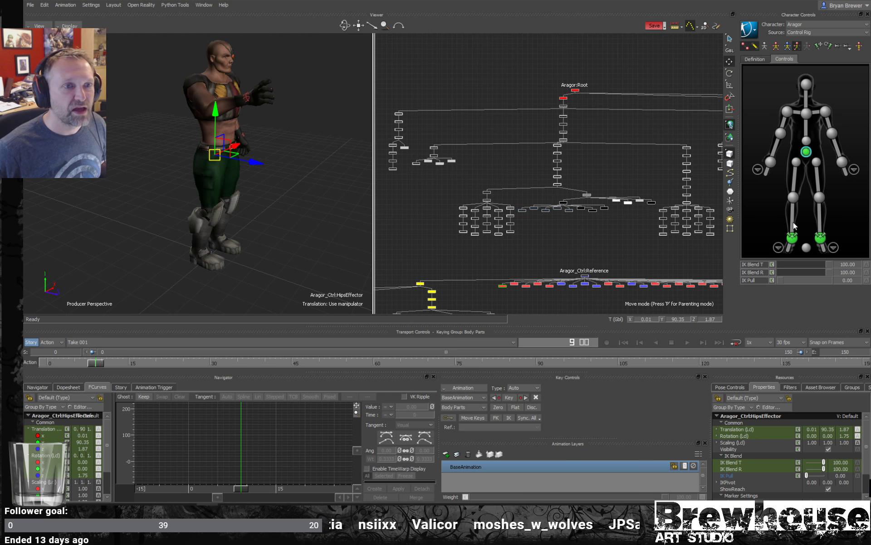
- Unpin the translation and rotation of both ankle effectors
click(791, 239)
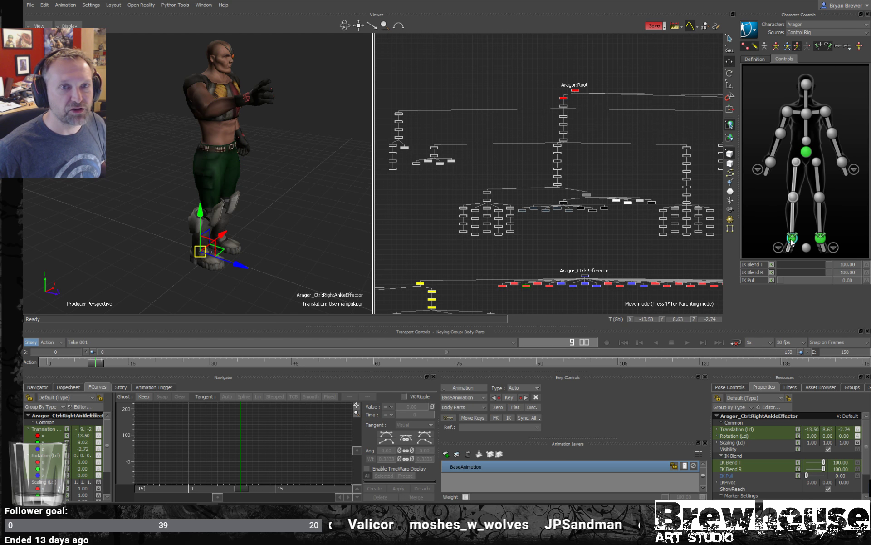
shift+click(820, 237)
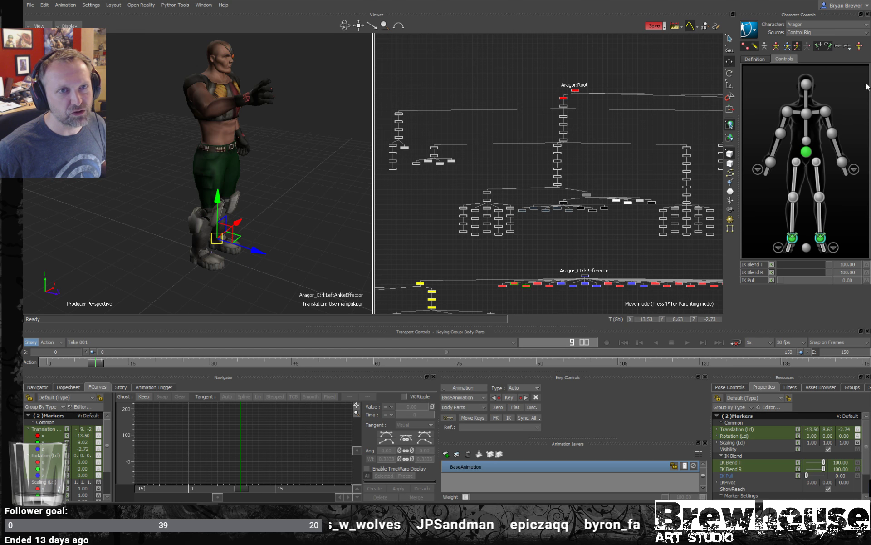
click(817, 46)
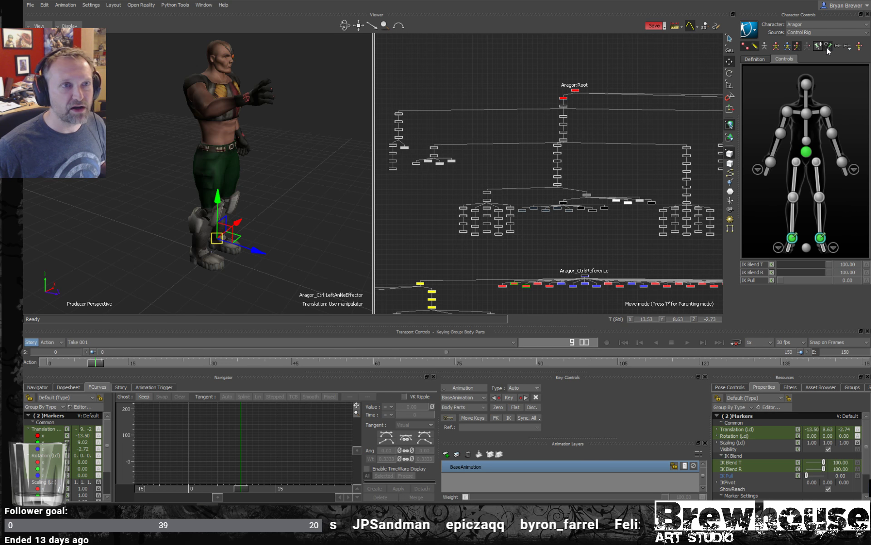
click(830, 46)
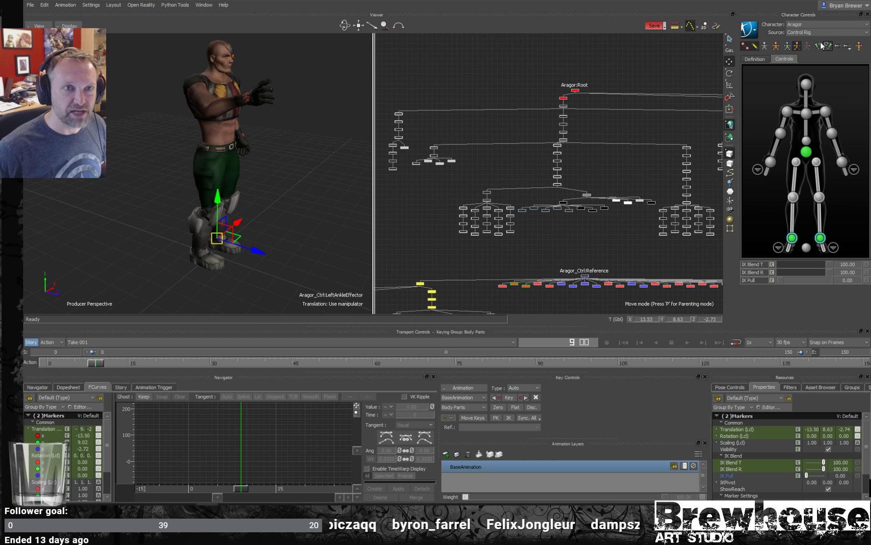
- Try raising the hips effector with the ankles unpinned and undo the move
click(807, 151)
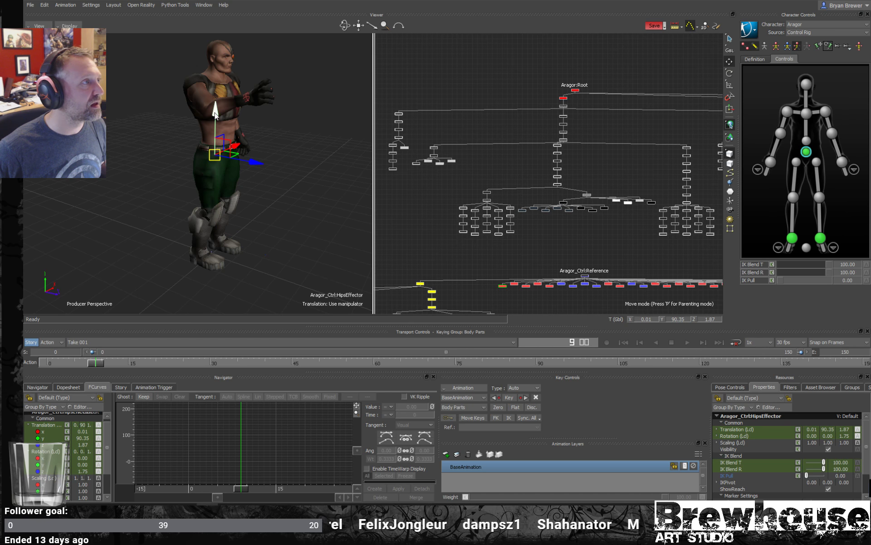
drag(215, 116, 232, 79)
key(ctrl+z)
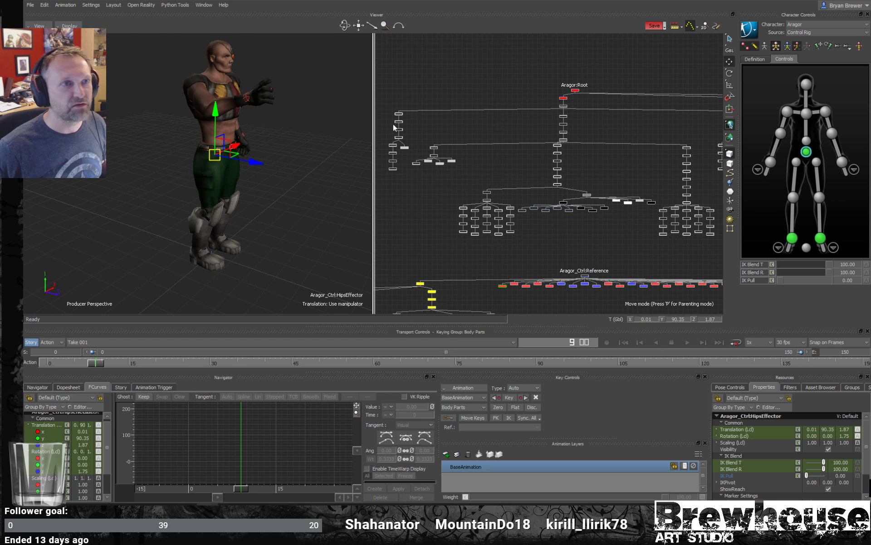
- Switch the control rig's keying mode to Full Body and try moving the hips effector
click(775, 46)
mouse_move(217, 114)
mouse_down()
mouse_move(211, 72)
mouse_move(208, 209)
mouse_move(208, 104)
mouse_move(208, 113)
mouse_up()
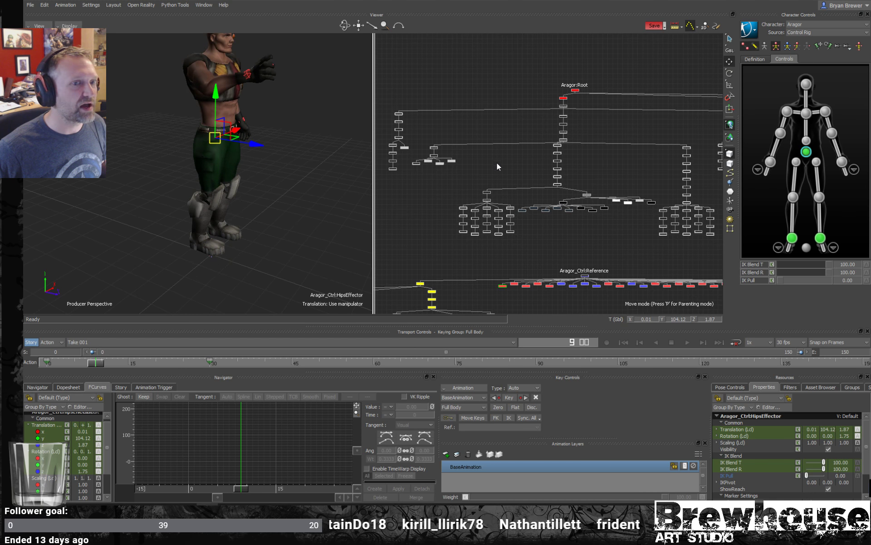
- Pin both ankle effectors in translation and rotation, then try moving the hips effector and undo that move
click(792, 237)
shift+click(820, 237)
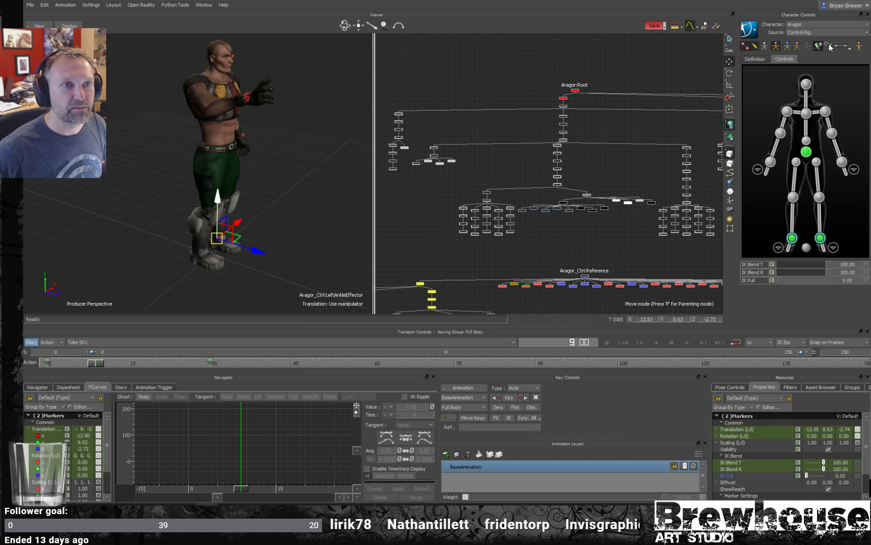
click(807, 151)
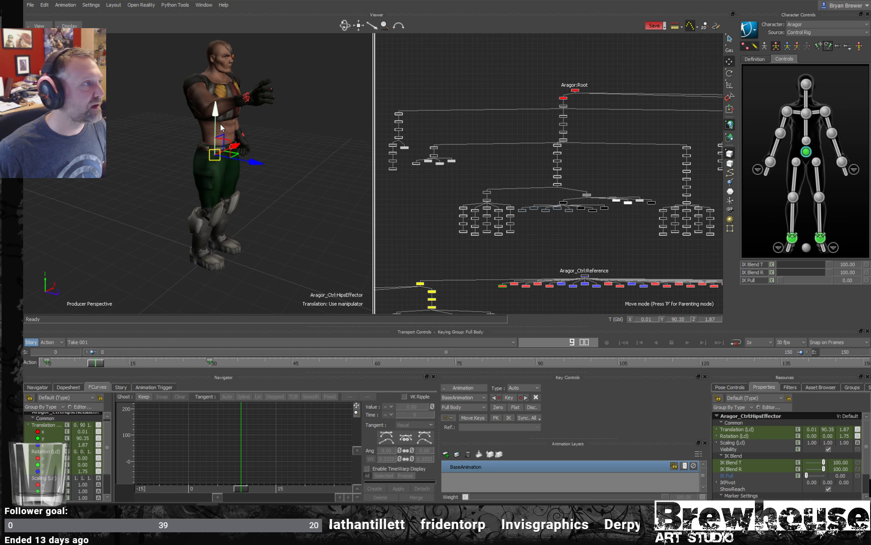
mouse_move(216, 115)
mouse_down()
mouse_move(219, 123)
mouse_move(236, 83)
mouse_move(220, 123)
mouse_move(217, 83)
mouse_move(217, 127)
mouse_move(215, 112)
mouse_up()
key(ctrl+z)
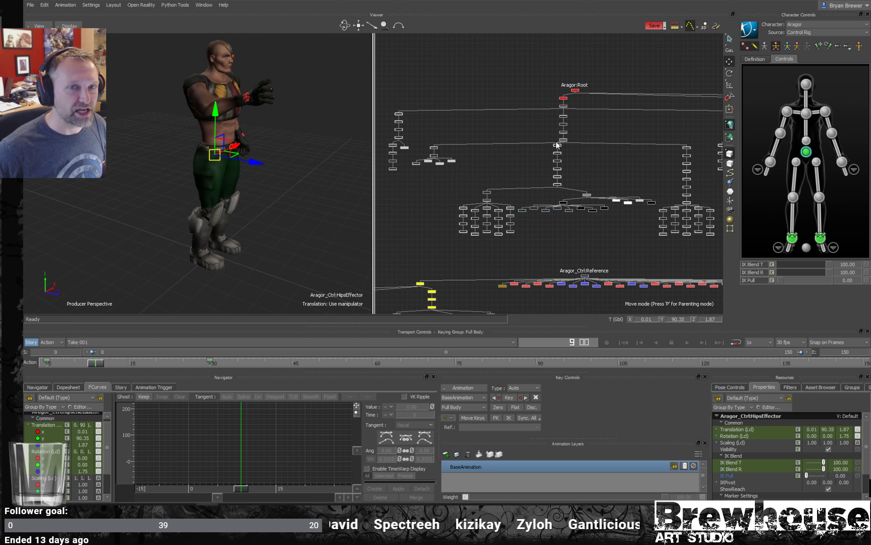
- Release all pinning temporarily, try raising the hips effector so the whole character follows, and undo the move
click(838, 46)
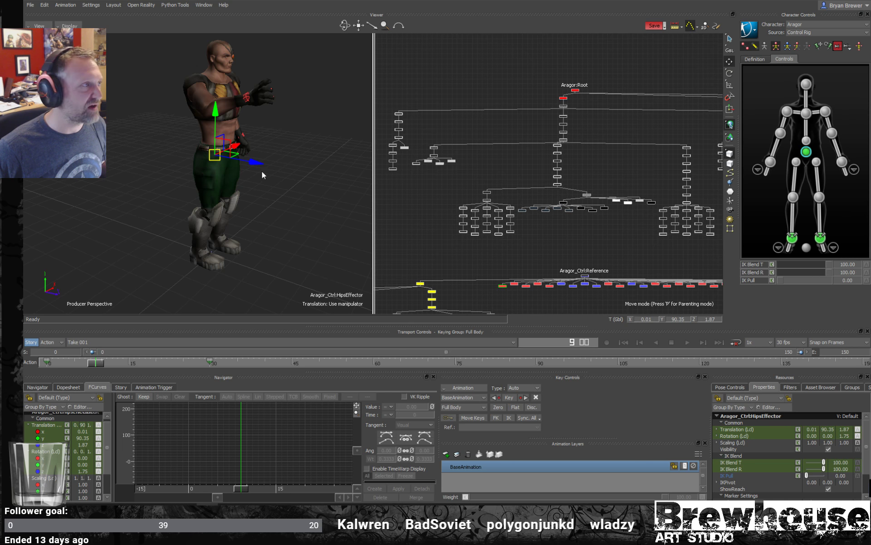
drag(253, 164, 231, 90)
key(ctrl+z)
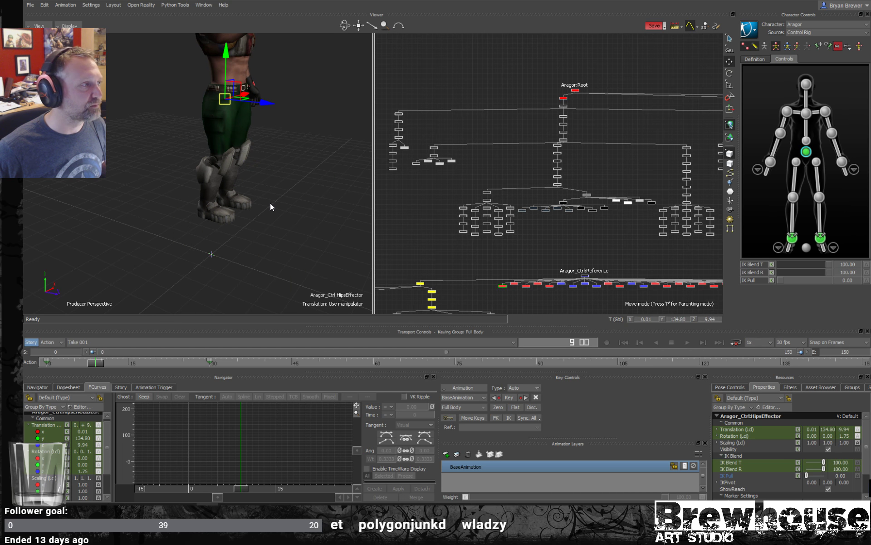
key(ctrl+z)
- Try rotating the hips effector with all pinning released and undo the rotation
scroll(265, 172, down, 2)
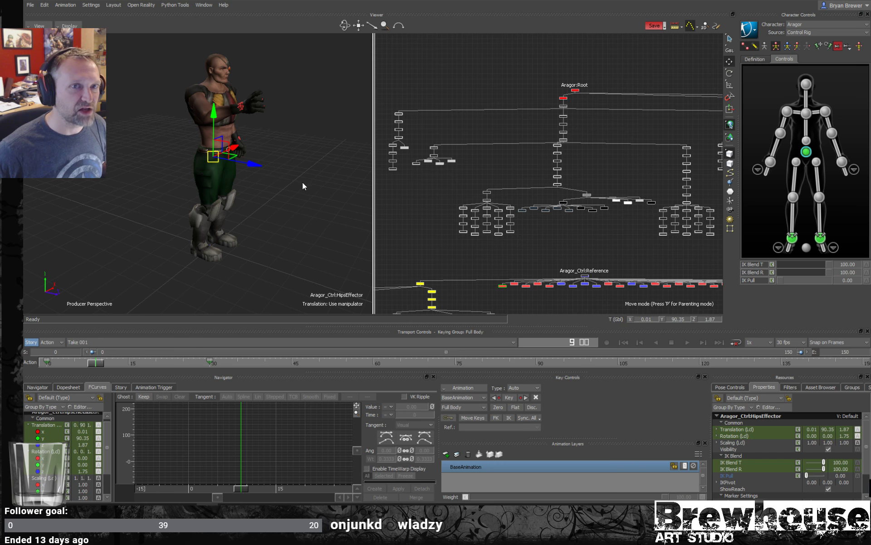
scroll(251, 183, up, 1)
key(r)
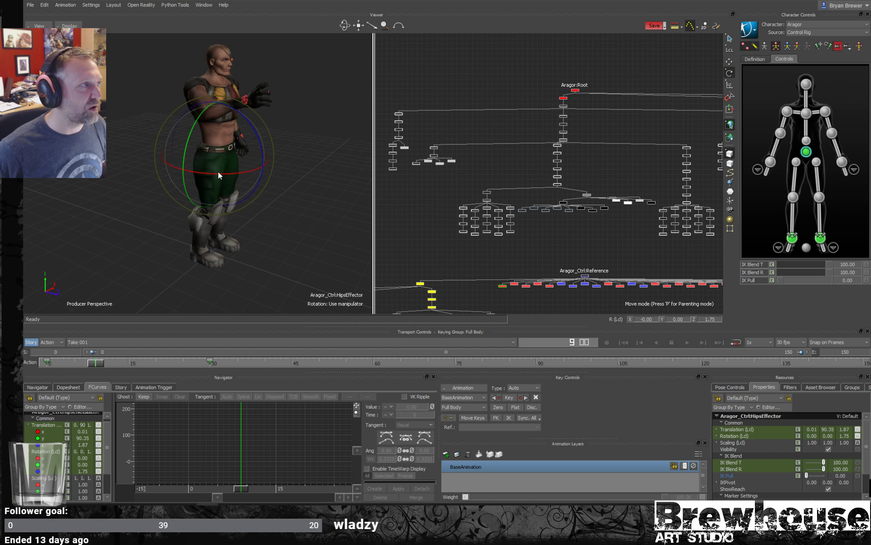
mouse_move(217, 171)
mouse_down()
mouse_move(249, 167)
mouse_move(181, 167)
mouse_move(248, 162)
mouse_move(219, 161)
mouse_move(225, 172)
mouse_up()
key(ctrl+z)
- Return to translation mode, try moving the hips effector sideways in the perspective view, and undo the move
key(ctrl+w)
key(w)
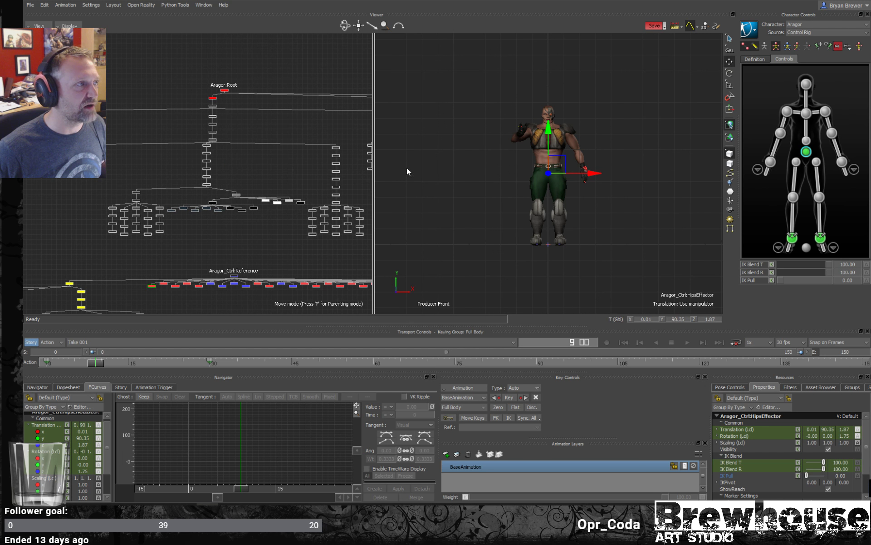
key(ctrl+w)
drag(229, 152, 340, 176)
key(ctrl+z)
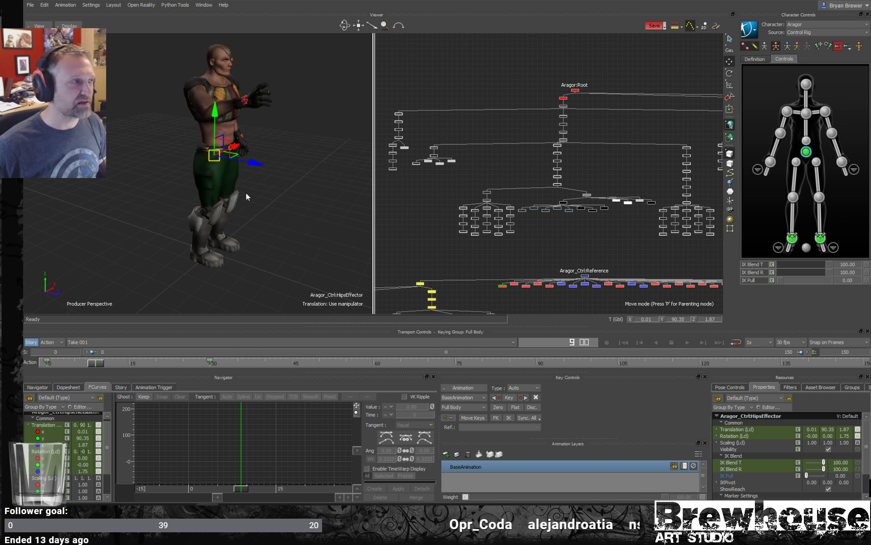
- View the character from the front, select the right wrist effector and look through the pinning preset options
click(266, 219)
mouse_move(266, 219)
ctrl+shift+mouse_down()
mouse_move(293, 207)
mouse_move(254, 207)
mouse_move(258, 216)
mouse_move(265, 212)
ctrl+shift+mouse_up()
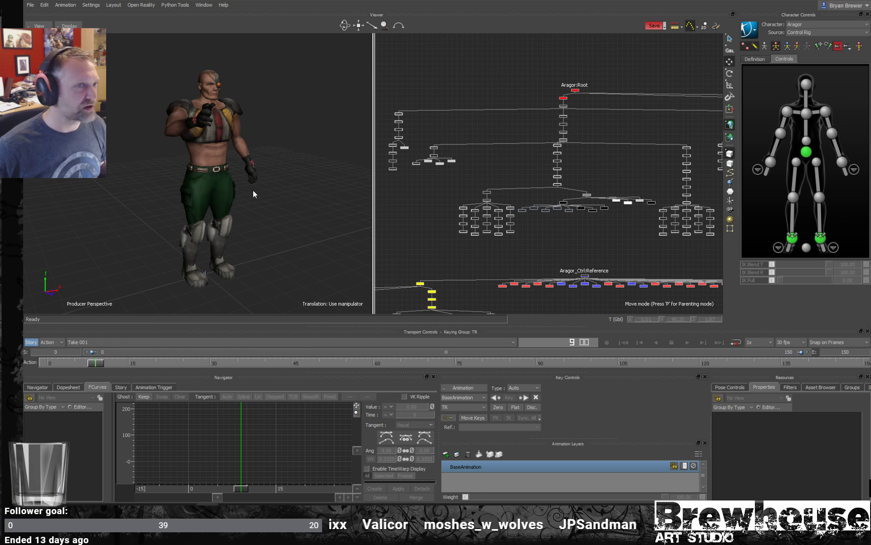
click(770, 162)
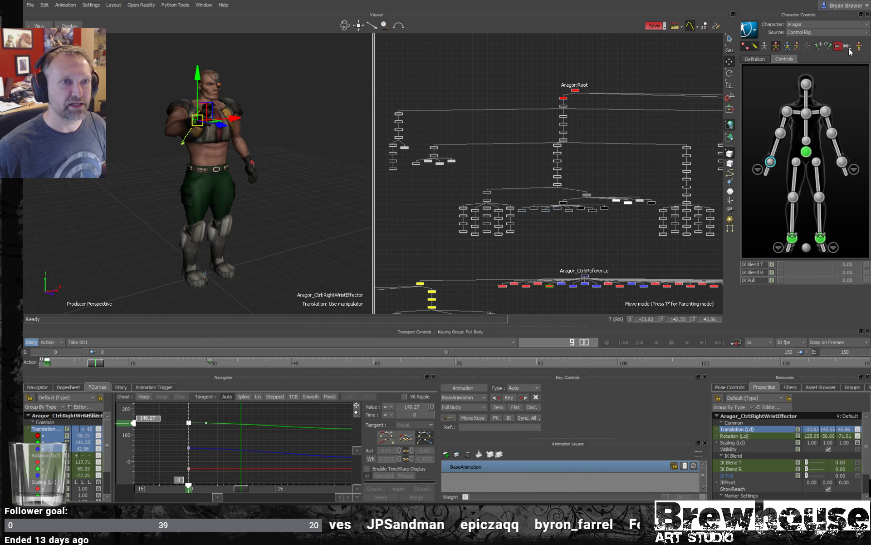
click(849, 49)
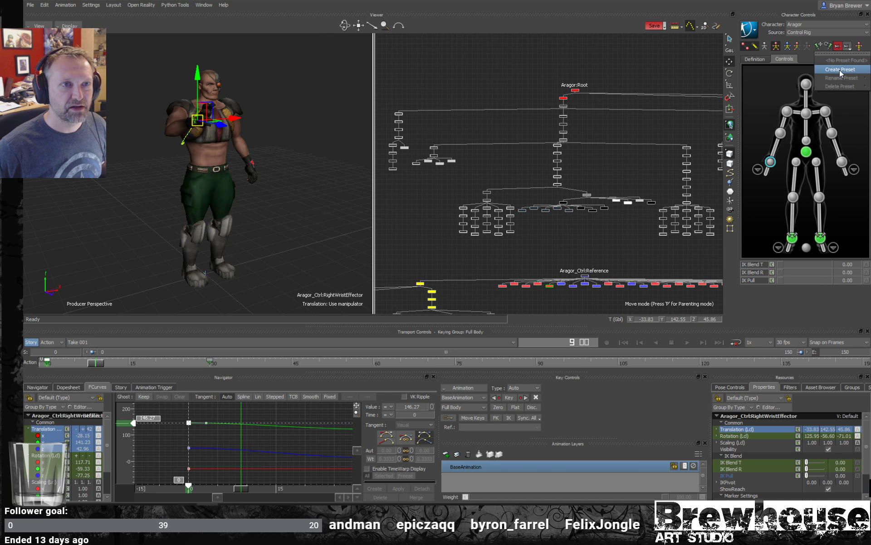
click(851, 115)
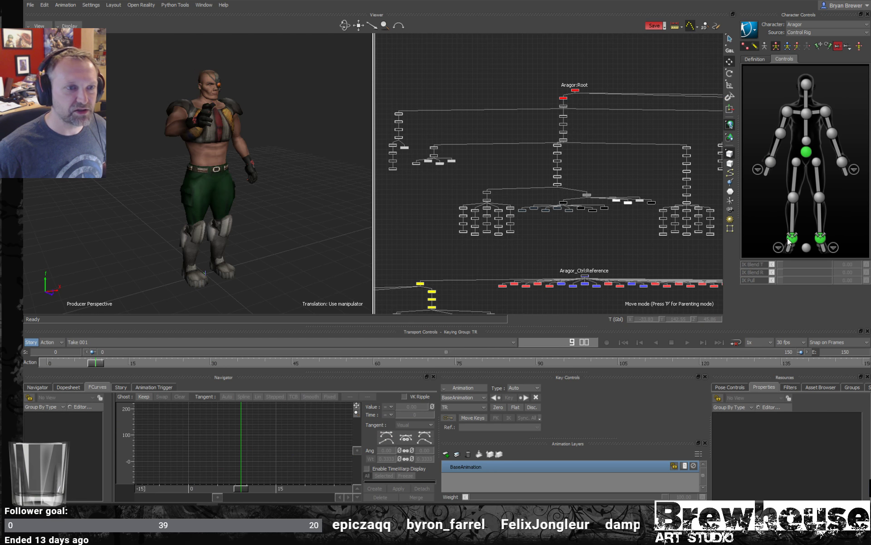
- Create a pinning preset named "default" with both pinned ankle effectors selected, and check it in the preset list
click(788, 238)
shift+click(821, 238)
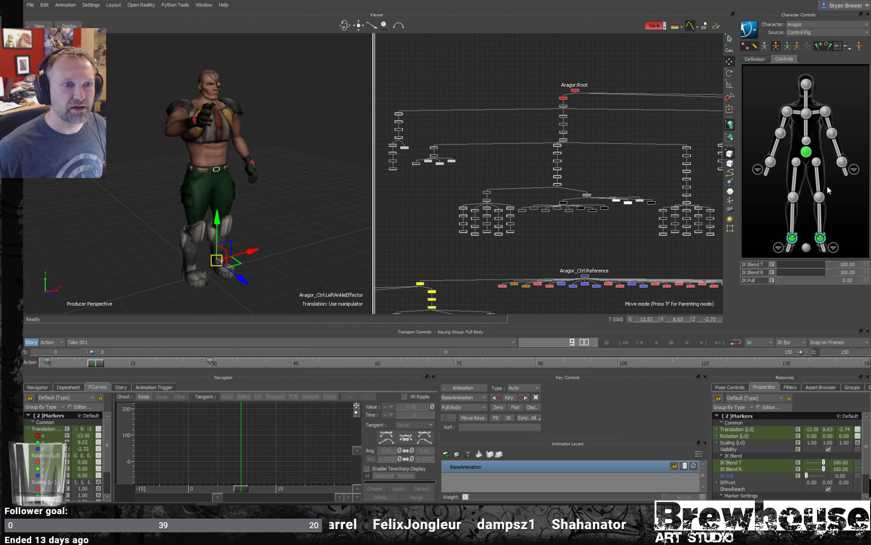
click(848, 48)
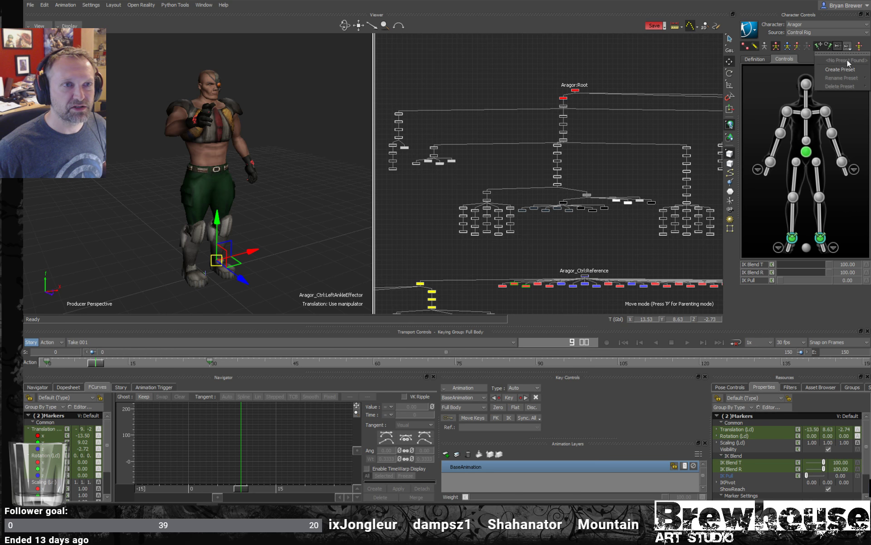
click(840, 70)
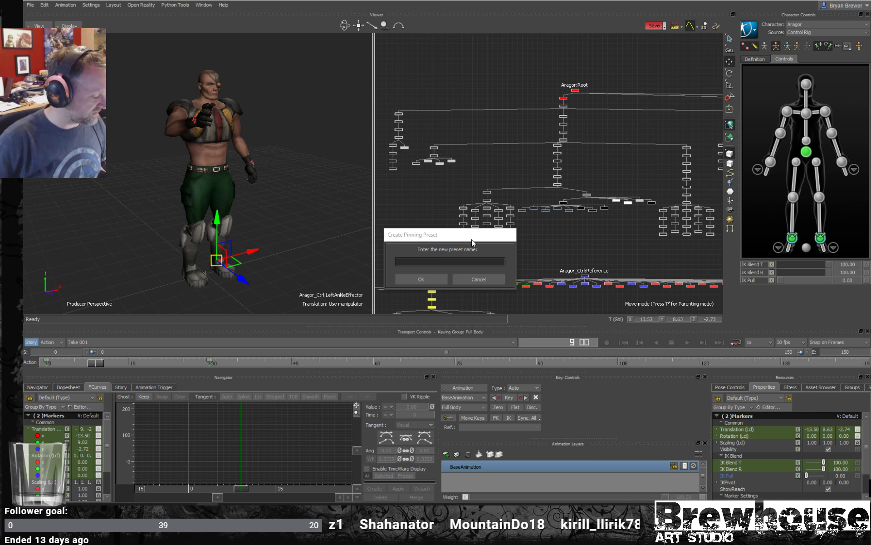
text(defau)
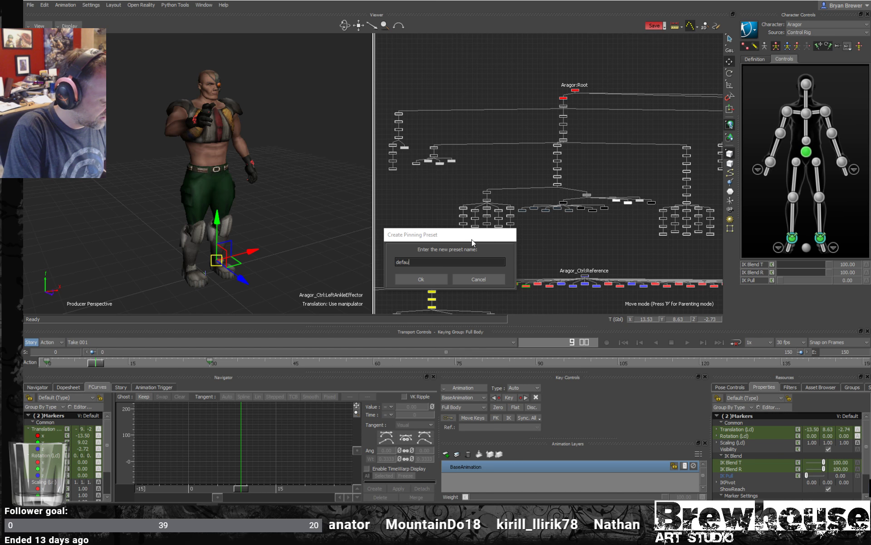
text(lt)
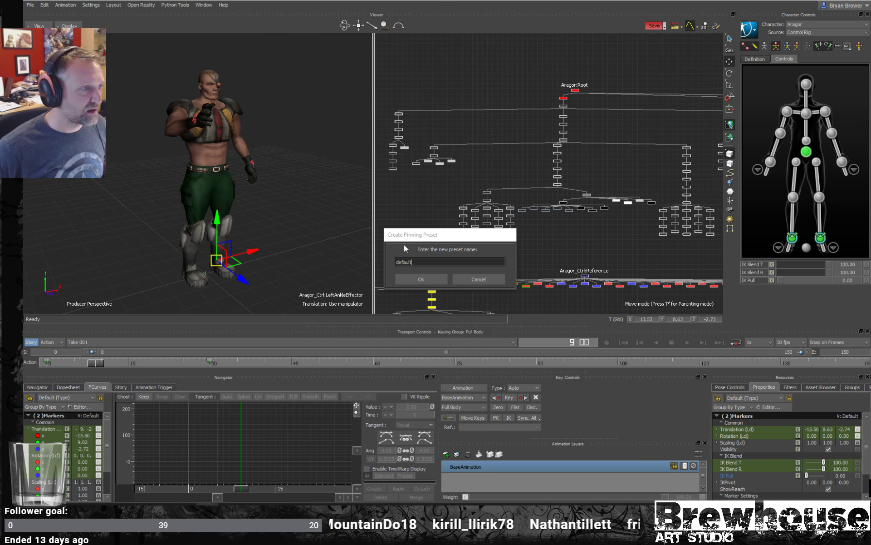
click(429, 280)
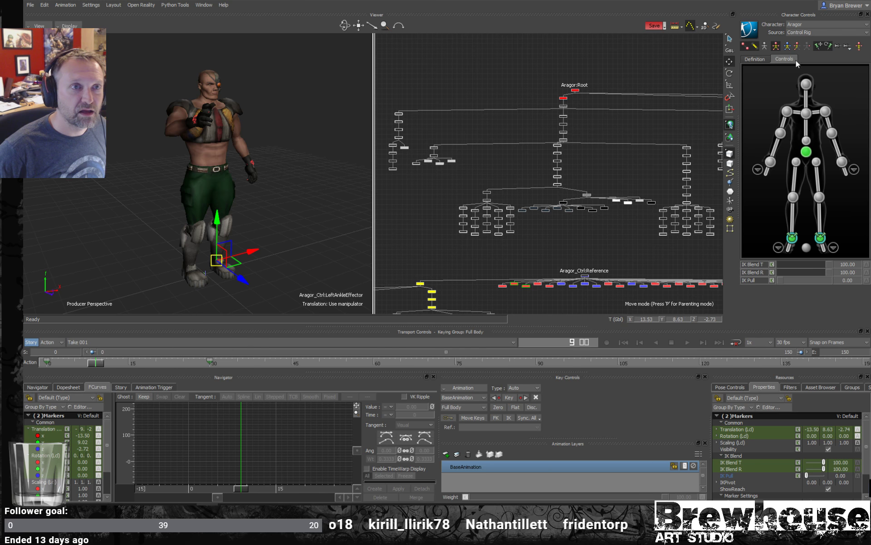
click(849, 48)
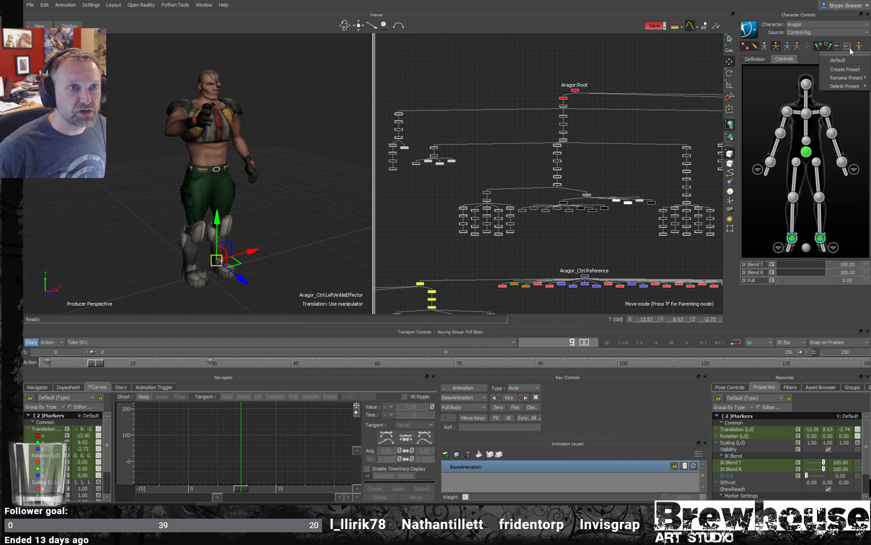
click(775, 87)
- Remove the translation and rotation pins from the right ankle effector and then the left one
click(793, 237)
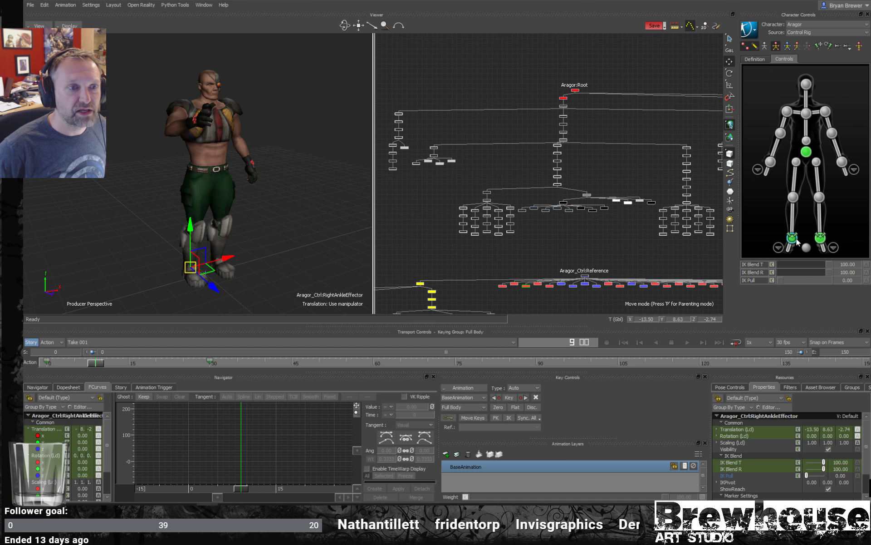
click(828, 46)
click(821, 237)
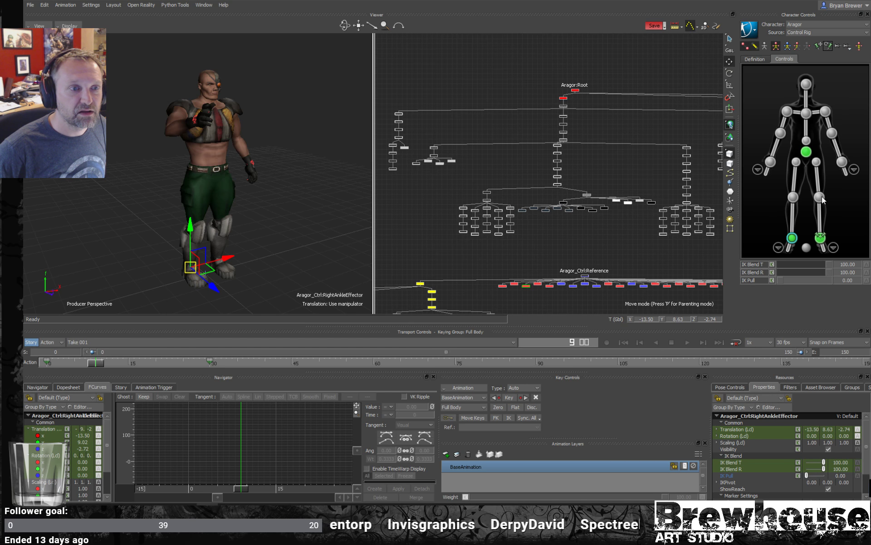
click(827, 46)
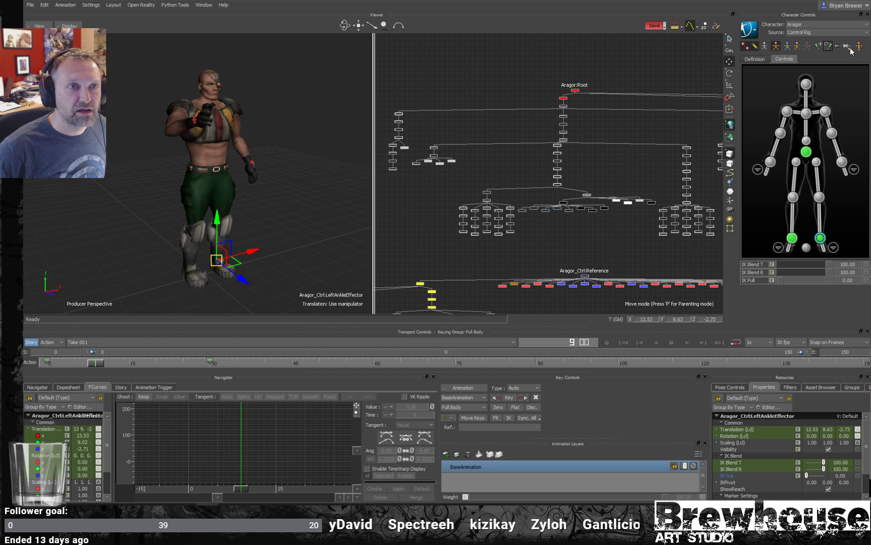
- Select both wrist effectors, pin their translation and rotation, save the pins as a pinning preset named "hands", and clear the selection
click(772, 165)
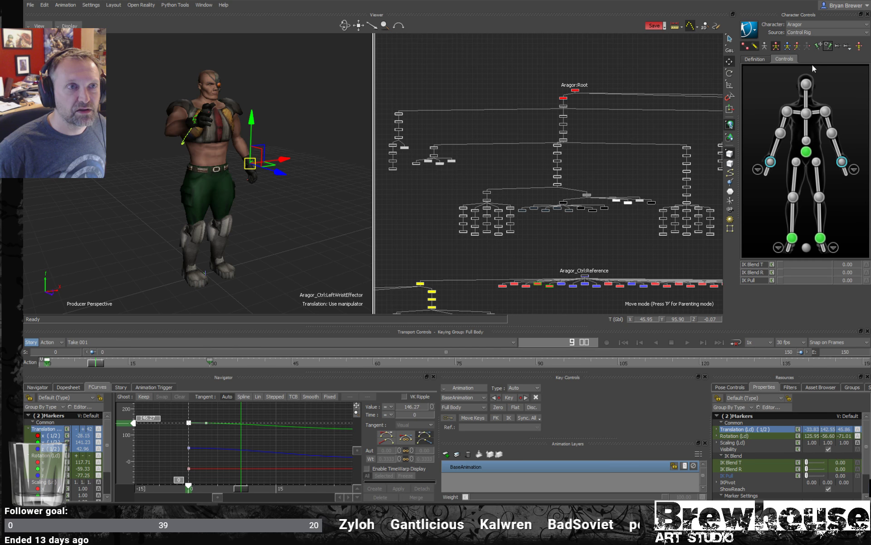
click(829, 45)
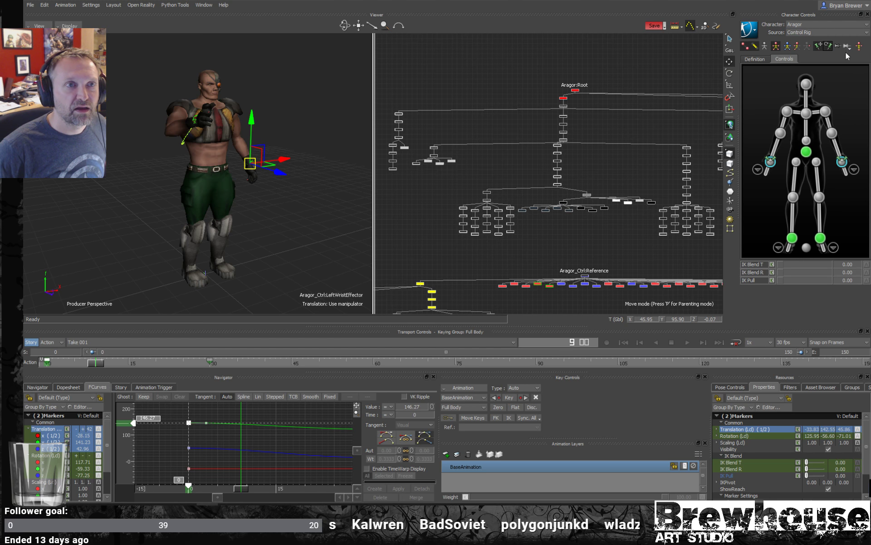
click(849, 47)
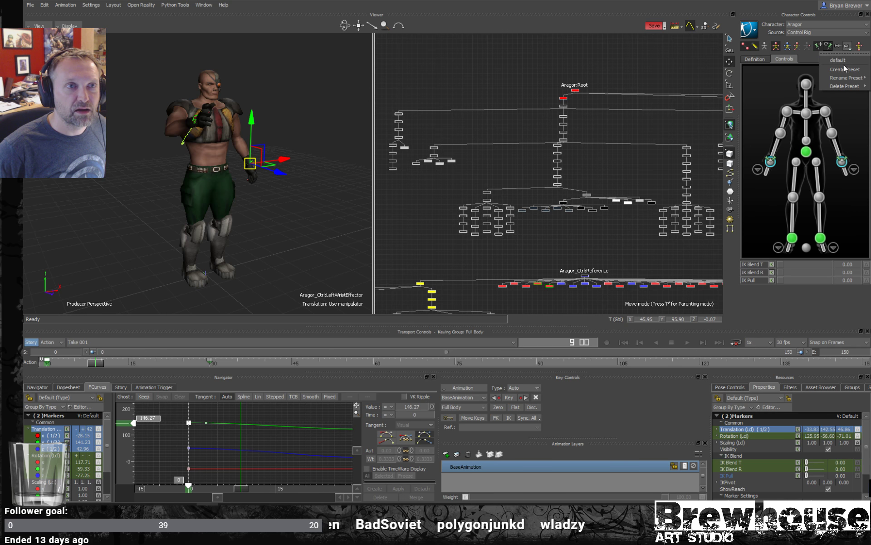
click(845, 69)
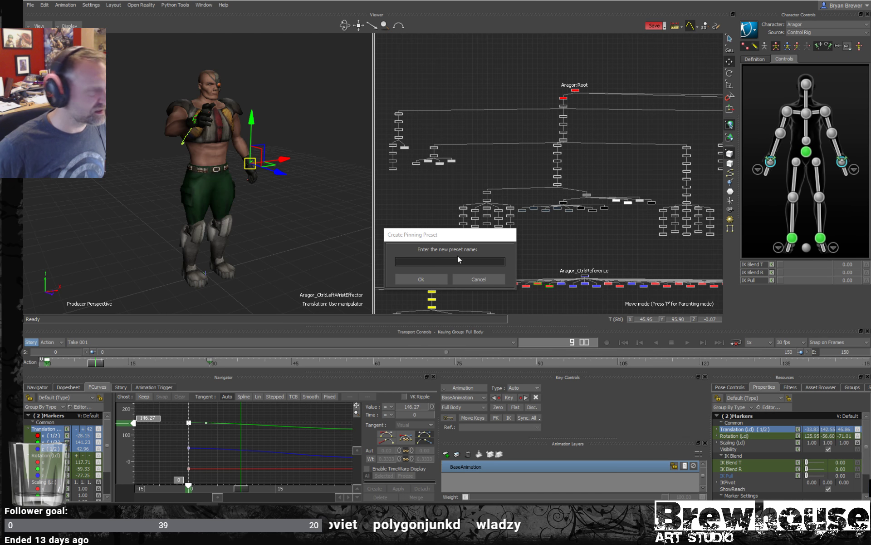
text(hand)
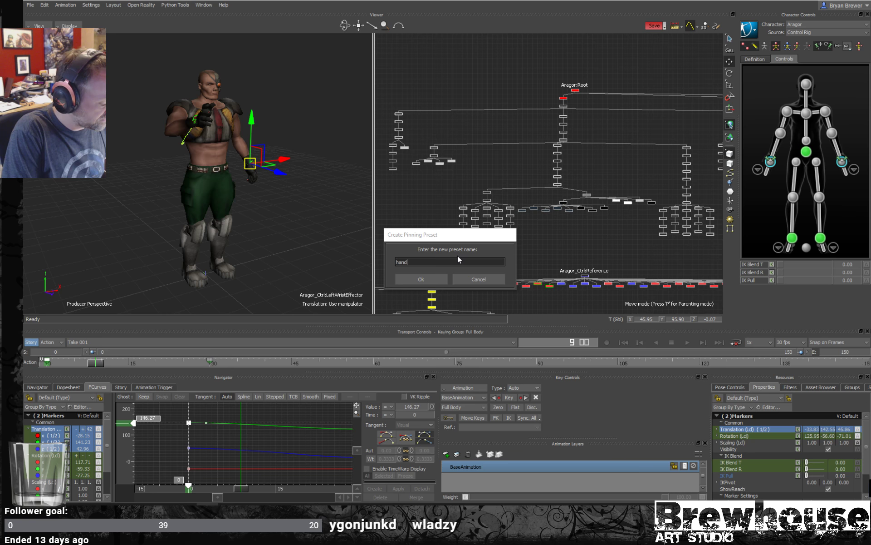
text(s)
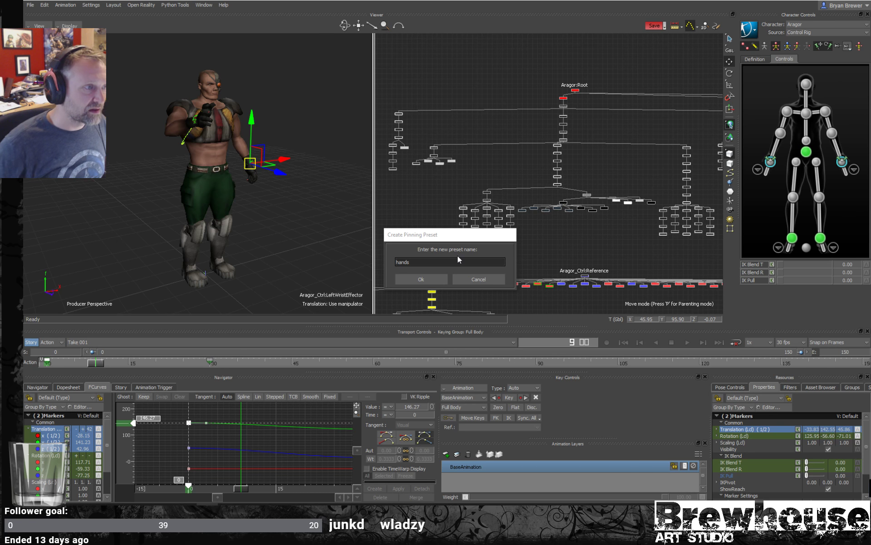
click(418, 279)
click(599, 61)
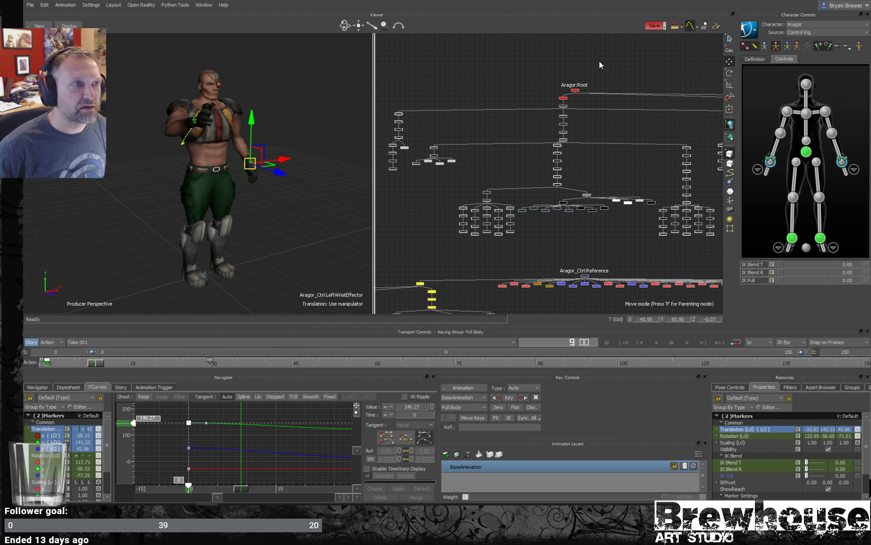
- Apply the "default" pinning preset to pin the ankles, and look through the preset list again
click(849, 47)
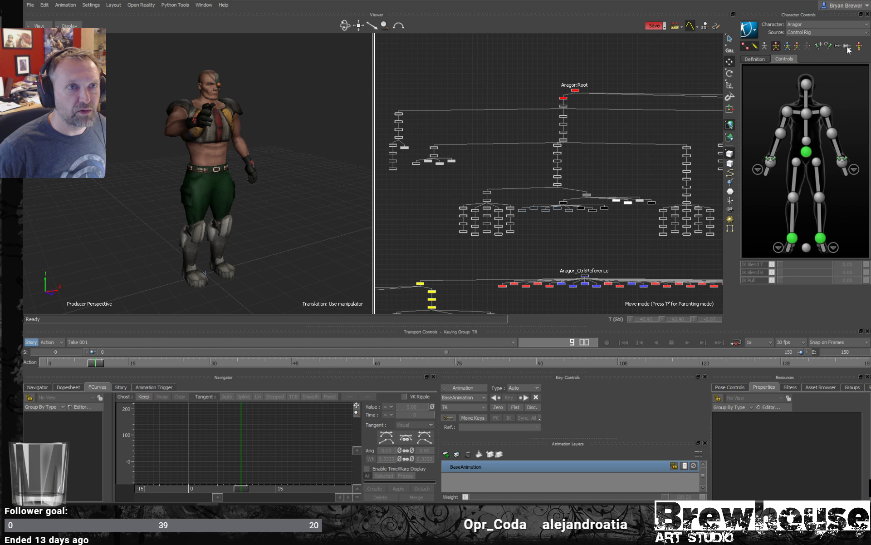
click(839, 60)
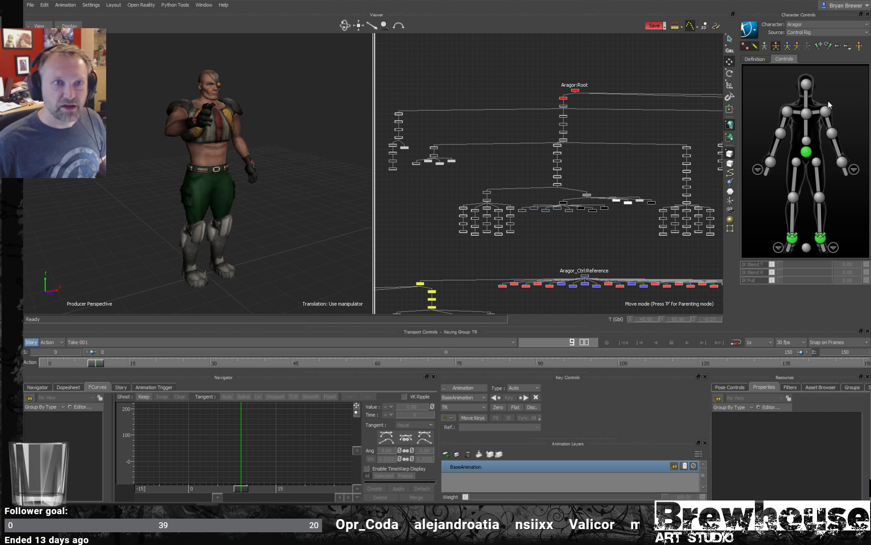
click(848, 47)
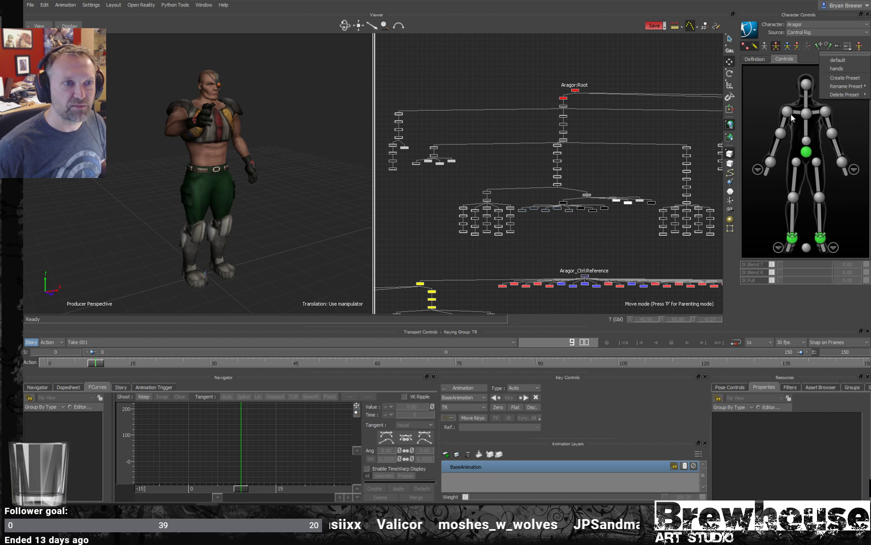
- Pin the chest, hips, both shoulder and head effectors, with both translation and rotation pinned on the hips
click(775, 146)
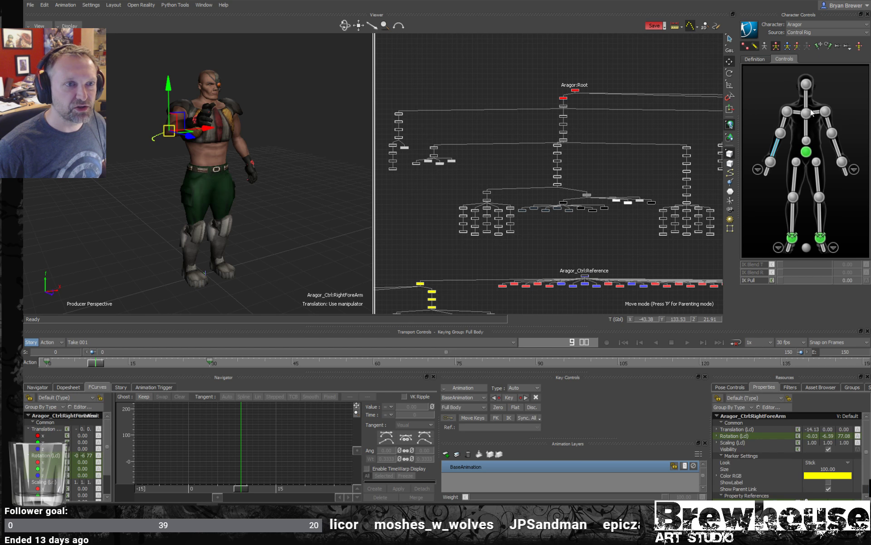
click(807, 114)
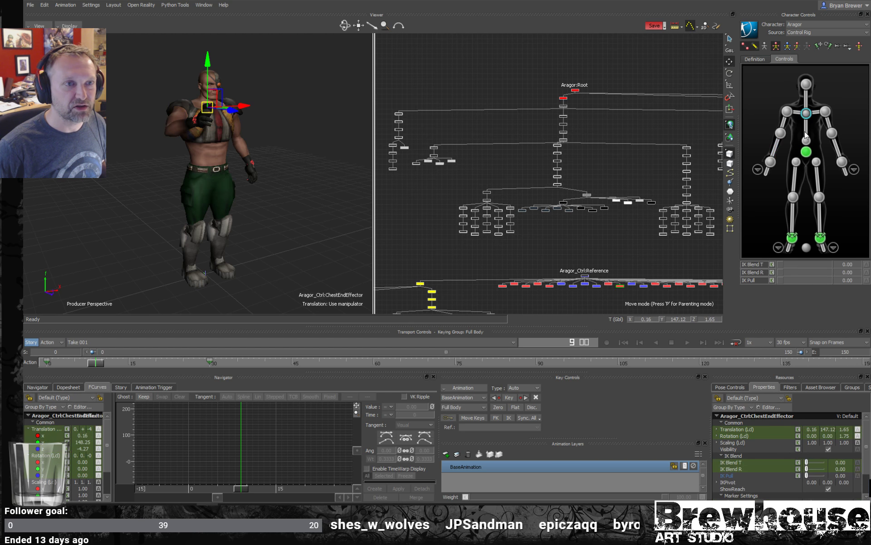
click(820, 45)
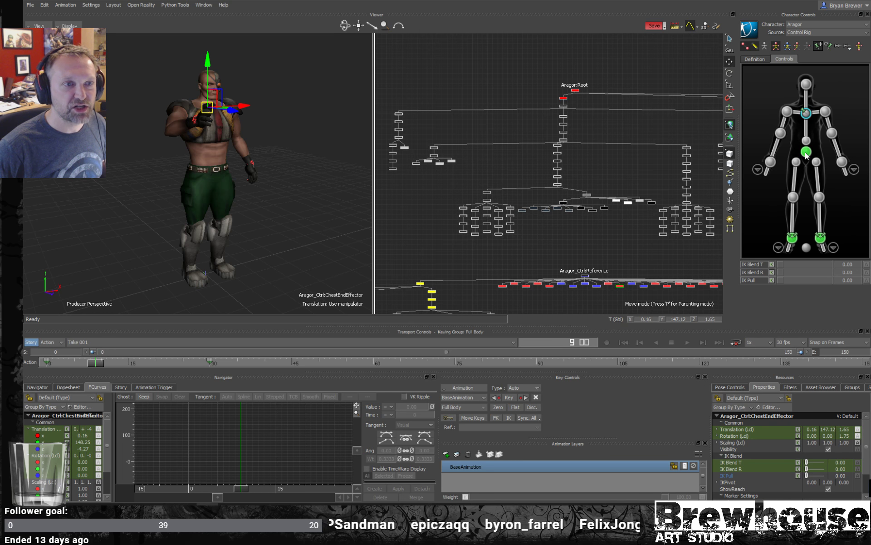
click(806, 151)
click(830, 46)
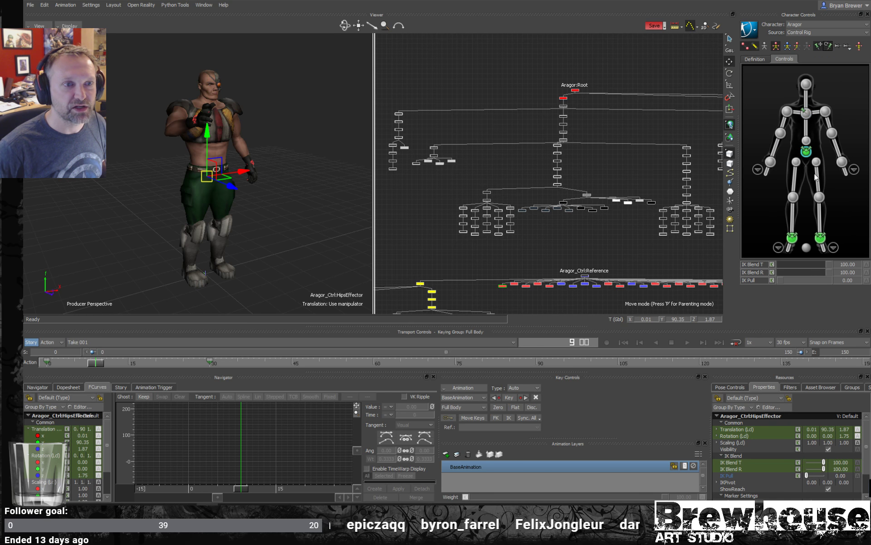
click(826, 112)
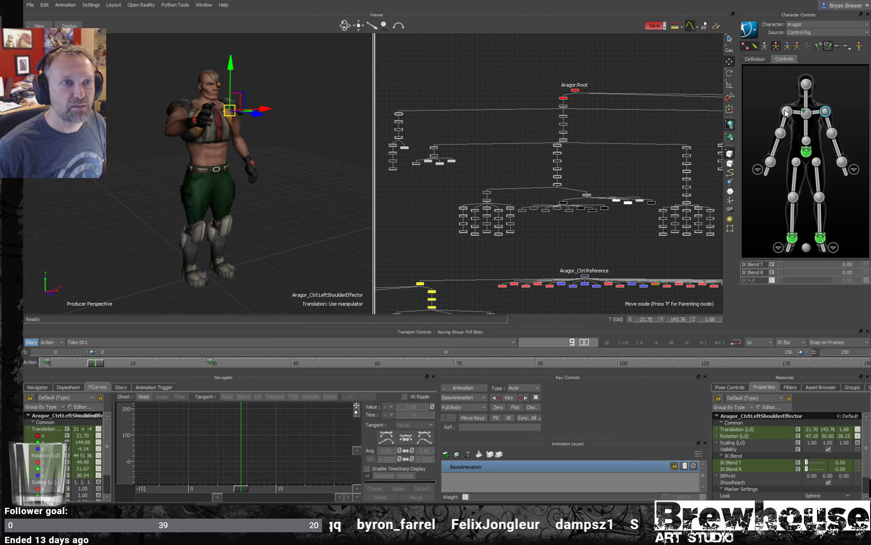
shift+click(786, 110)
click(804, 85)
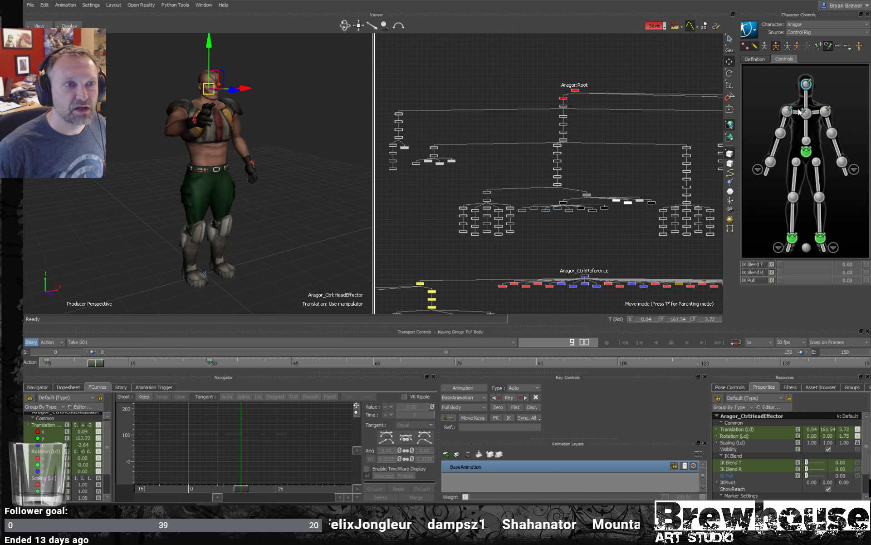
- Save the current pins as a new pinning preset named "posing_01"
click(848, 47)
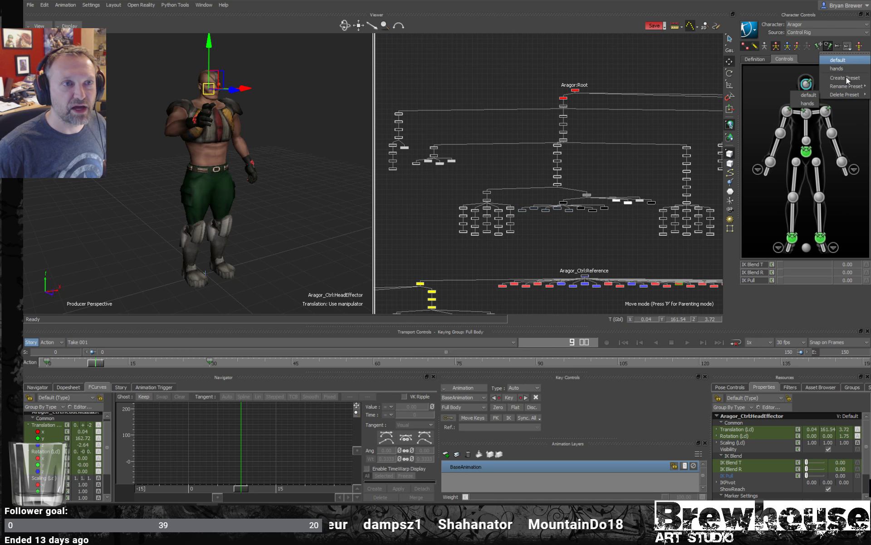
click(846, 78)
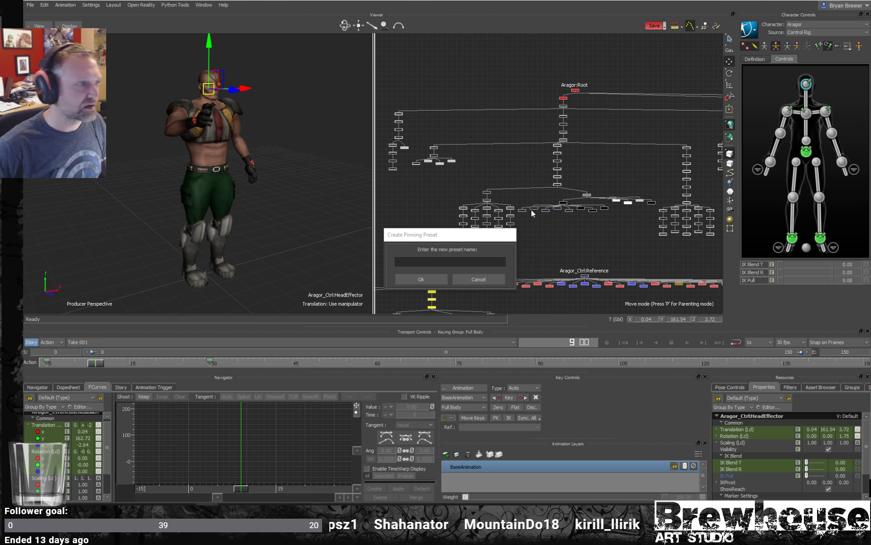
text(posi)
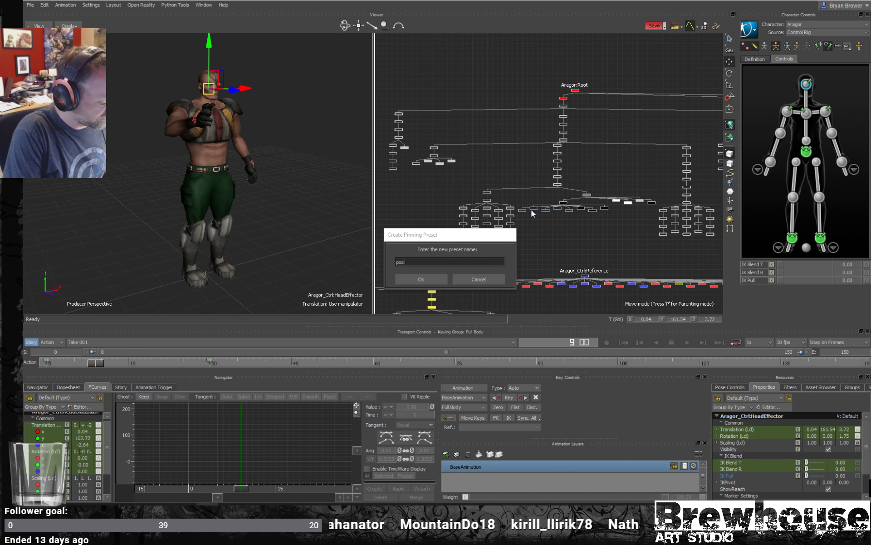
text(ng_)
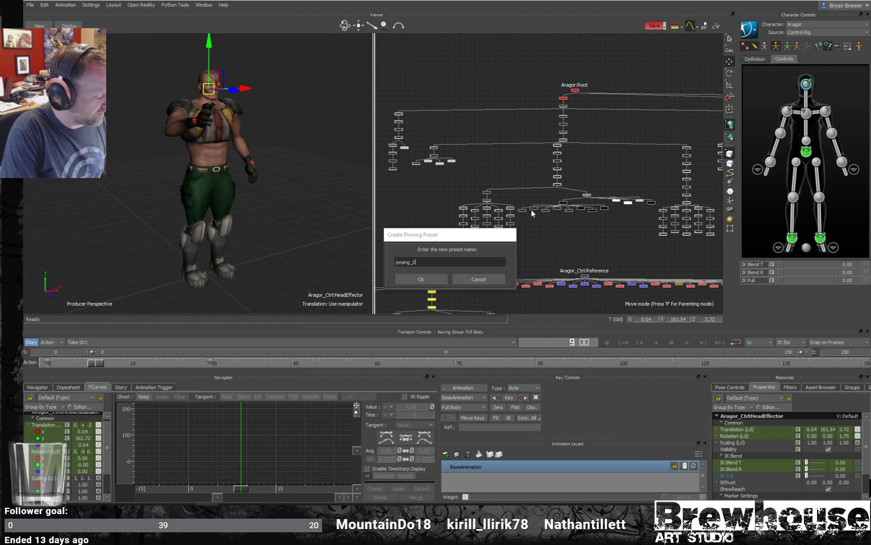
text(01)
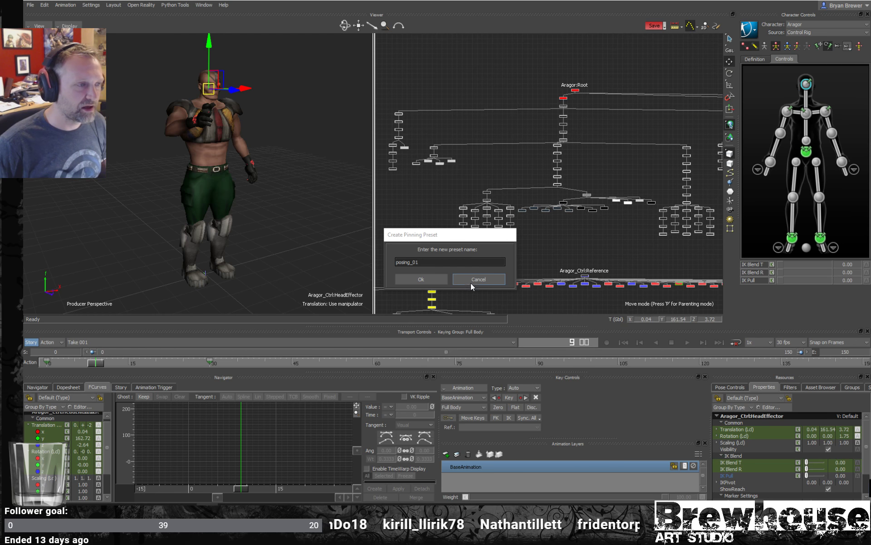
click(432, 281)
- Try rotating the hips effector about its Y axis to about -12.9 degrees, and undo the rotation
click(806, 152)
key(r)
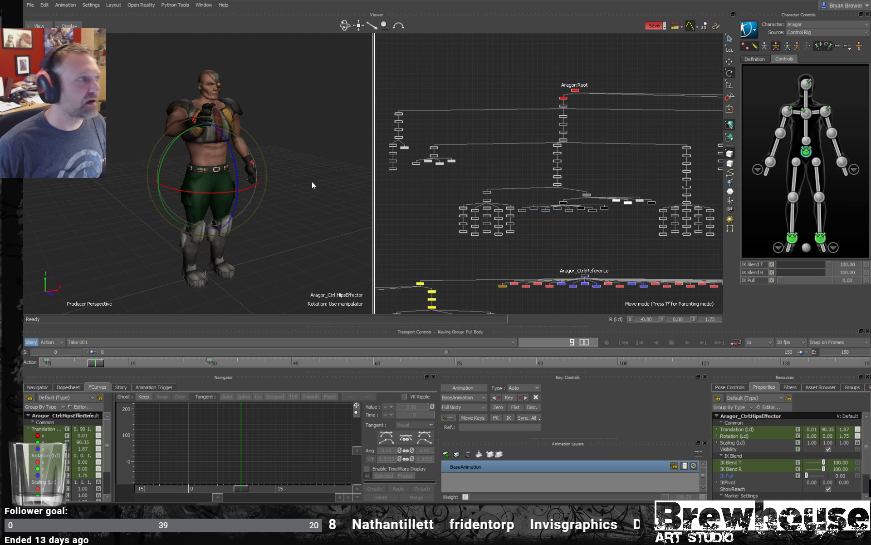
ctrl+drag(312, 181, 245, 138)
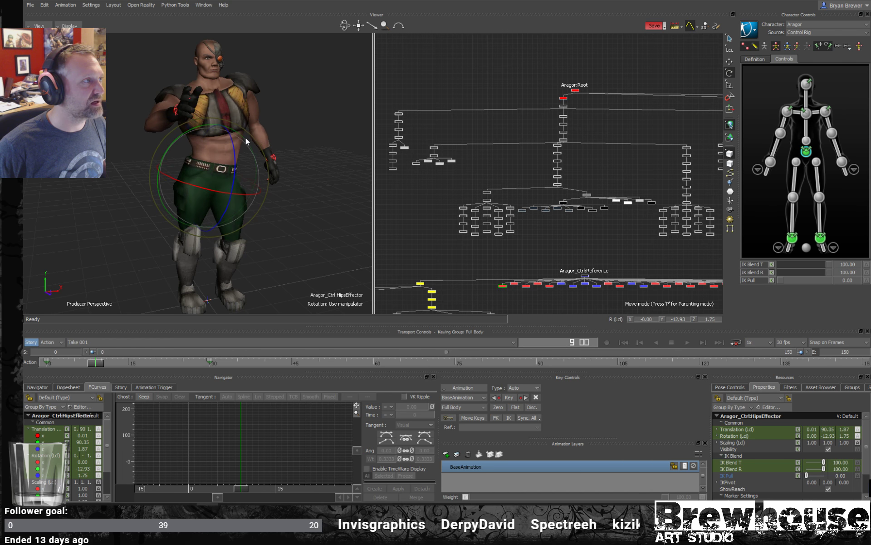
key(ctrl+z)
- Lower the hips effector to a height of about 87.2 and rotate it about Y to about 11.9 degrees
key(w)
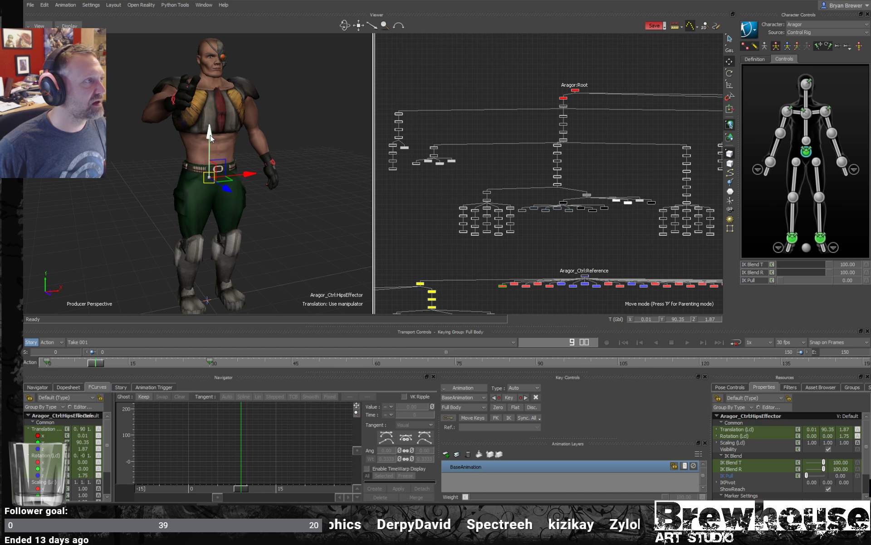
drag(211, 135, 211, 231)
key(e)
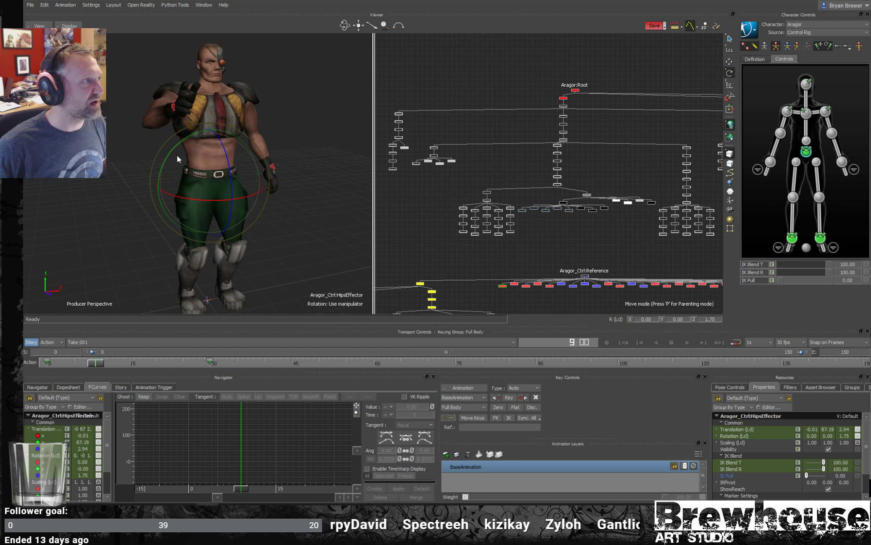
mouse_move(165, 155)
mouse_down()
mouse_move(189, 155)
mouse_move(175, 157)
mouse_up()
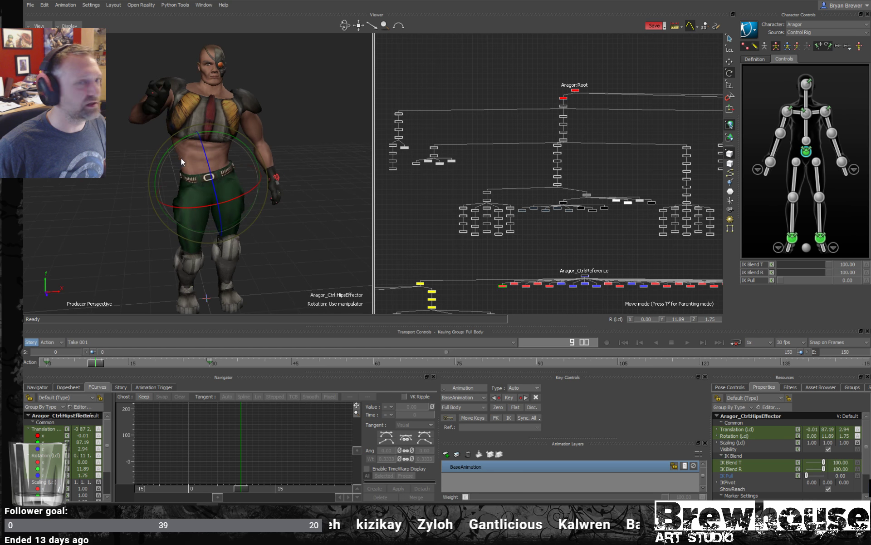
- Apply the "default" pinning preset and move the left ankle effector outward to an X position of about 24.1
click(847, 46)
click(844, 67)
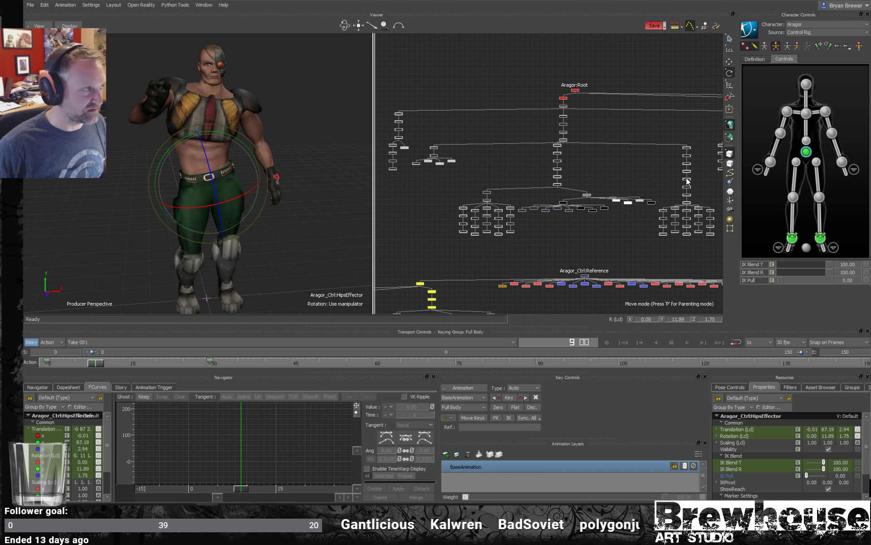
click(820, 238)
key(t)
shift+drag(249, 295, 286, 262)
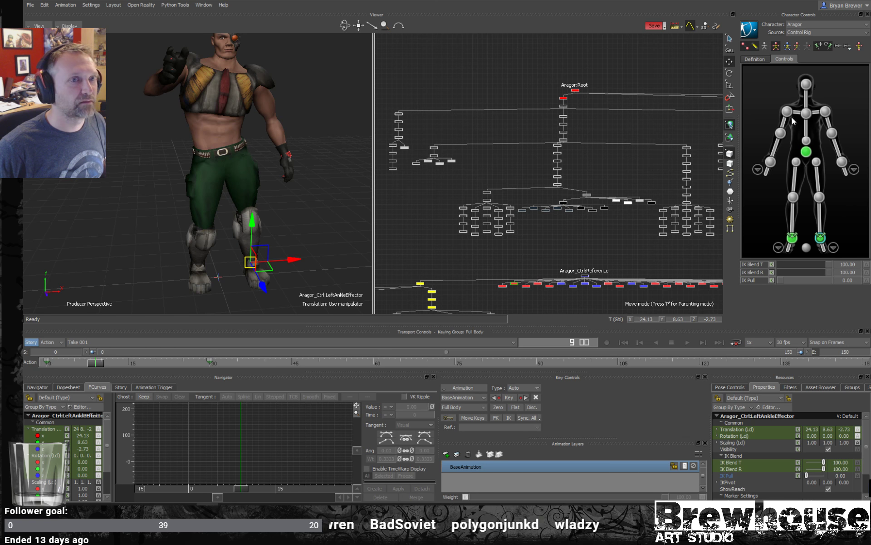
- Select the left shoulder effector, switch to Body Parts keying mode, and put only the left arm into the stance pose
click(825, 111)
key(r)
drag(264, 105, 309, 138)
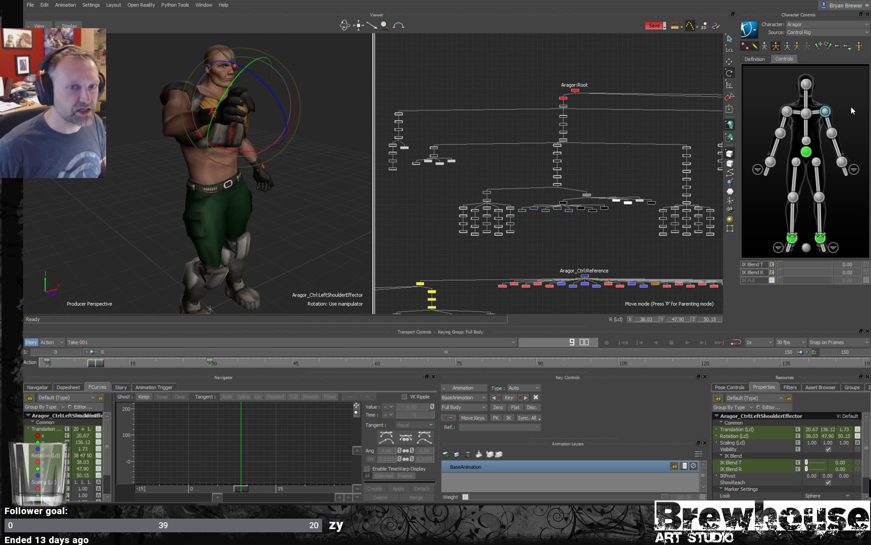
ctrl+shift+drag(304, 231, 286, 213)
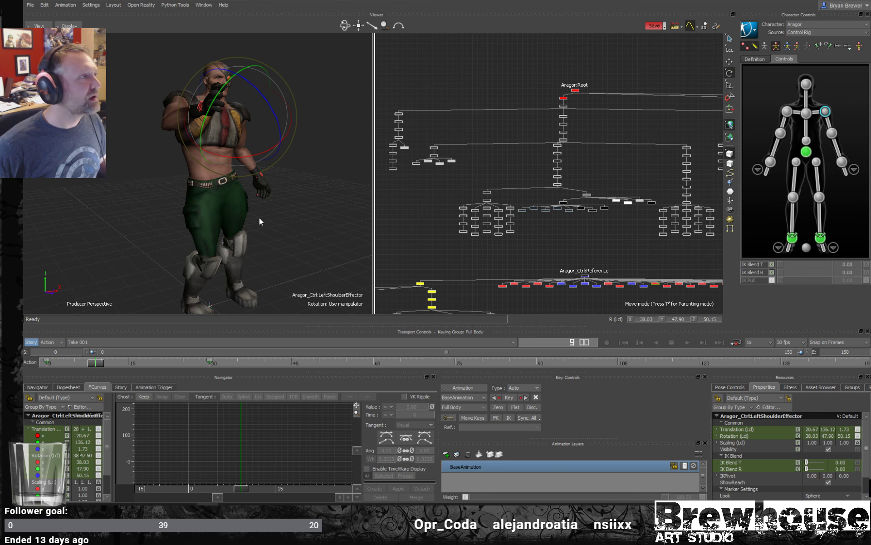
alt+drag(259, 217, 265, 194)
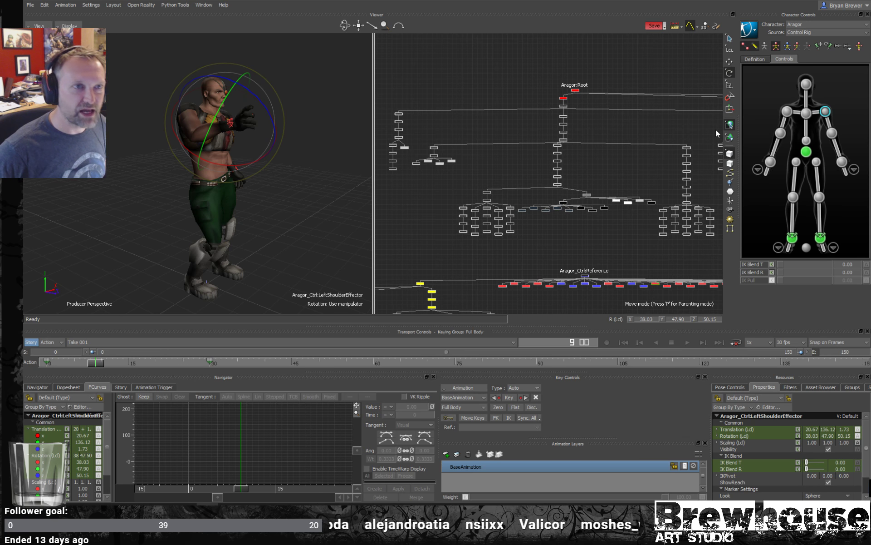
alt+drag(315, 227, 280, 206)
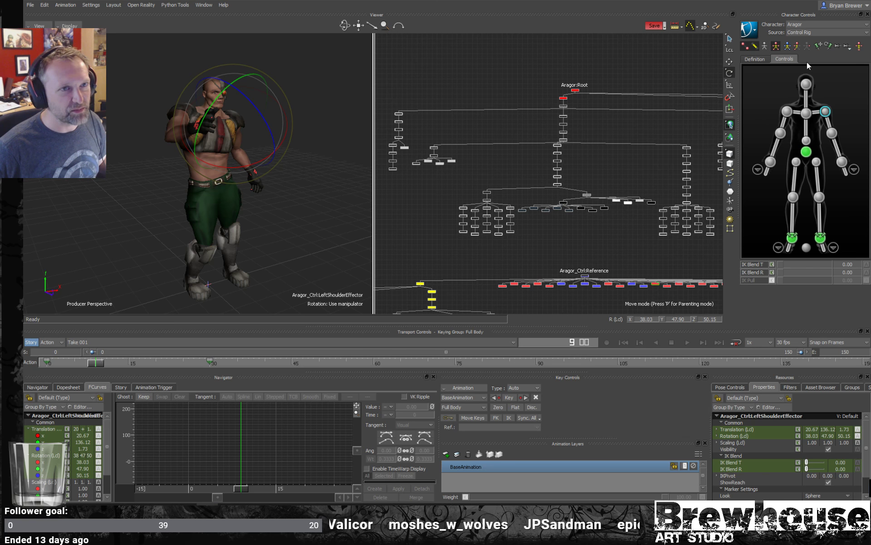
mouse_move(242, 177)
alt+mouse_down()
mouse_move(235, 173)
mouse_move(249, 178)
alt+mouse_up()
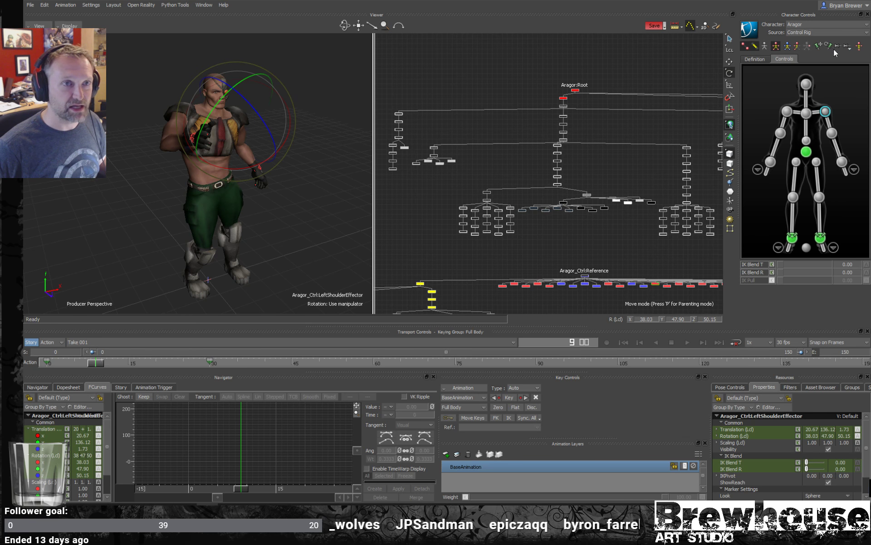
click(798, 46)
alt+drag(283, 122, 251, 160)
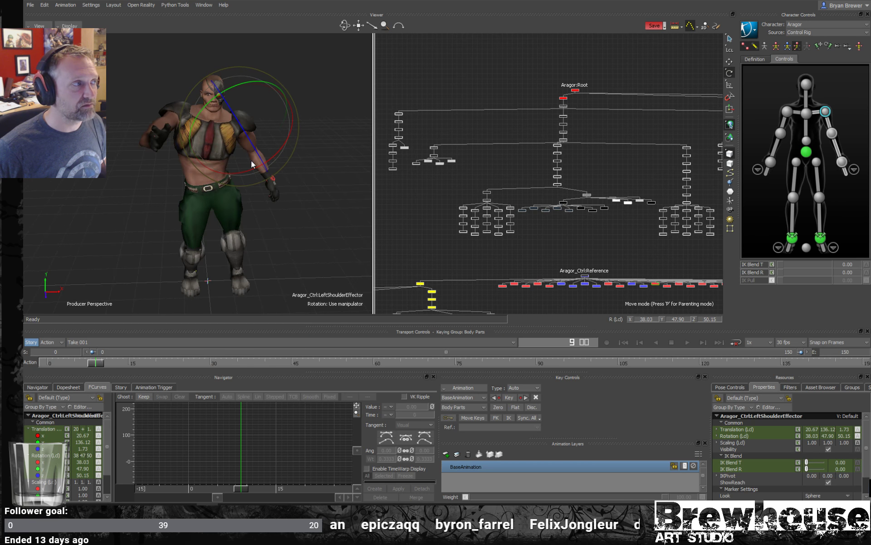
click(860, 46)
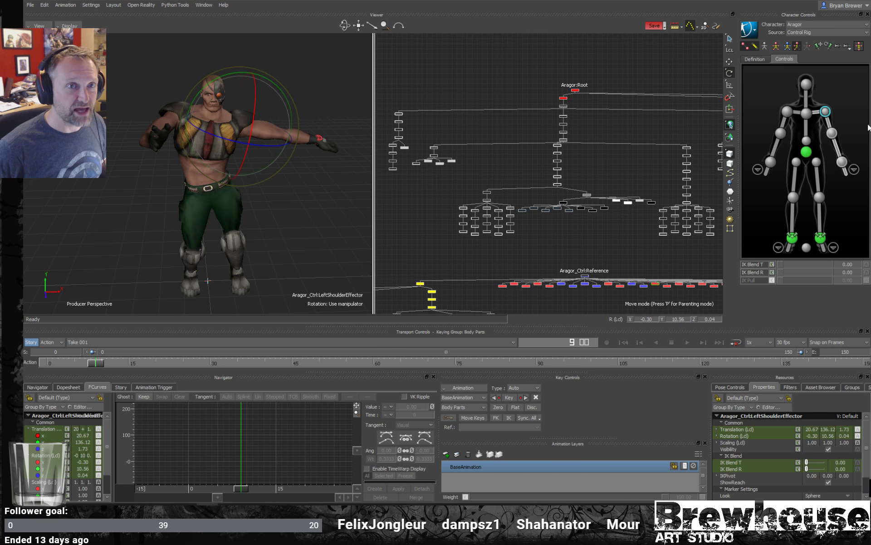
- Switch to Full Body keying mode and put the whole character into the stance pose
click(776, 46)
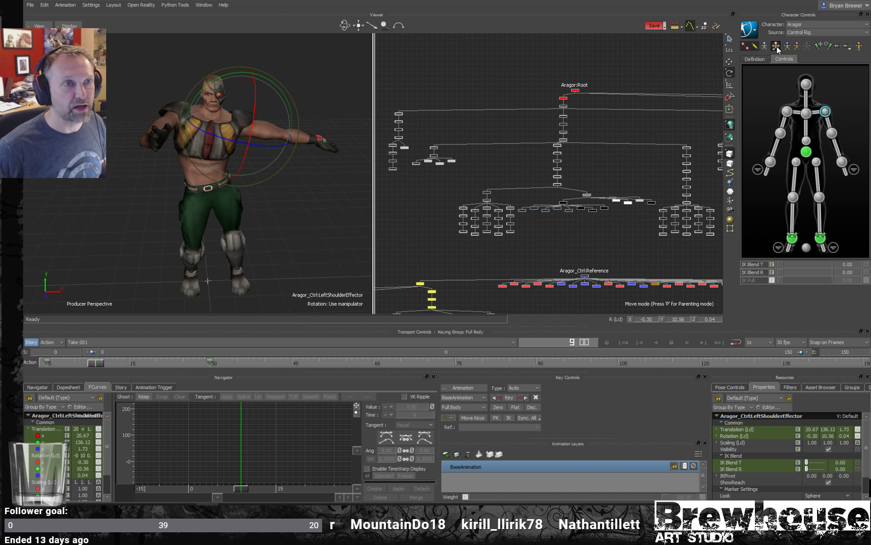
click(859, 45)
mouse_move(280, 183)
middle_down()
mouse_move(295, 179)
mouse_move(277, 181)
mouse_move(320, 195)
mouse_move(262, 195)
mouse_move(280, 191)
mouse_move(282, 199)
middle_up()
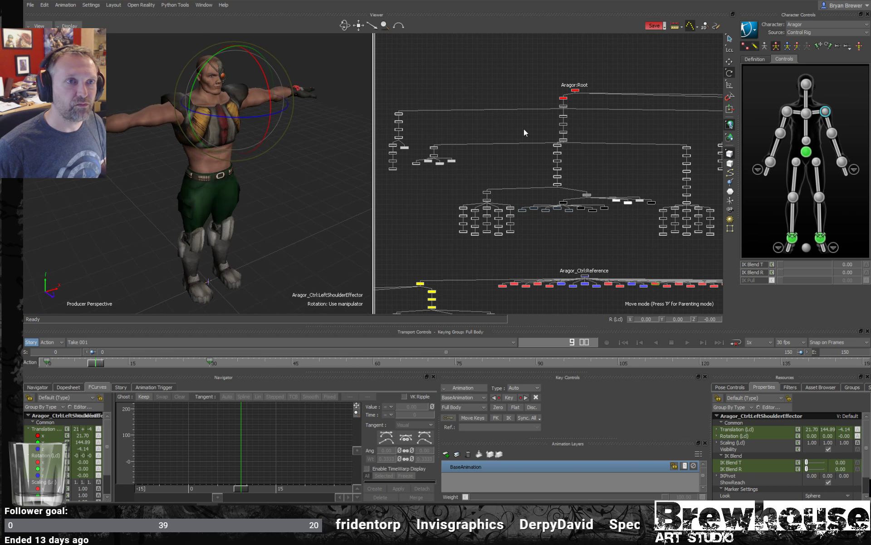
- Change the keying mode to Body Part and return it to Full Body
click(799, 46)
click(792, 44)
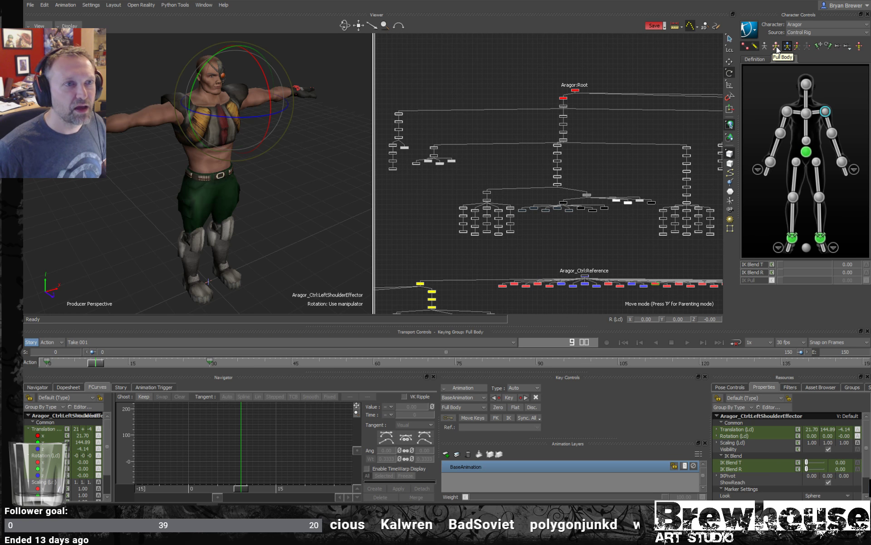
click(777, 47)
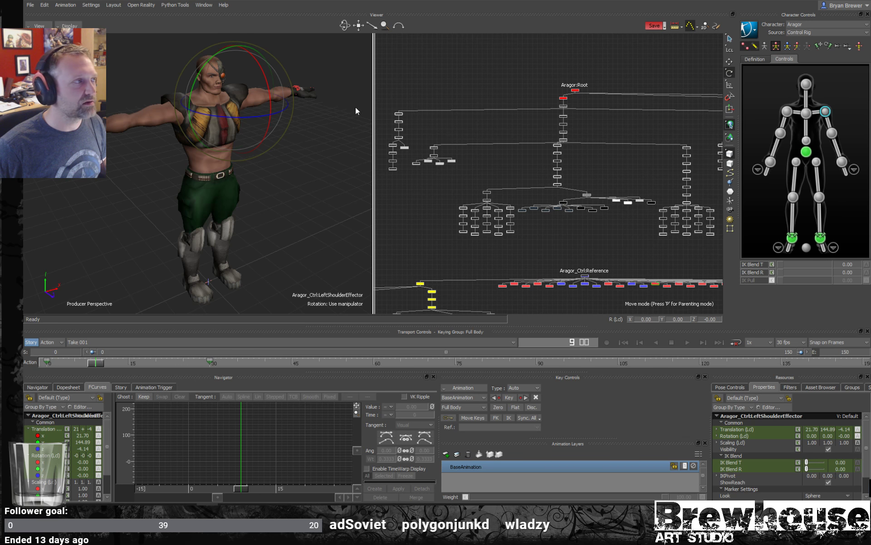
- Clear the selection and compare the viewer's X-Ray, Models only and normal display modes
key(ctrl+a)
key(ctrl+a)
key(ctrl+a)
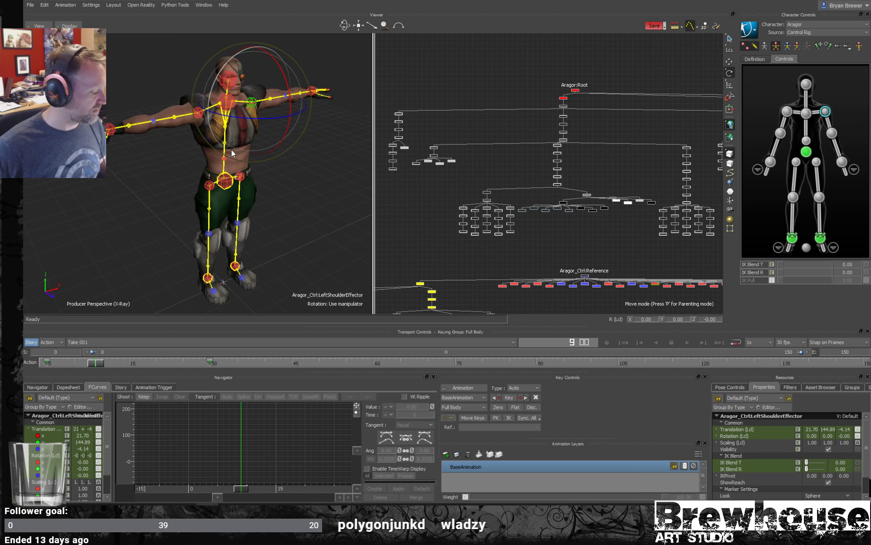
click(272, 174)
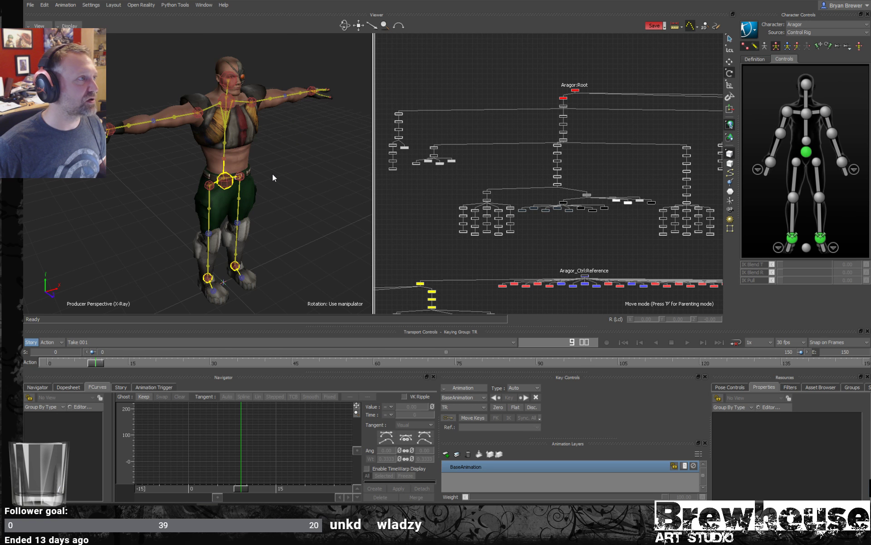
key(ctrl+a)
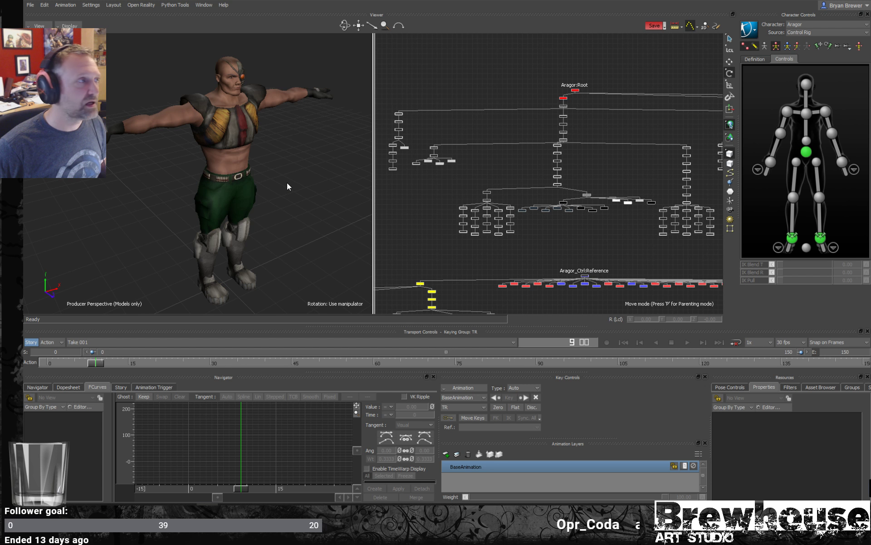
key(ctrl+a)
- Select the right wrist effector, display the character in X-Ray, and toggle the FK controls off and back on
key(ctrl+a)
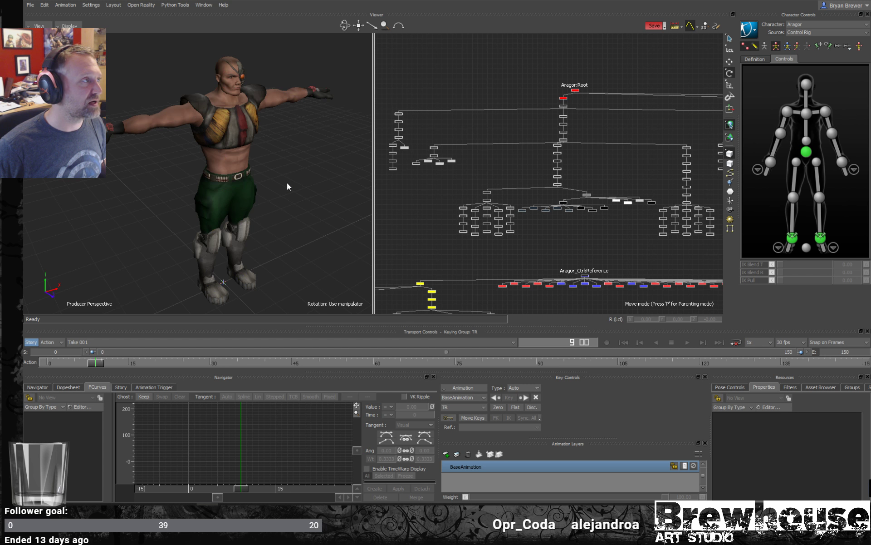
click(110, 126)
key(ctrl+a)
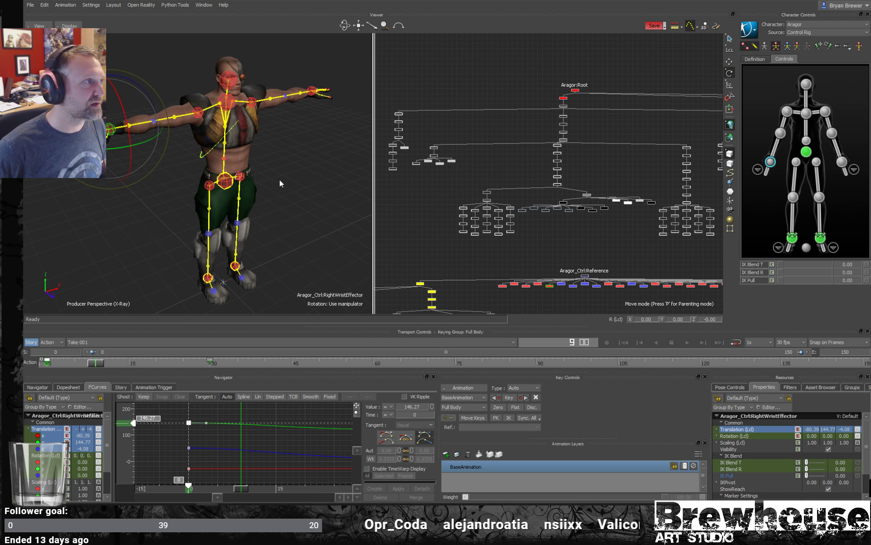
click(756, 46)
click(755, 46)
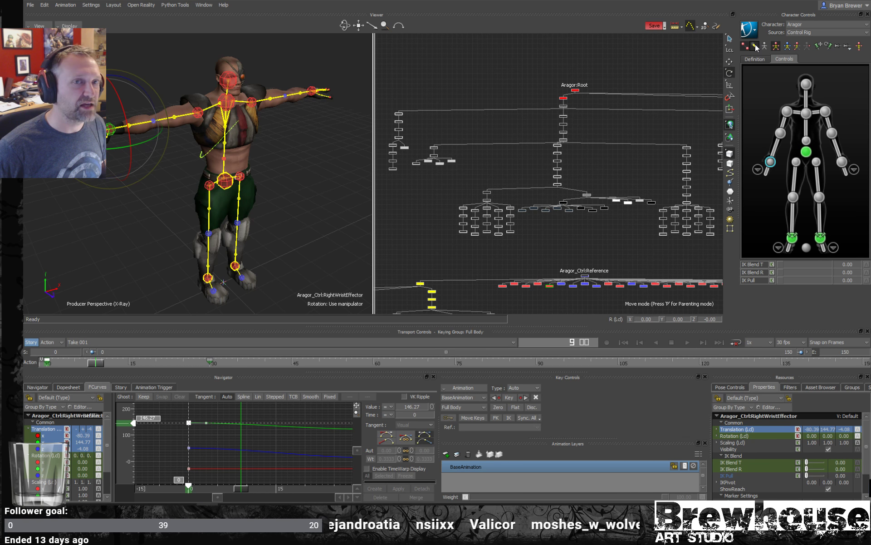
click(755, 47)
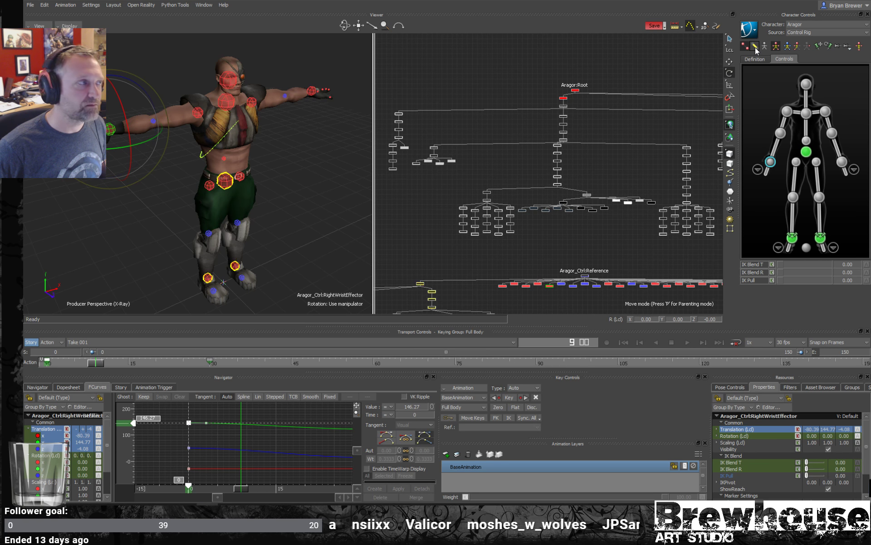
click(754, 47)
- Toggle the display of the IK effectors repeatedly, leaving them hidden, and hide the FK controls too
click(746, 47)
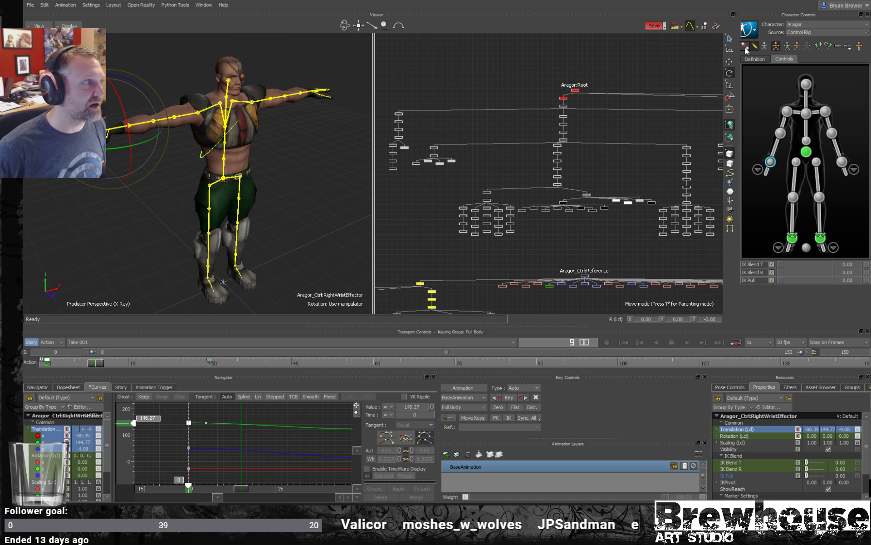
click(745, 47)
click(745, 47)
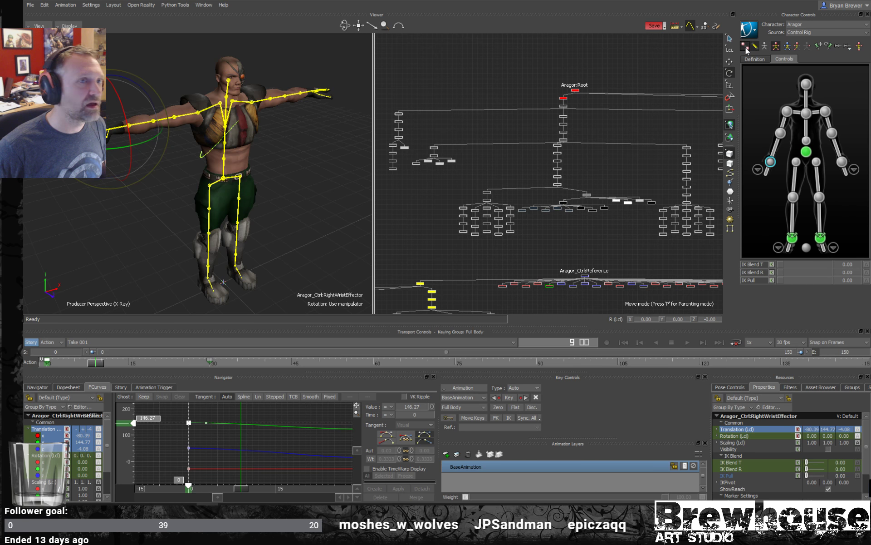
click(746, 48)
click(746, 47)
click(756, 45)
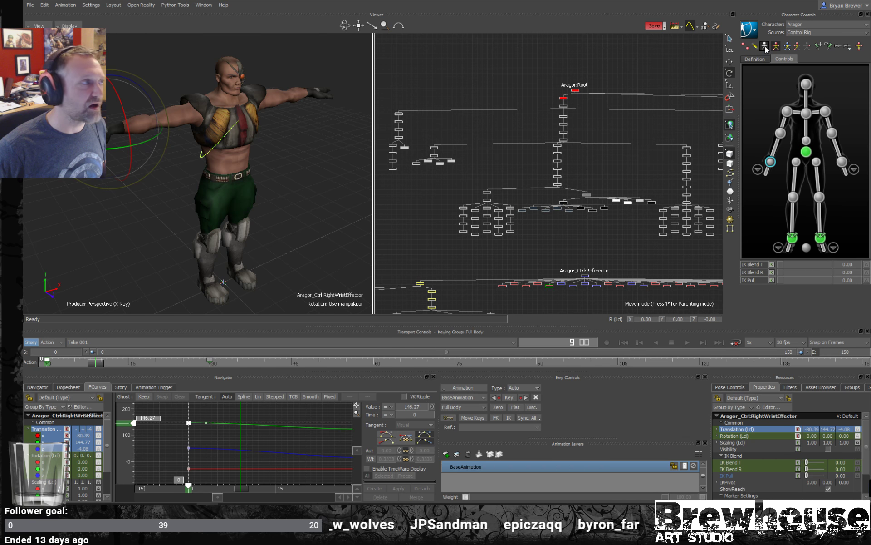
- Show the skeleton together with the FK controls and IK effectors, and hide the skeleton again
click(765, 46)
click(753, 46)
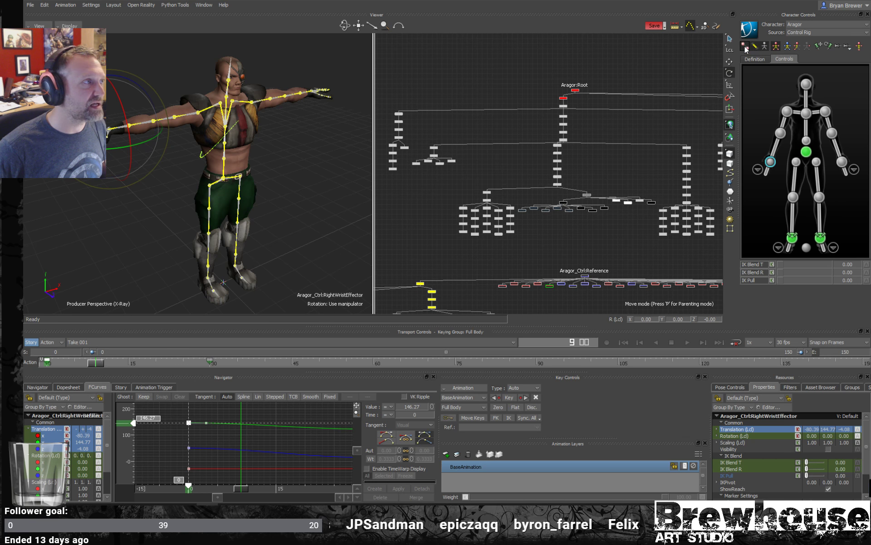
click(746, 47)
alt+drag(246, 139, 252, 138)
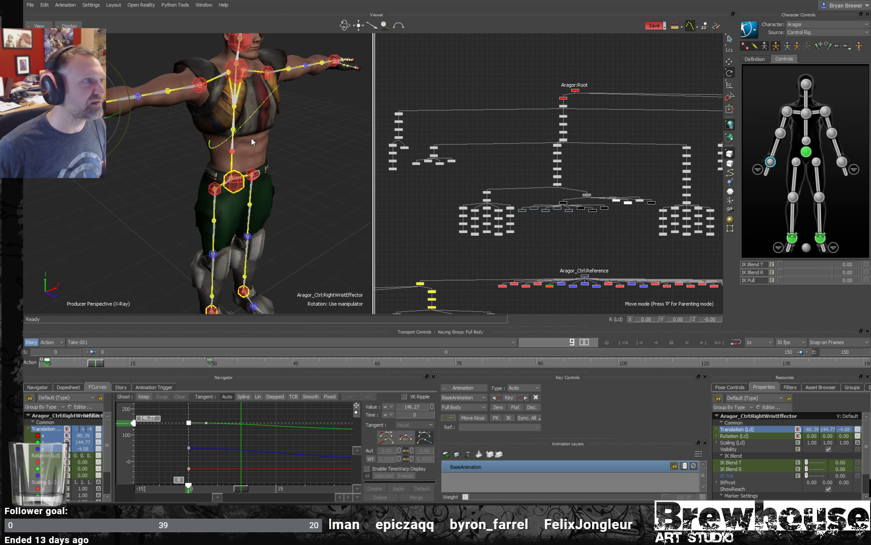
click(765, 47)
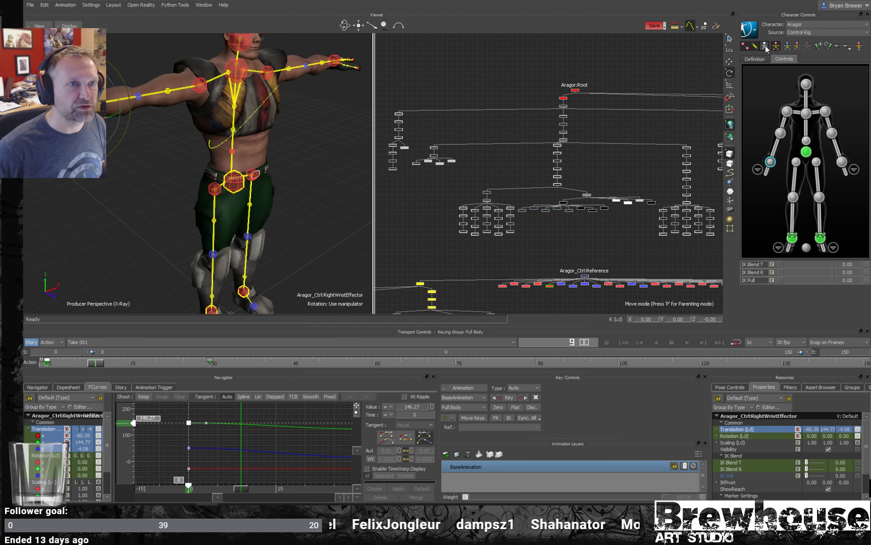
- Move the right wrist effector forward, inward and down to about X -63.6, Y 134.5, Z 26.7
ctrl+shift+drag(278, 159, 297, 166)
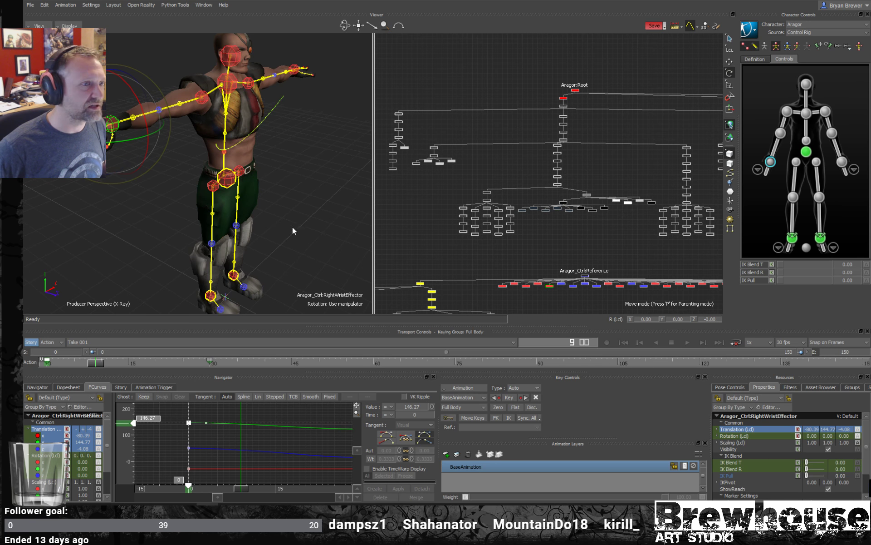
ctrl+drag(292, 227, 231, 221)
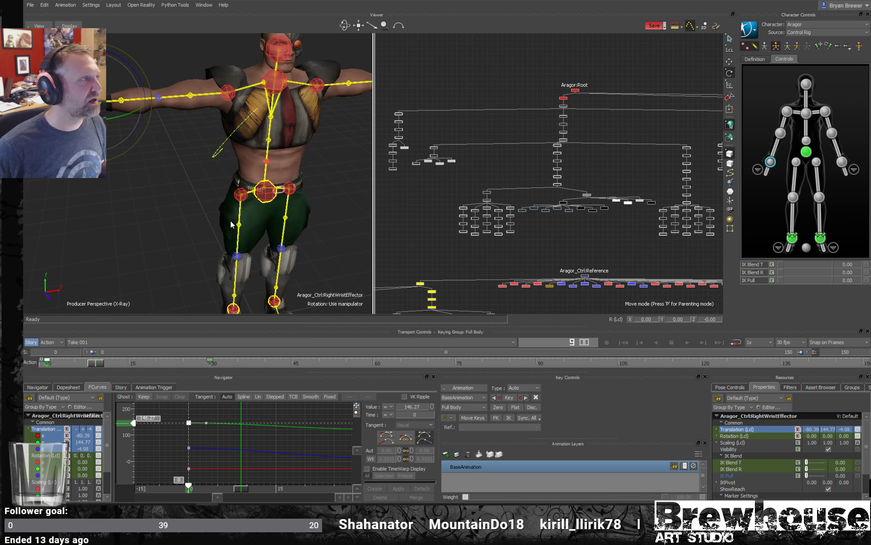
ctrl+shift+drag(251, 170, 210, 174)
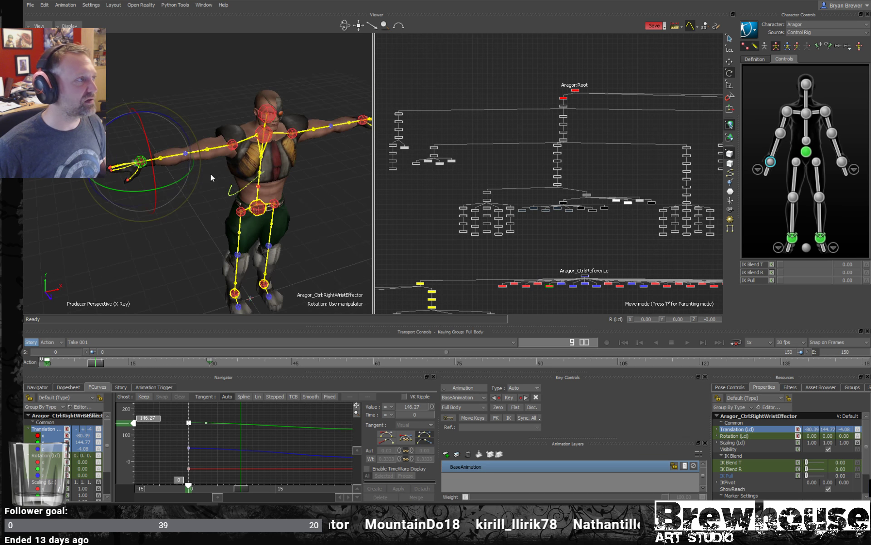
key(t)
drag(157, 167, 199, 189)
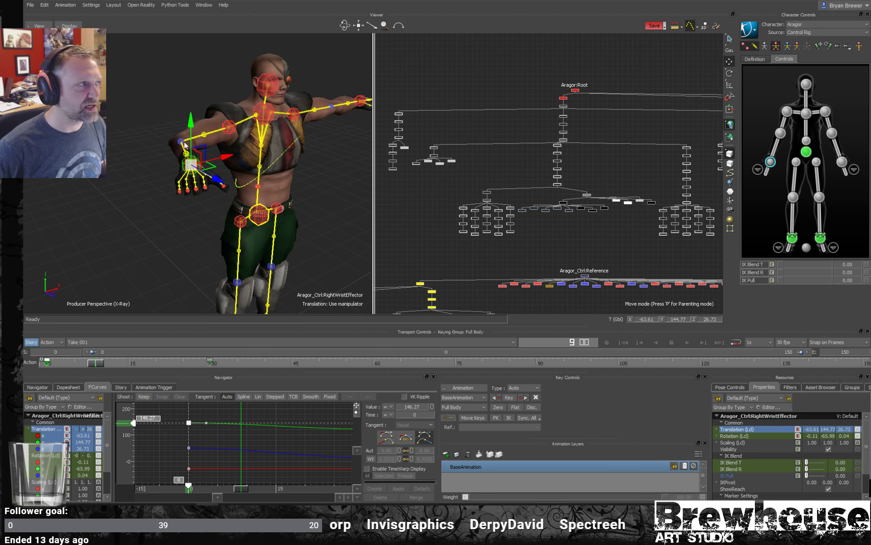
drag(193, 123, 196, 153)
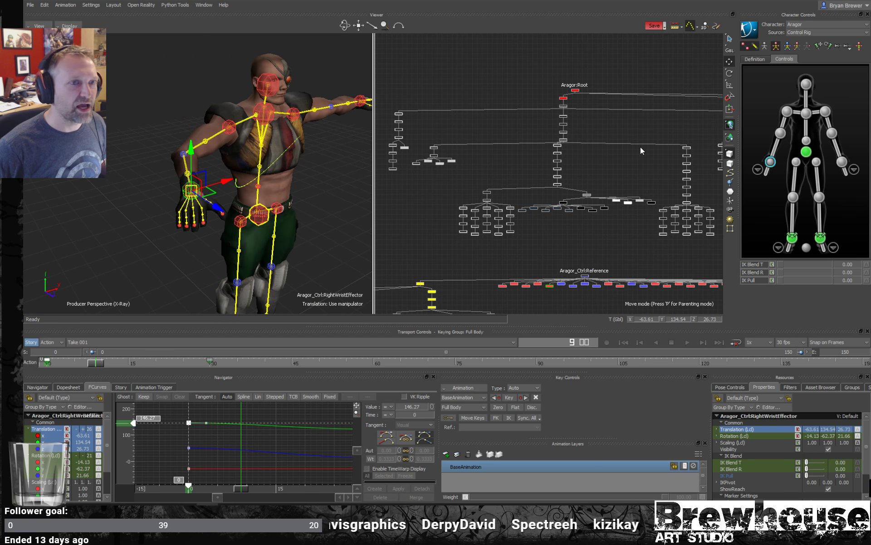
- Create an aux effector for the right wrist effector and return the viewer to the normal display mode
right_click(773, 164)
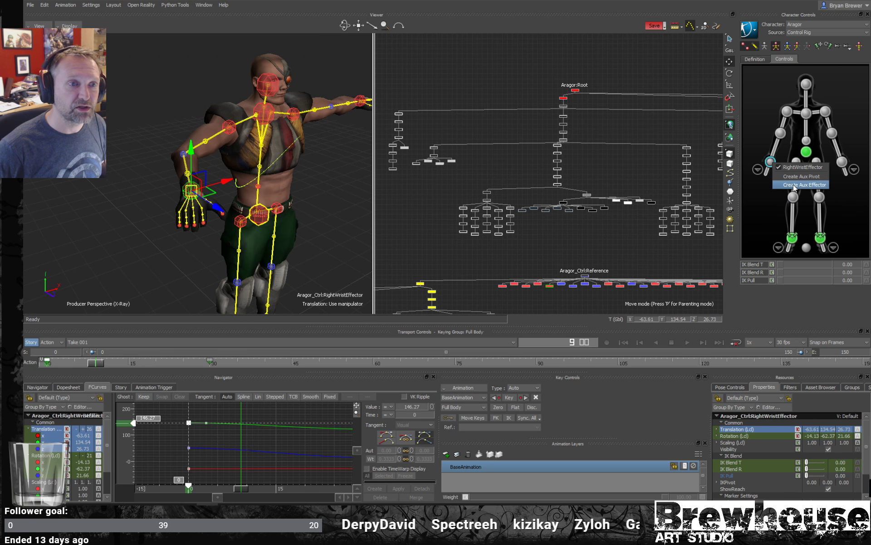
click(781, 132)
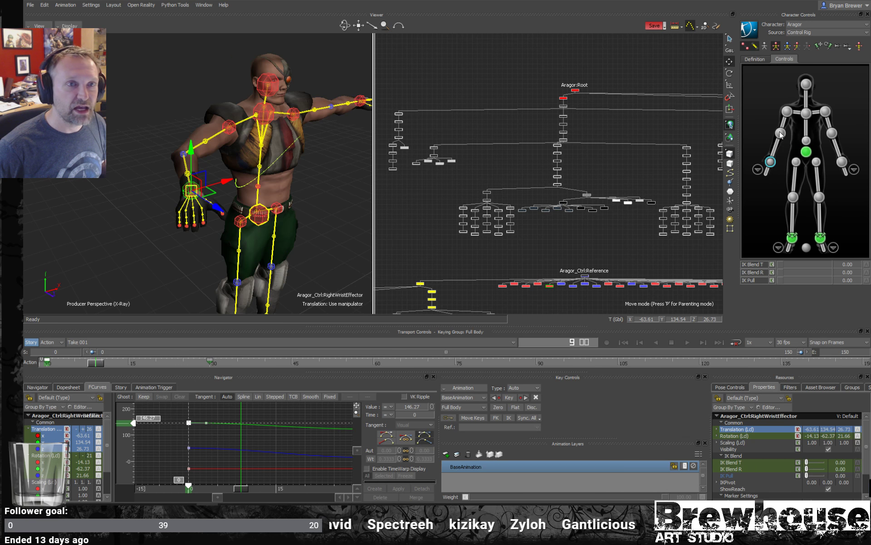
click(771, 162)
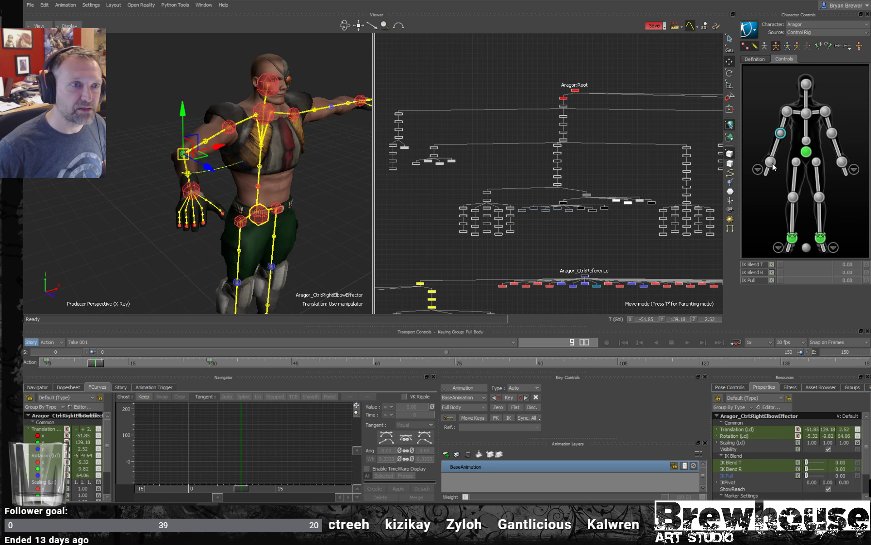
right_click(773, 164)
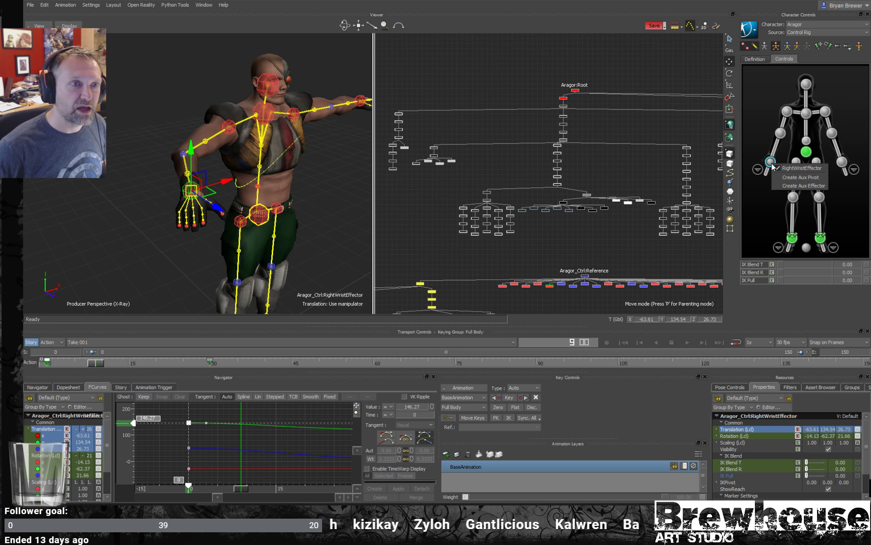
click(810, 187)
key(ctrl+a)
key(ctrl+a)
scroll(221, 206, up, 3)
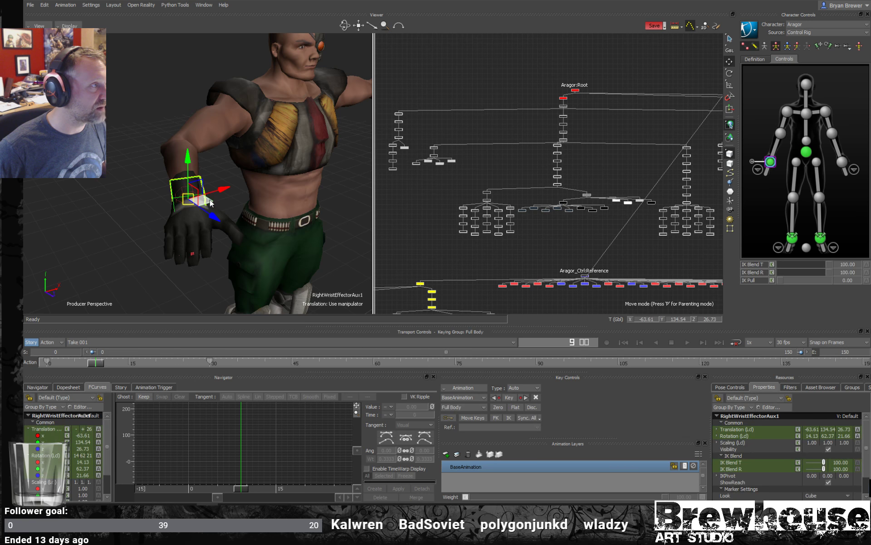
- Try moving the right wrist's aux effector in the viewer, and undo the move
alt+drag(209, 203, 242, 196)
key(f)
alt+right_drag(298, 177, 186, 174)
alt+drag(186, 173, 165, 150)
key(ctrl+z)
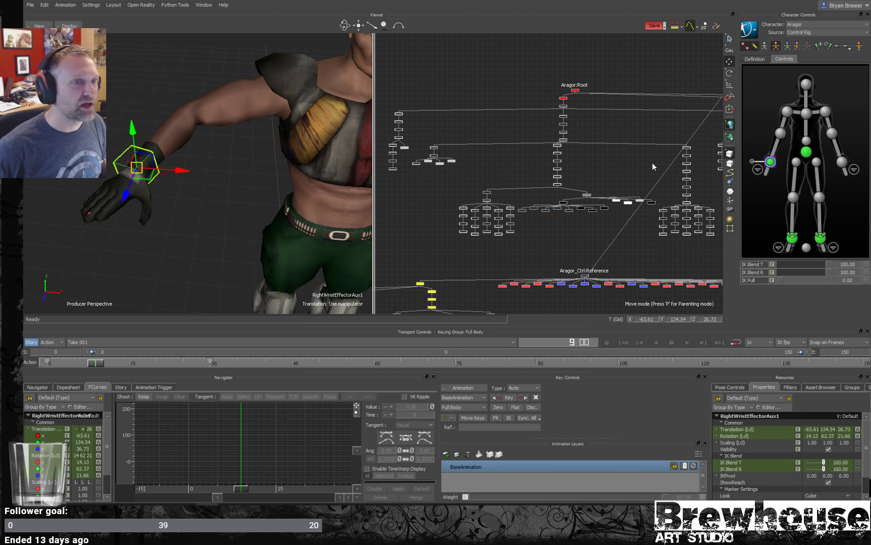
- Expand the right wrist's aux effector in the character controls and set the wrist effector's IK Blend T and IK Blend R to 100
click(752, 161)
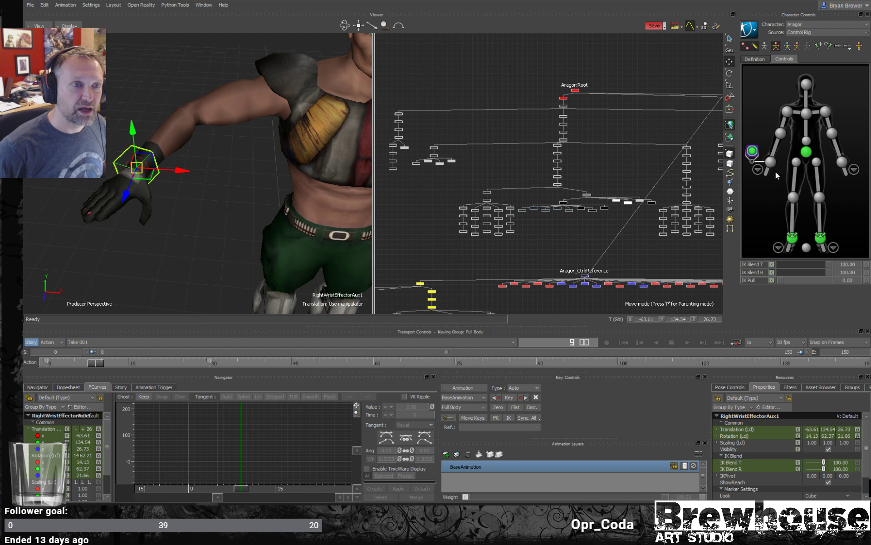
click(771, 162)
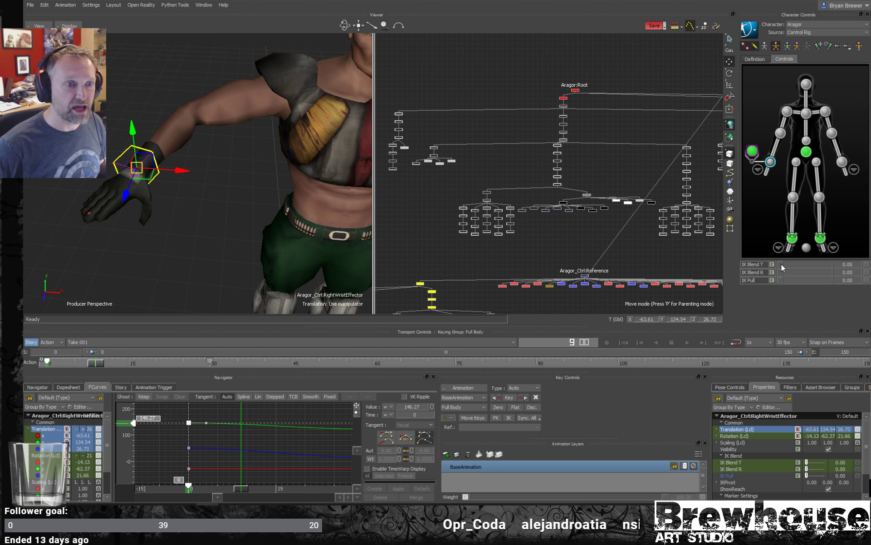
drag(781, 264, 842, 272)
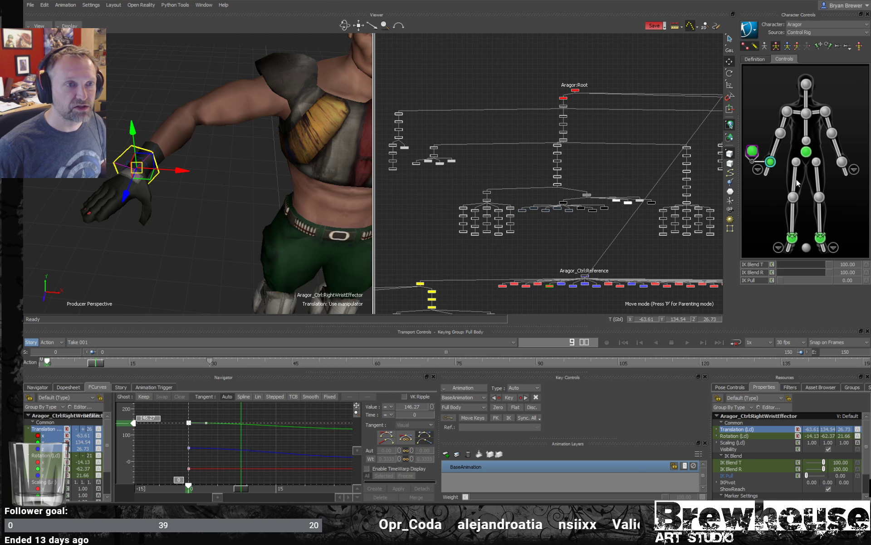
- Move the right wrist's aux effector to about X -58.0, Z 27.5, and reselect the right wrist effector
click(754, 151)
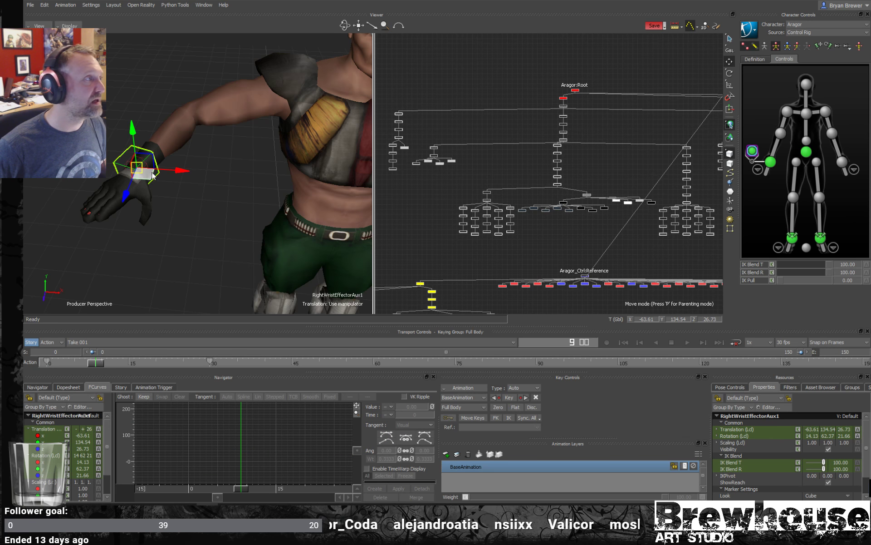
drag(145, 172, 168, 183)
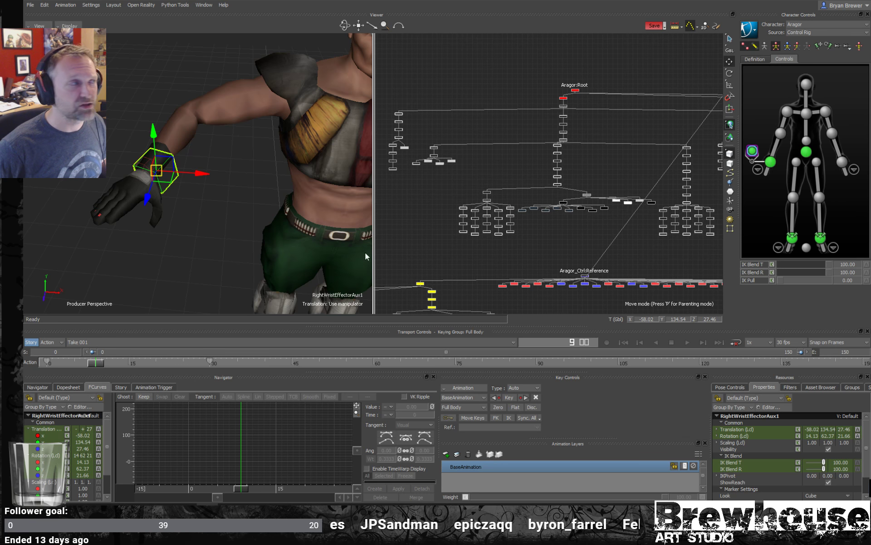
drag(182, 193, 250, 222)
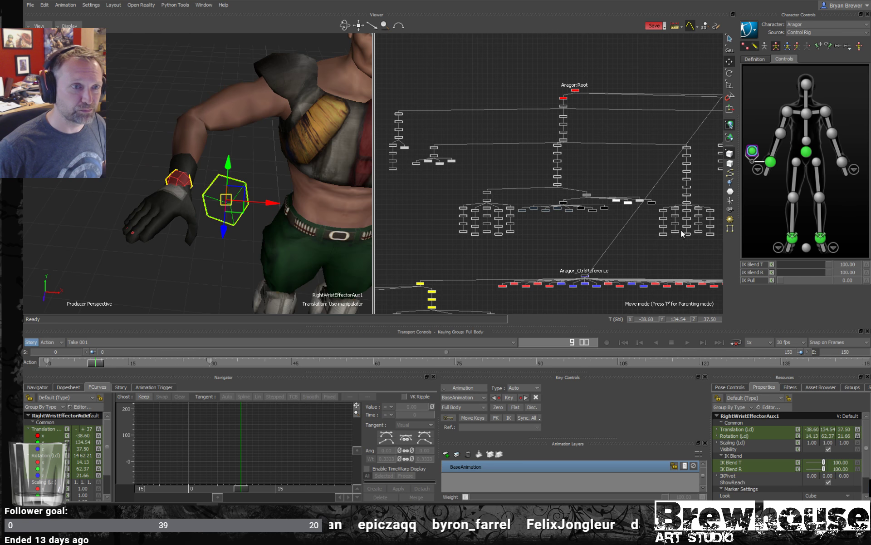
click(771, 162)
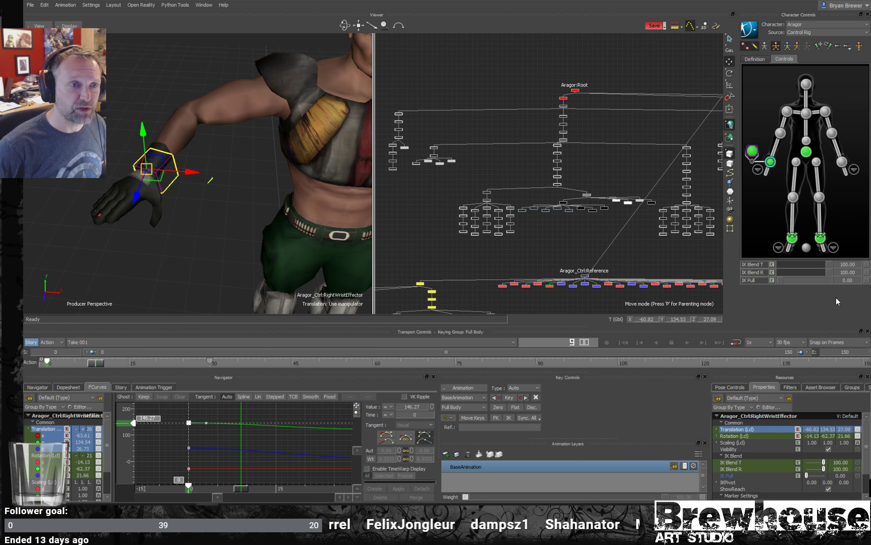
- Set the right wrist effector's IK Blend T and IK Blend R to 0, and move its aux effector to about X -48.8, Z 28.9
drag(828, 265, 761, 273)
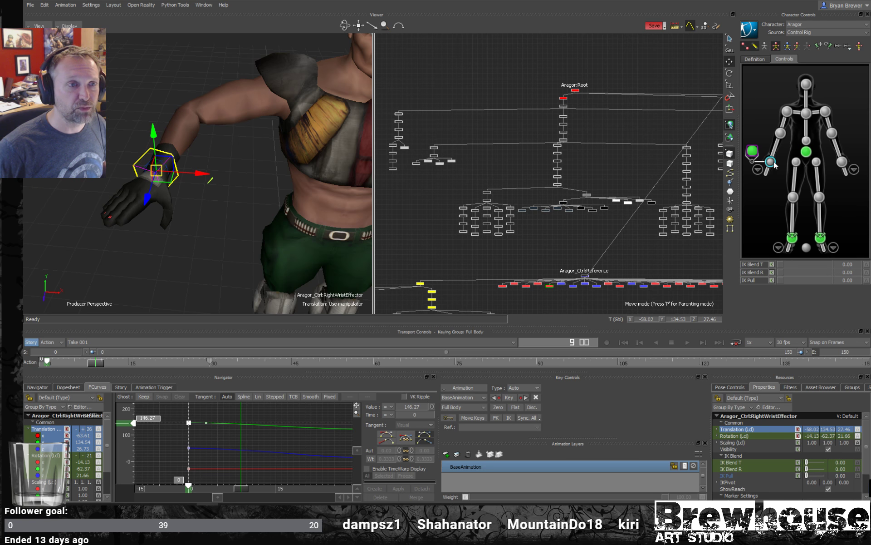
click(751, 151)
drag(165, 176, 247, 198)
key(r)
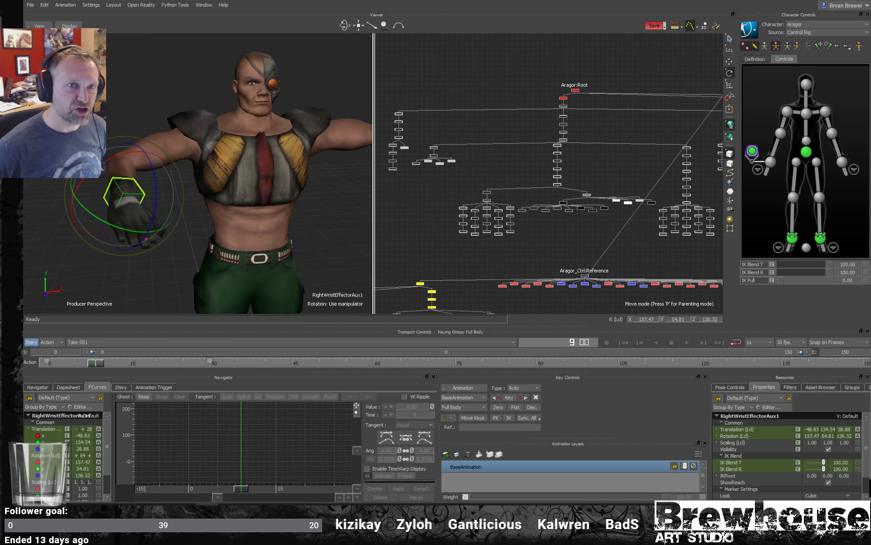
- Create aux effectors for the right shoulder and right elbow effectors
right_click(789, 112)
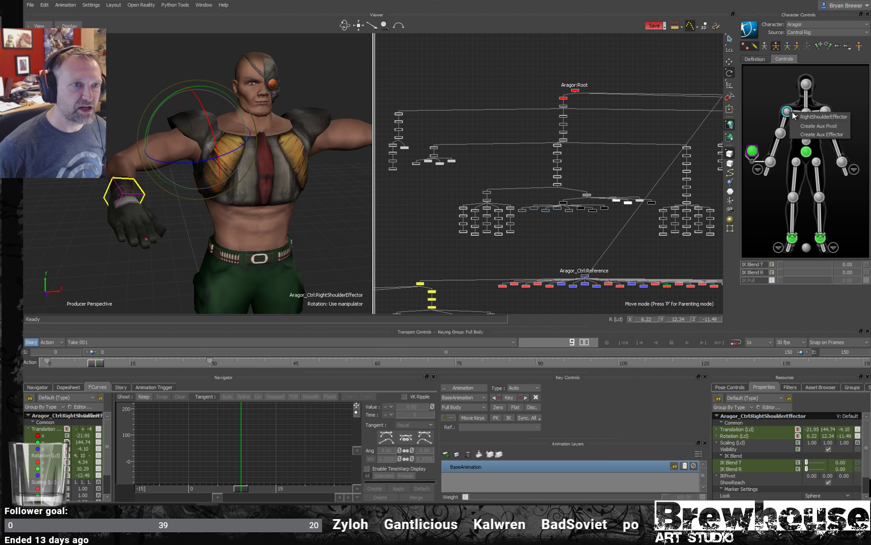
click(817, 135)
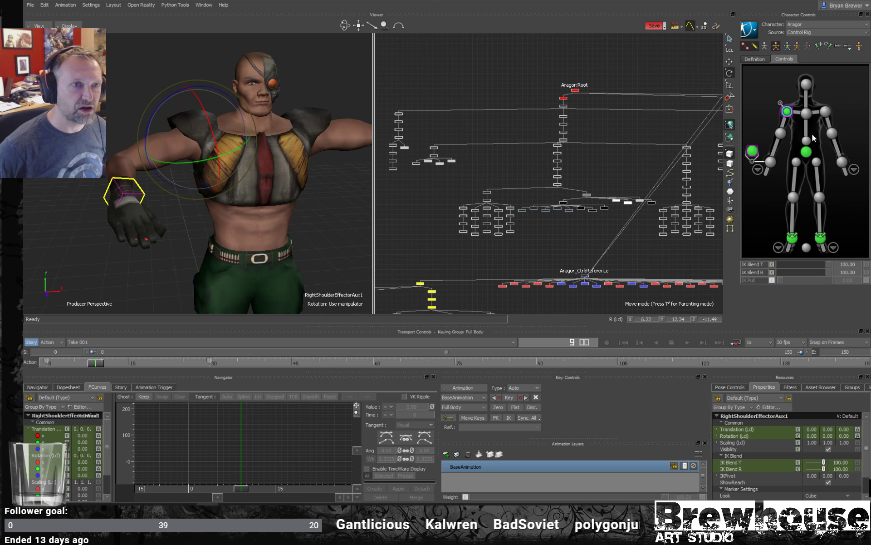
click(781, 135)
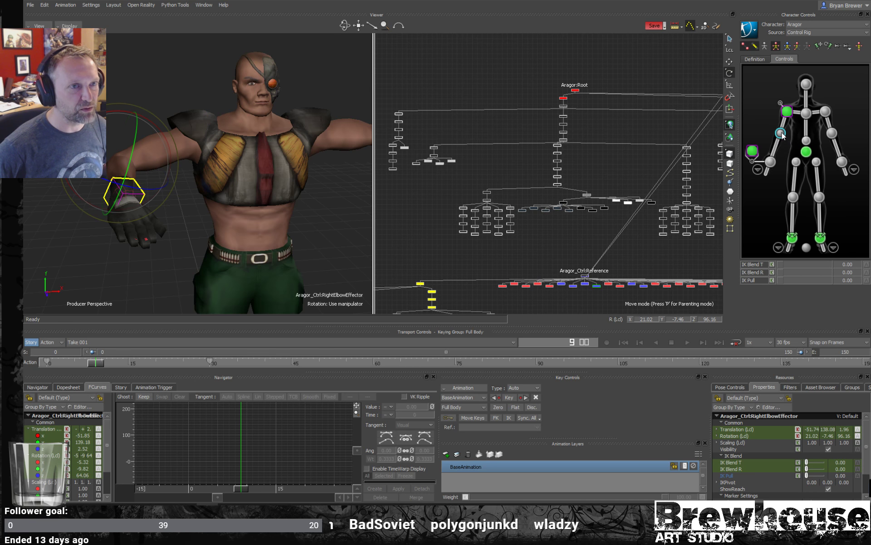
right_click(781, 133)
click(810, 158)
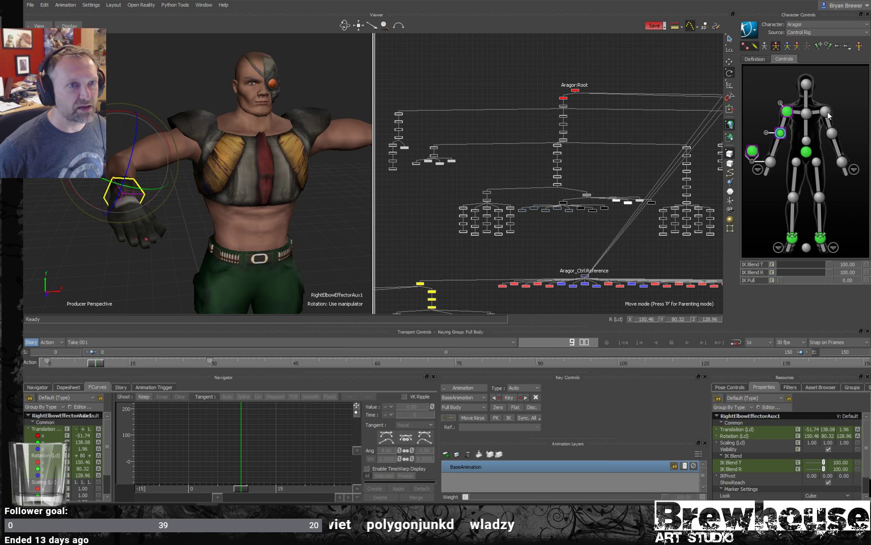
- Select the left shoulder, elbow and wrist effectors together, and create an aux effector from the left wrist
click(827, 113)
shift+click(832, 134)
shift+click(842, 163)
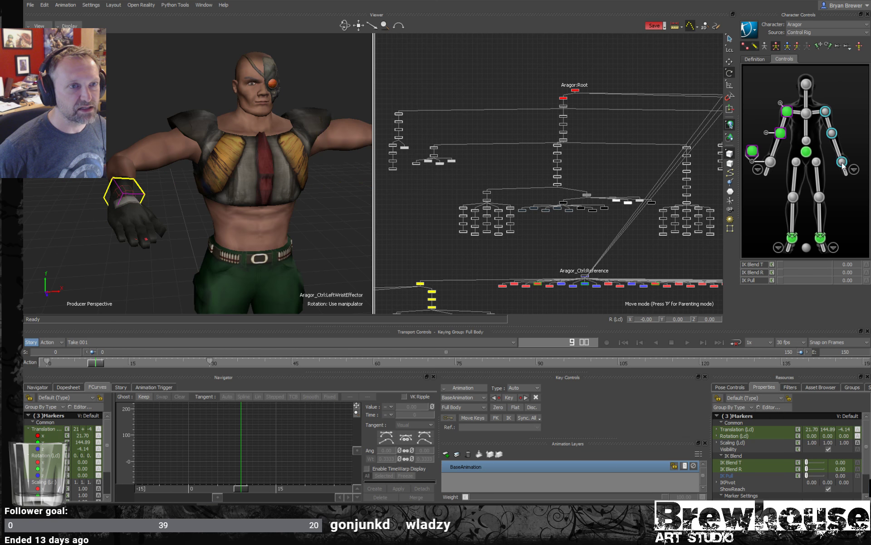
right_click(843, 163)
click(840, 182)
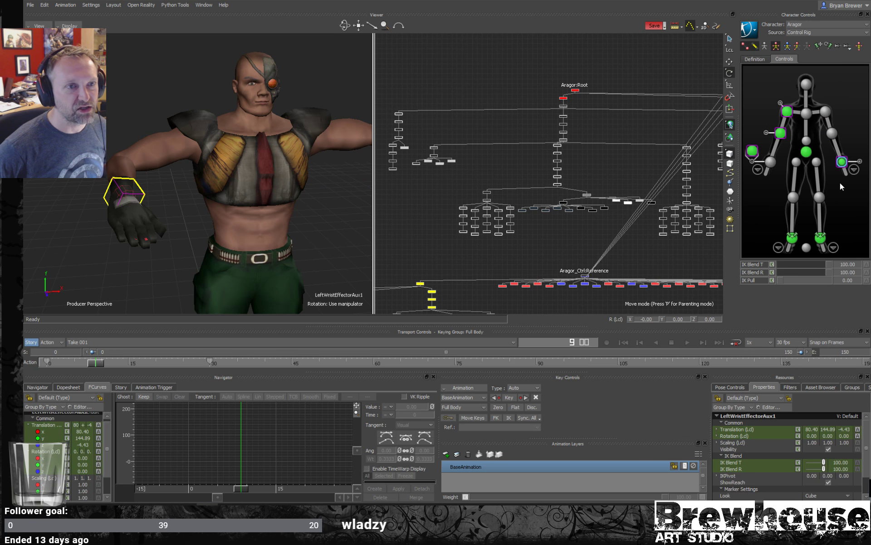
- Expand the aux effectors of the left wrist, right elbow and right shoulder in the character controls
click(861, 162)
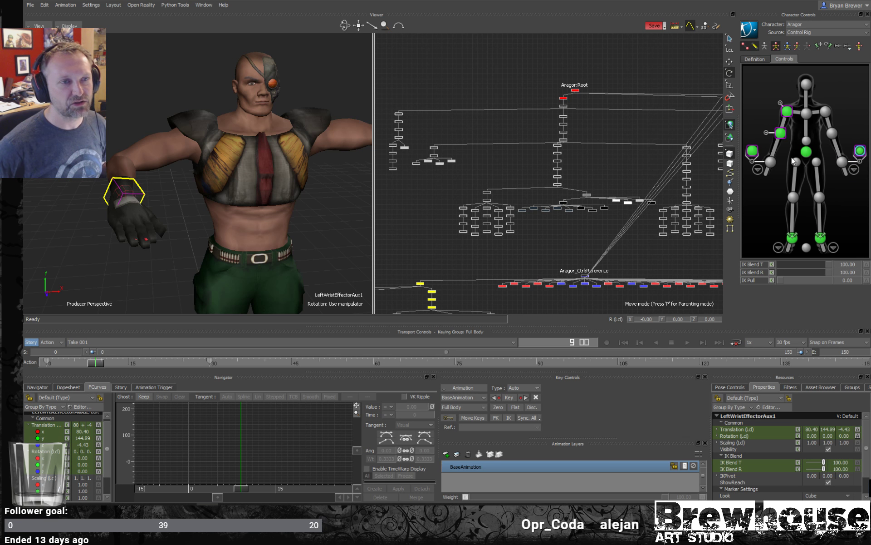
click(766, 132)
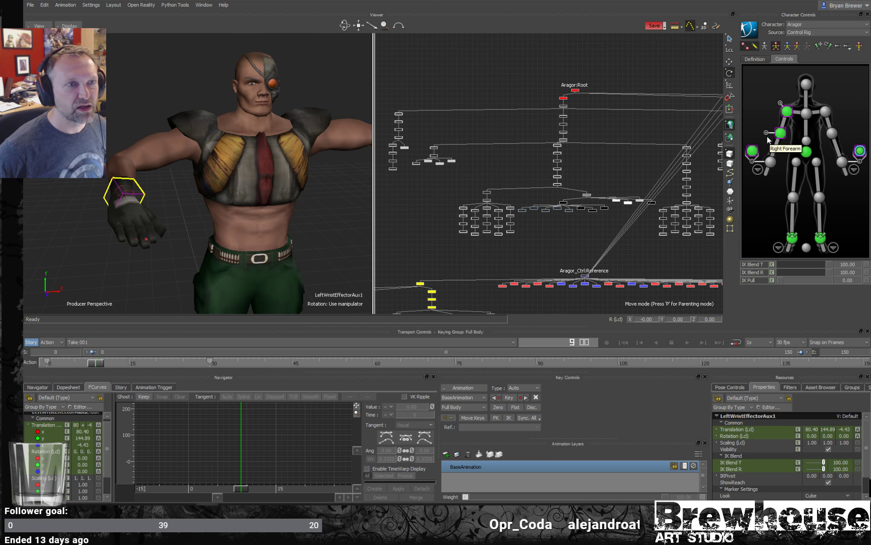
click(781, 104)
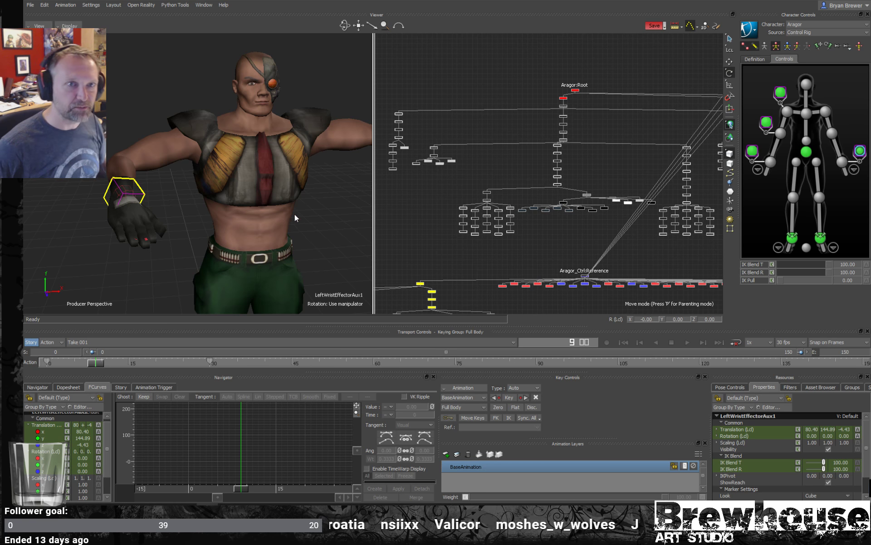
- Select the right wrist, elbow and shoulder aux effectors together and set their IK Blend T and IK Blend R to 0
click(753, 150)
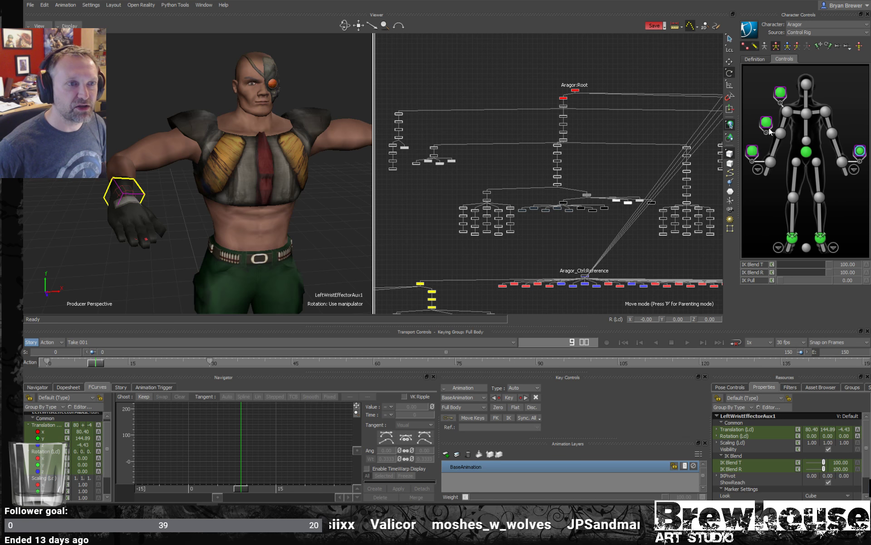
shift+click(768, 120)
shift+click(779, 95)
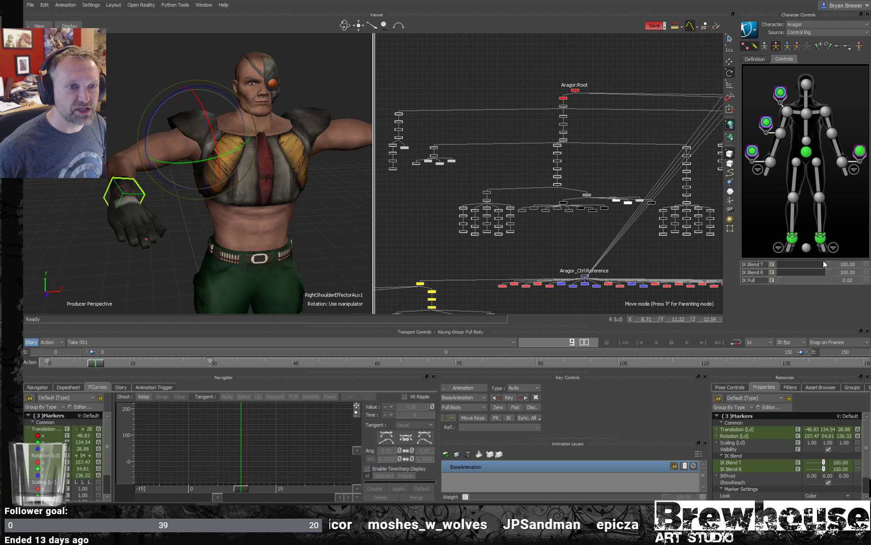
drag(827, 263, 720, 274)
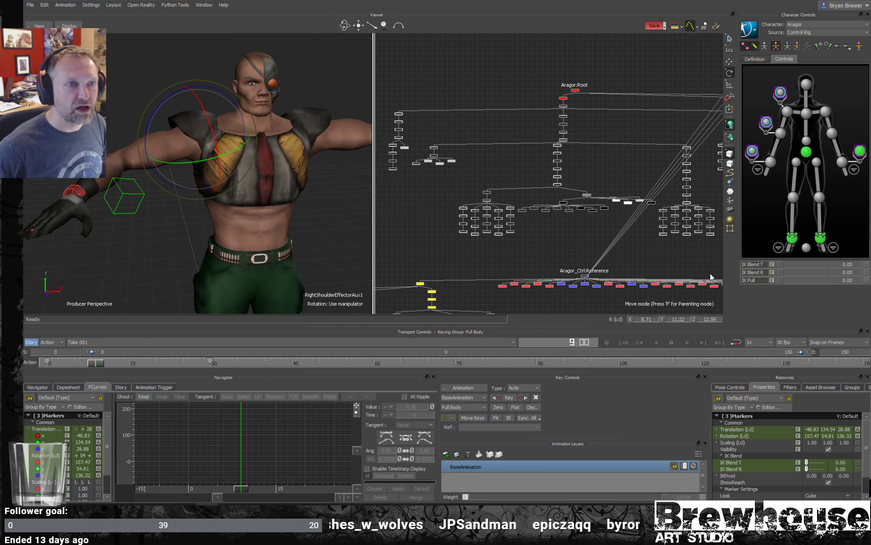
- Raise IK Blend R of the three selected right-arm aux effectors to about 29
mouse_move(261, 189)
ctrl+shift+mouse_down()
mouse_move(275, 186)
mouse_move(265, 187)
ctrl+shift+mouse_up()
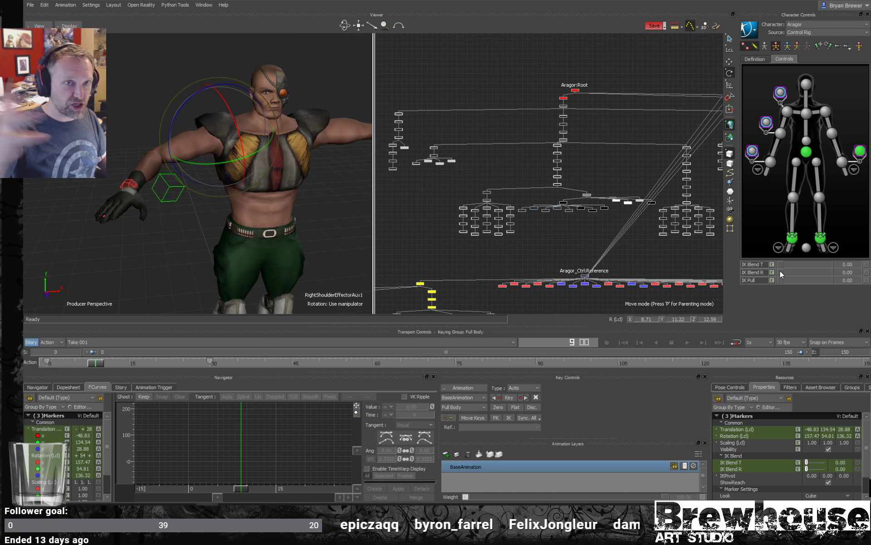
drag(782, 269, 794, 271)
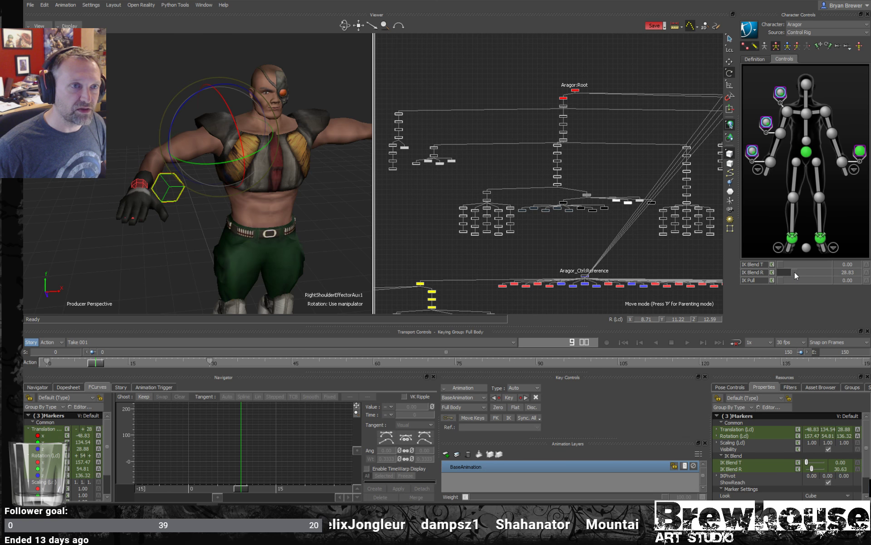
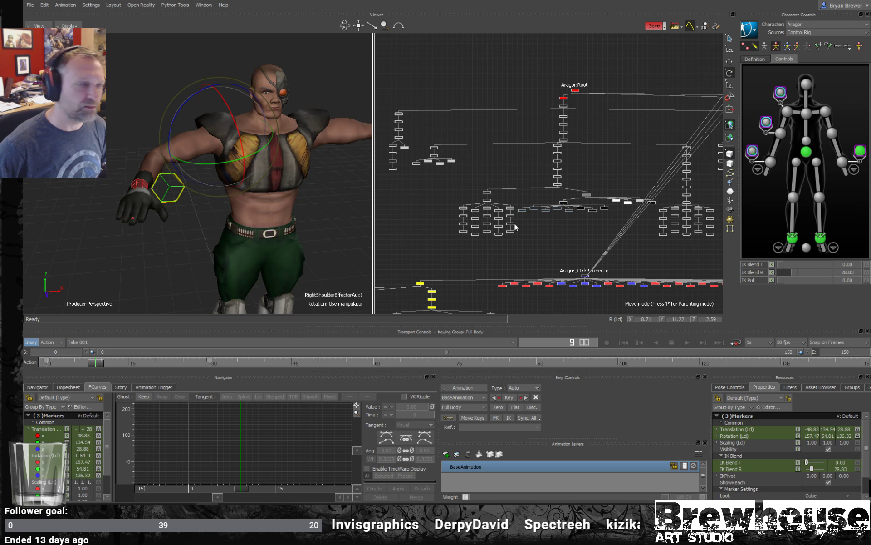
- Select the three right-arm aux effectors and the left wrist aux effector, and locate the Aragor_Ctrl:Reference node in the schematic
click(331, 246)
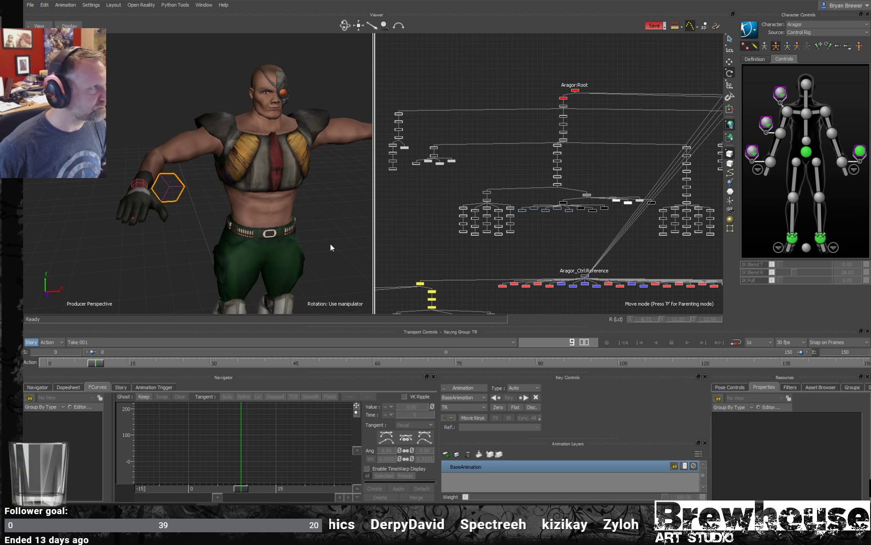
click(765, 123)
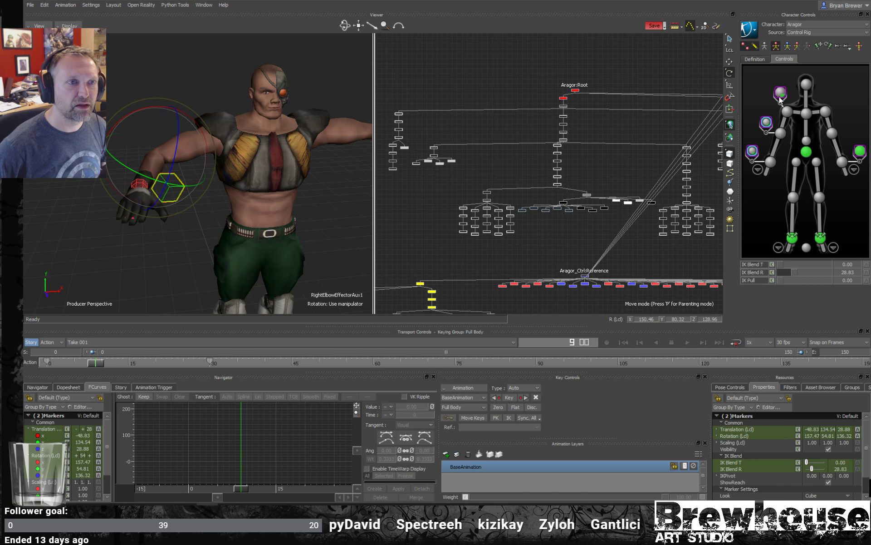
click(780, 94)
scroll(607, 179, down, 5)
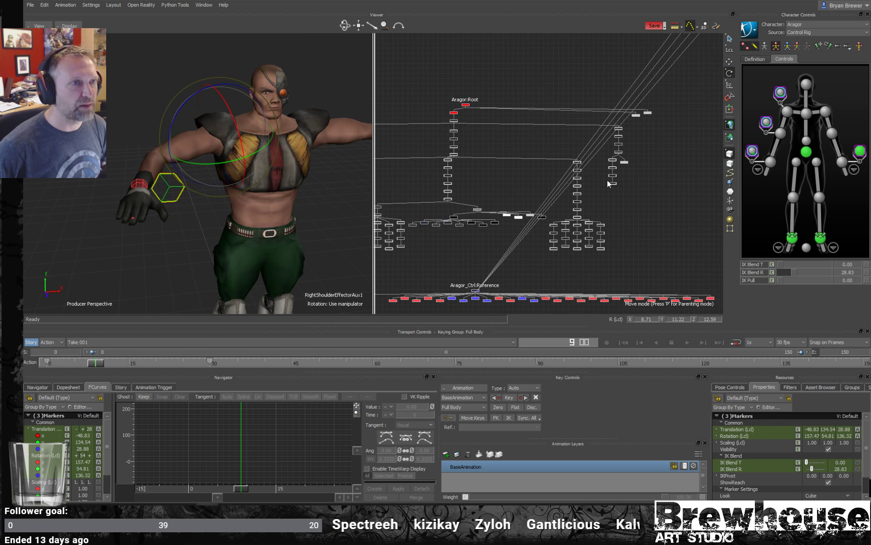
drag(701, 71, 656, 87)
middle_drag(593, 126, 604, 92)
scroll(555, 174, up, 5)
middle_drag(589, 218, 573, 129)
scroll(573, 132, up, 2)
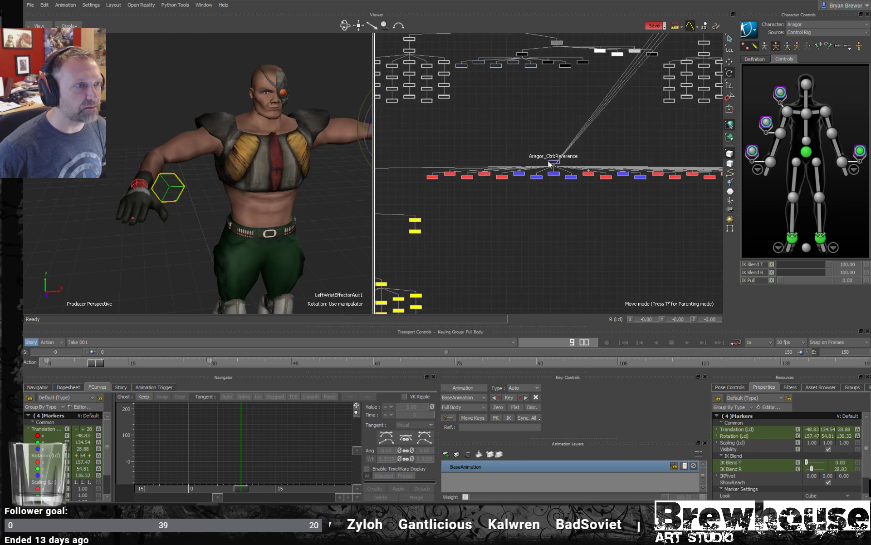
drag(590, 145, 543, 170)
scroll(568, 176, up, 2)
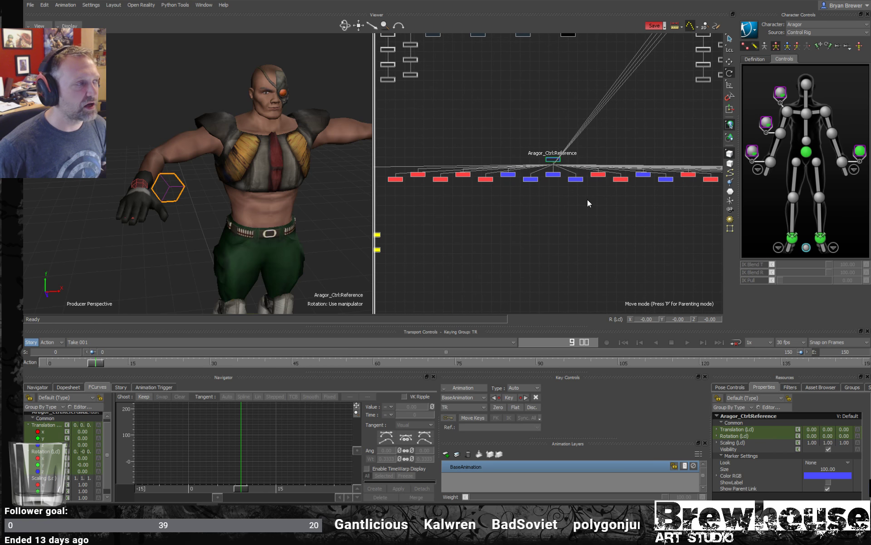
- Move the four aux effector nodes in the schematic to just below the Aragor_Ctrl:Reference node
scroll(587, 201, down, 5)
scroll(572, 196, down, 1)
middle_drag(571, 195, 510, 210)
scroll(593, 164, down, 3)
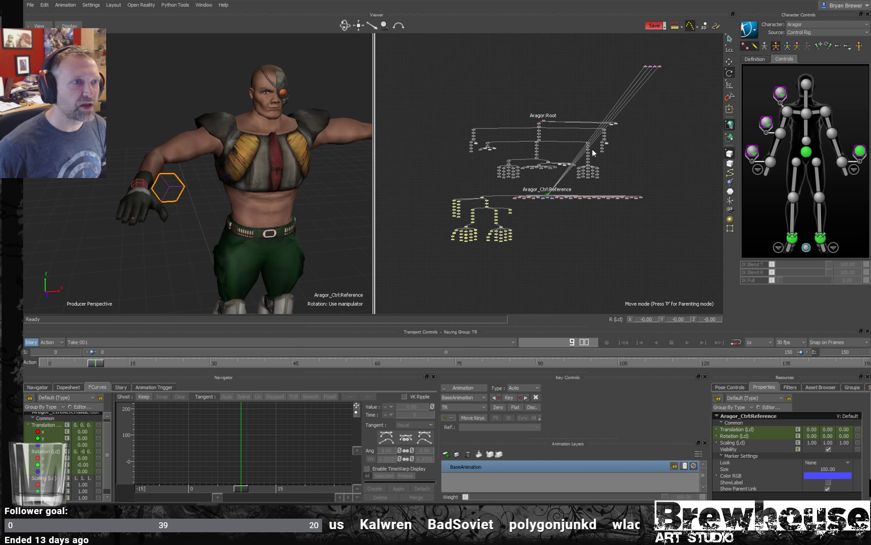
drag(632, 76, 632, 76)
mouse_move(653, 66)
mouse_down()
mouse_move(615, 165)
mouse_move(531, 238)
mouse_up()
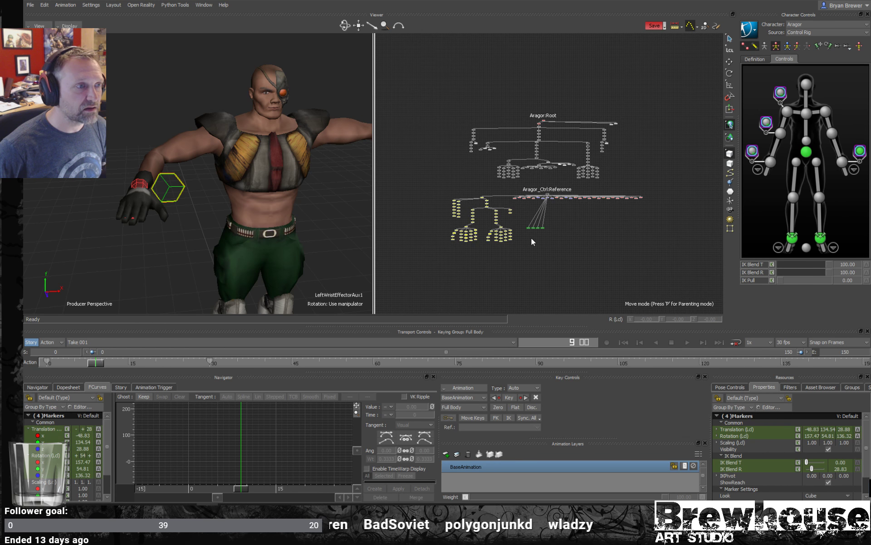
scroll(573, 237, up, 3)
drag(579, 204, 596, 236)
scroll(585, 185, up, 2)
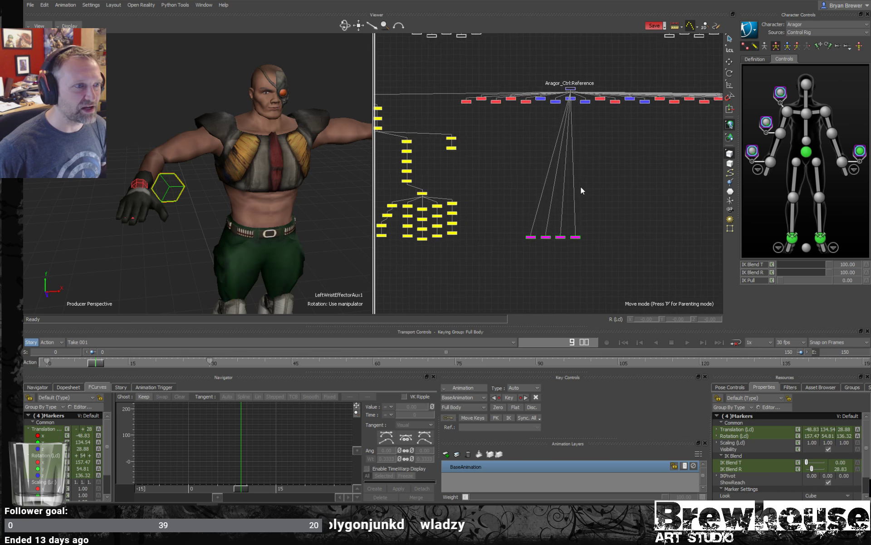
- Unparent the four selected aux effectors from the Aragor_Ctrl:Reference node
scroll(581, 186, down, 5)
scroll(592, 171, up, 4)
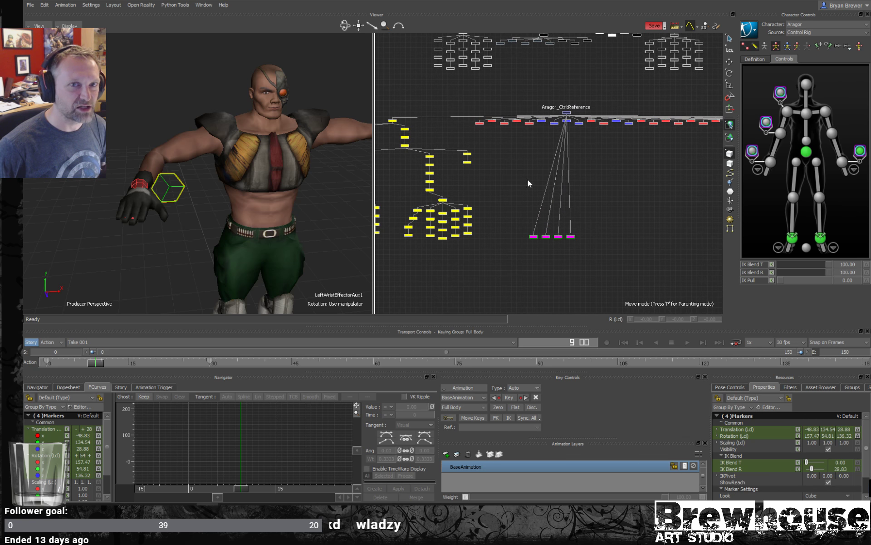
scroll(534, 185, up, 1)
scroll(530, 175, down, 1)
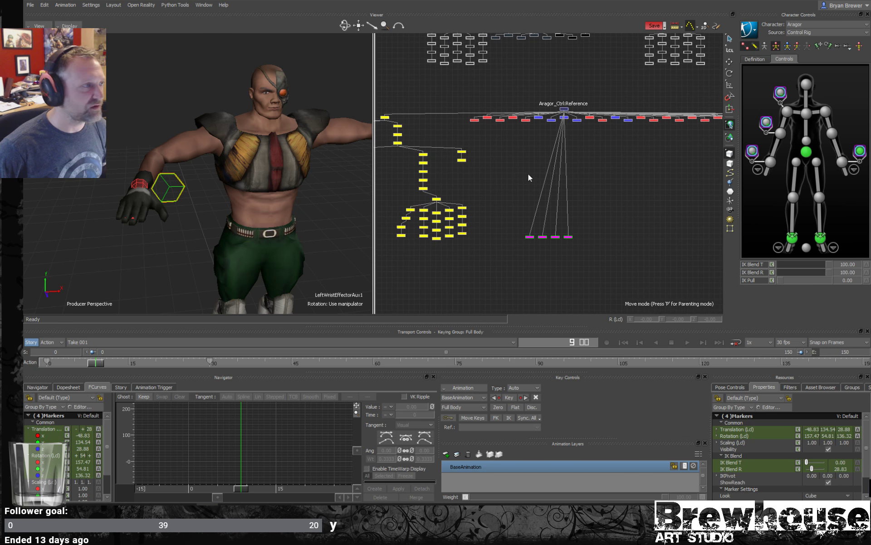
scroll(549, 247, up, 2)
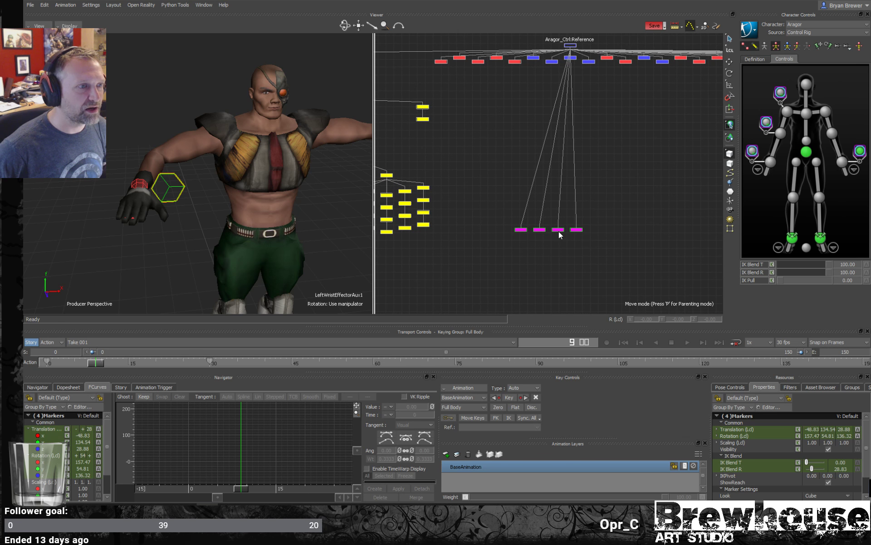
right_click(560, 233)
mouse_move(599, 245)
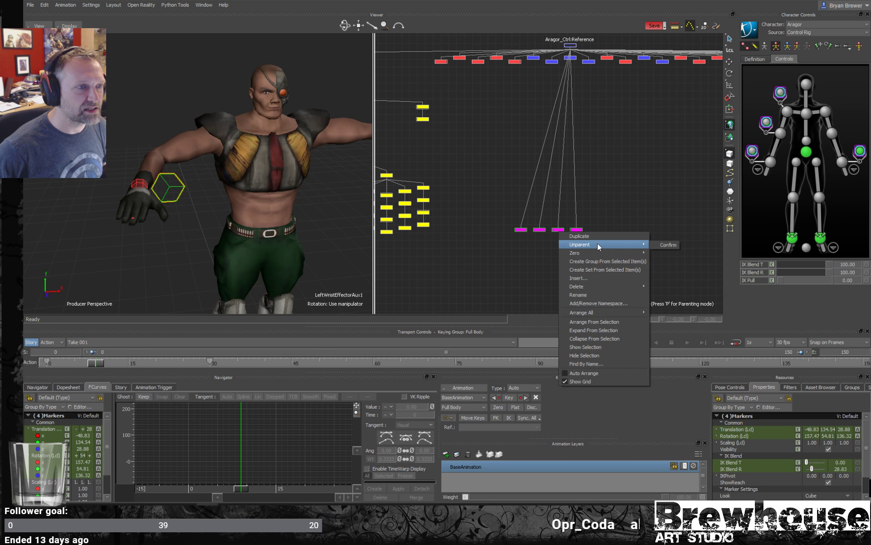
click(666, 245)
- Move the left wrist aux effector node away from the right-arm aux nodes in the schematic
drag(576, 230, 606, 281)
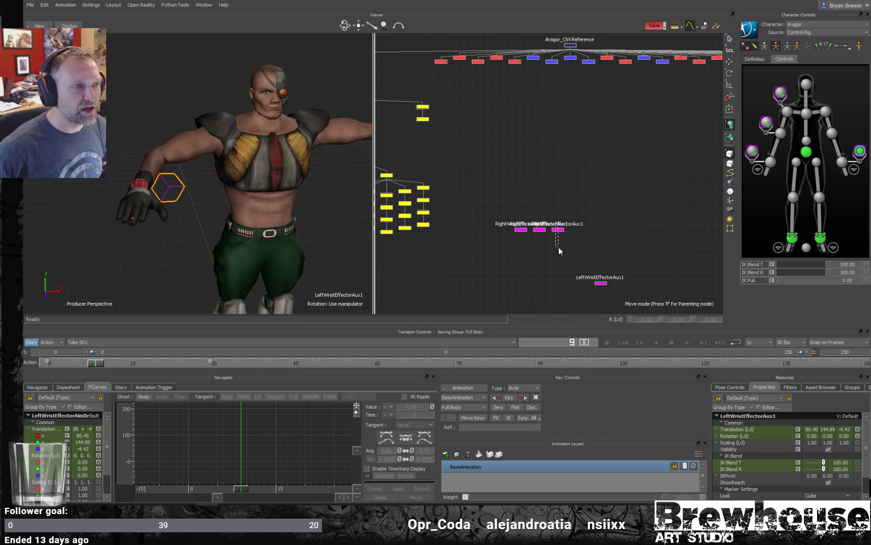
drag(556, 228, 559, 248)
scroll(559, 247, down, 5)
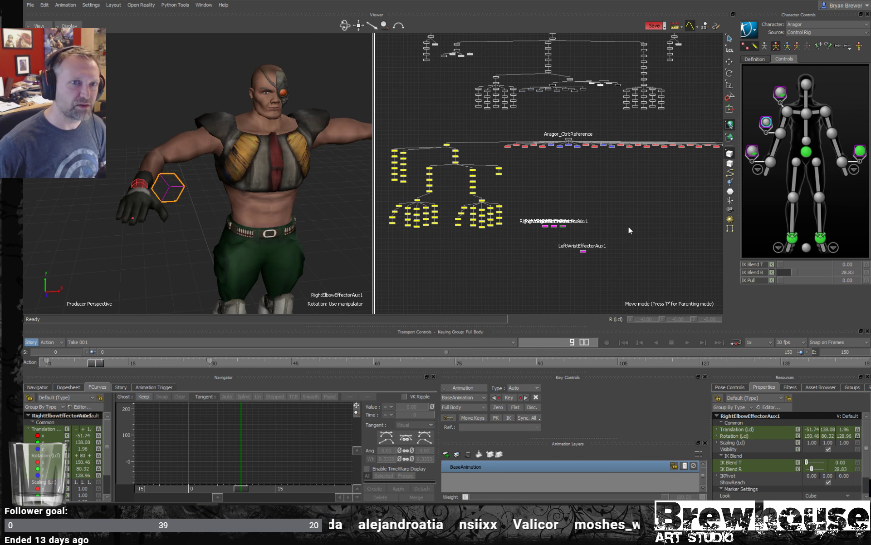
drag(575, 258, 585, 249)
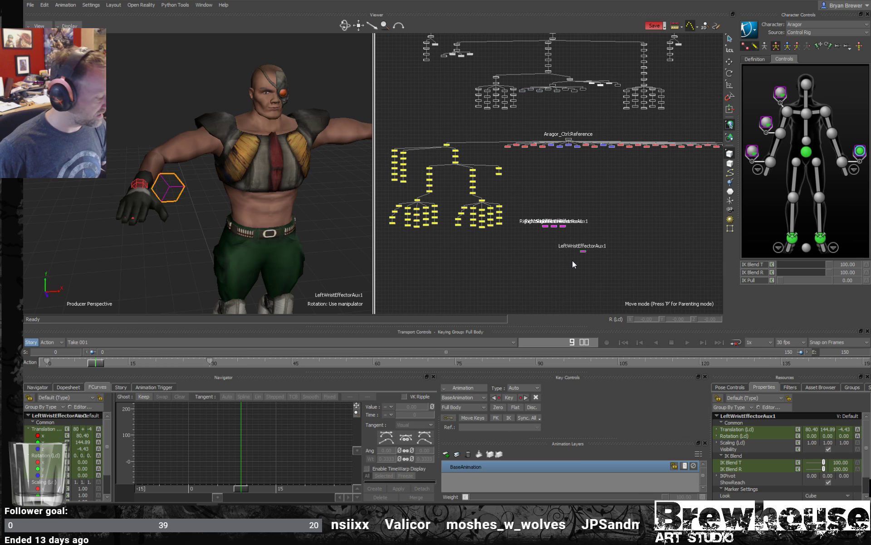
drag(611, 257, 621, 259)
click(634, 249)
scroll(632, 268, up, 2)
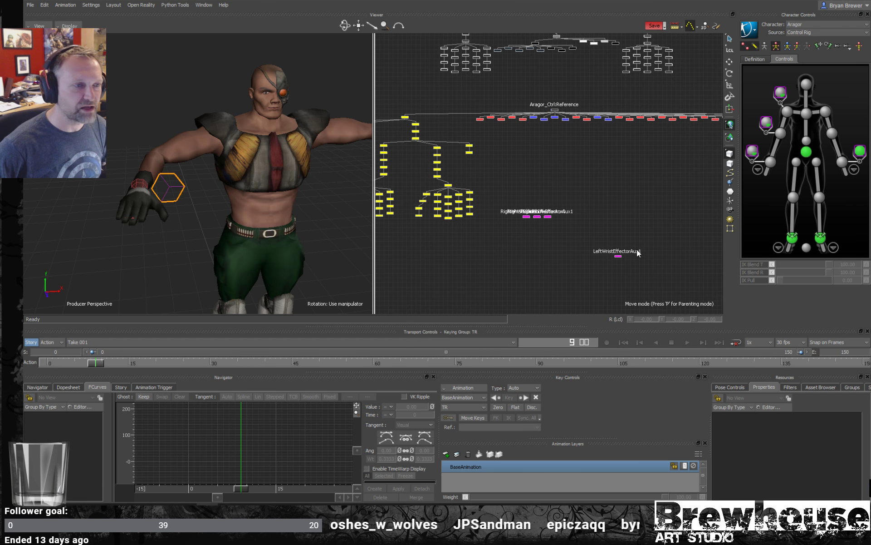
click(619, 256)
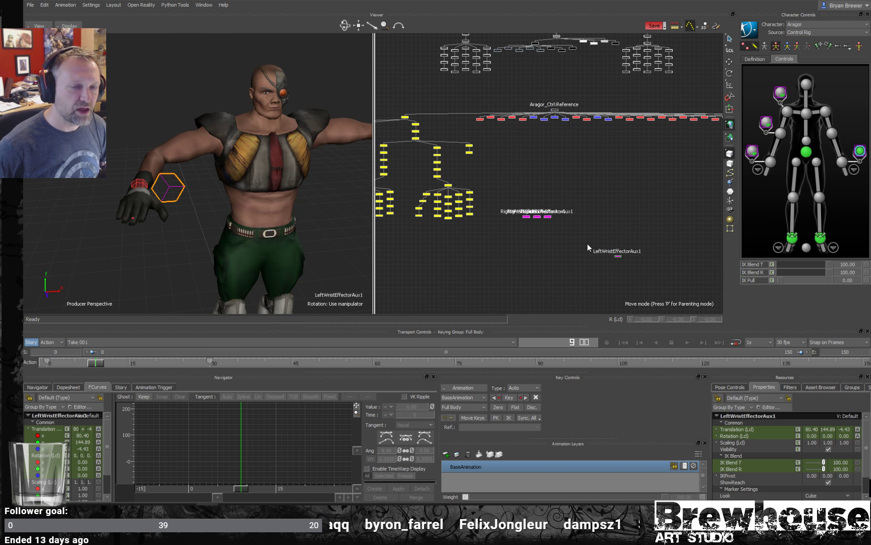
ctrl+drag(622, 268, 602, 269)
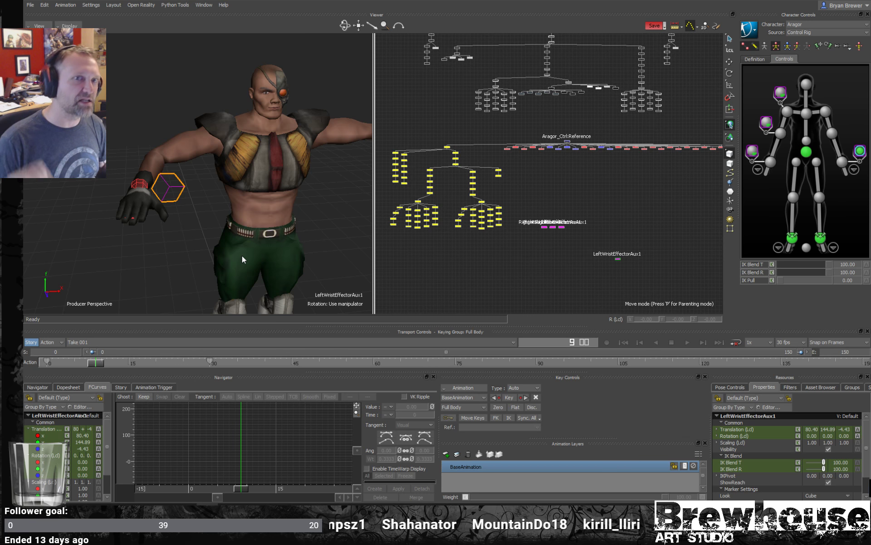
ctrl+shift+drag(232, 235, 201, 236)
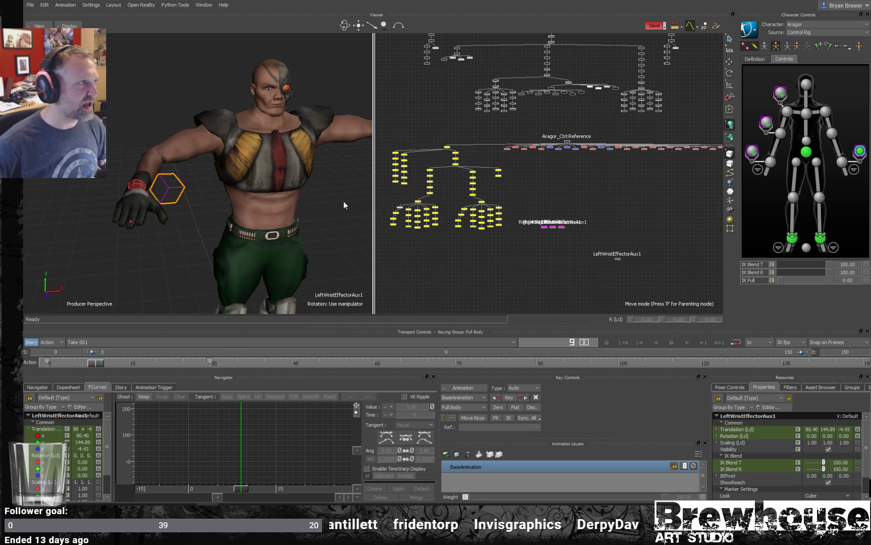
- Raise the right wrist aux effector's IK Blend T to about 93 and key its IK Blend T and IK Blend R at frame 9
click(757, 153)
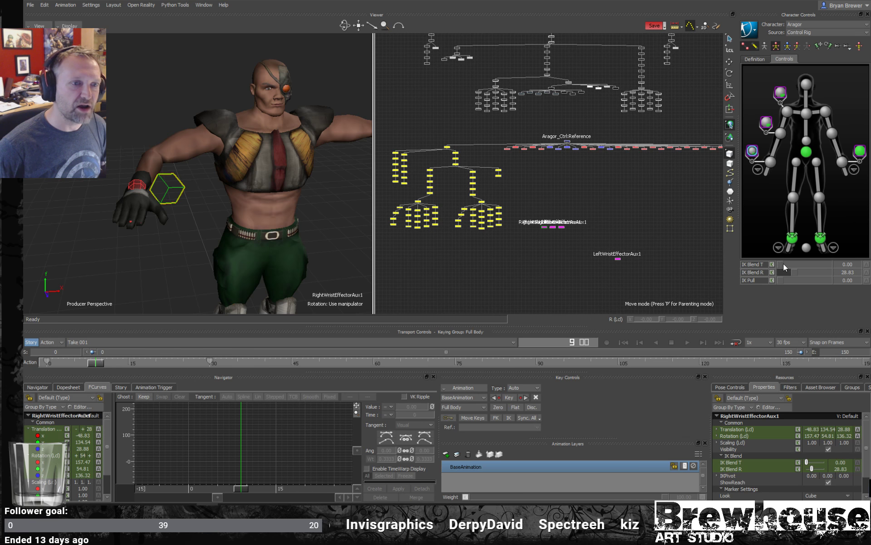
drag(785, 267, 795, 272)
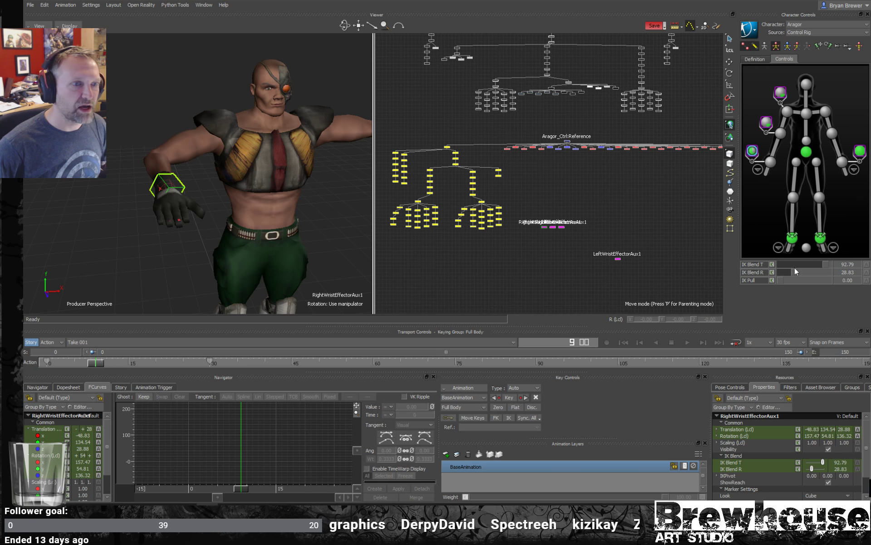
click(771, 267)
click(772, 272)
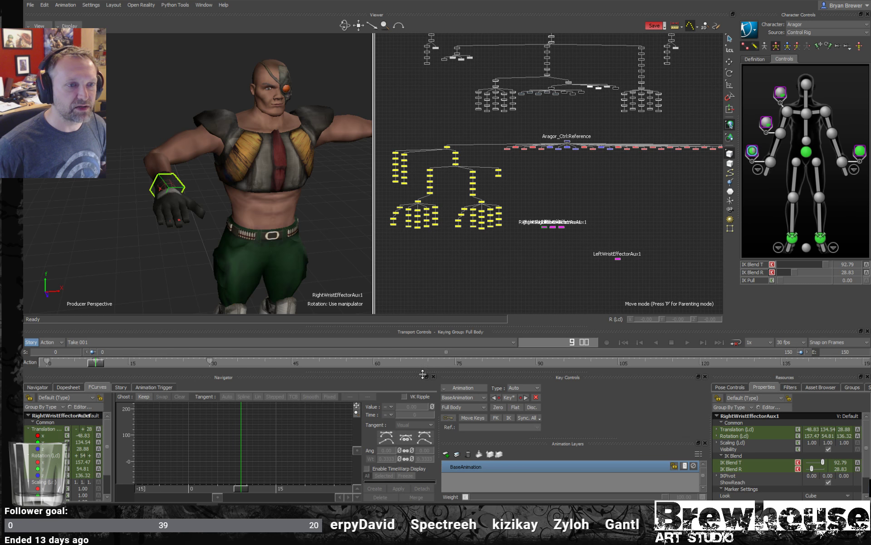
- At frame 30, set the right wrist aux effector's IK Blend T and IK Blend R to 0 and key both
drag(96, 366, 211, 364)
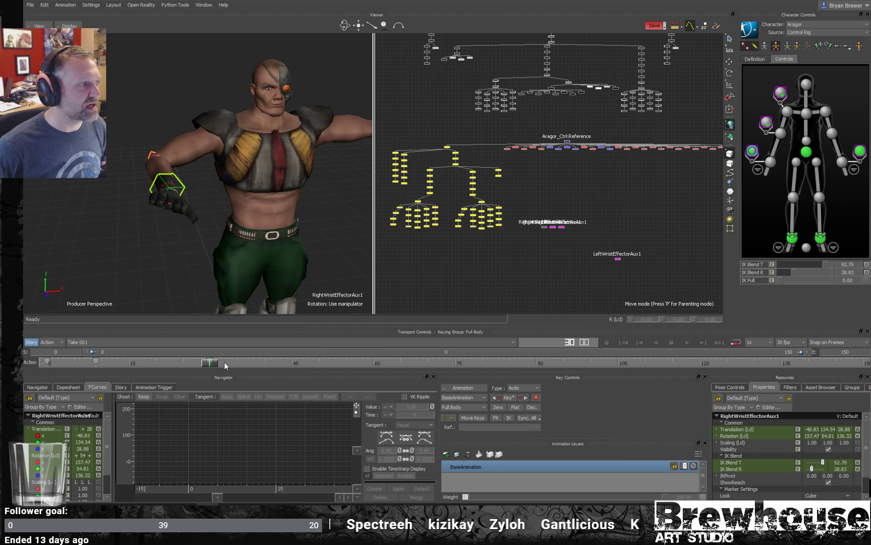
drag(826, 264, 768, 271)
click(772, 272)
click(772, 265)
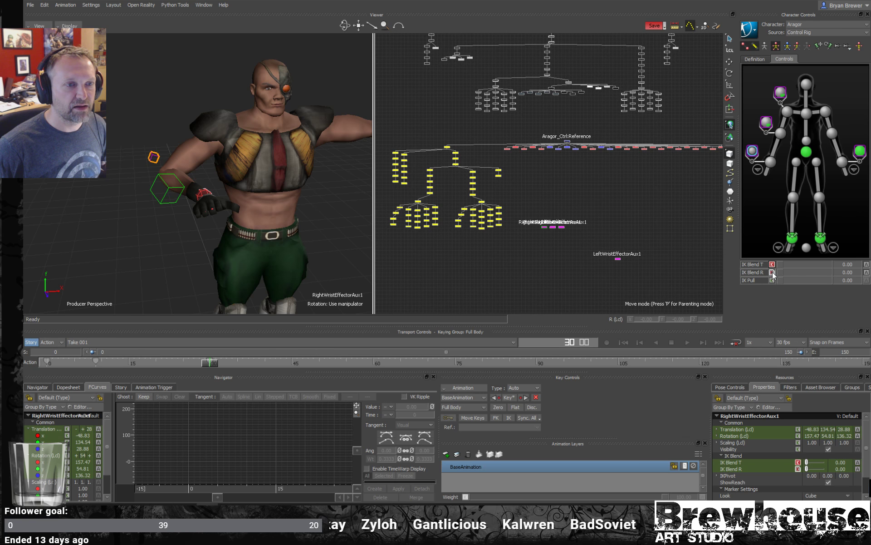
- Scrub back from frame 30 to check the right wrist's blend between the two keys, and clear the selection
mouse_move(207, 364)
mouse_down()
mouse_move(66, 365)
mouse_move(285, 365)
mouse_move(124, 370)
mouse_move(217, 369)
mouse_move(176, 365)
mouse_move(210, 367)
mouse_up()
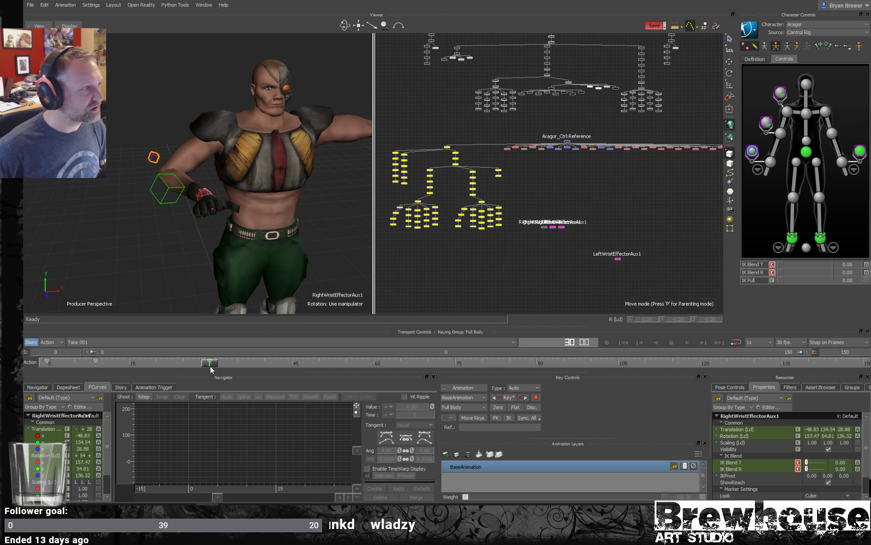
drag(210, 366, 145, 368)
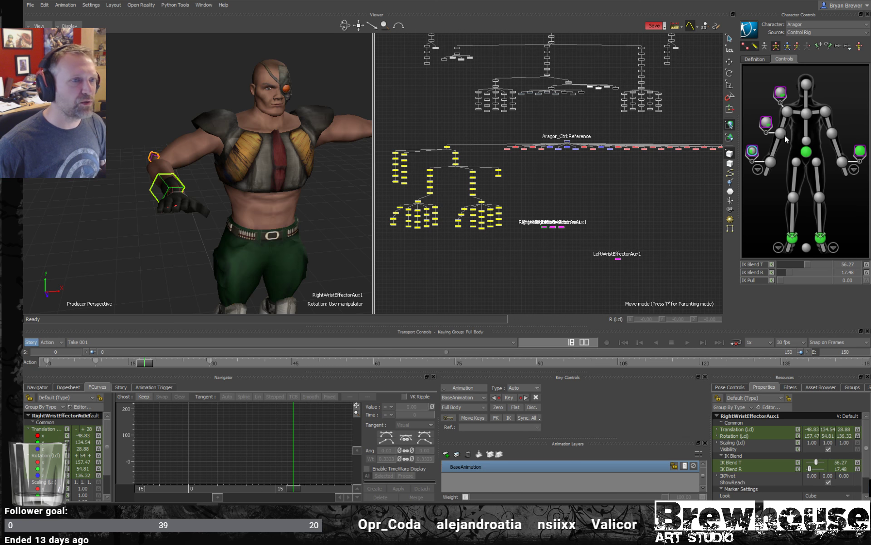
click(633, 196)
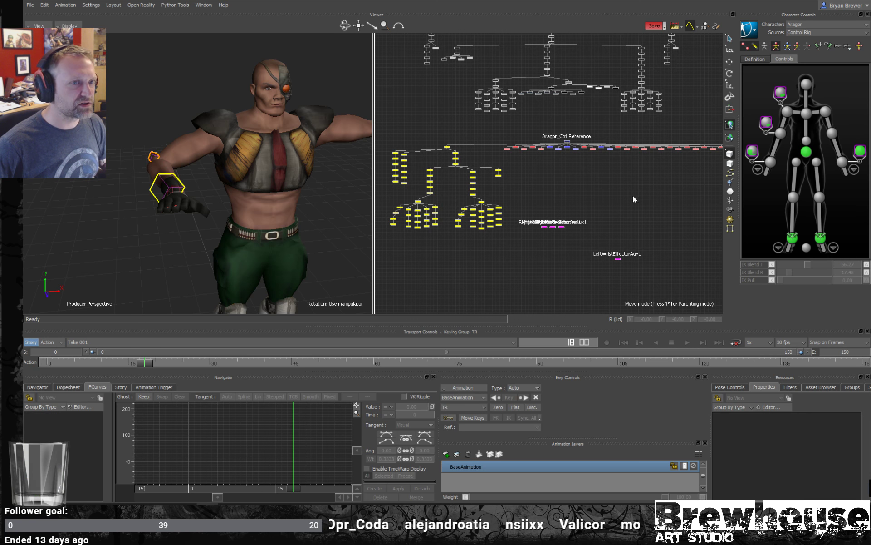
- Remove the right wrist's aux effector by clearing the extra effectors on the right wrist effector
click(753, 149)
right_click(753, 150)
click(764, 132)
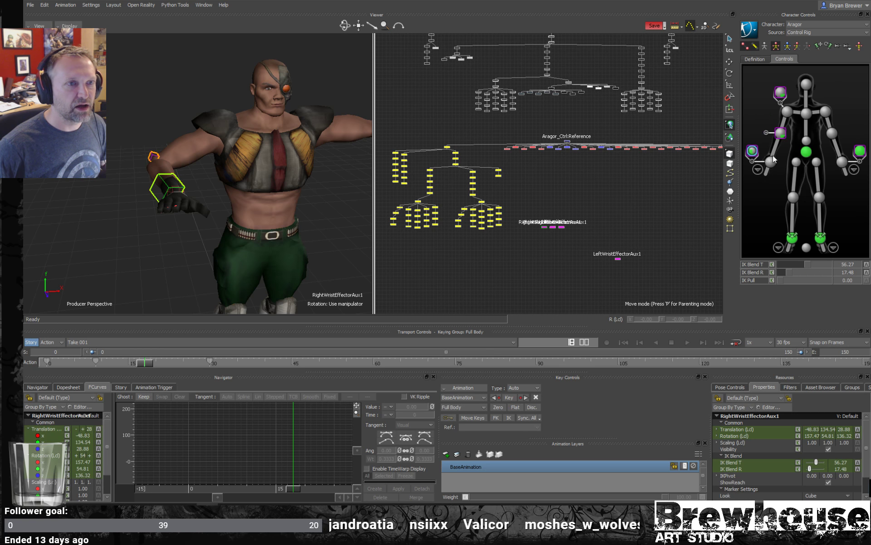
click(768, 162)
right_click(774, 162)
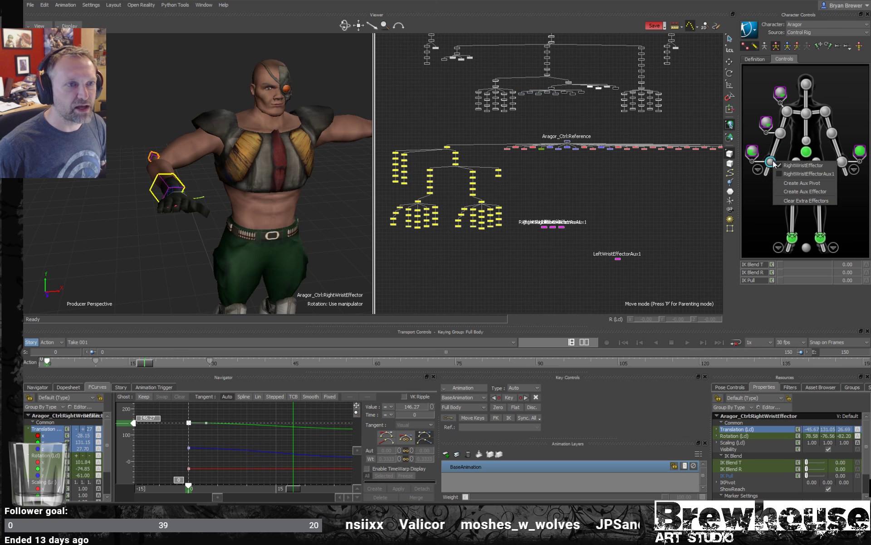
click(792, 203)
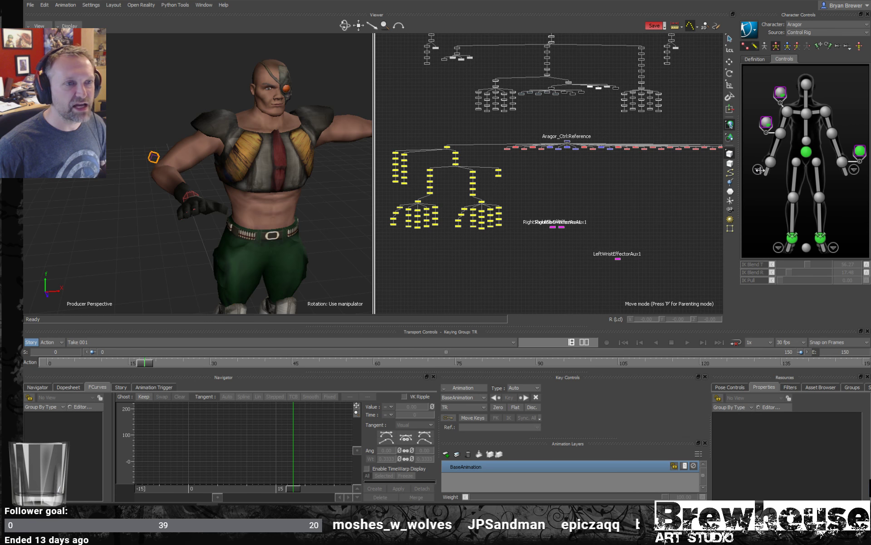
- Select the right elbow and right shoulder aux effectors together and delete them
click(766, 121)
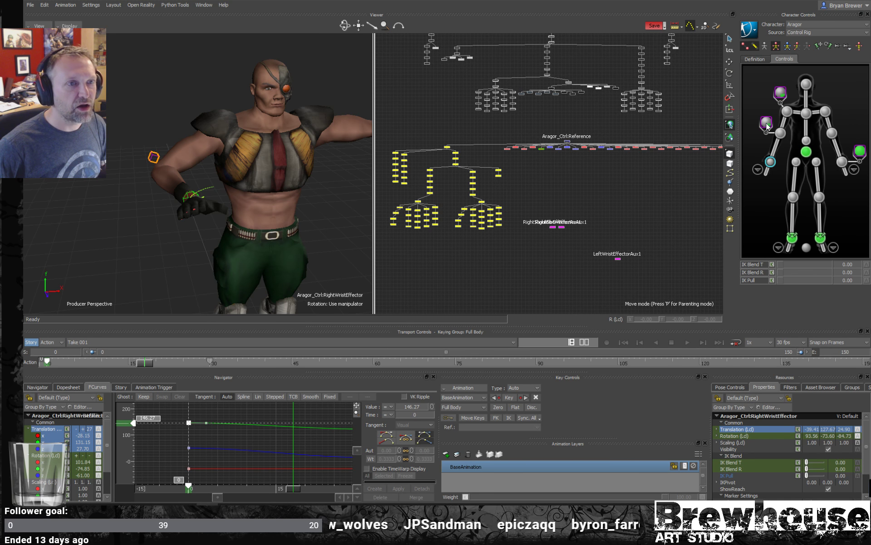
shift+click(780, 94)
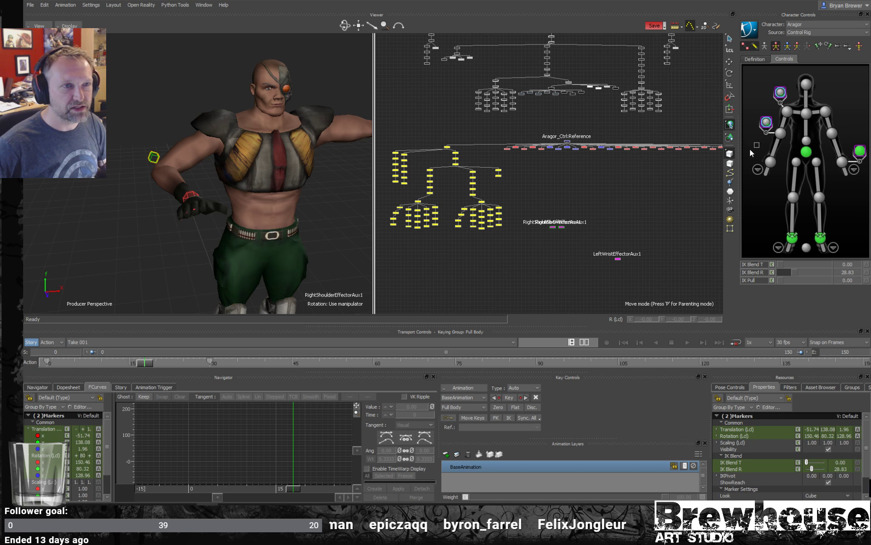
click(755, 143)
click(766, 122)
shift+click(780, 93)
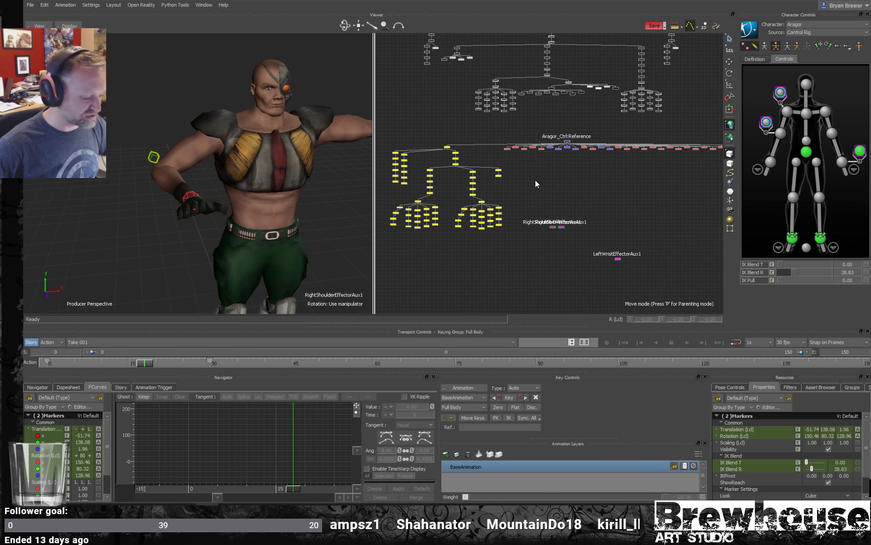
click(555, 184)
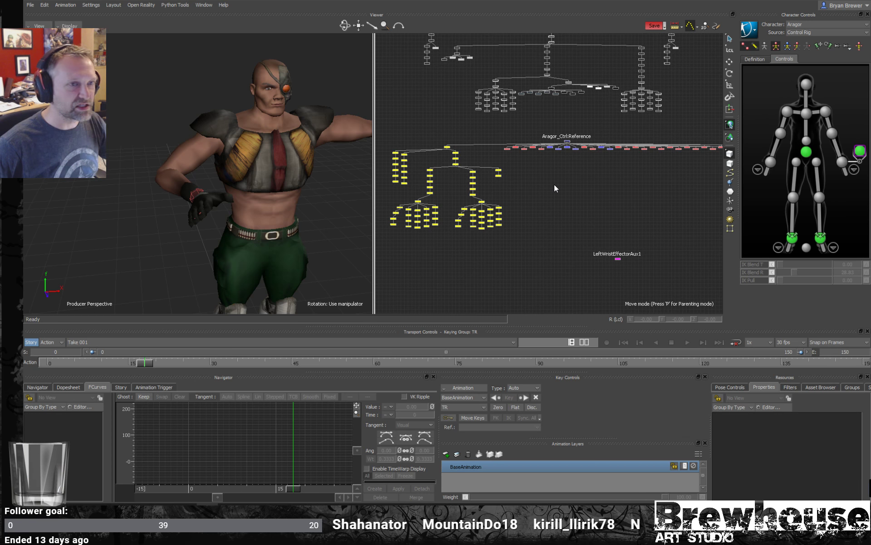
- Select the right shoulder effector and examine its place in the control rig hierarchy under Aragor_Ctrl:Reference
click(789, 114)
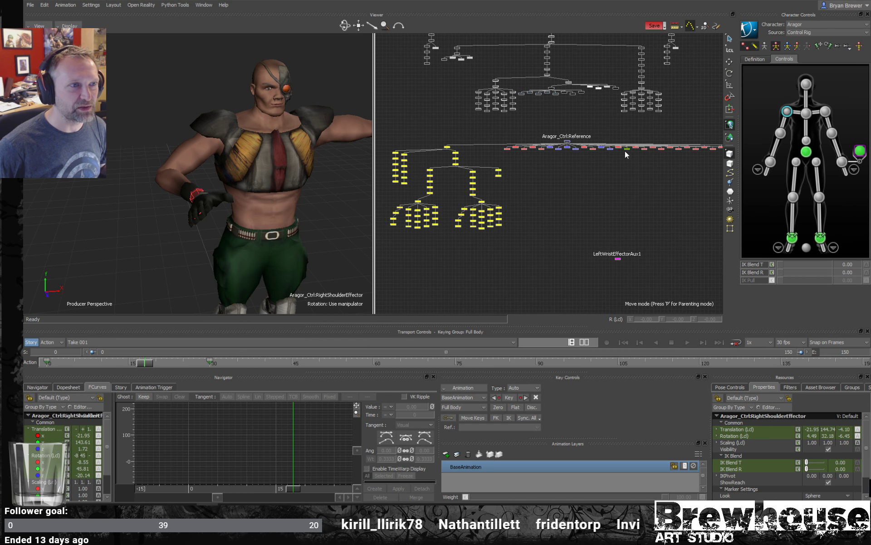
scroll(625, 150, up, 4)
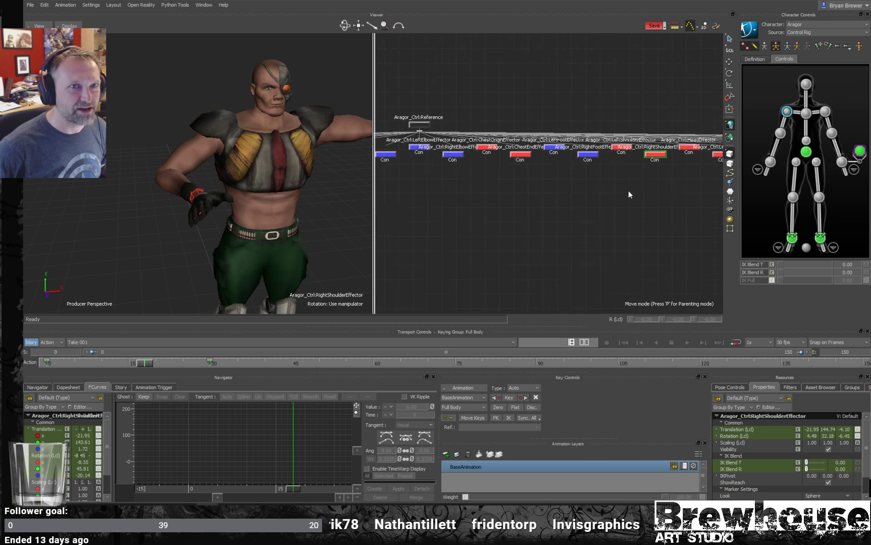
scroll(622, 190, down, 6)
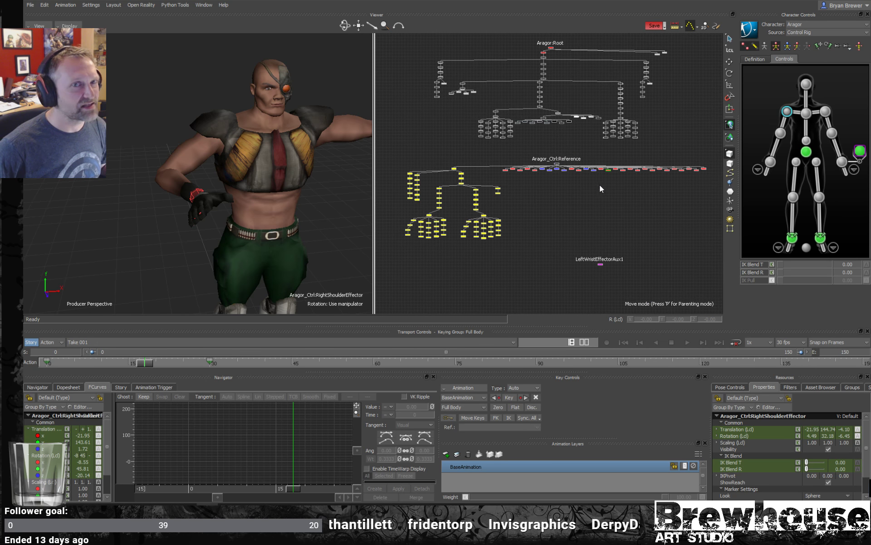
mouse_move(600, 184)
shift+mouse_down()
mouse_move(611, 193)
mouse_move(599, 195)
mouse_move(611, 192)
shift+mouse_up()
drag(611, 193, 578, 209)
- Select the remaining left wrist aux effector and delete it
mouse_move(585, 193)
shift+mouse_down()
mouse_move(578, 185)
mouse_move(586, 192)
shift+mouse_up()
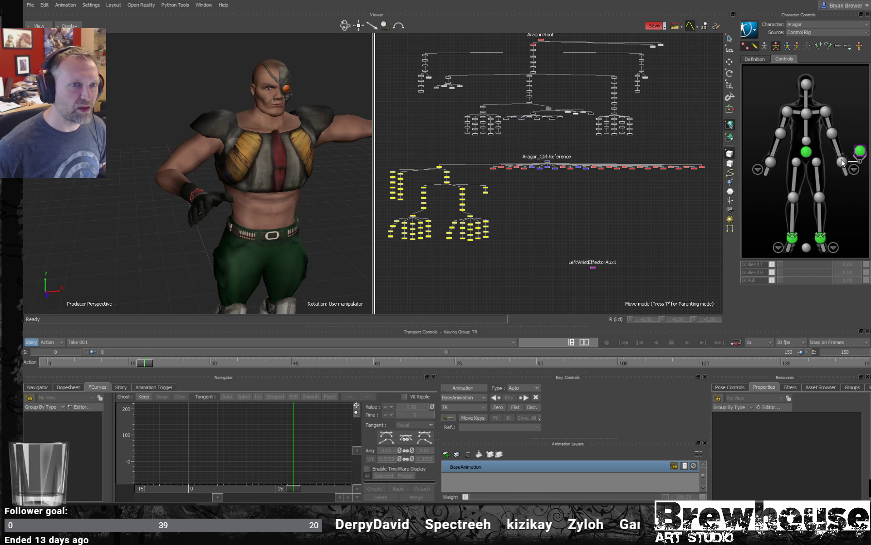
click(863, 153)
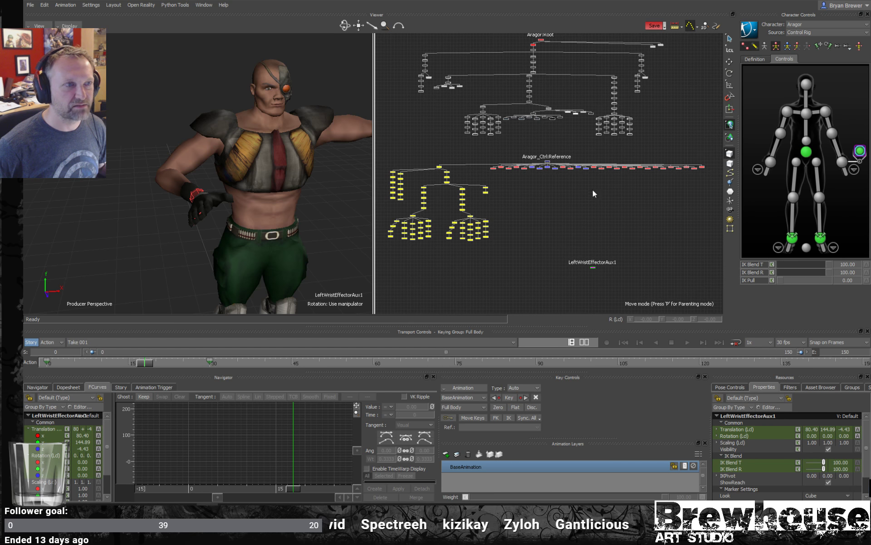
click(576, 207)
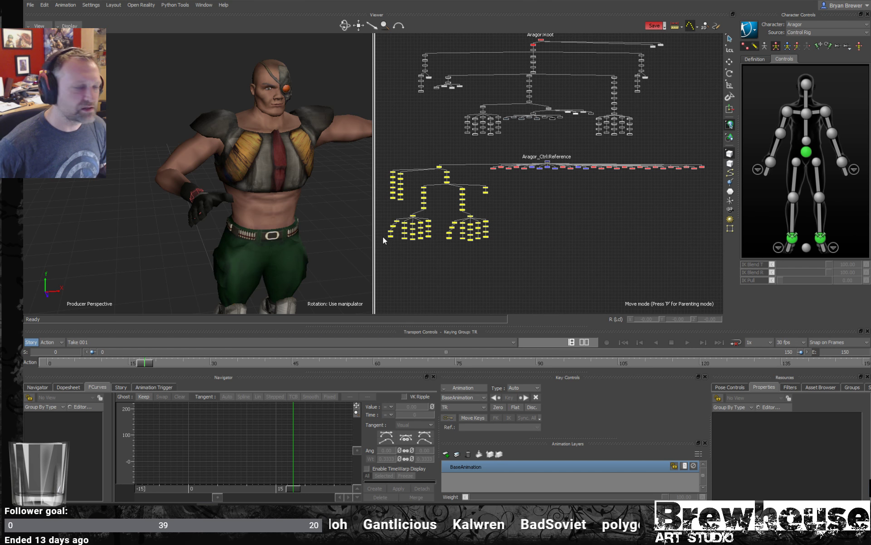
ctrl+shift+drag(290, 206, 272, 223)
click(205, 208)
ctrl+shift+drag(204, 209, 196, 217)
click(200, 204)
click(196, 216)
key(r)
key(t)
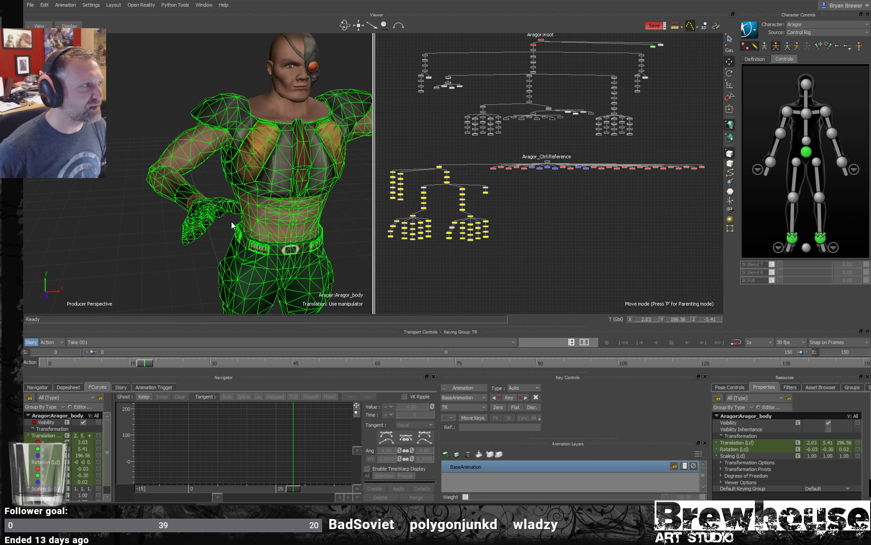
ctrl+drag(247, 208, 215, 202)
click(342, 242)
- Select the right wrist effector on the character, and move and rotate it to pose the right hand in front of the waist
click(197, 197)
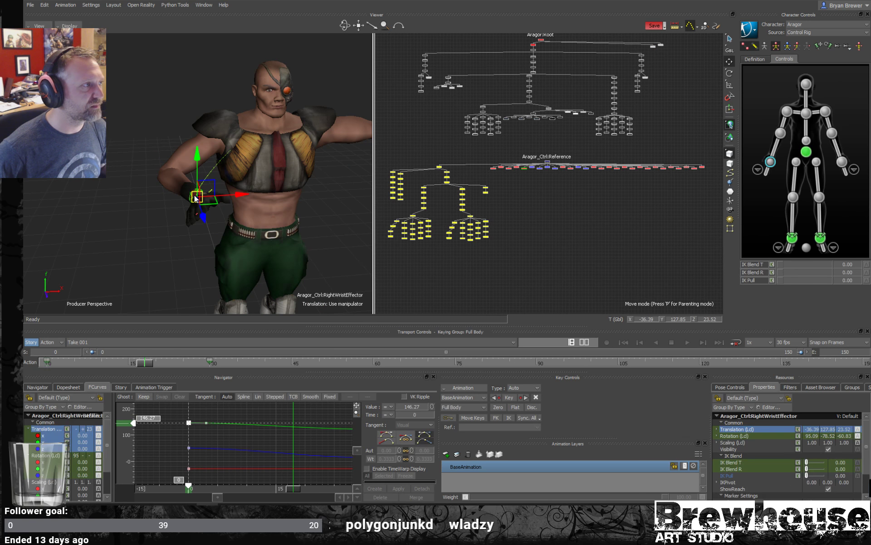
key(r)
drag(227, 224, 195, 199)
key(t)
key(r)
ctrl+drag(316, 187, 398, 176)
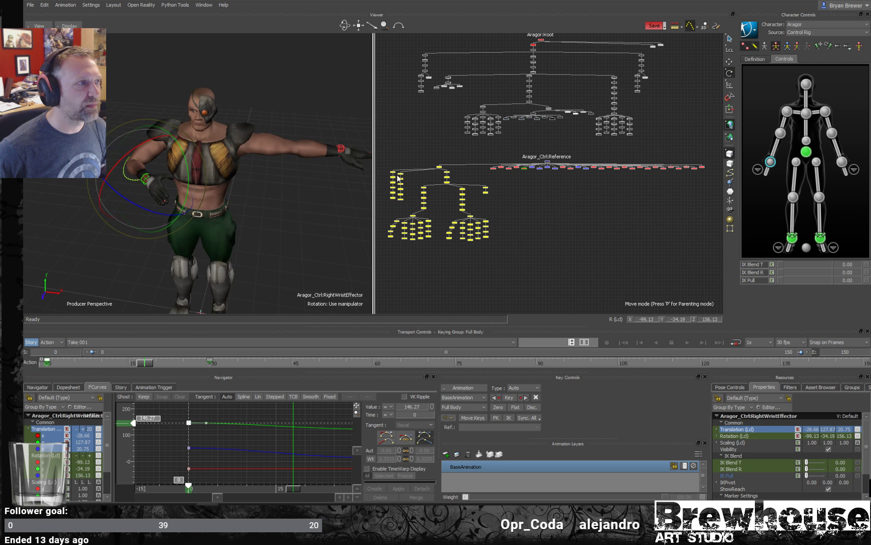
- Move the left wrist effector down in front of the left hip, to about X 14.33, Y 127.08, Z 41.98
click(842, 162)
key(t)
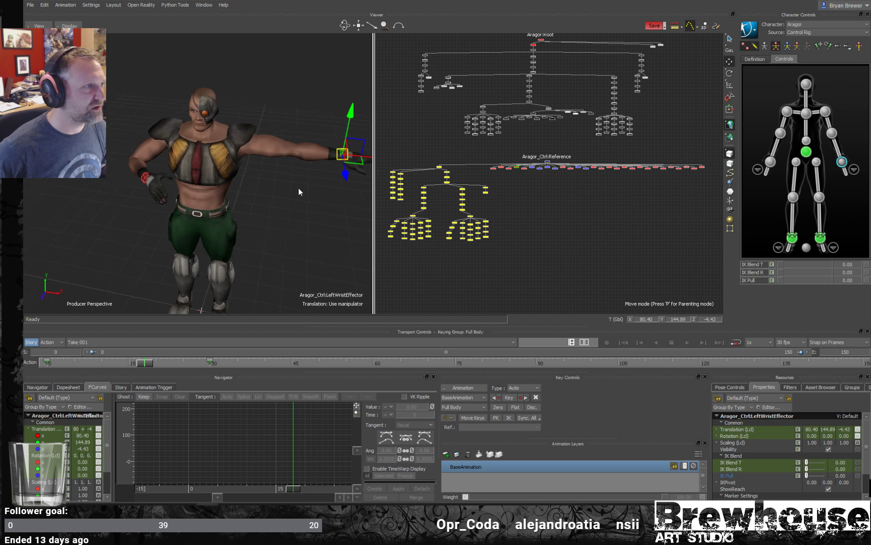
ctrl+drag(299, 187, 190, 213)
ctrl+shift+drag(190, 214, 221, 211)
drag(221, 211, 221, 220)
- Create an aux effector on the left wrist and parent it to the right wrist effector
right_click(839, 162)
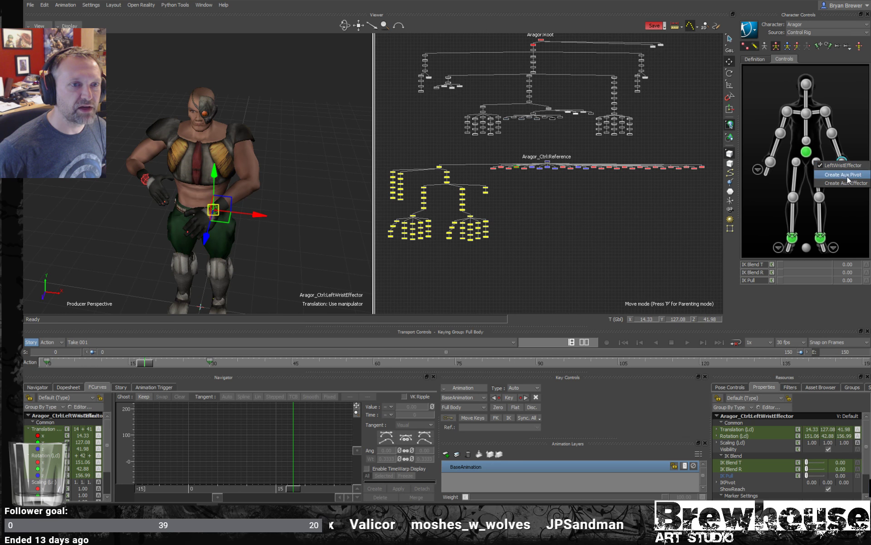
click(847, 183)
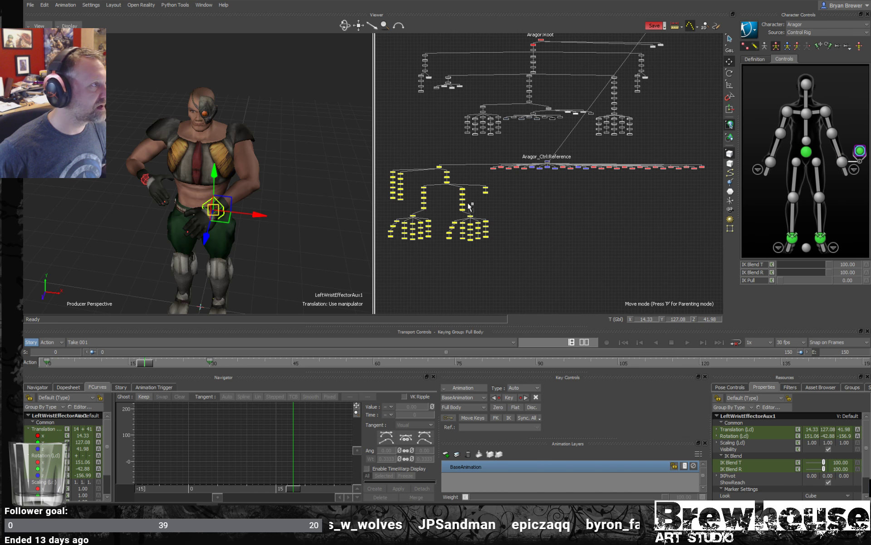
shift+click(146, 182)
alt+click(146, 181)
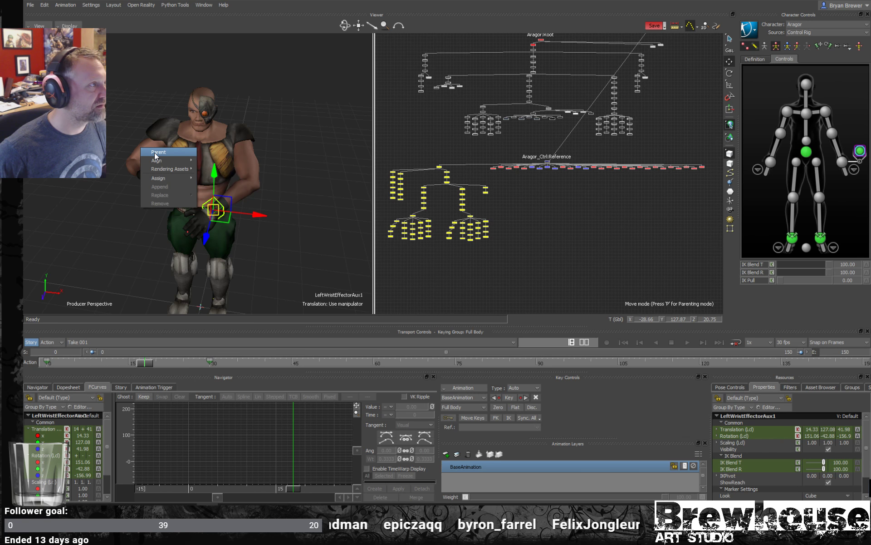
click(162, 153)
- Rotate the right wrist effector to test how the left hand follows through the parented aux effector
ctrl+shift+drag(214, 178, 232, 167)
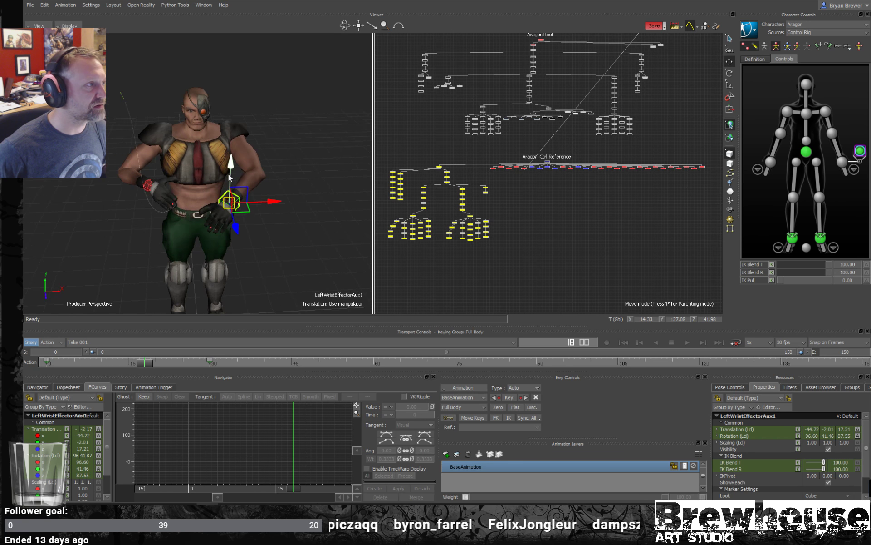
scroll(232, 167, up, 2)
click(135, 187)
key(r)
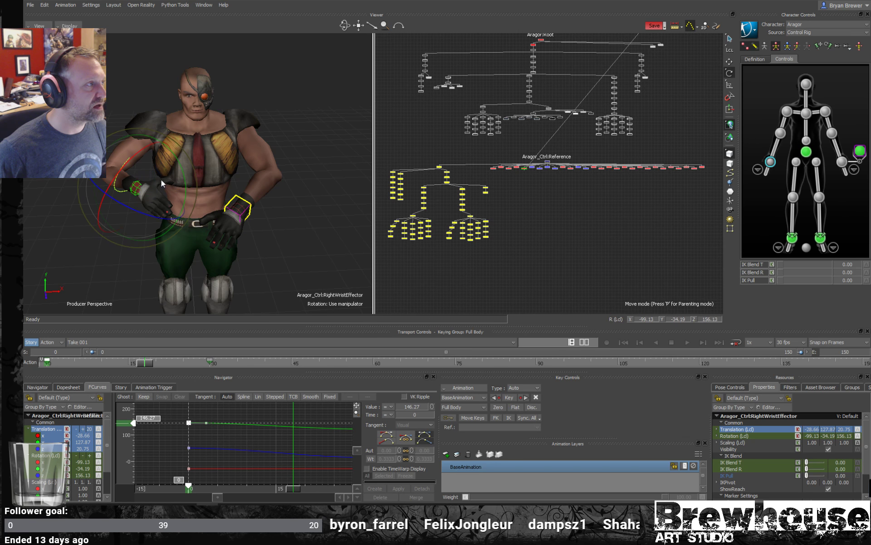
drag(162, 179, 172, 195)
scroll(215, 187, up, 3)
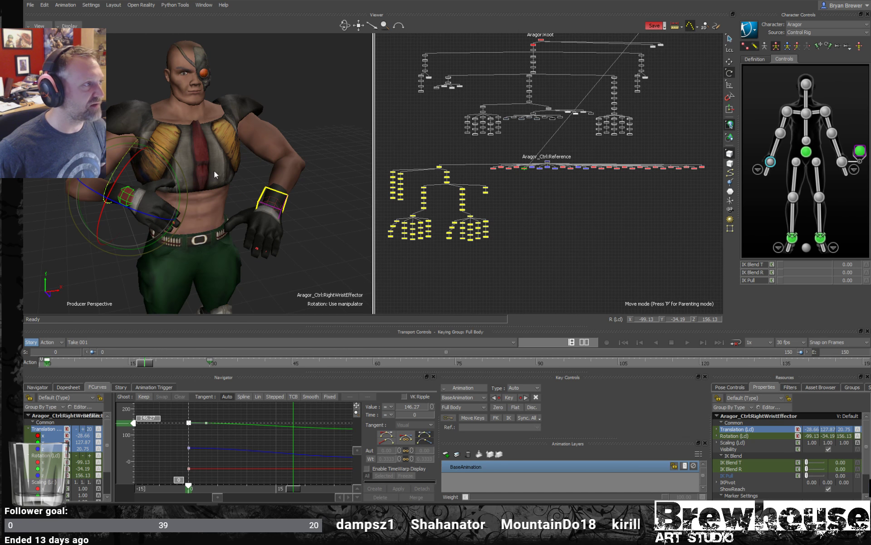
- Raise the right wrist effector to about Y 135.45 and rotate it, undoing the last test move
key(t)
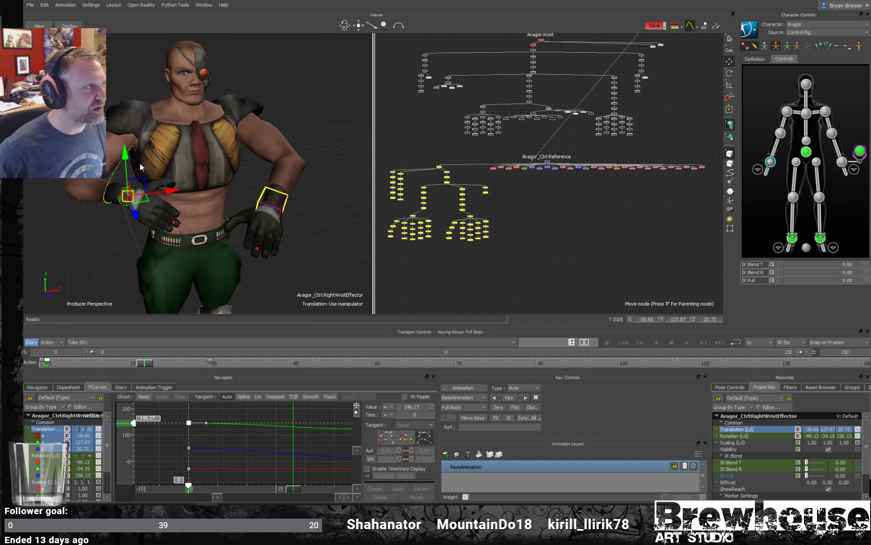
drag(129, 158, 130, 137)
key(r)
drag(162, 164, 143, 175)
key(t)
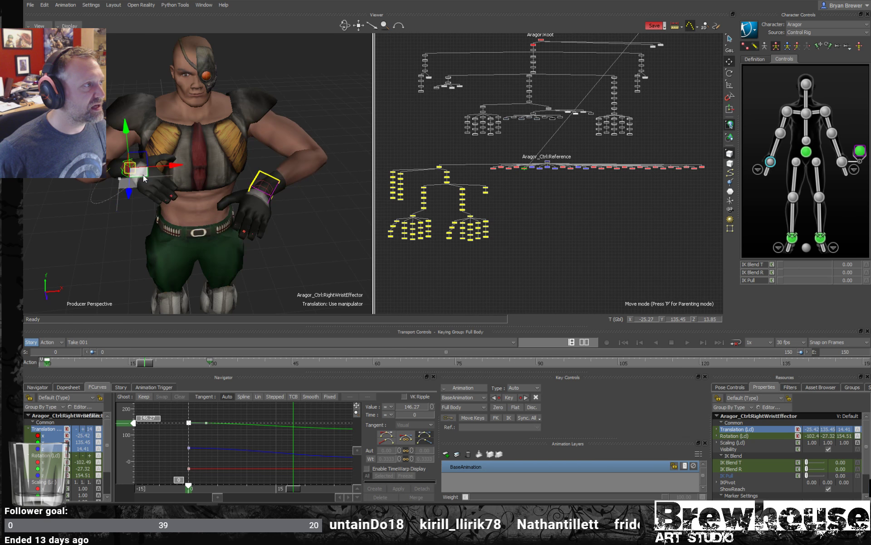
key(ctrl+z)
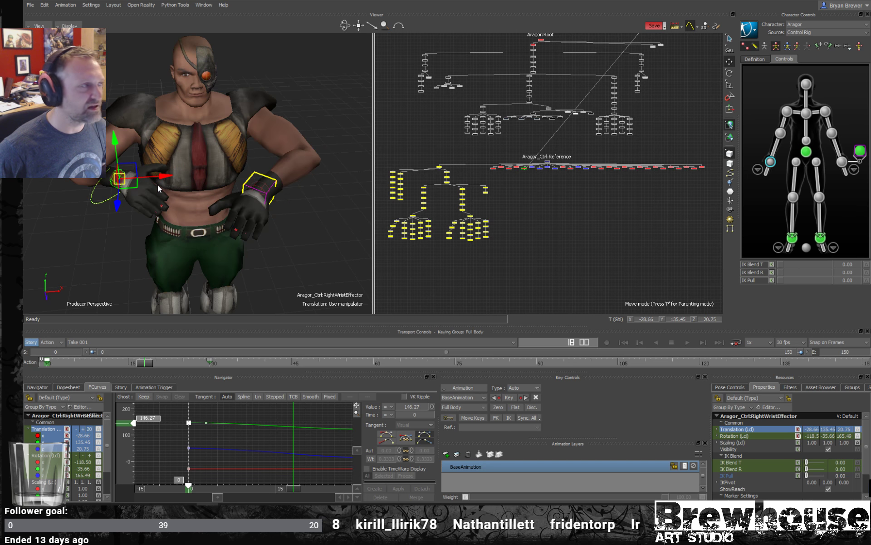
alt+right_drag(158, 185, 188, 188)
alt+drag(188, 188, 191, 186)
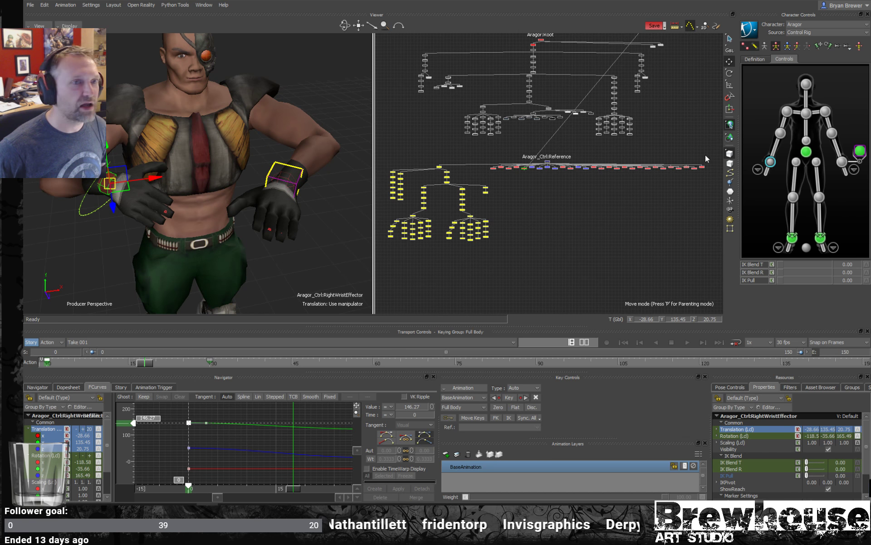
- Create an aux pivot on the right wrist and place it between the hands at about X -4.26, Y 132.62, Z 33.12
right_click(770, 163)
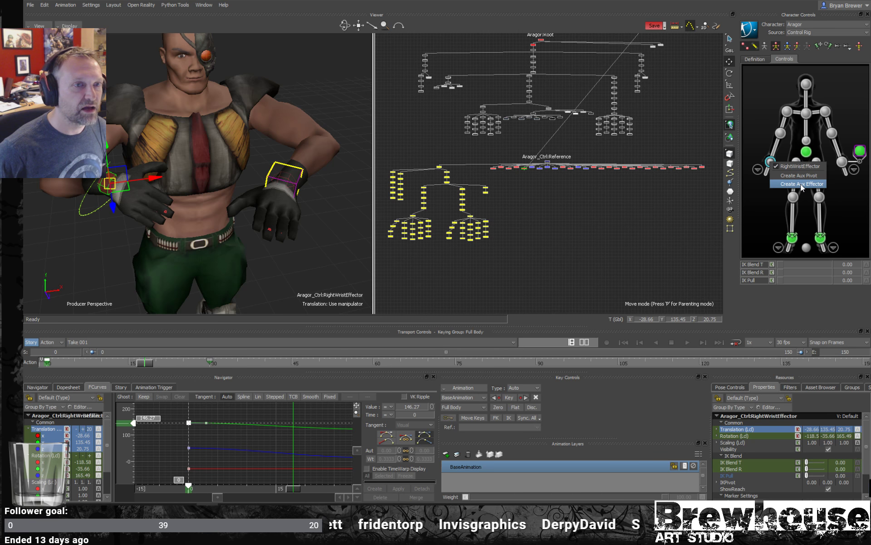
click(801, 176)
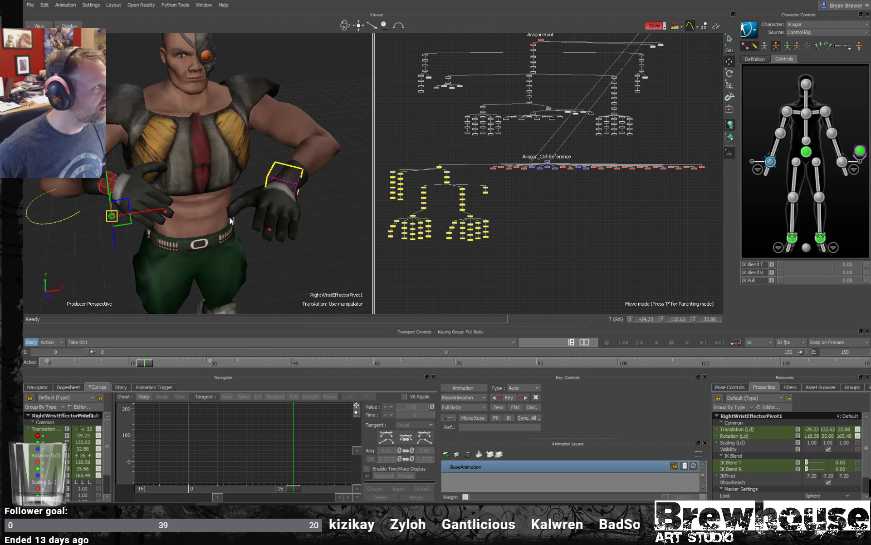
drag(122, 223, 138, 245)
drag(109, 237, 207, 232)
alt+drag(207, 232, 227, 227)
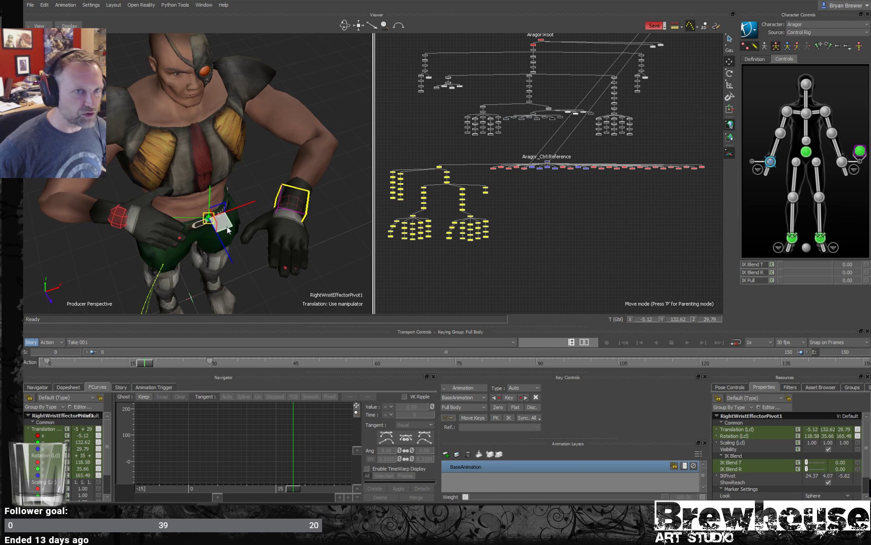
alt+drag(229, 242, 245, 214)
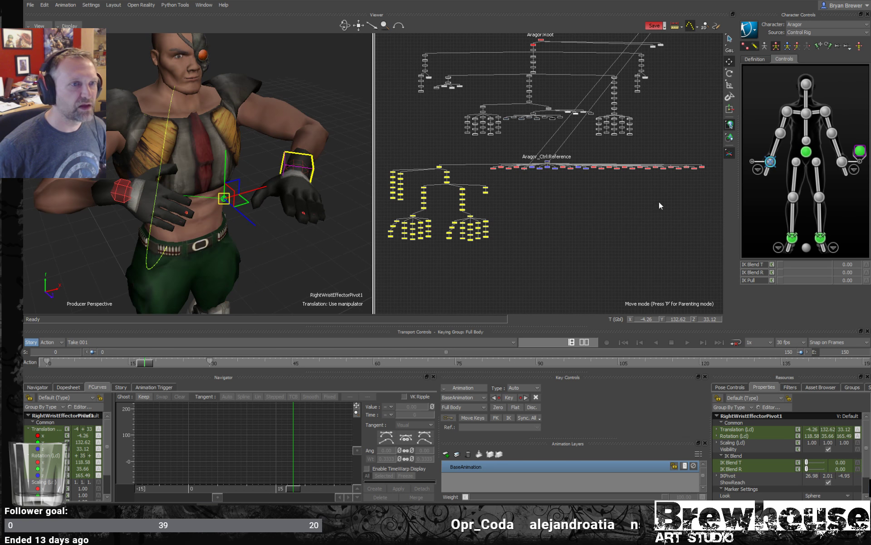
- Switch the selection mode from Pivot back to Model
click(730, 155)
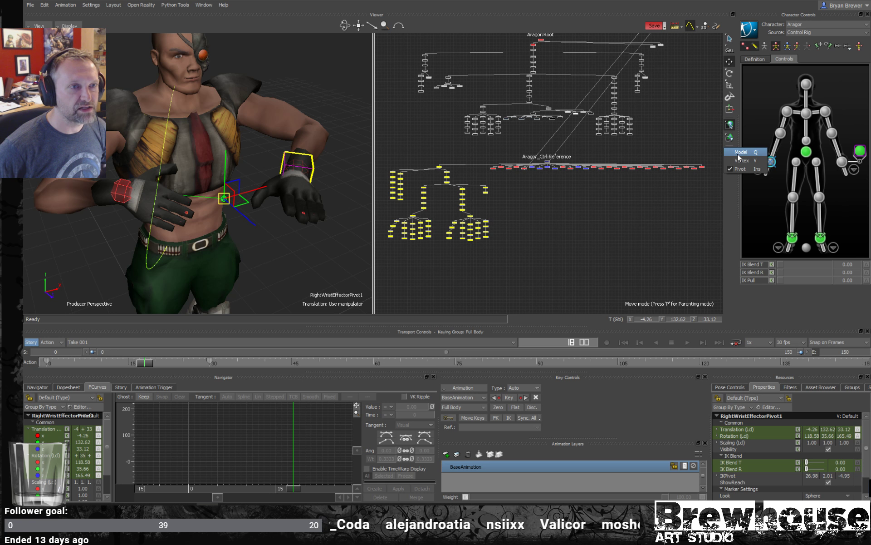
click(713, 146)
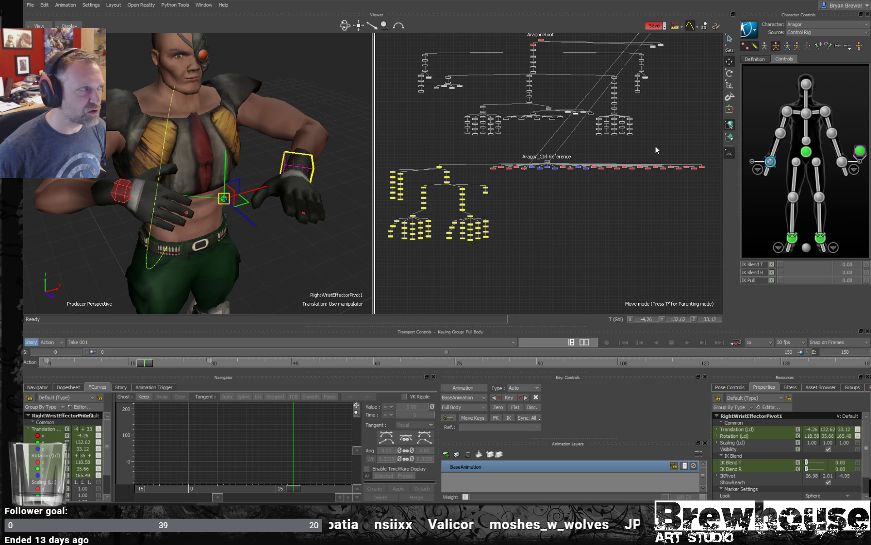
key(Escape)
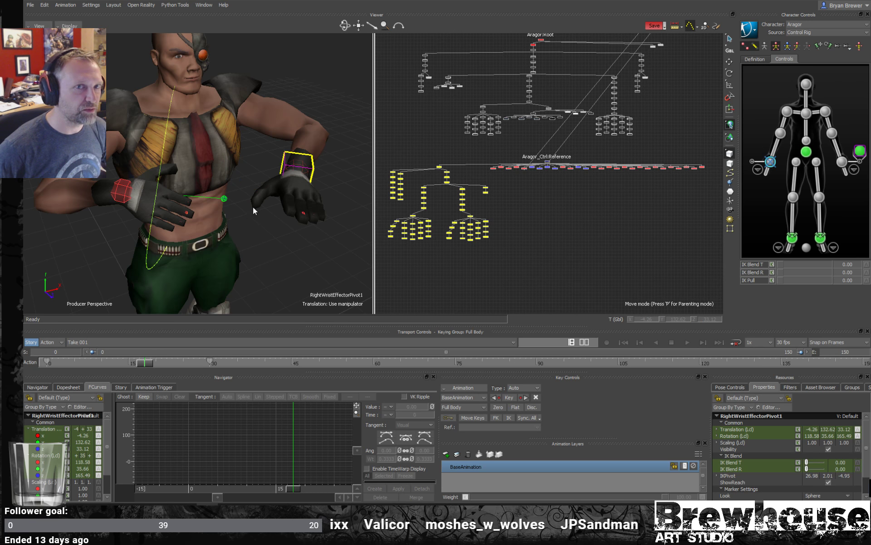
- Rotate and move the right wrist aux pivot to test both hands moving around it, and undo the last move
key(r)
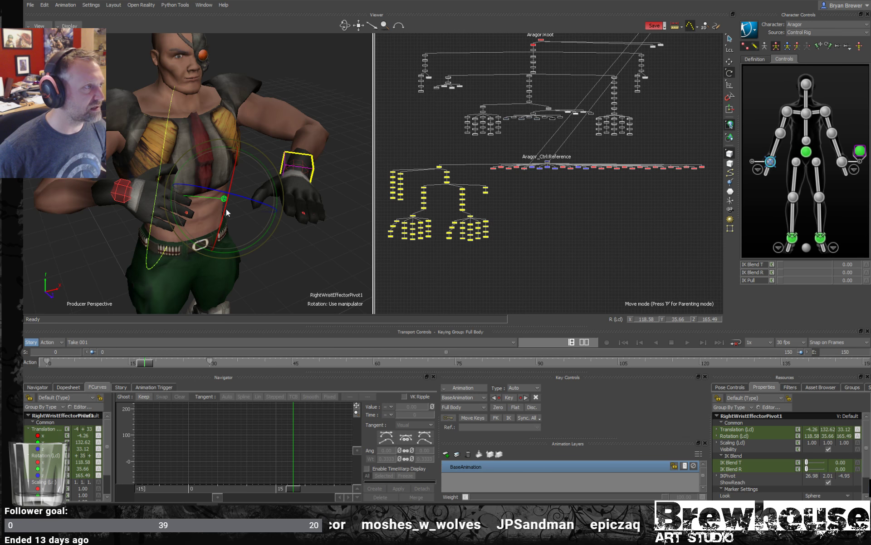
mouse_move(224, 203)
mouse_down()
mouse_move(217, 209)
mouse_move(231, 214)
mouse_up()
key(ctrl+z)
click(99, 183)
drag(110, 186, 218, 205)
click(190, 206)
key(t)
key(r)
key(t)
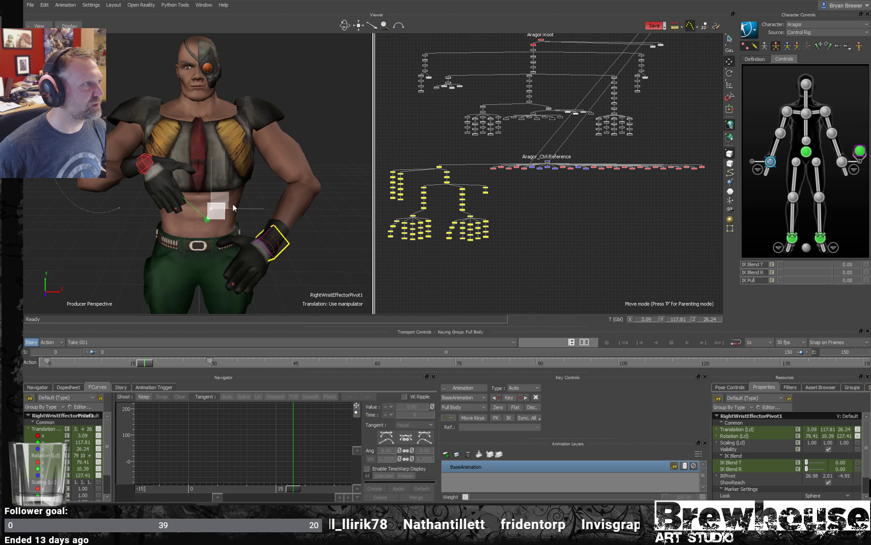
key(ctrl+z)
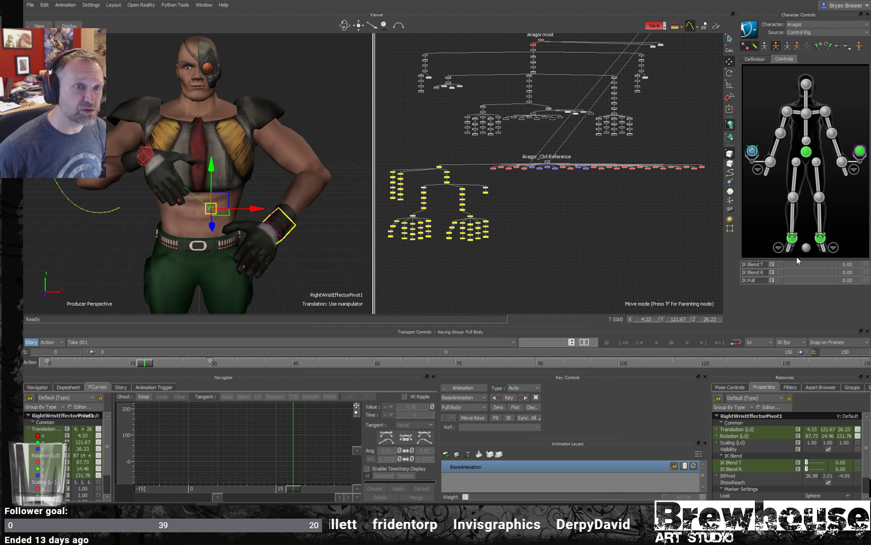
- Set the right wrist aux pivot's IK Blend T and IK Blend R to 100, and rotate and lower it to about Y 117.57
drag(783, 265, 844, 266)
drag(787, 272, 855, 274)
key(e)
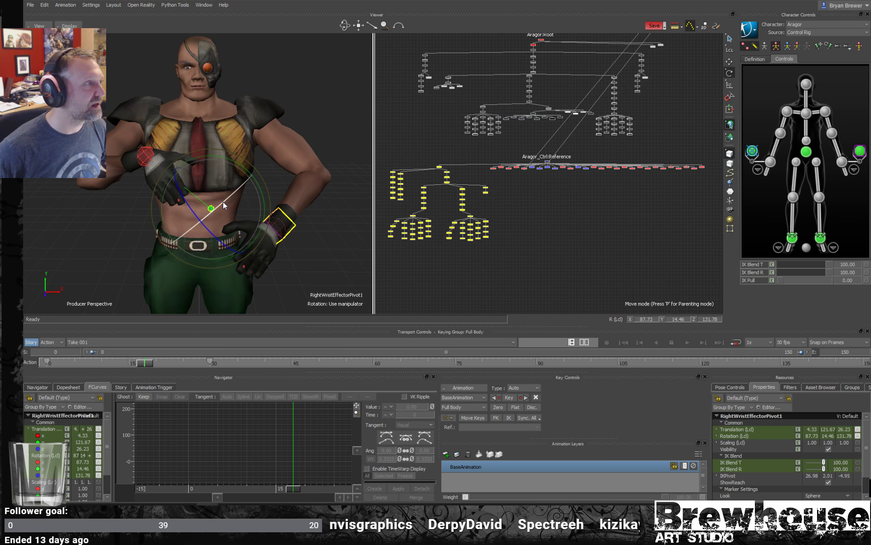
drag(231, 199, 251, 213)
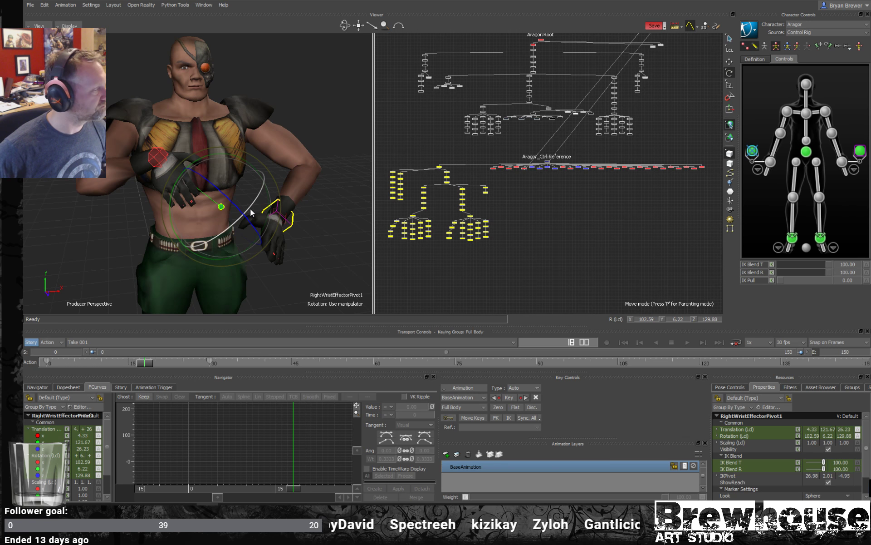
mouse_move(253, 214)
alt+right_down()
mouse_move(275, 216)
mouse_move(243, 213)
alt+right_up()
mouse_move(243, 213)
alt+mouse_down()
mouse_move(218, 212)
mouse_move(213, 202)
mouse_move(234, 199)
alt+mouse_up()
key(t)
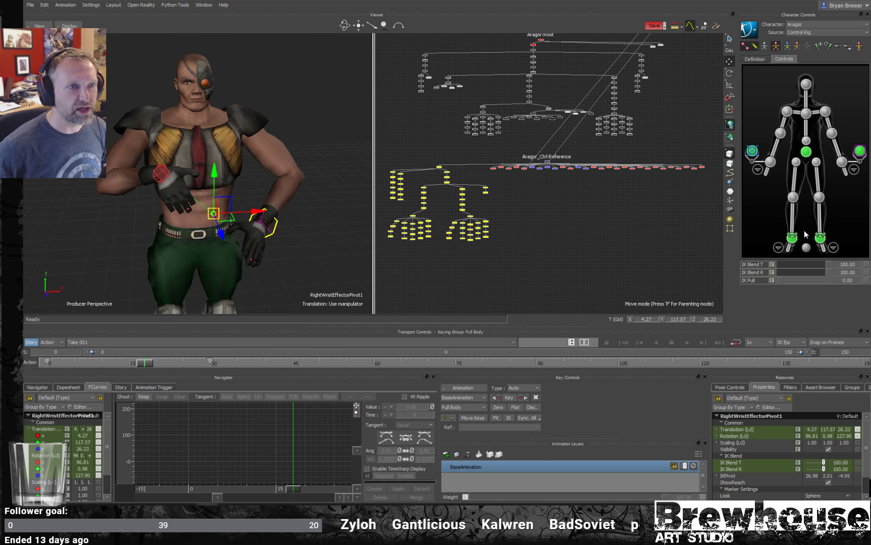
- Pin the right wrist's translation and rotation, and move its aux pivot to about X 2.37, Y 115.39
click(817, 47)
click(827, 46)
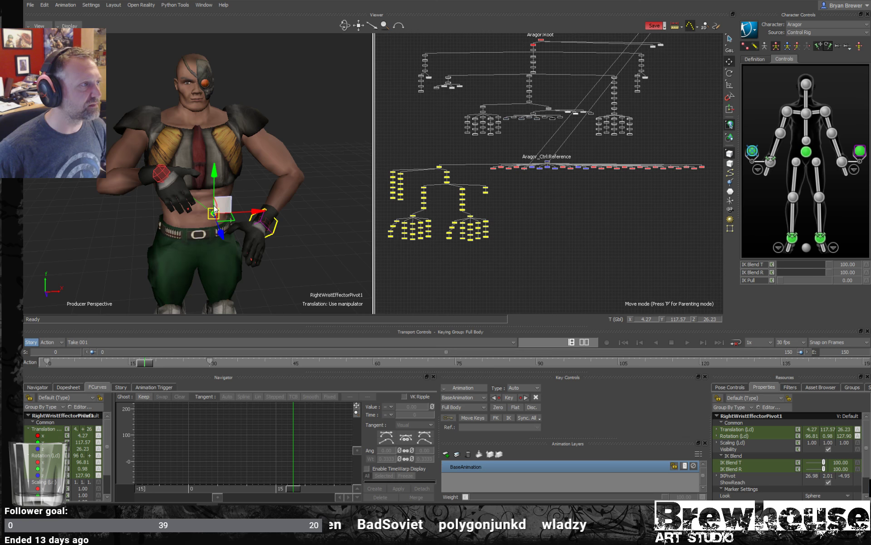
drag(229, 226, 247, 226)
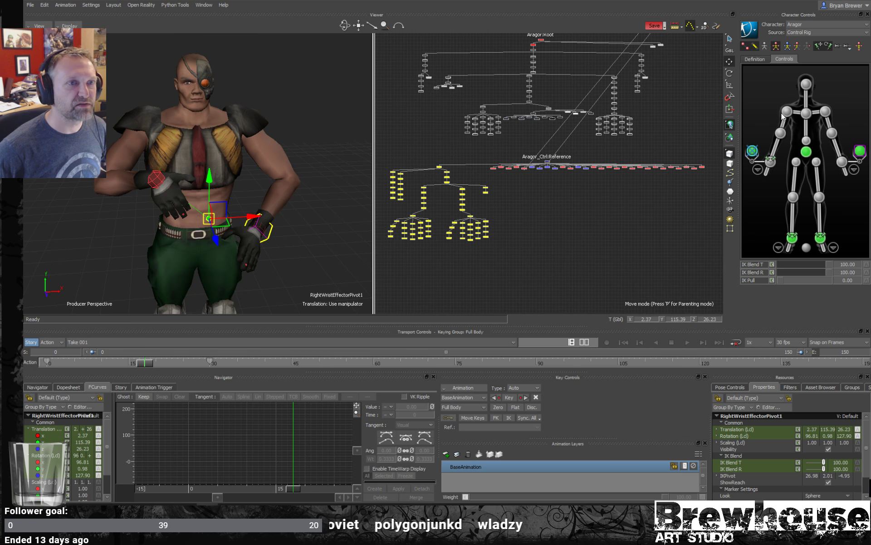
- Test rotating the right shoulder and right wrist effectors, undoing each trial rotation
click(784, 112)
key(e)
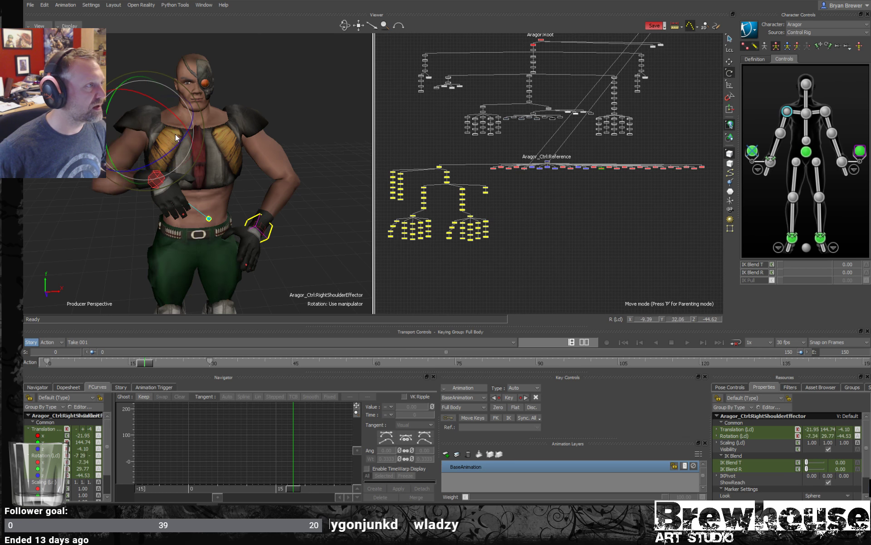
click(161, 181)
key(ctrl+z)
key(ctrl+z)
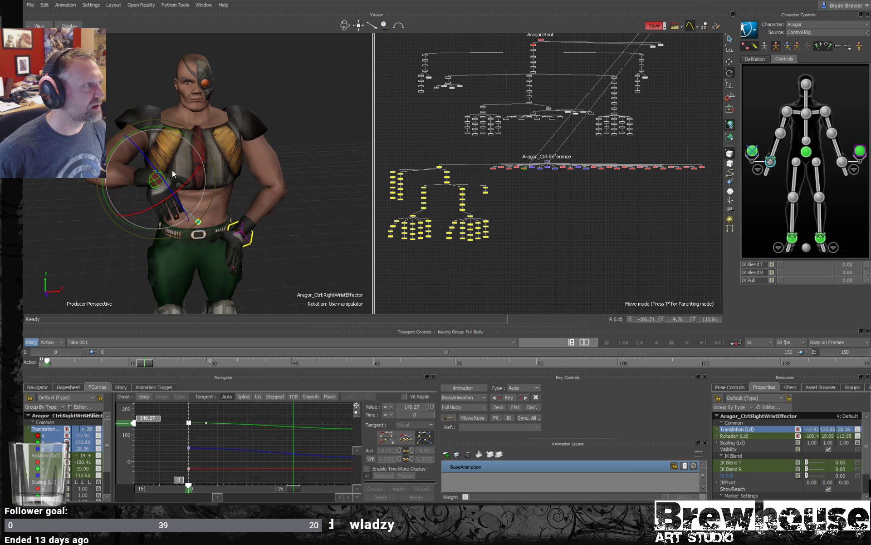
drag(172, 170, 213, 193)
key(ctrl+z)
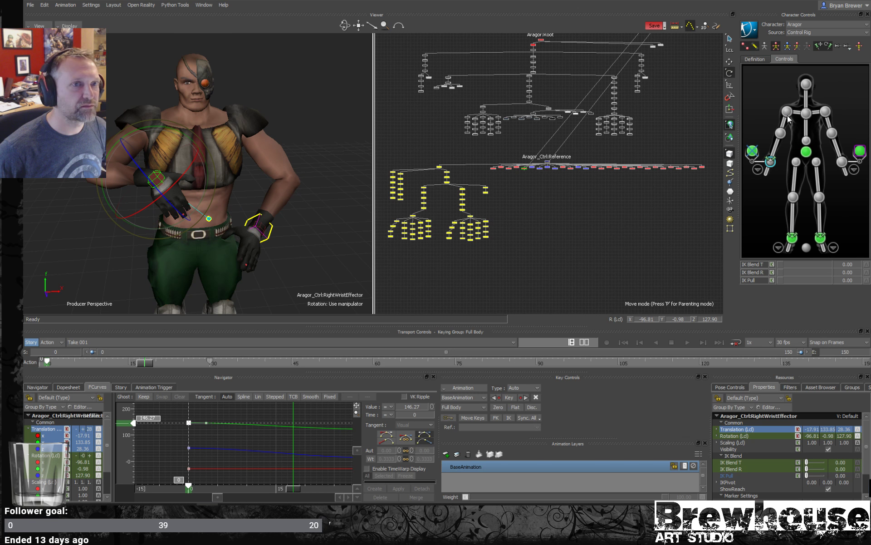
- Test rotating the left shoulder effector and undo the trial
click(826, 112)
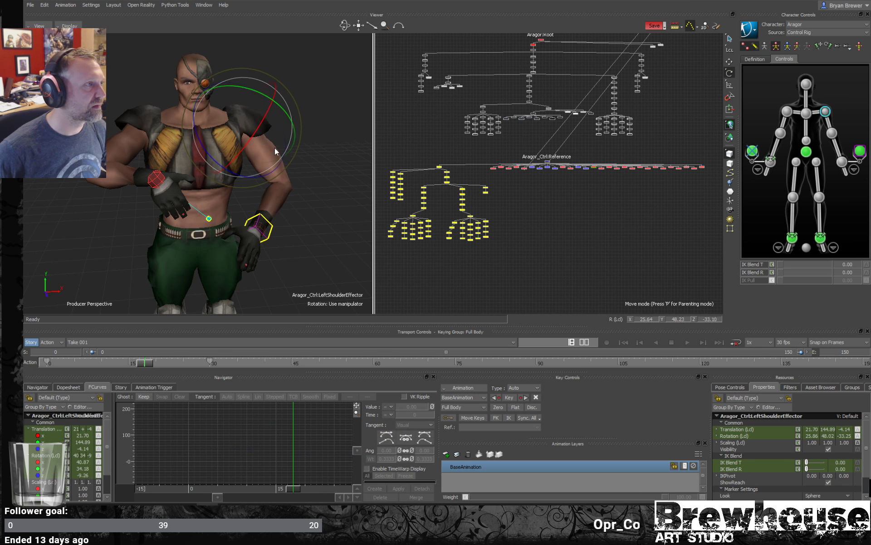
click(314, 164)
key(ctrl+z)
key(ctrl+z)
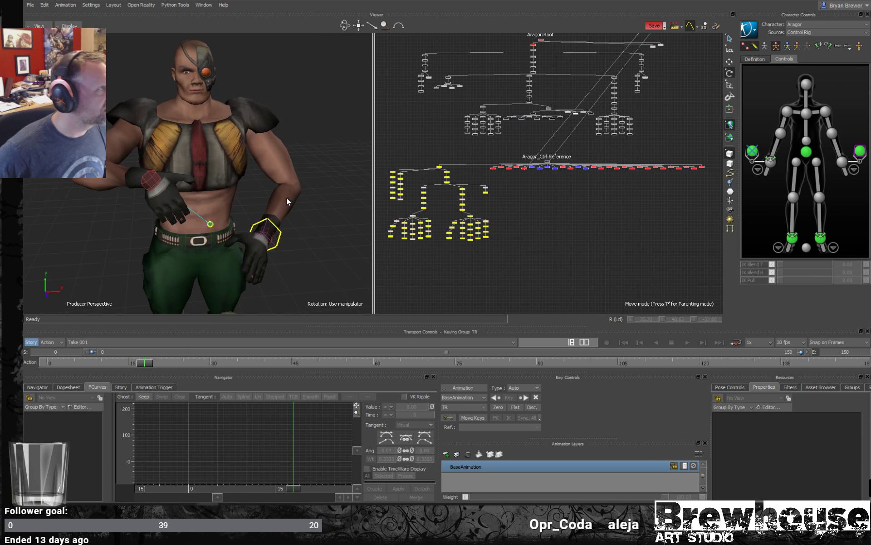
- Select the right wrist effector, and switch the selection to its aux pivot
alt+drag(269, 195, 223, 203)
alt+right_drag(222, 203, 241, 221)
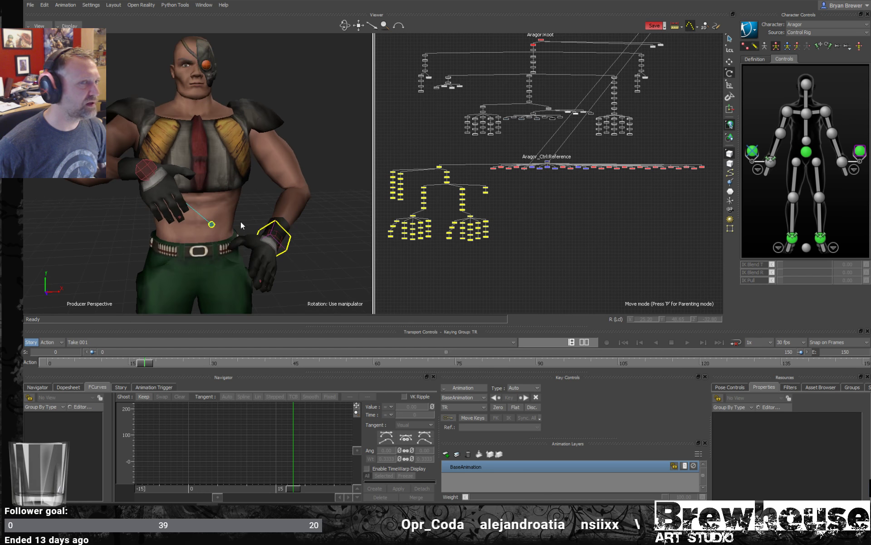
alt+drag(241, 222, 249, 215)
click(767, 161)
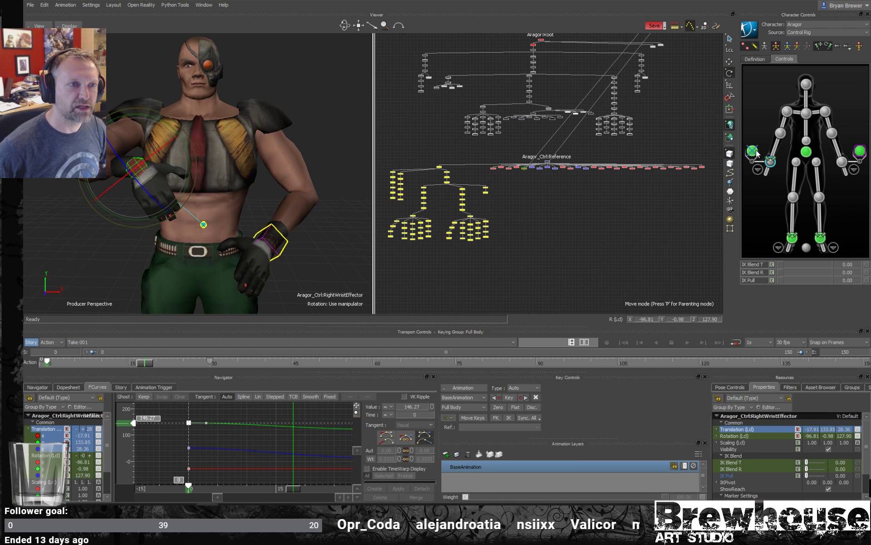
click(752, 153)
click(752, 154)
click(756, 153)
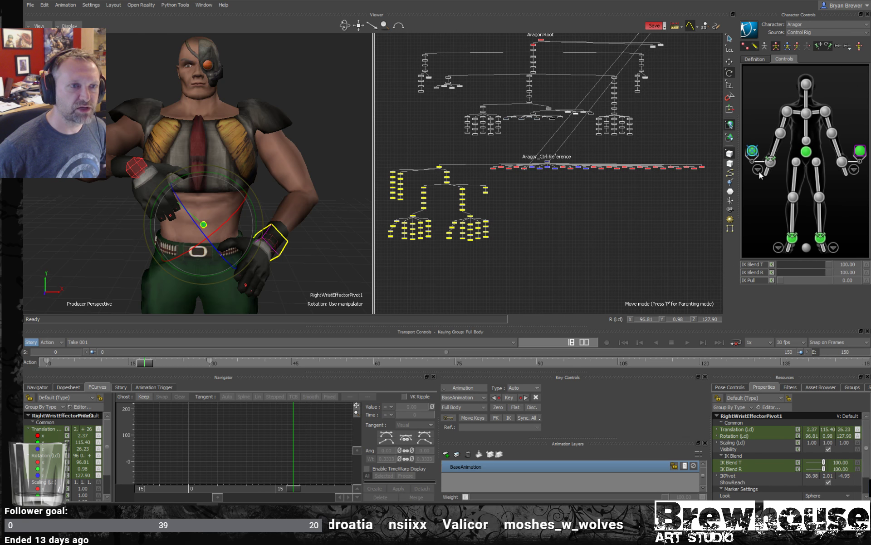
- Check the aux pivot and aux effector options of the right hand's index effector, and return to the full-body controls
click(758, 171)
click(768, 117)
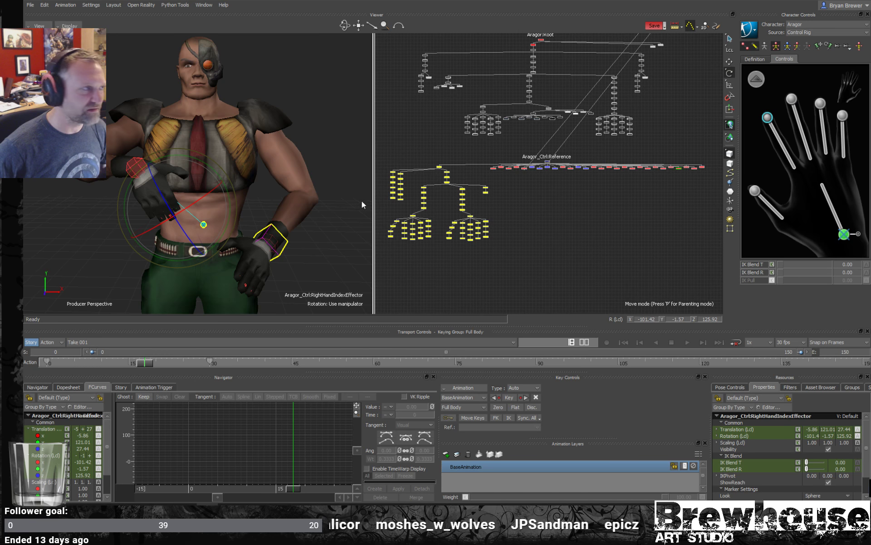
right_click(768, 118)
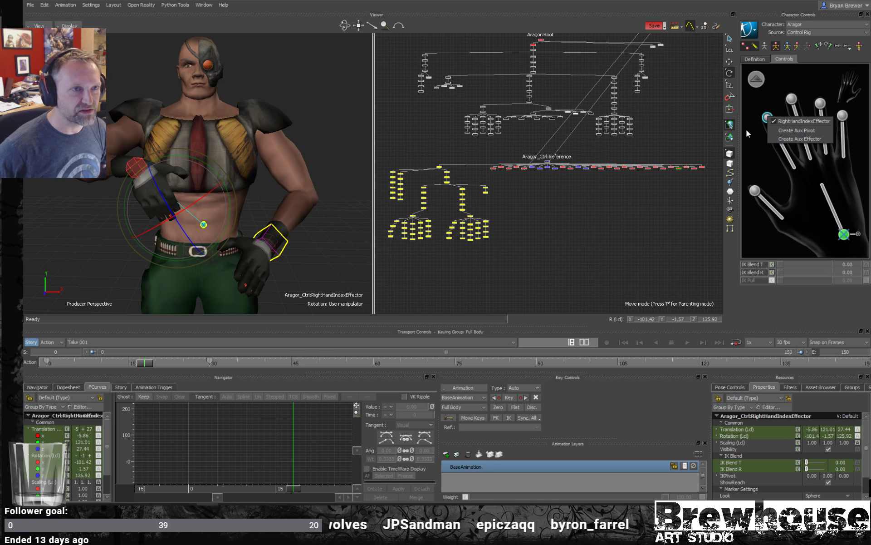
click(757, 80)
click(756, 80)
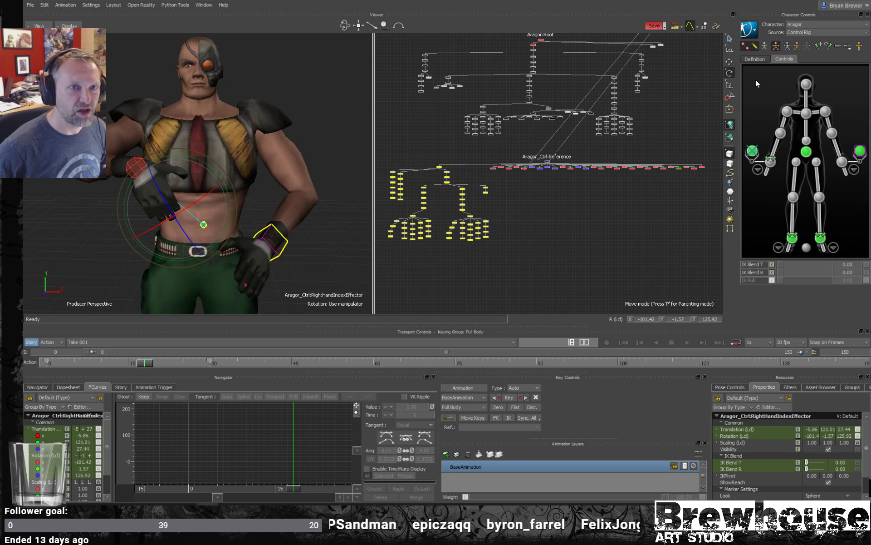
- Rotate the right wrist aux pivot to about X 90.79, Y 18.88, Z 153.13
alt+drag(168, 251, 224, 249)
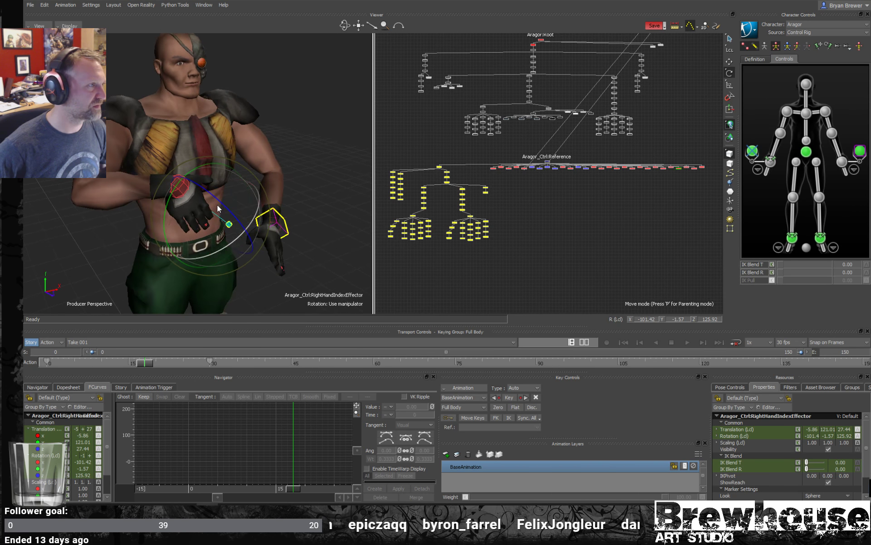
drag(206, 196, 200, 227)
click(756, 152)
alt+middle_drag(201, 227, 213, 128)
alt+right_drag(189, 192, 244, 237)
- Create an aux pivot on the left ankle effector
alt+drag(244, 237, 232, 242)
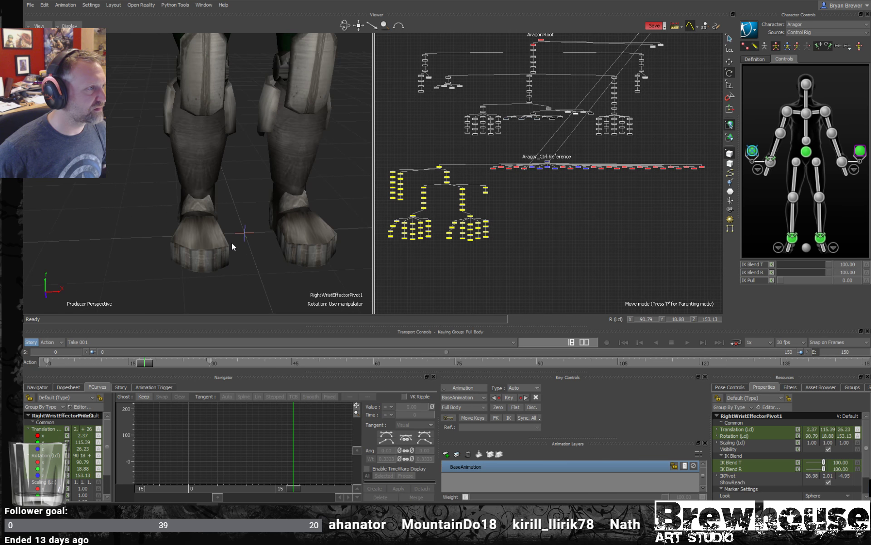
alt+right_drag(232, 242, 264, 243)
alt+middle_drag(264, 244, 210, 244)
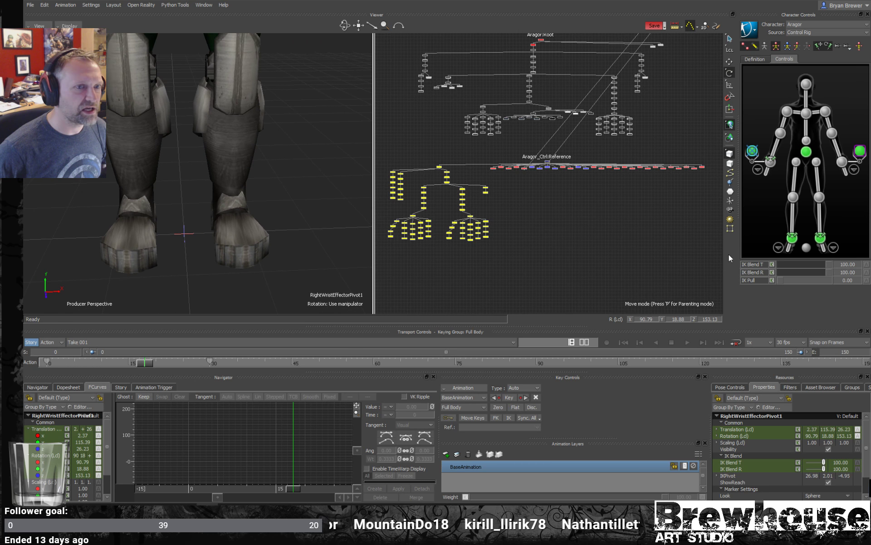
click(820, 238)
right_click(820, 238)
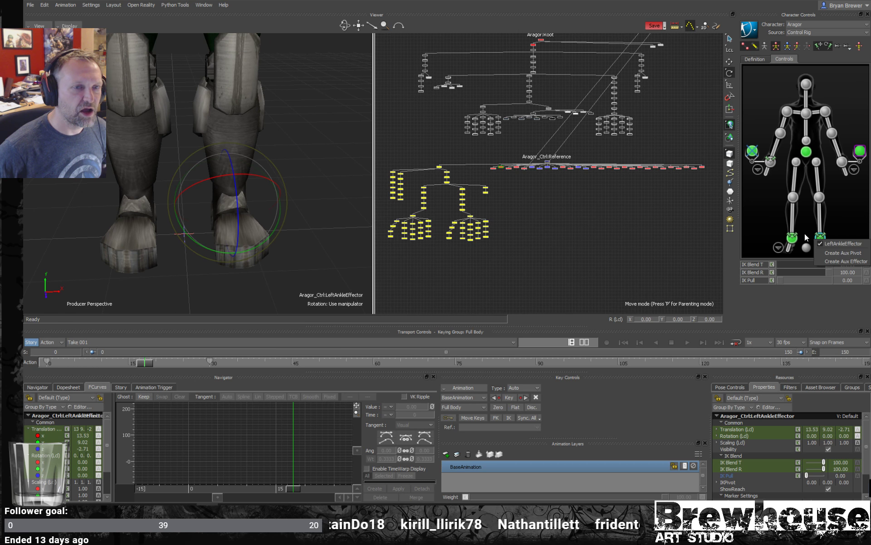
click(465, 246)
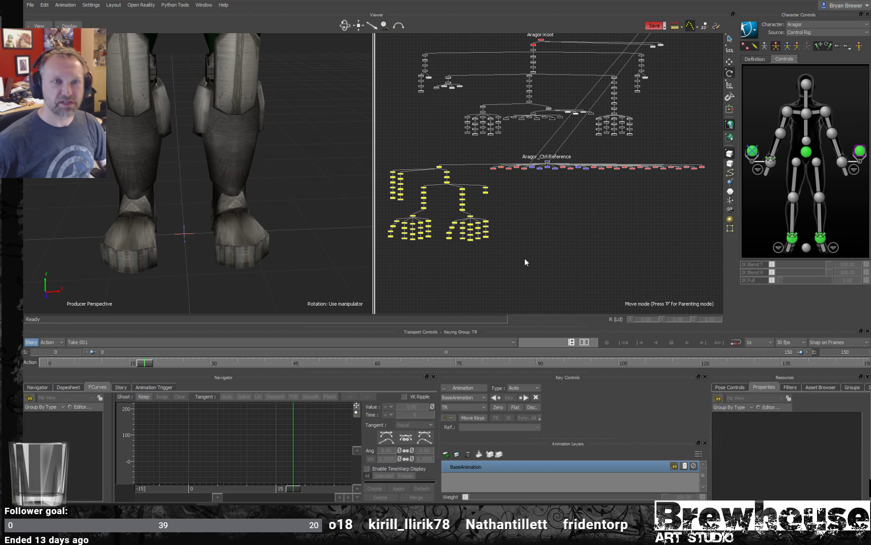
click(820, 238)
right_click(820, 239)
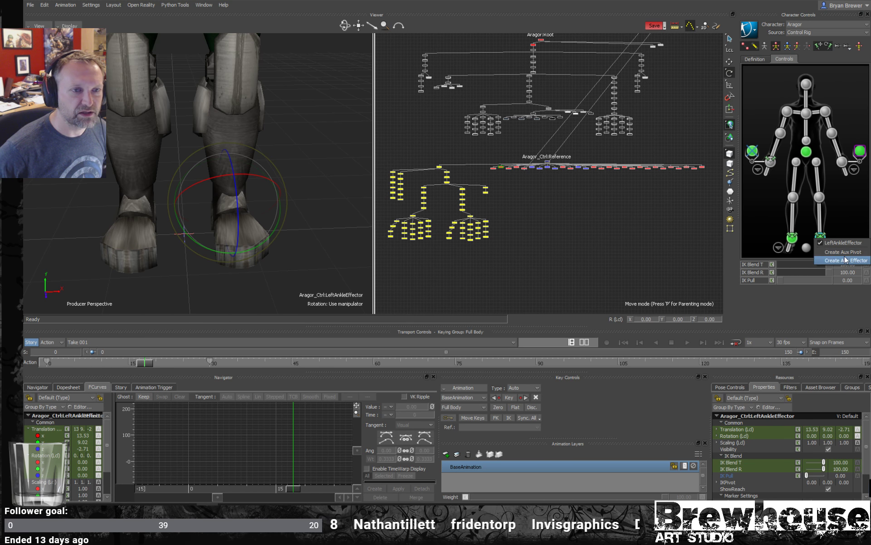
click(845, 253)
- Place the left ankle aux pivot on the floor at the foot's inner front edge, about X 8.07, Y 0, Z 9.85
drag(218, 164, 226, 240)
alt+drag(227, 250, 193, 204)
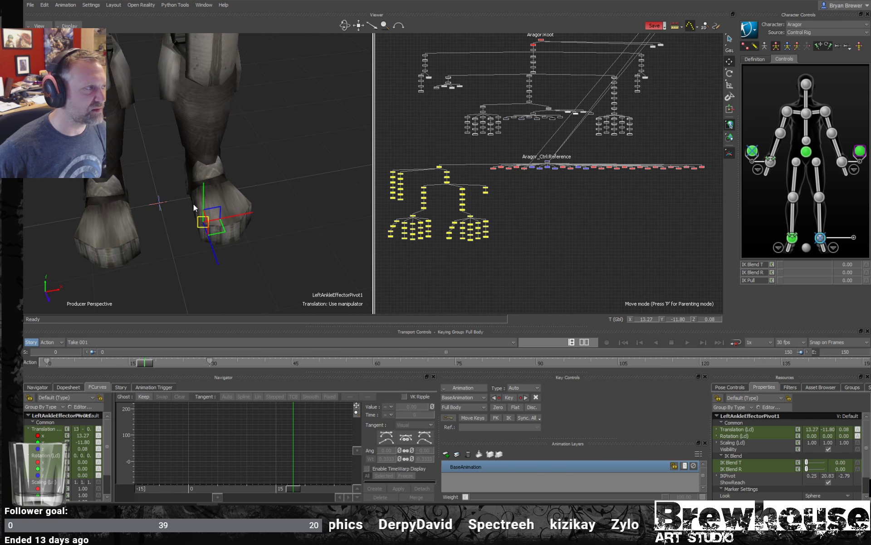
alt+drag(277, 199, 248, 205)
click(685, 319)
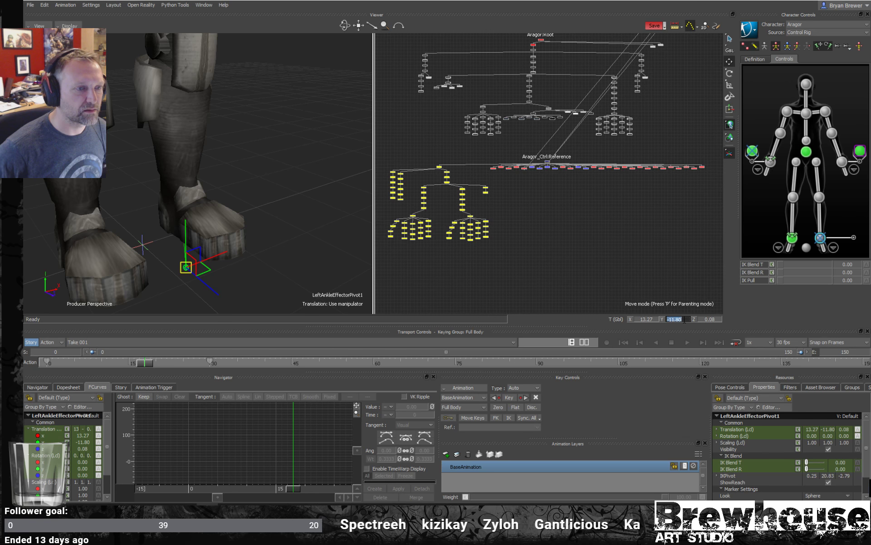
text(0)
key(Return)
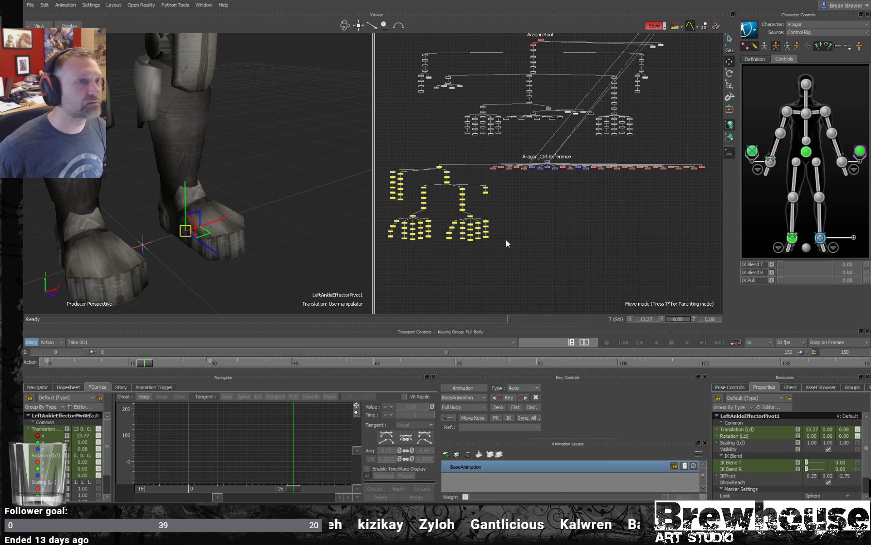
drag(205, 237, 208, 267)
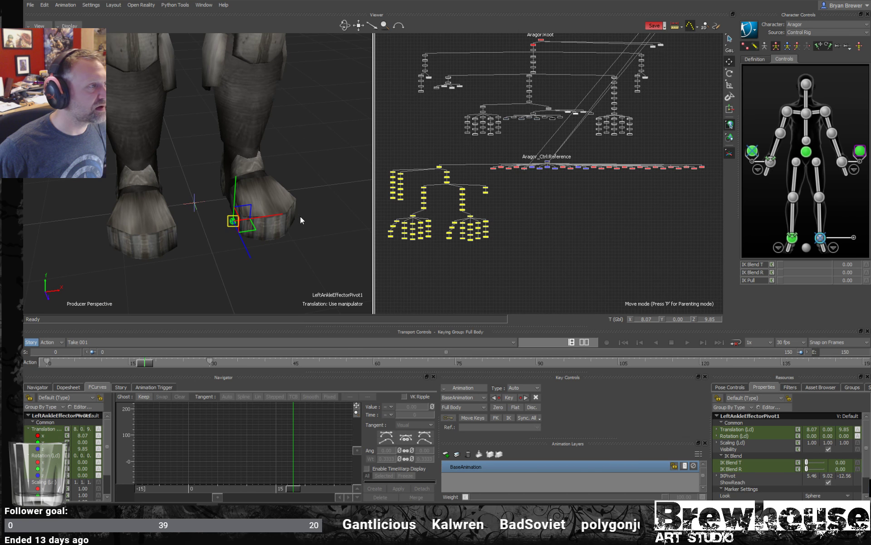
- Create a second left ankle aux pivot and place it at the foot's outer edge, about X 24.46, Y 0, Z 11.10
click(852, 238)
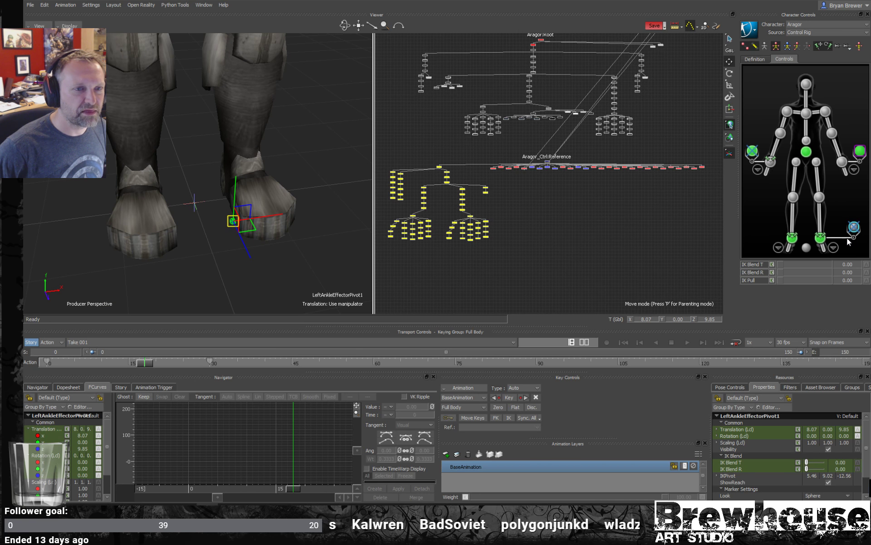
right_click(822, 239)
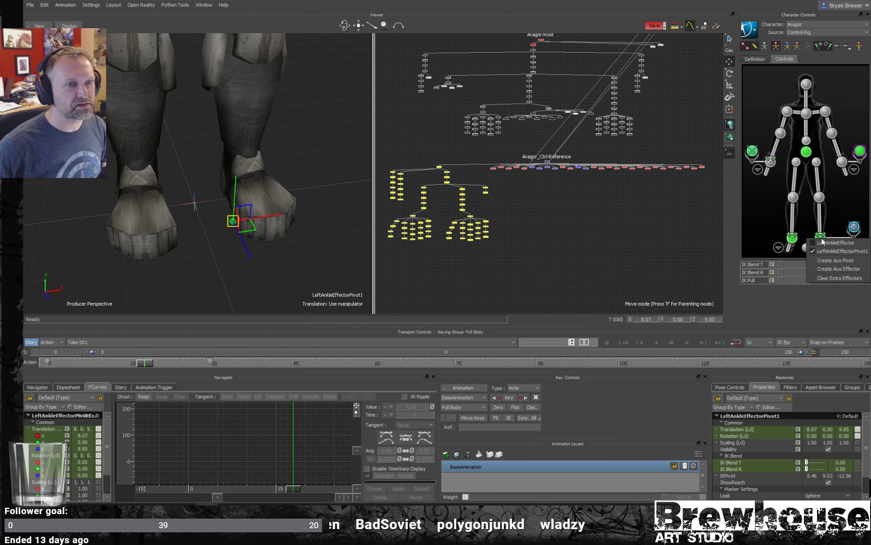
click(840, 260)
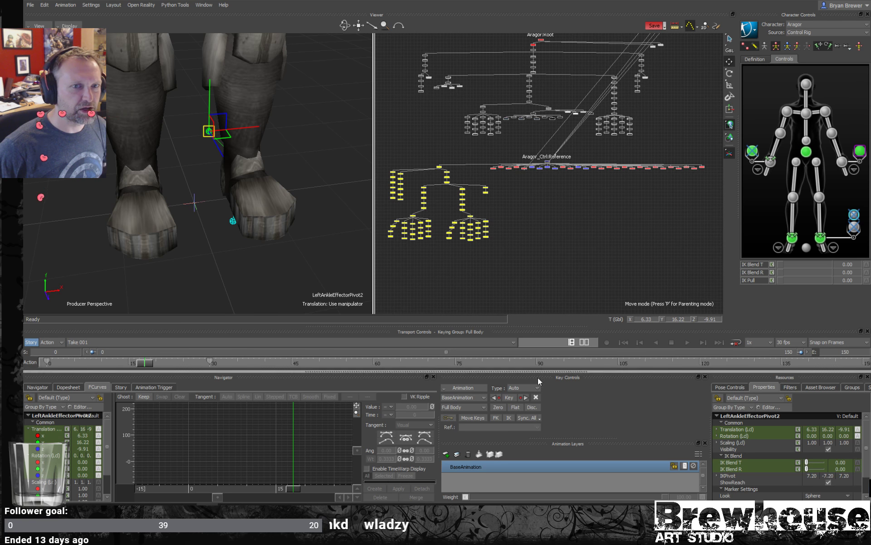
double_click(680, 318)
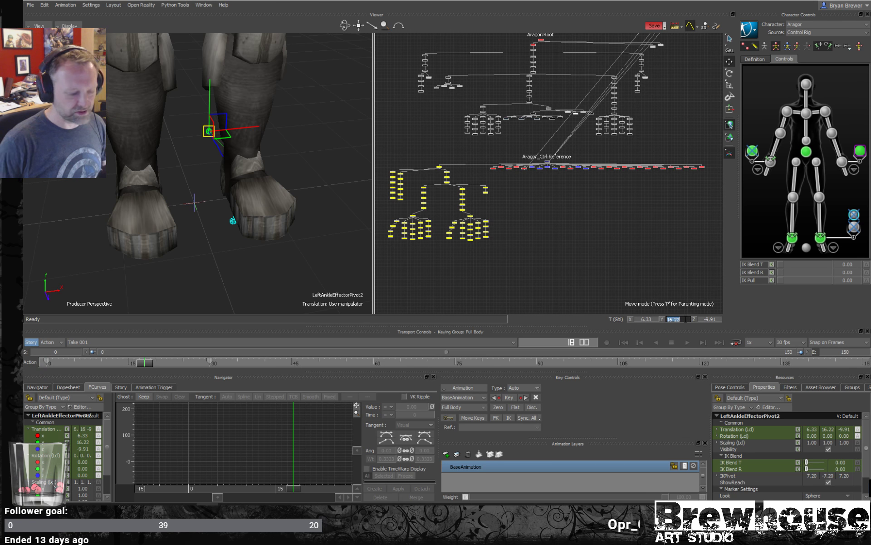
text(0)
key(Return)
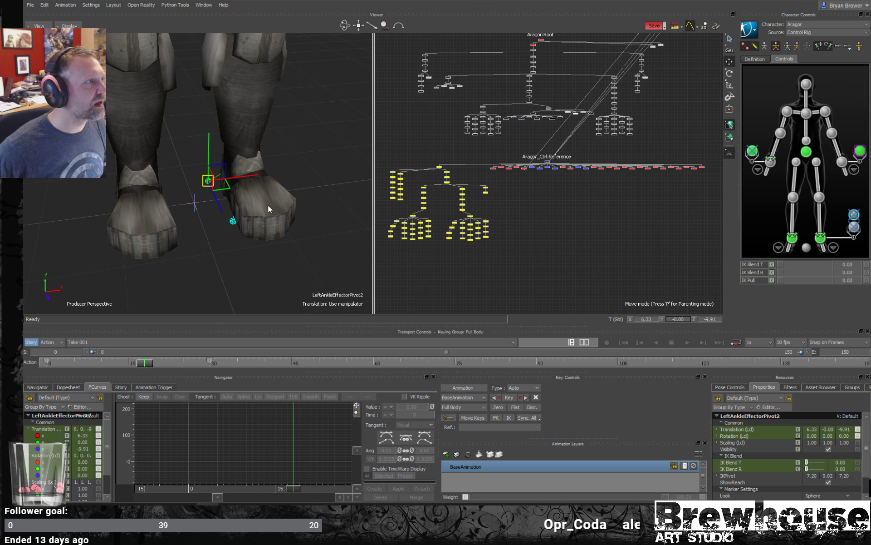
drag(230, 184, 321, 222)
key(Escape)
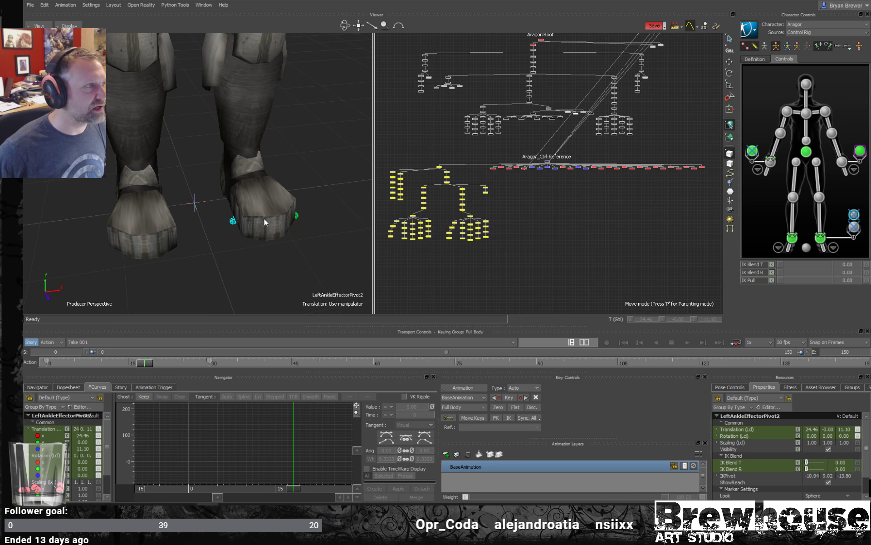
- Test rolling the left foot around its inner aux pivot, ending at a Z rotation of about 1.43
ctrl+shift+drag(264, 216, 280, 208)
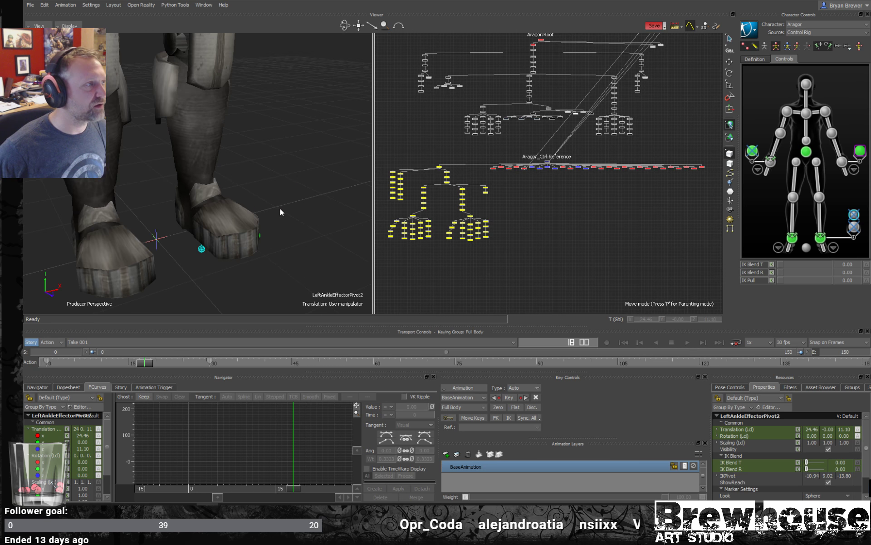
click(201, 248)
key(e)
ctrl+shift+drag(266, 243, 212, 197)
mouse_move(222, 194)
mouse_down()
mouse_move(214, 195)
mouse_move(228, 195)
mouse_up()
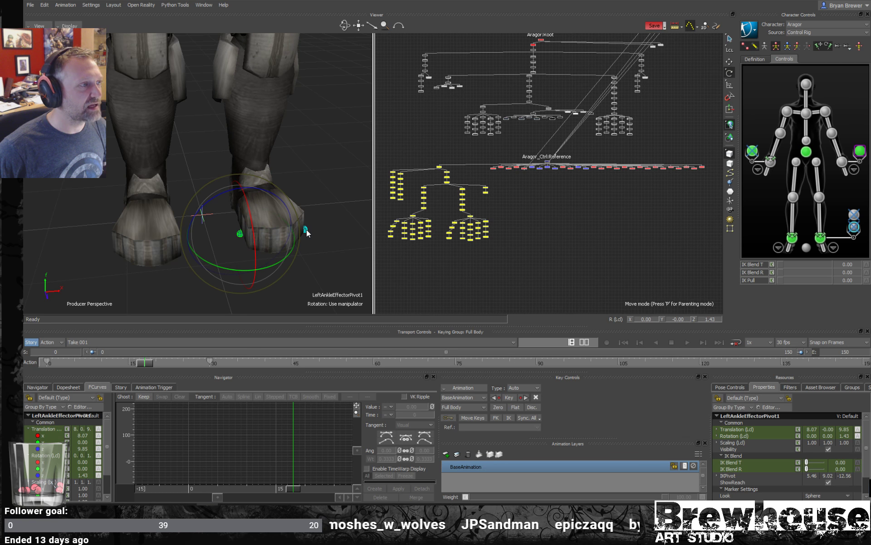
- Roll the left foot around its outer aux pivot to about Z -27.25, and undo the rotation
click(306, 231)
drag(279, 195, 295, 194)
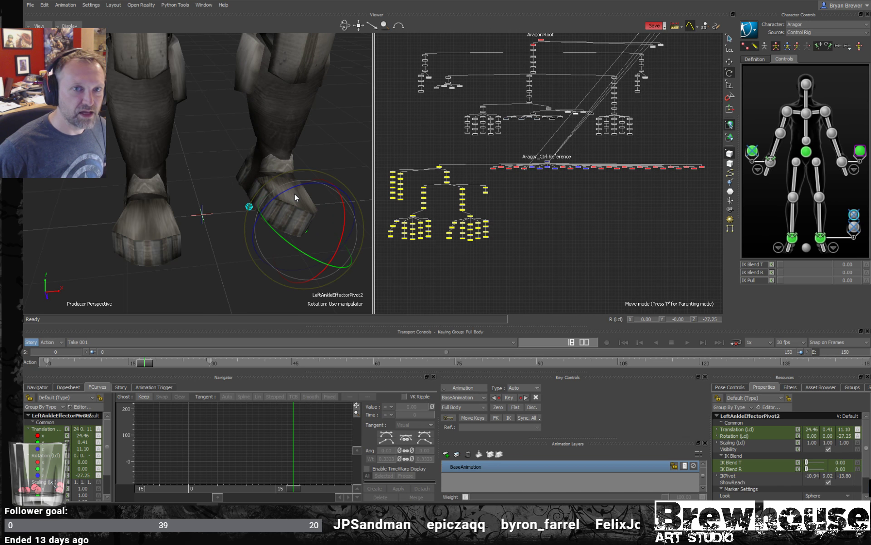
key(ctrl+z)
- Examine the character from the feet up to the wrist effectors and the aux pivot at the waist
alt+right_drag(265, 216, 225, 205)
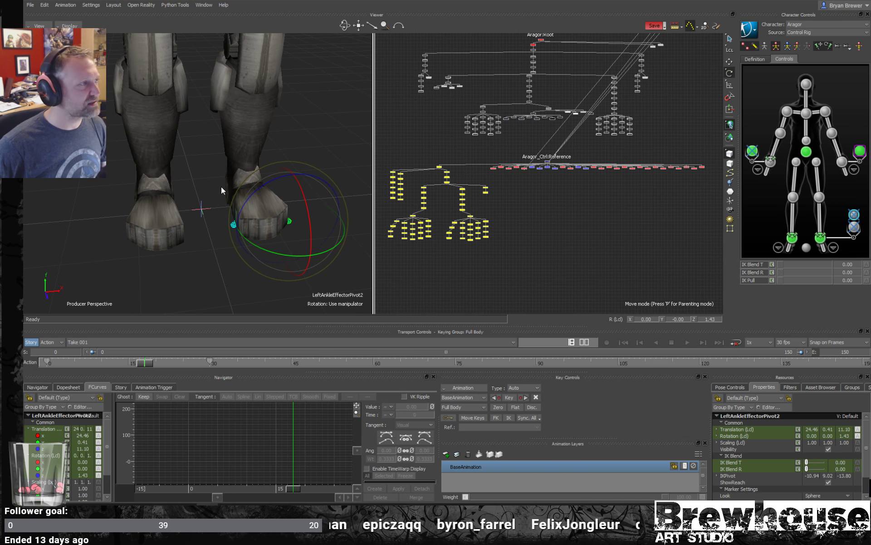
alt+middle_drag(221, 187, 222, 224)
alt+right_drag(222, 224, 154, 219)
alt+middle_drag(174, 199, 176, 232)
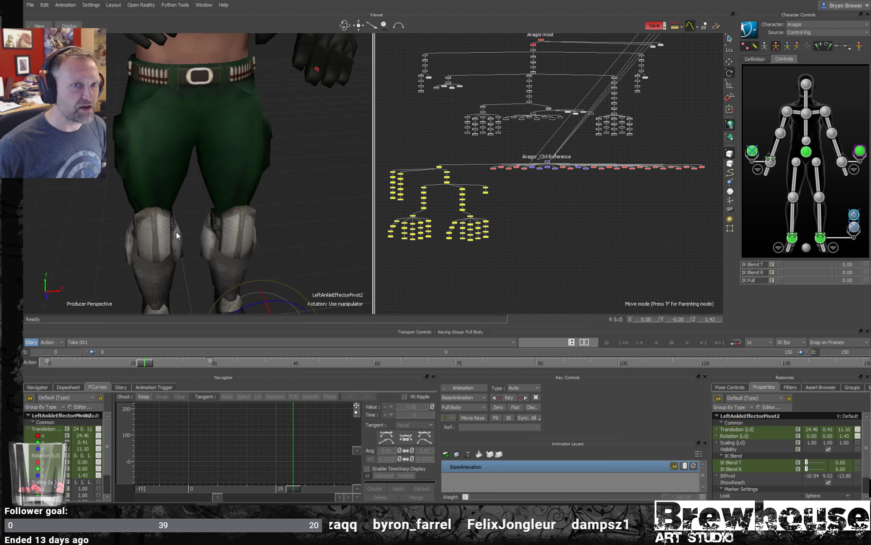
alt+right_drag(176, 231, 109, 204)
alt+middle_drag(181, 126, 194, 160)
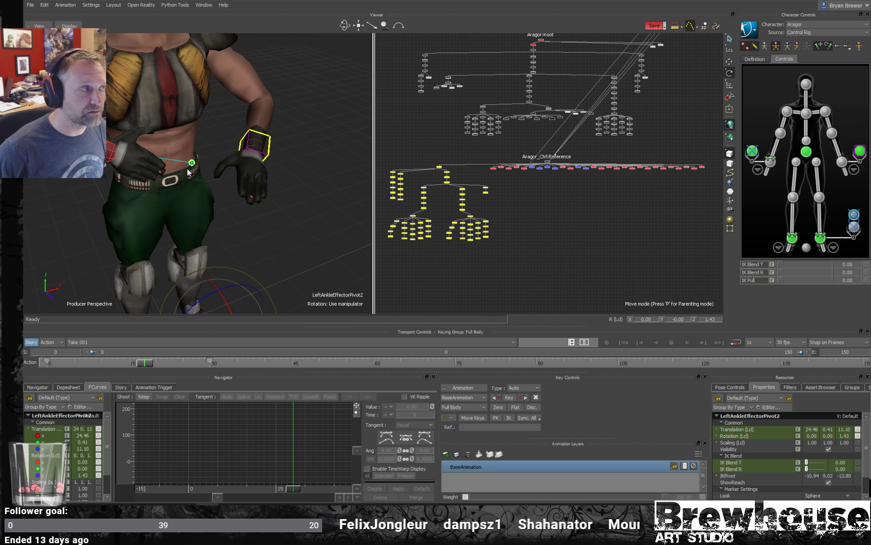
alt+drag(247, 154, 239, 157)
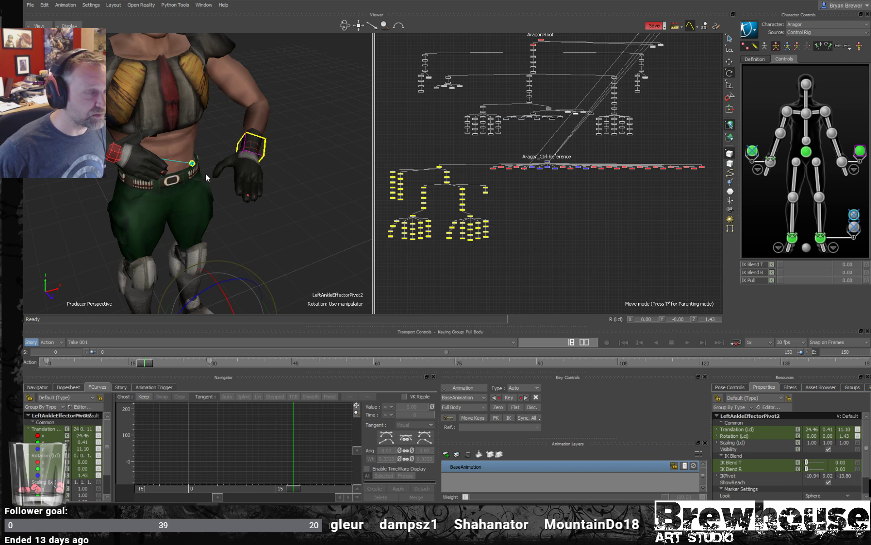
alt+drag(195, 178, 193, 178)
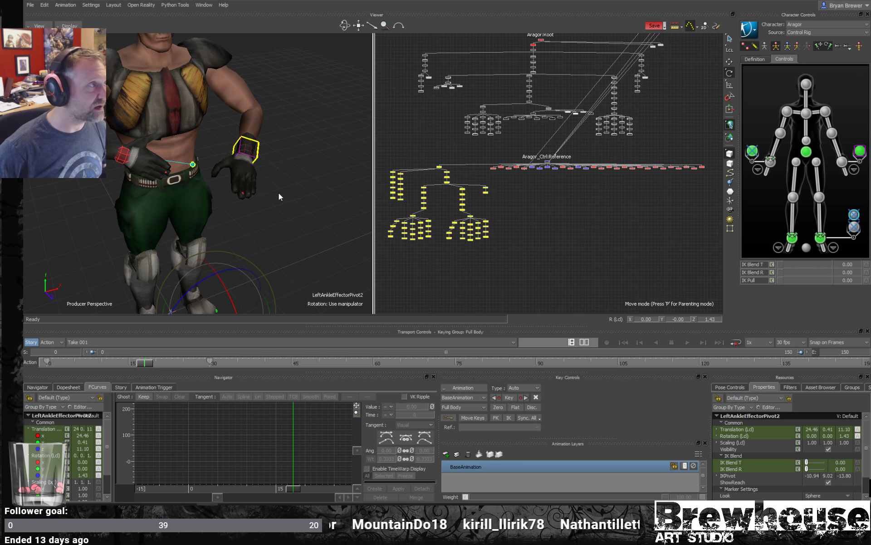
- Delete the left wrist's existing aux effector with the timeline at frame 14
alt+drag(278, 193, 260, 191)
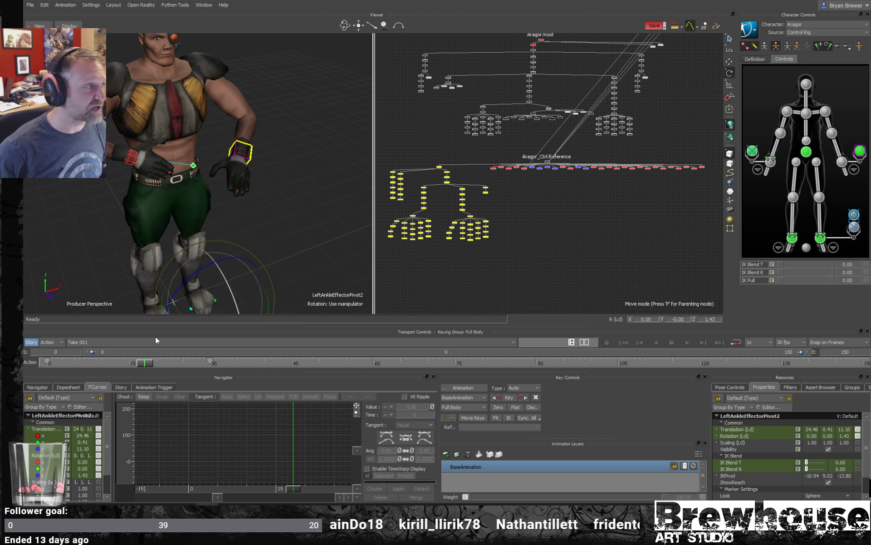
click(639, 249)
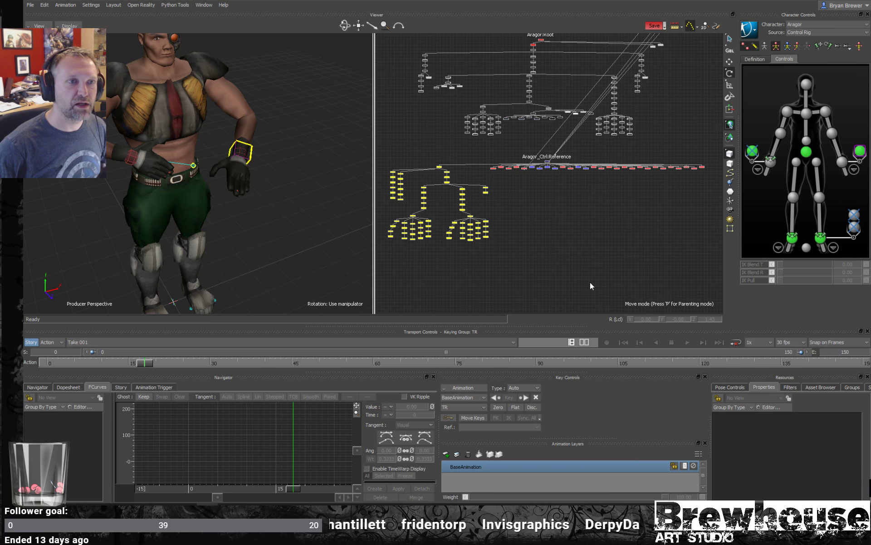
drag(148, 363, 122, 362)
click(860, 153)
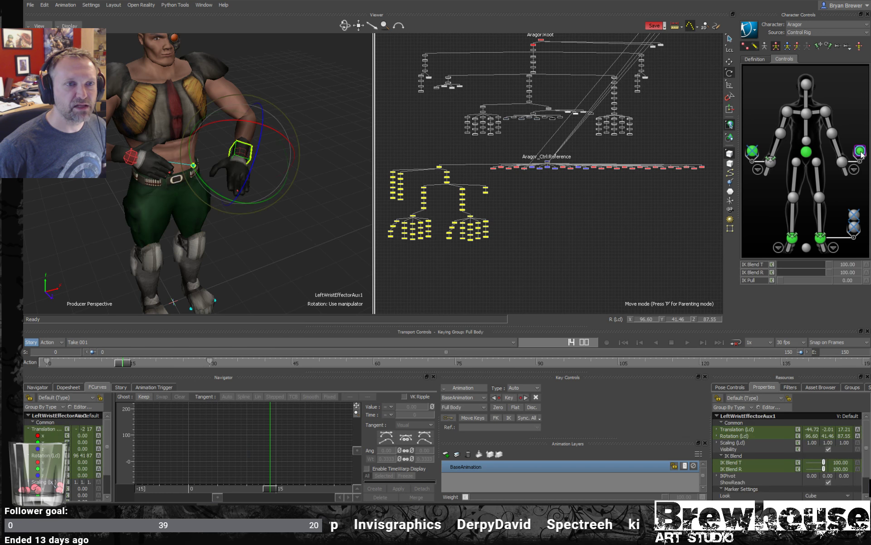
click(278, 196)
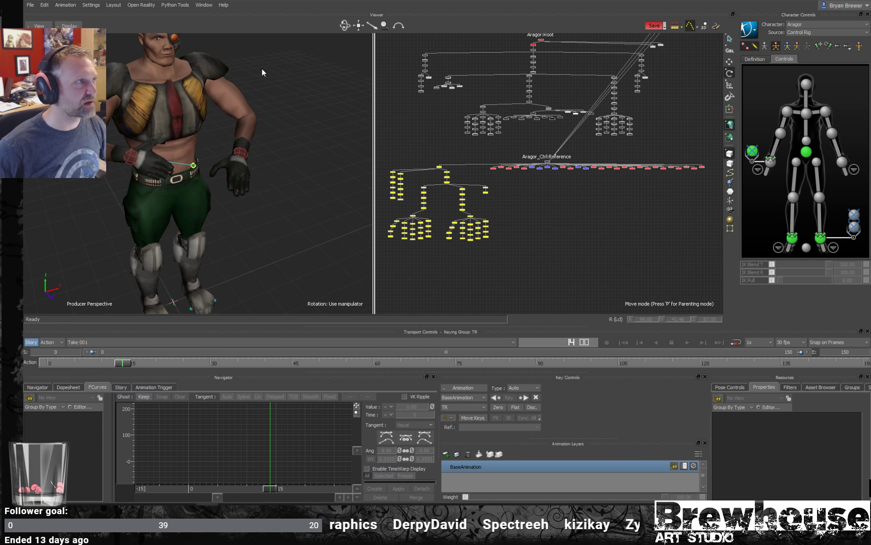
- Set the right wrist aux pivot's IK Blend T and IK Blend R to 0
click(828, 111)
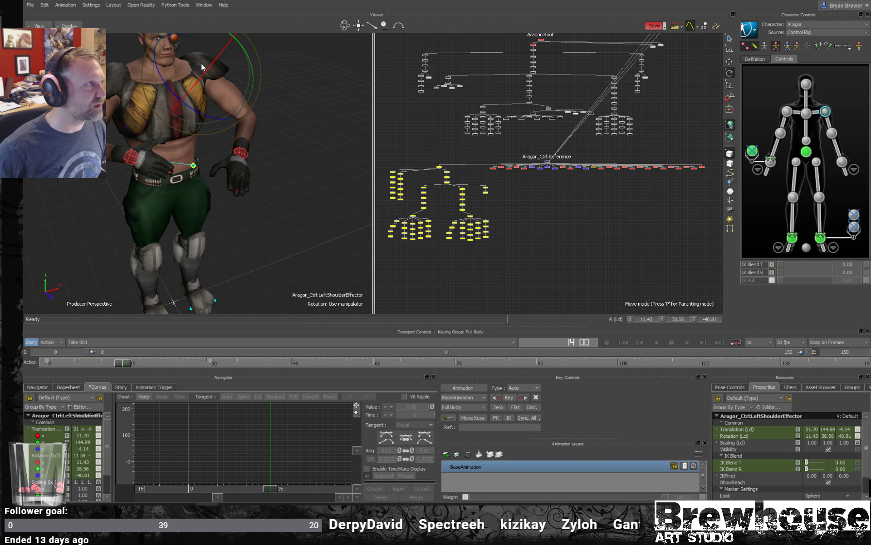
ctrl+shift+drag(203, 141, 156, 127)
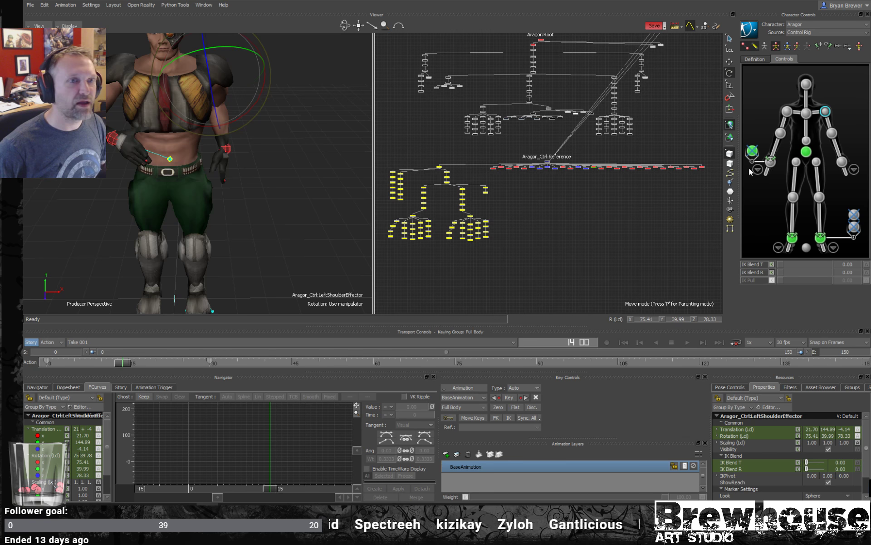
double_click(752, 152)
drag(827, 267, 745, 271)
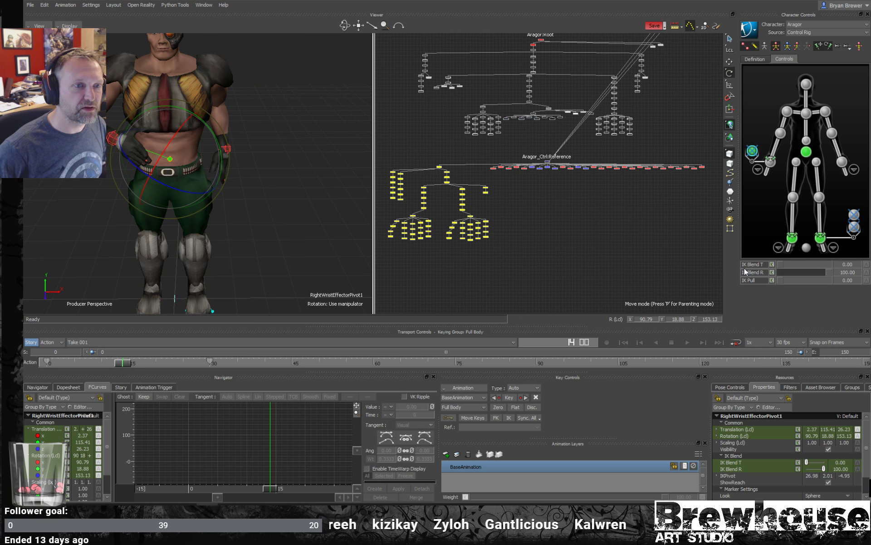
drag(825, 274, 732, 278)
- Scrub the animation to frame 13 while examining the right arm and its aux pivot from the side
scroll(237, 219, down, 2)
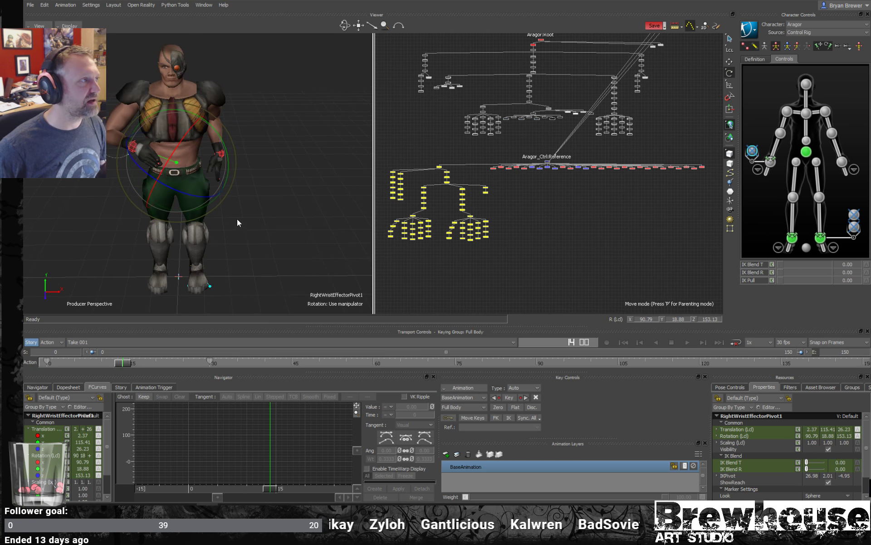
ctrl+shift+drag(237, 219, 250, 239)
scroll(250, 227, up, 4)
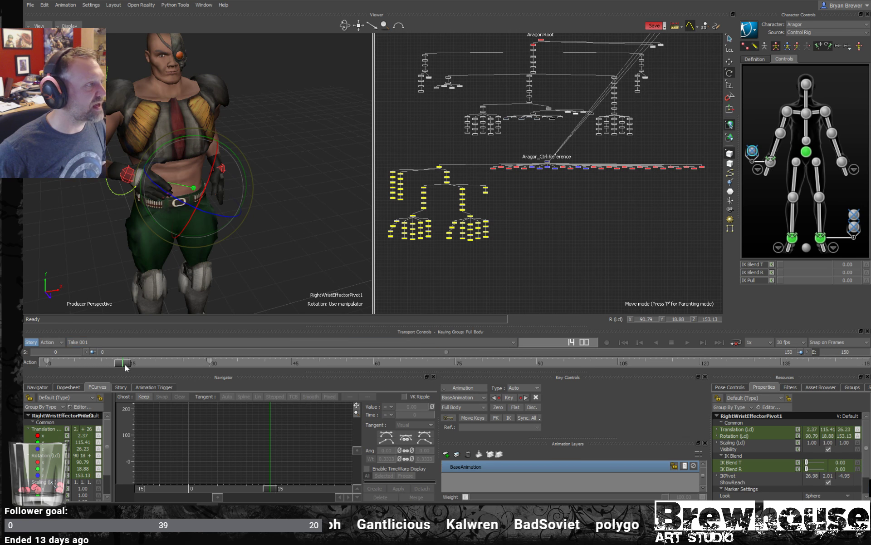
drag(125, 364, 102, 317)
ctrl+shift+drag(97, 255, 117, 356)
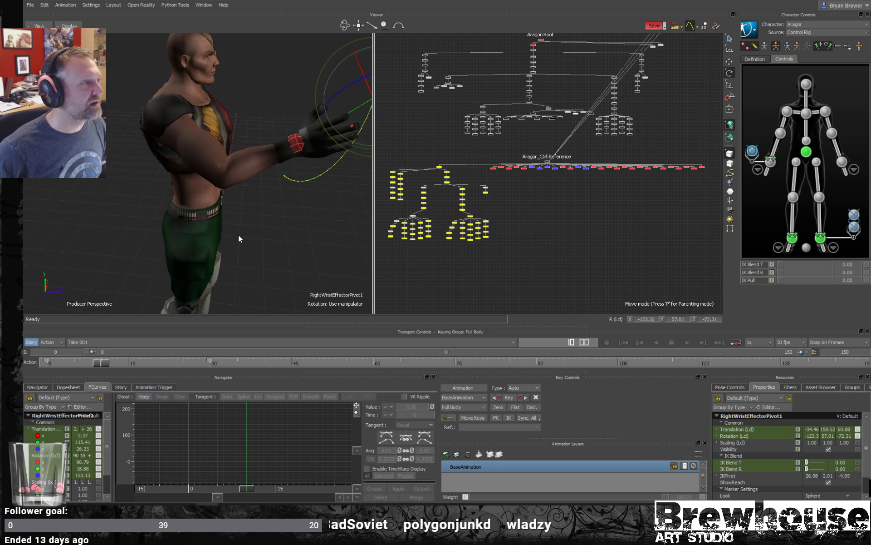
ctrl+shift+drag(239, 238, 220, 250)
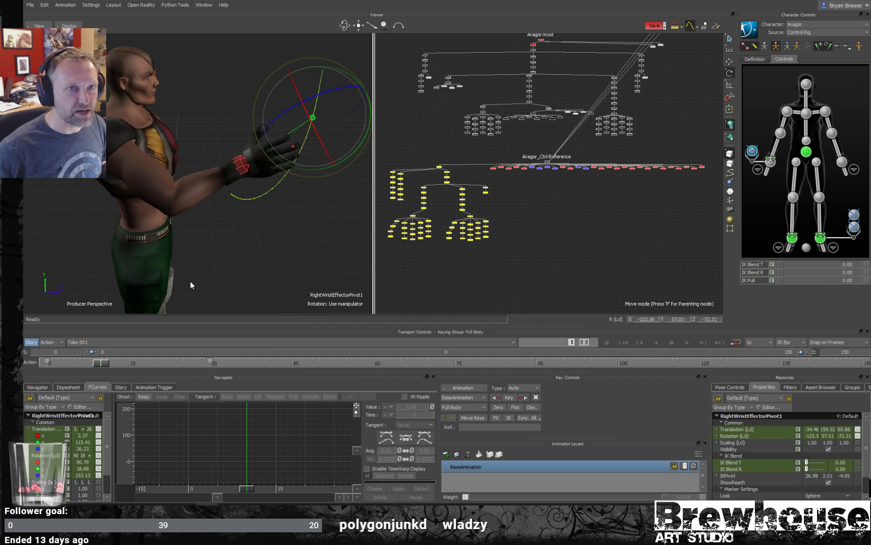
drag(96, 363, 117, 363)
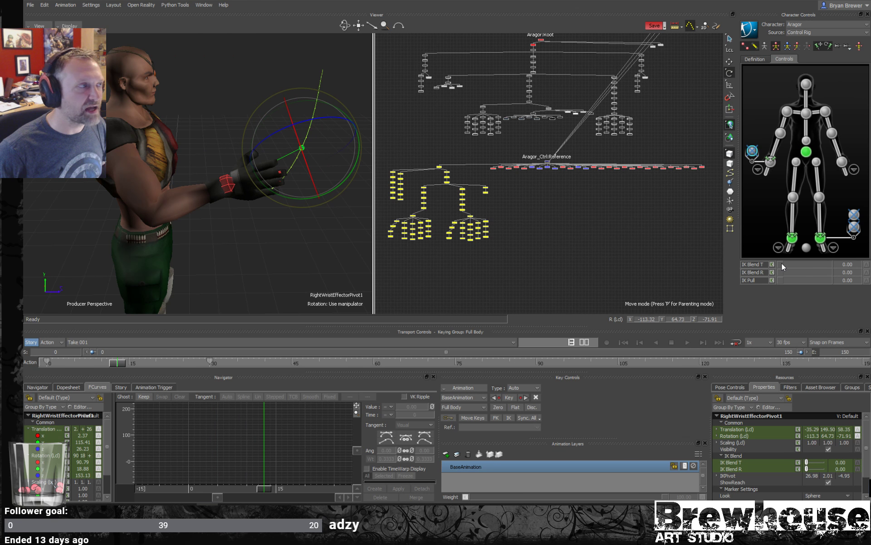
- Test the right wrist aux pivot with IK Blend T at 100, and return both IK blends to 0
drag(782, 264, 862, 267)
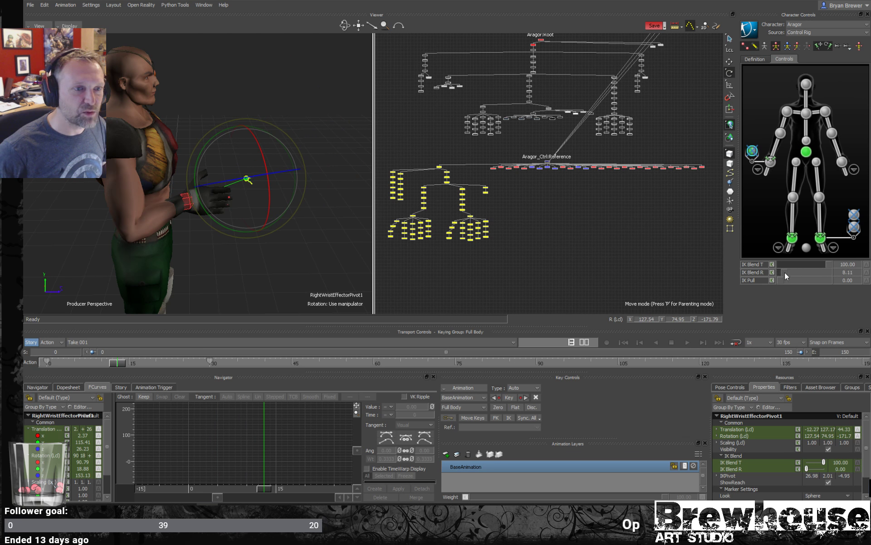
drag(785, 271, 724, 276)
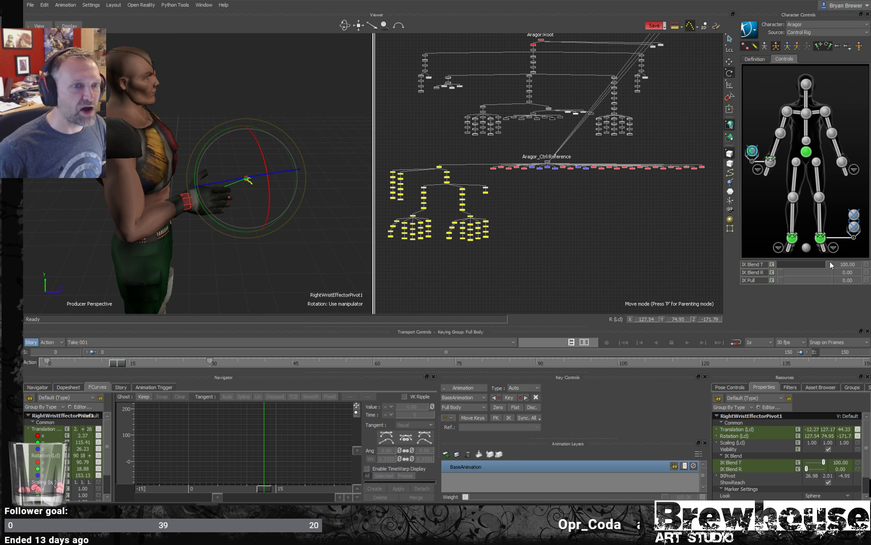
drag(829, 262, 704, 271)
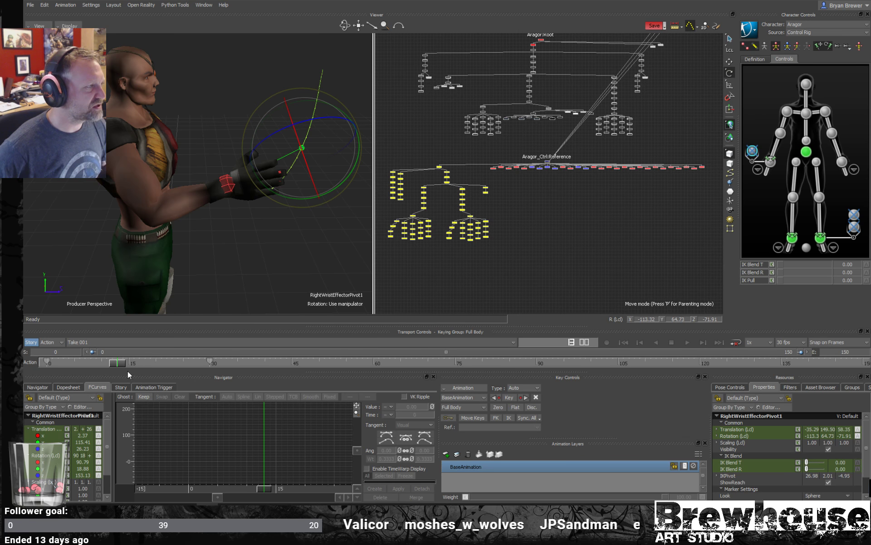
- Rotate the left shoulder effector to raise the arm outward, and key the pose at frame 30
mouse_move(121, 363)
mouse_down()
mouse_move(111, 362)
mouse_move(125, 363)
mouse_up()
alt+drag(203, 195, 157, 206)
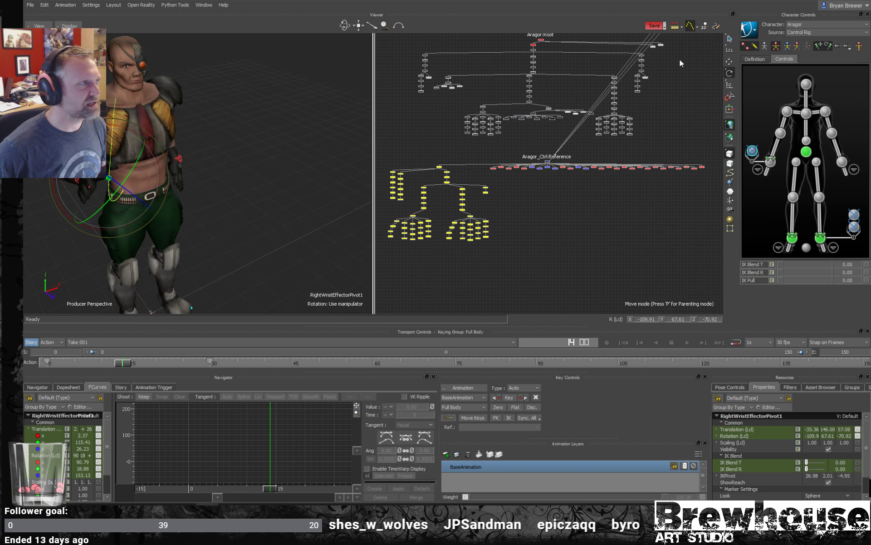
click(826, 111)
drag(188, 94, 207, 120)
drag(126, 366, 31, 363)
click(204, 365)
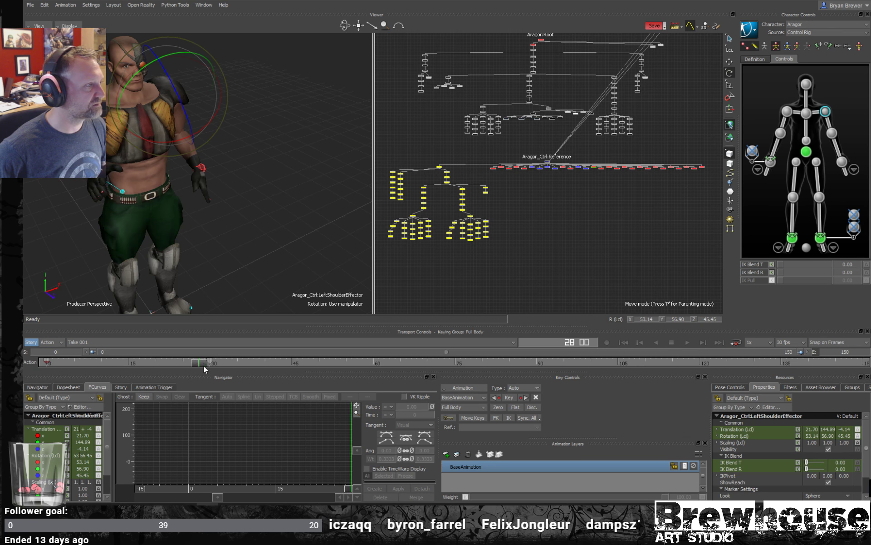
drag(210, 112, 170, 50)
key(k)
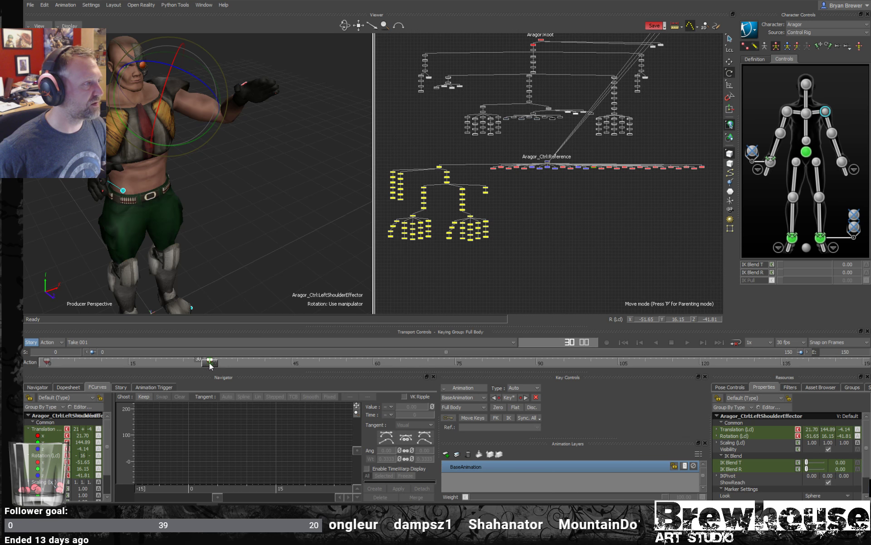
- Move the left wrist effector forward to about Z 43.07 and key it at frame 15
drag(208, 364, 127, 363)
alt+drag(208, 180, 247, 176)
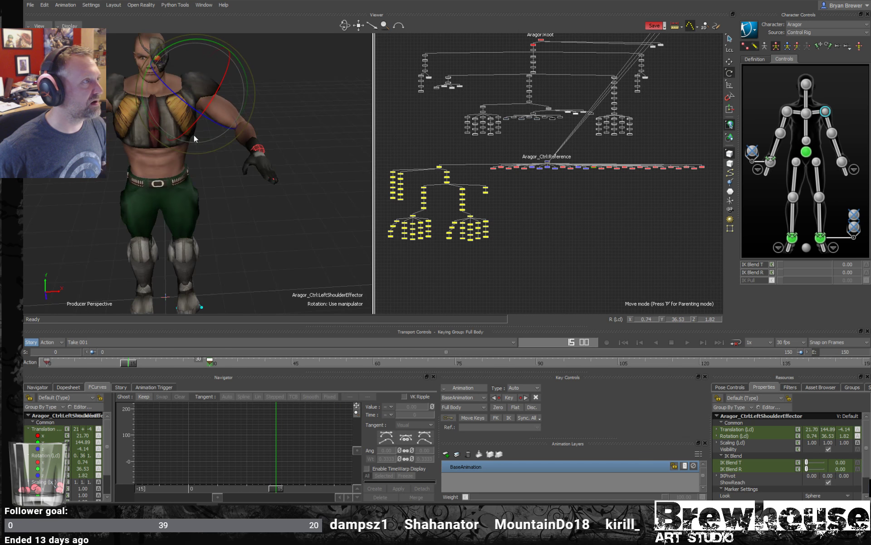
drag(217, 101, 204, 101)
click(236, 157)
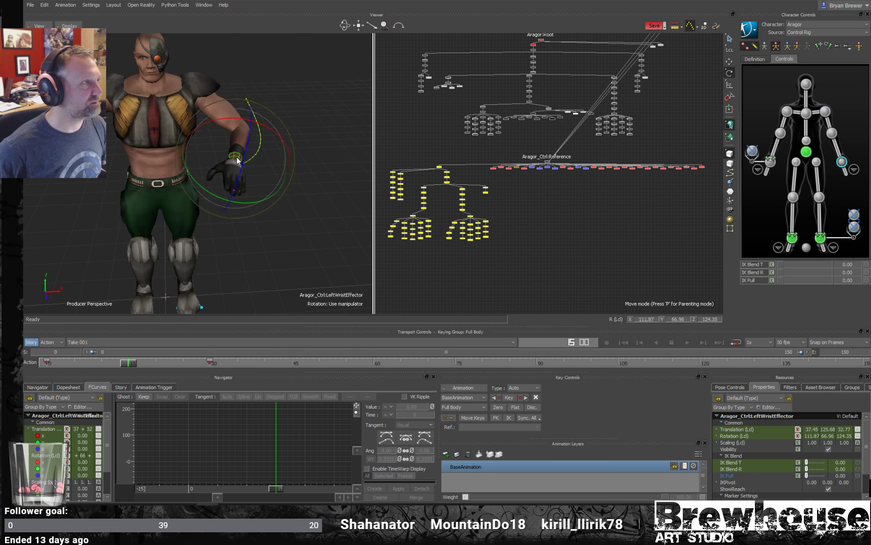
alt+drag(236, 157, 274, 190)
key(t)
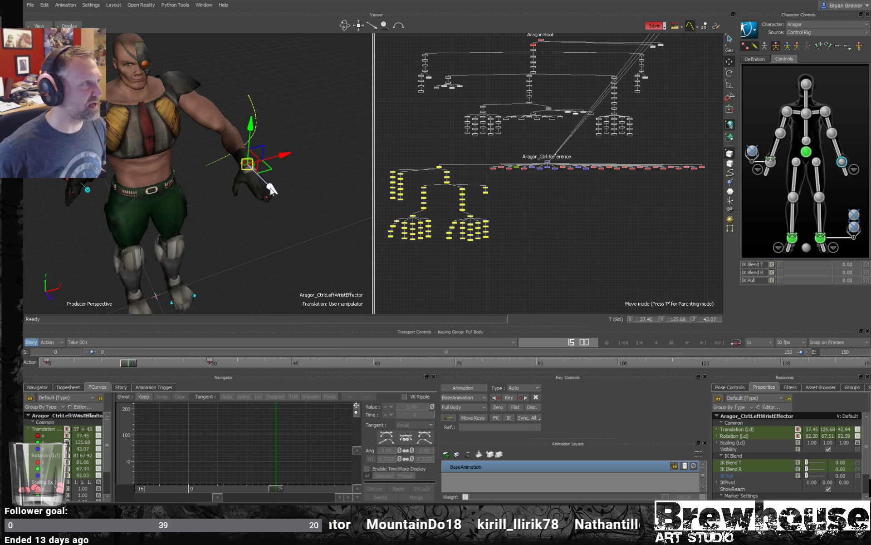
- Create an aux effector on the left wrist at frame 15, and scrub to frame 5 to check how the hand follows it
right_click(842, 163)
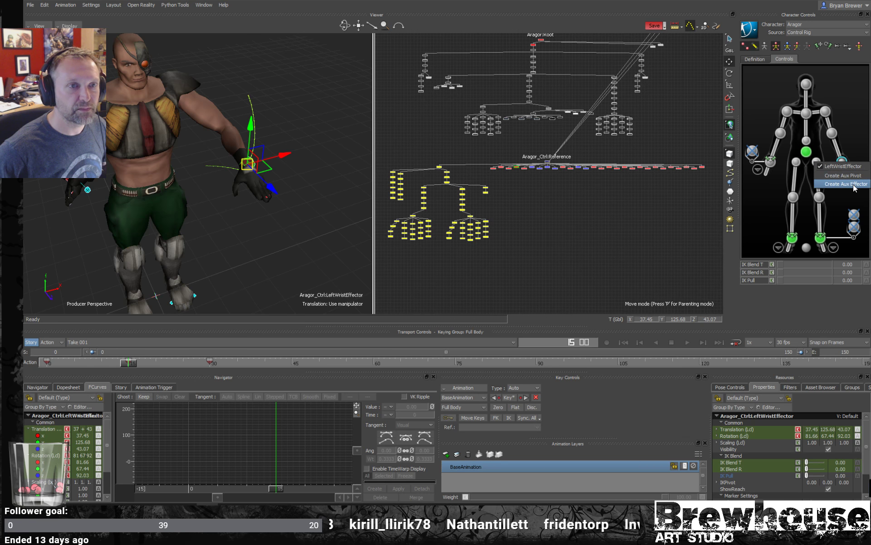
click(855, 186)
ctrl+shift+drag(333, 211, 315, 198)
key(ctrl+a)
key(ctrl+a)
ctrl+shift+drag(251, 236, 277, 220)
key(ctrl+a)
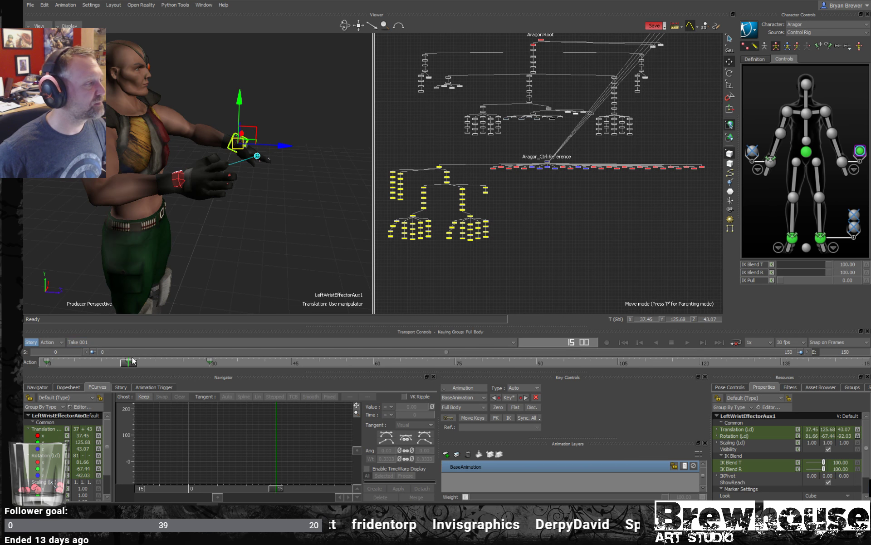
drag(133, 361, 74, 361)
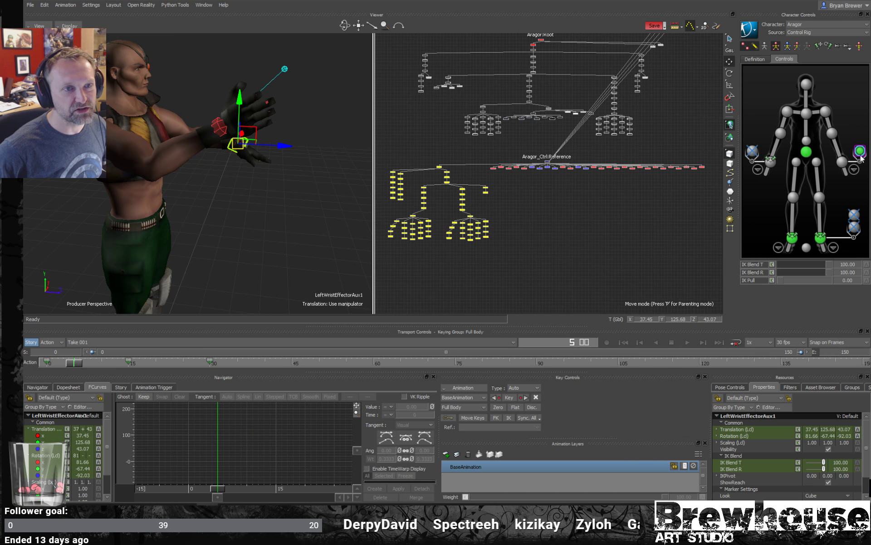
- Set the left wrist aux effector's IK Blend T and IK Blend R to 0, and scrub to frame 19
click(847, 198)
click(860, 153)
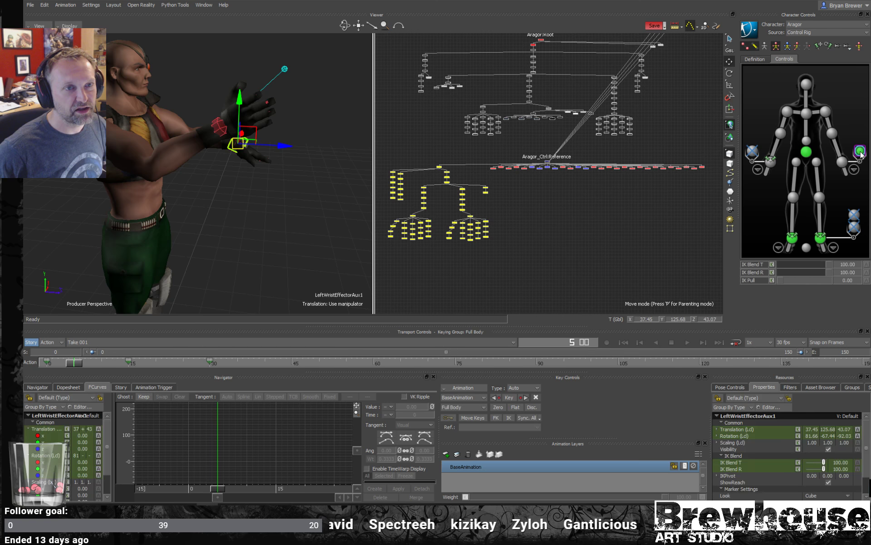
drag(829, 264, 777, 273)
ctrl+shift+drag(280, 197, 248, 200)
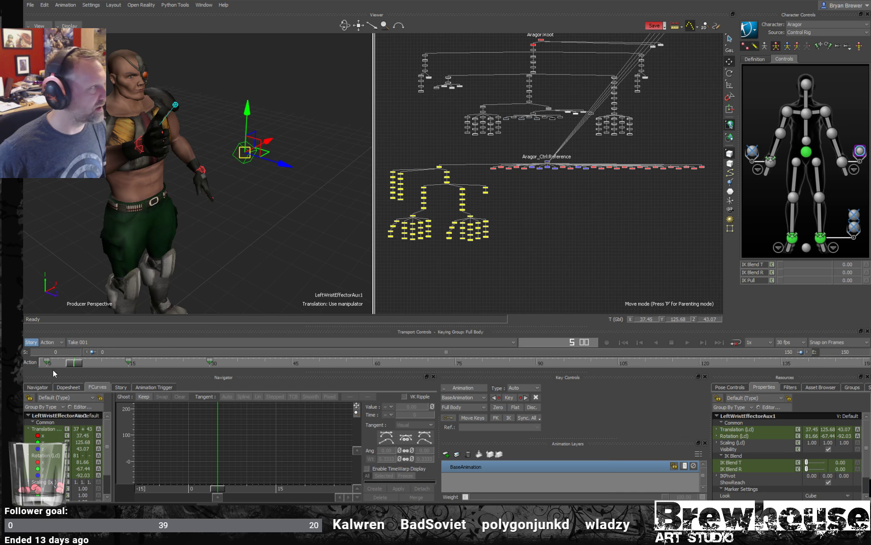
drag(51, 363, 150, 360)
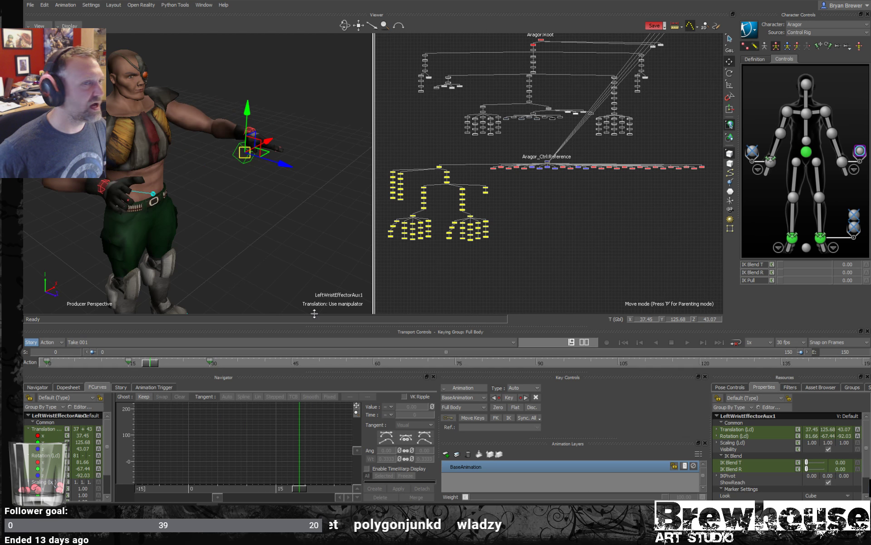
- Bake the character's animation to the skeleton and back to the control rig
click(750, 29)
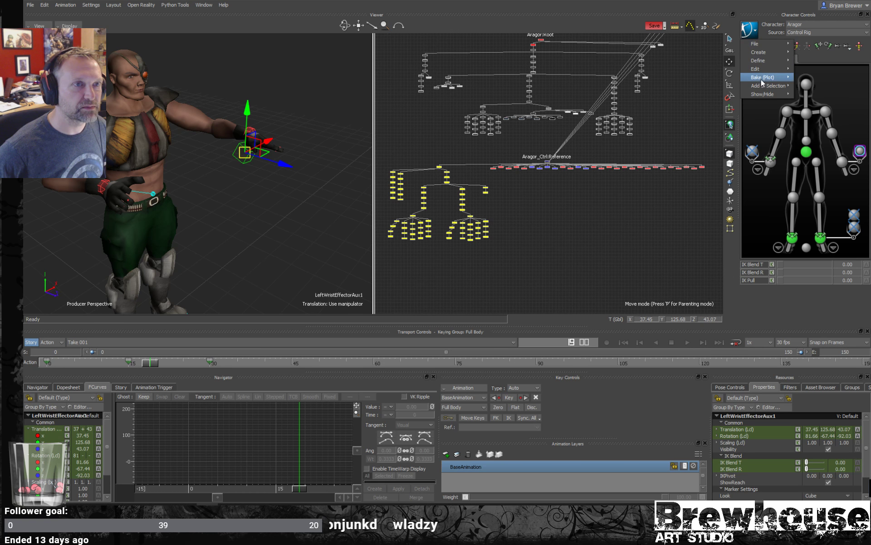
click(812, 77)
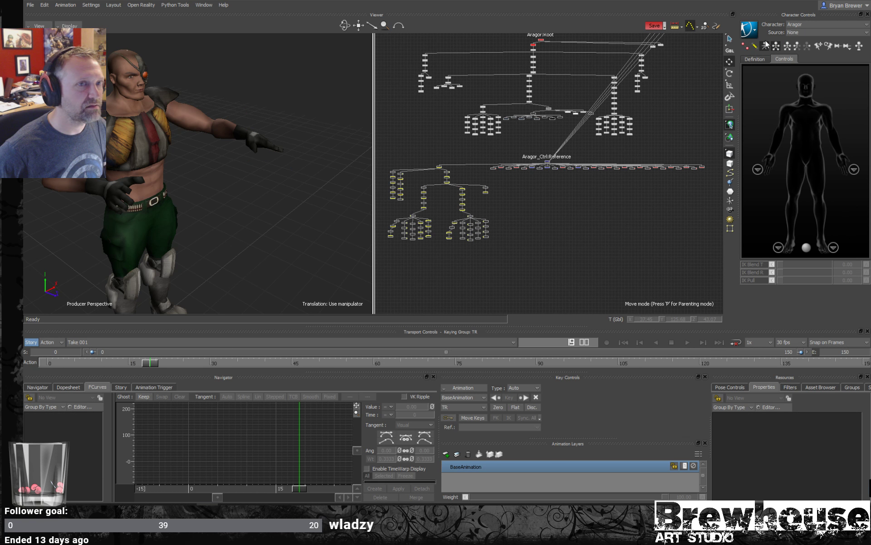
click(749, 30)
mouse_move(785, 79)
click(818, 86)
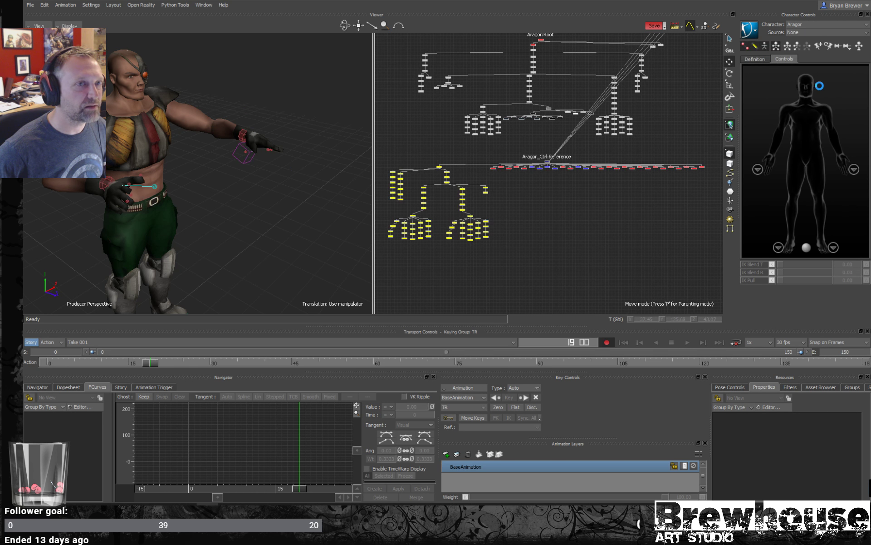
- Select the left wrist aux effector and scrub to frame 14 to check whether it follows the baked arm motion
mouse_move(135, 363)
mouse_down()
mouse_move(61, 364)
mouse_move(225, 356)
mouse_move(53, 357)
mouse_move(150, 356)
mouse_up()
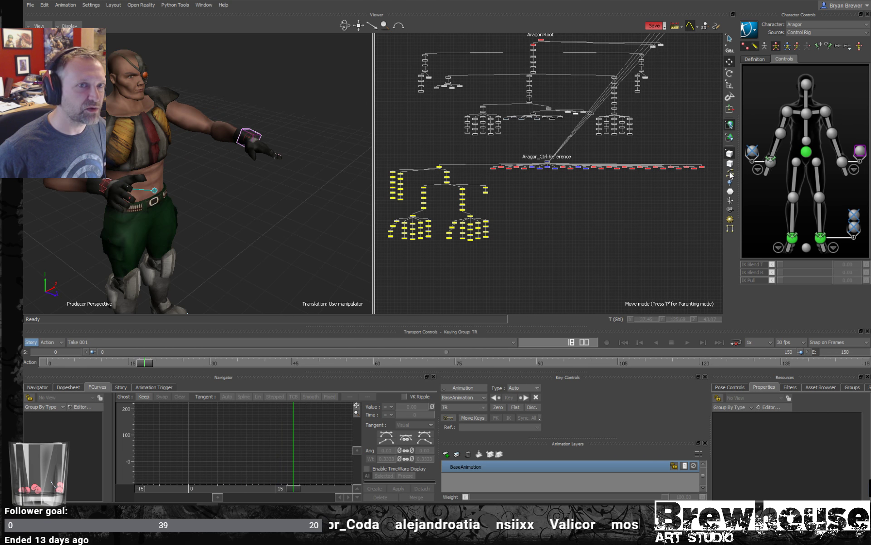
click(859, 151)
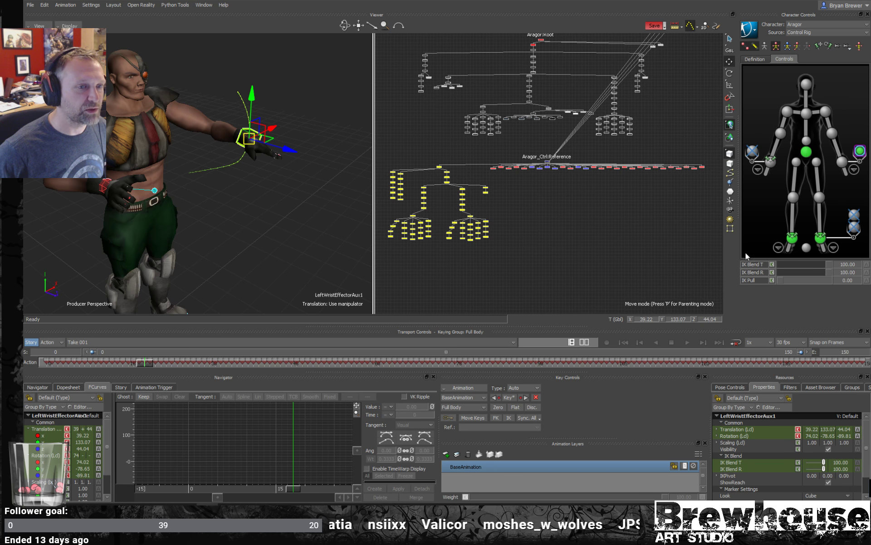
drag(145, 365, 122, 345)
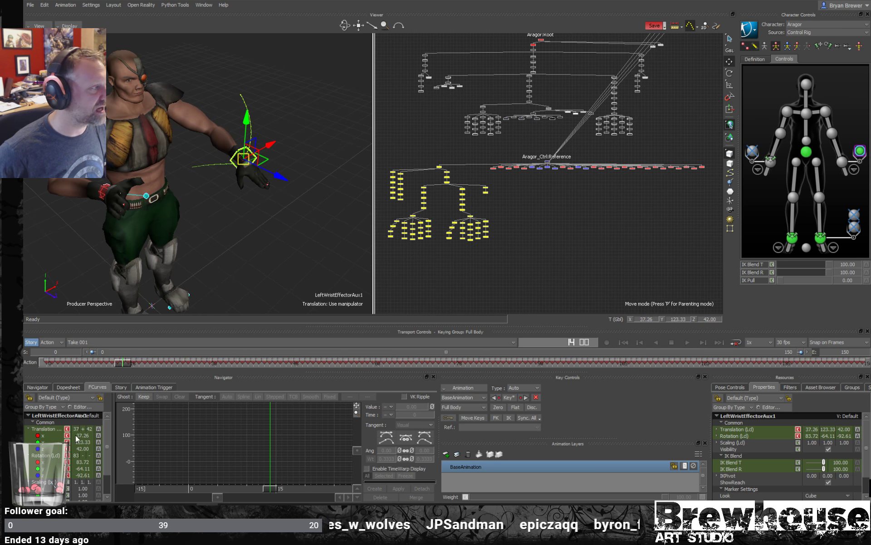
- Display the left wrist aux effector's translation and rotation curves, and select the Y translation key at frame 14
click(43, 435)
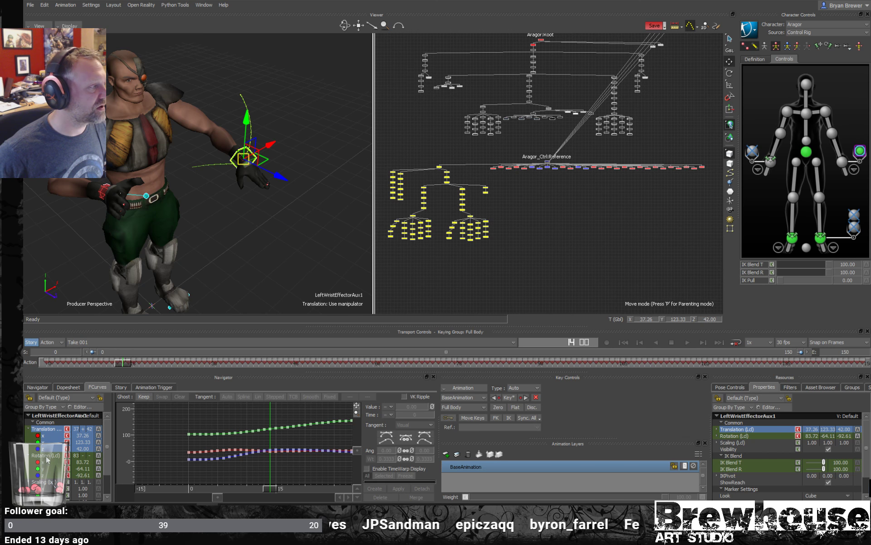
ctrl+click(48, 455)
click(270, 429)
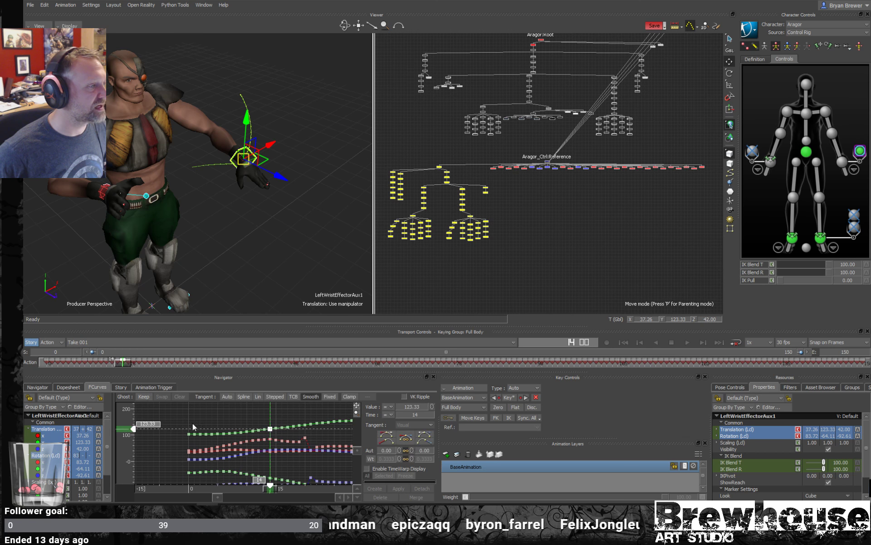
- Undo the last adjustment of the left wrist aux effector's Y translation key and clear the selection
mouse_move(127, 421)
mouse_down()
mouse_move(128, 412)
mouse_move(128, 422)
mouse_up()
key(ctrl+z)
click(280, 212)
- Select the right wrist aux pivot, scrub back slightly on the timeline, and display its rotation curves
ctrl+shift+drag(280, 212, 268, 175)
ctrl+shift+drag(192, 212, 216, 195)
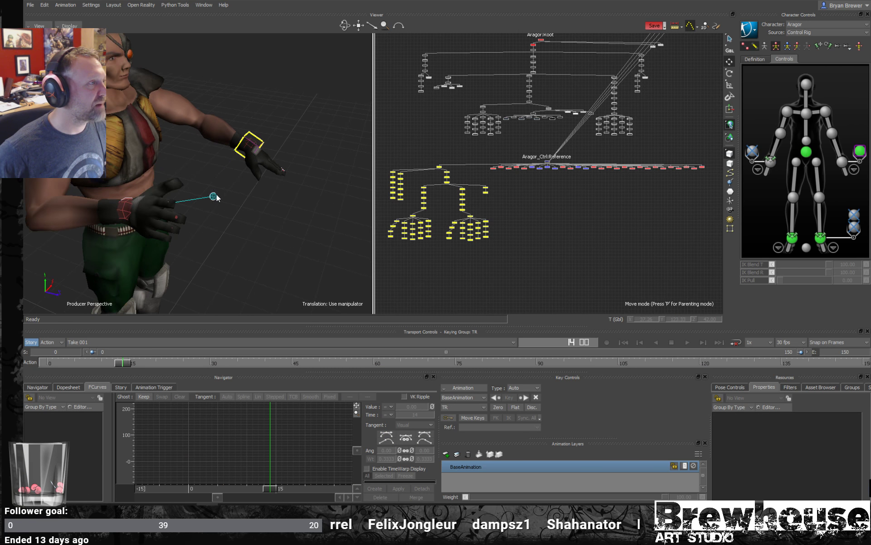
click(214, 195)
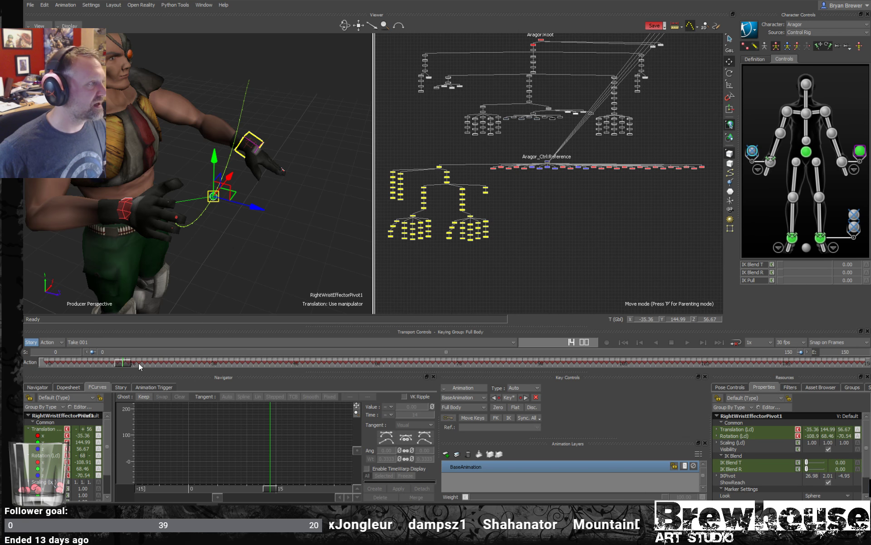
mouse_move(138, 361)
mouse_down()
mouse_move(79, 352)
mouse_move(167, 373)
mouse_move(117, 363)
mouse_up()
click(40, 457)
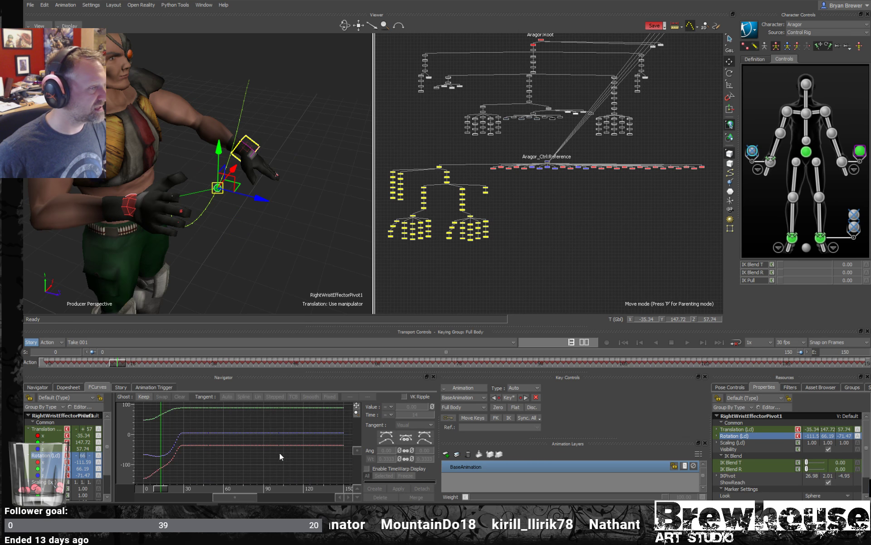
shift+drag(192, 439, 230, 438)
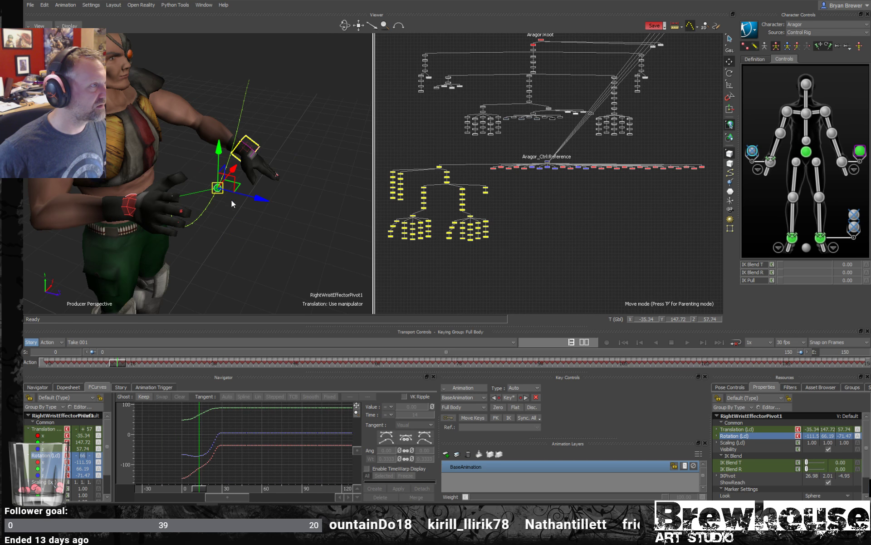
- Isolate the right wrist aux pivot's Z rotation curve and delete the keys before its flat section
key(r)
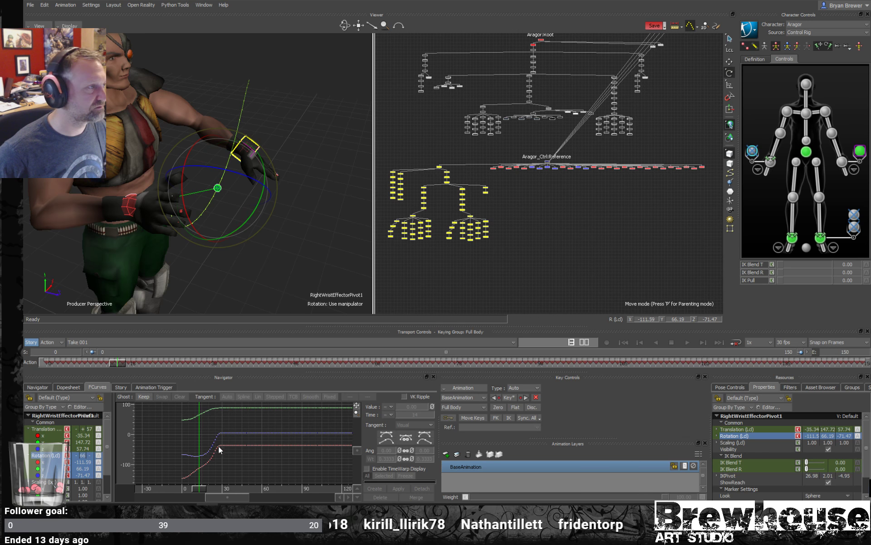
click(46, 475)
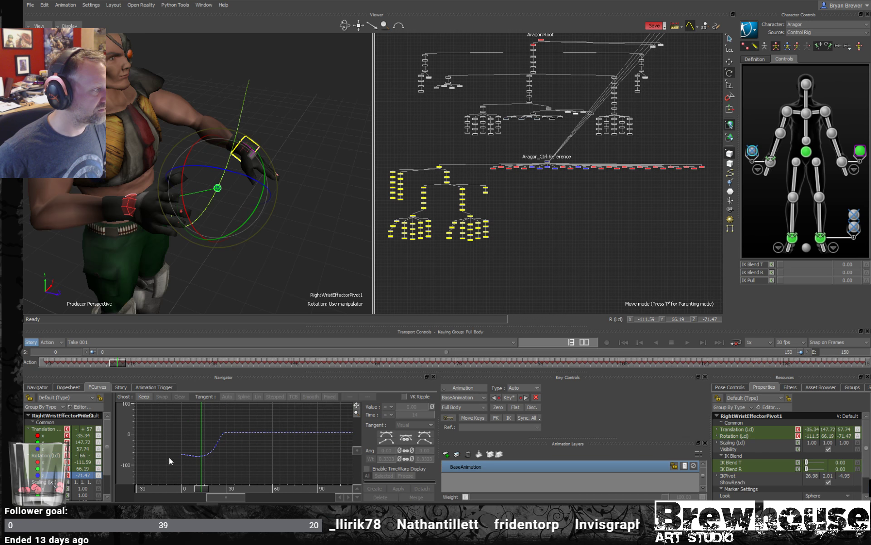
ctrl+drag(233, 438, 236, 450)
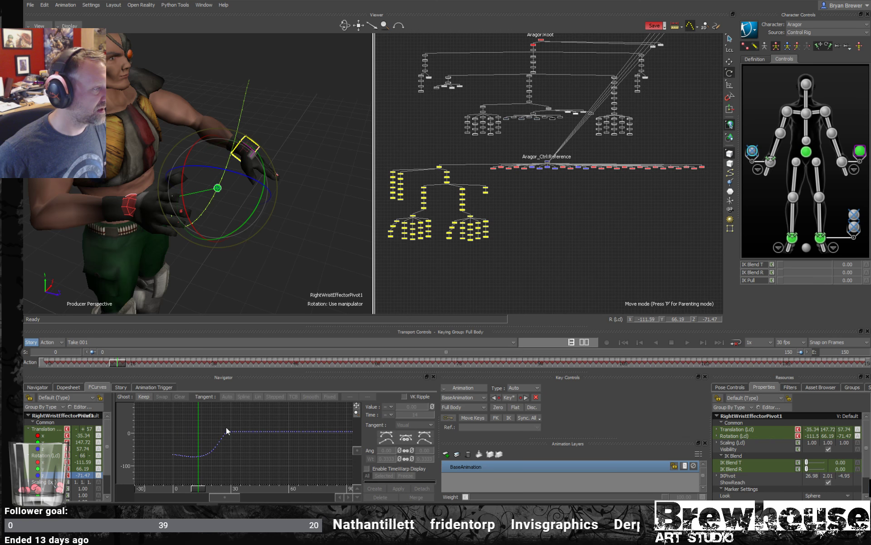
mouse_move(183, 460)
mouse_down()
mouse_move(170, 465)
mouse_move(175, 489)
mouse_move(234, 491)
mouse_move(182, 490)
mouse_move(201, 489)
mouse_up()
click(176, 465)
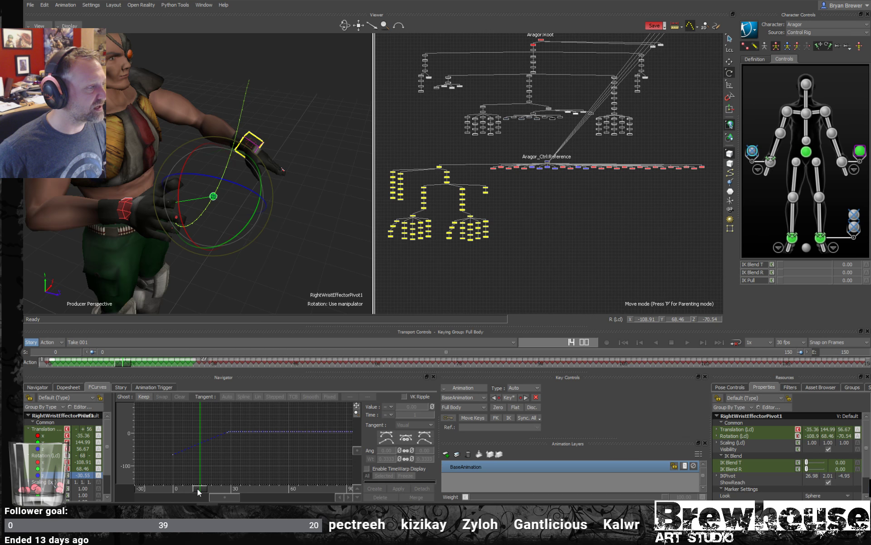
mouse_move(198, 490)
mouse_down()
mouse_move(185, 490)
mouse_move(197, 490)
mouse_up()
drag(218, 491, 199, 493)
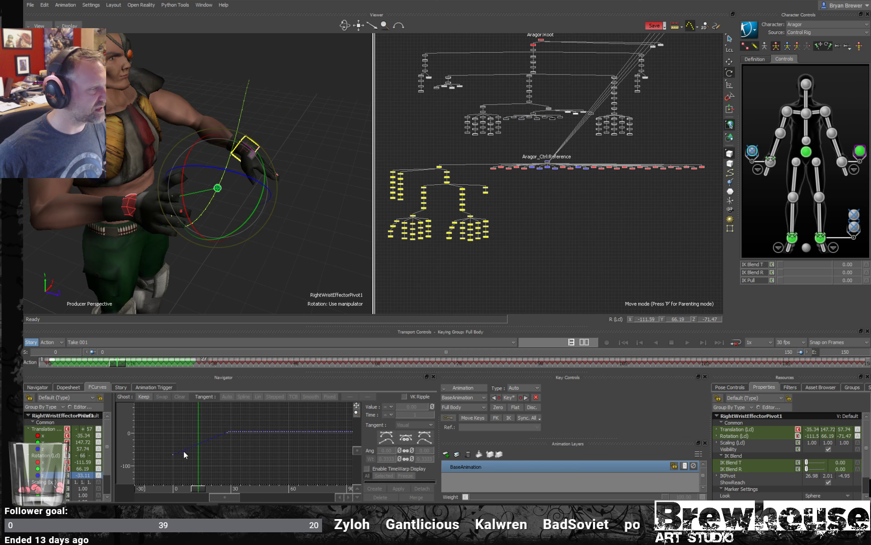
drag(183, 451, 227, 413)
key(Delete)
- Display the right wrist aux pivot's X and Y rotation curves and delete the keys before their flat sections
click(44, 462)
ctrl+click(43, 469)
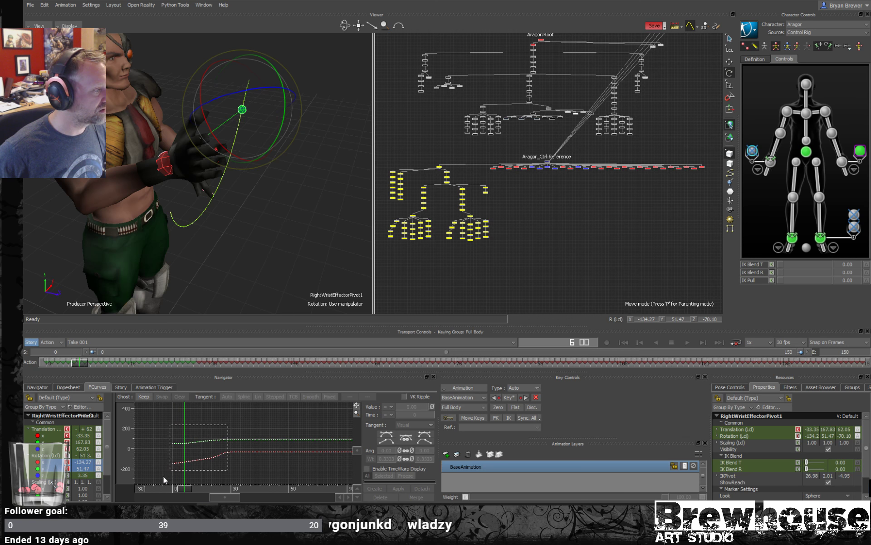
drag(163, 476, 207, 474)
key(Delete)
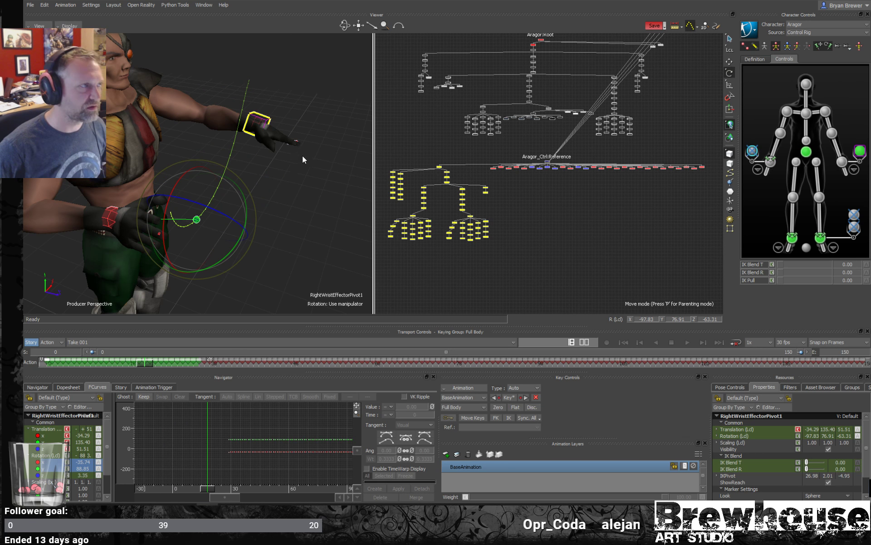
- Select the left wrist aux effector, try repositioning it, undo the change, and clear the selection
click(275, 186)
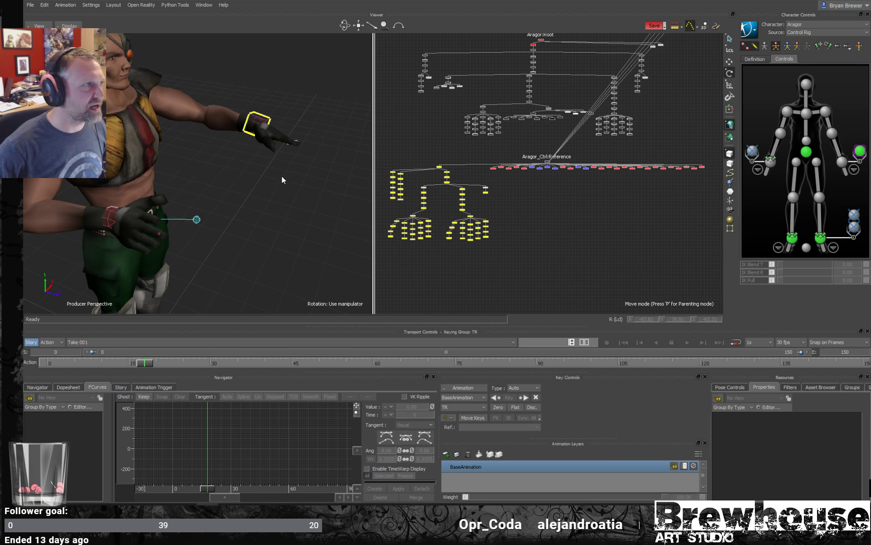
scroll(287, 181, up, 4)
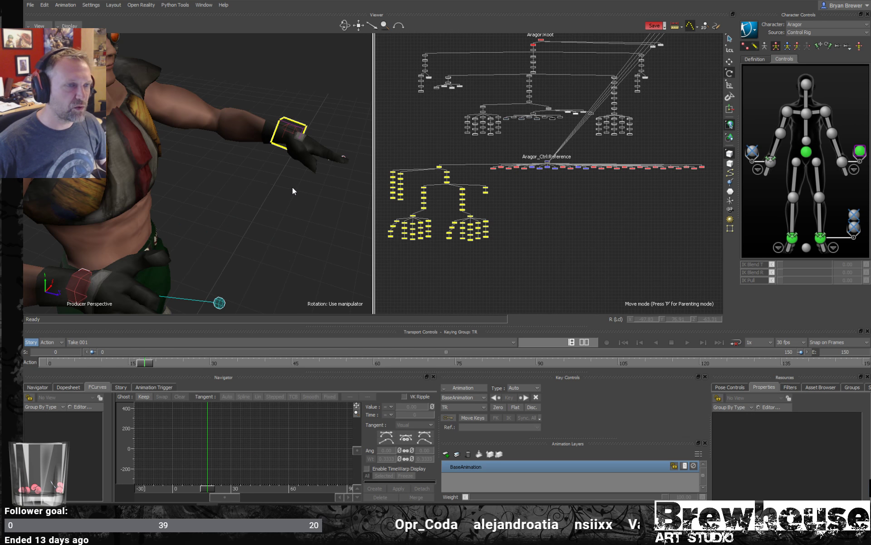
scroll(267, 185, down, 2)
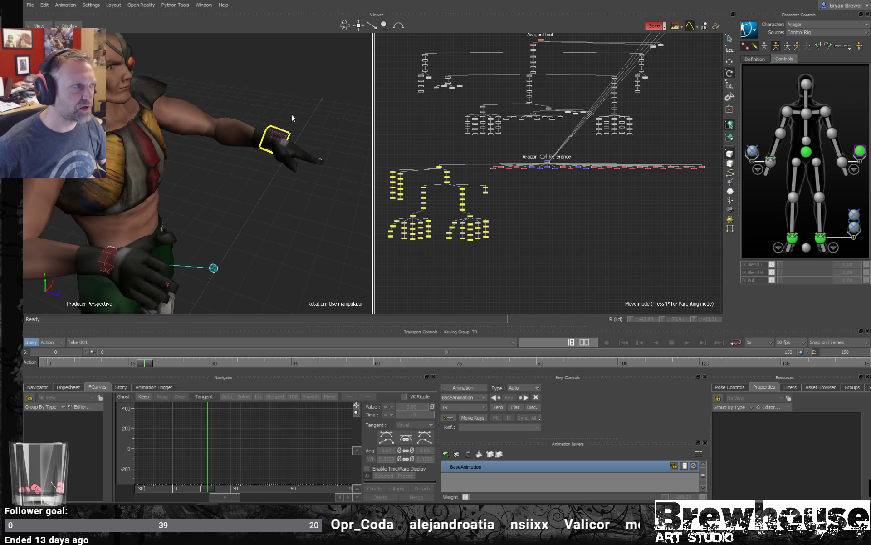
click(286, 137)
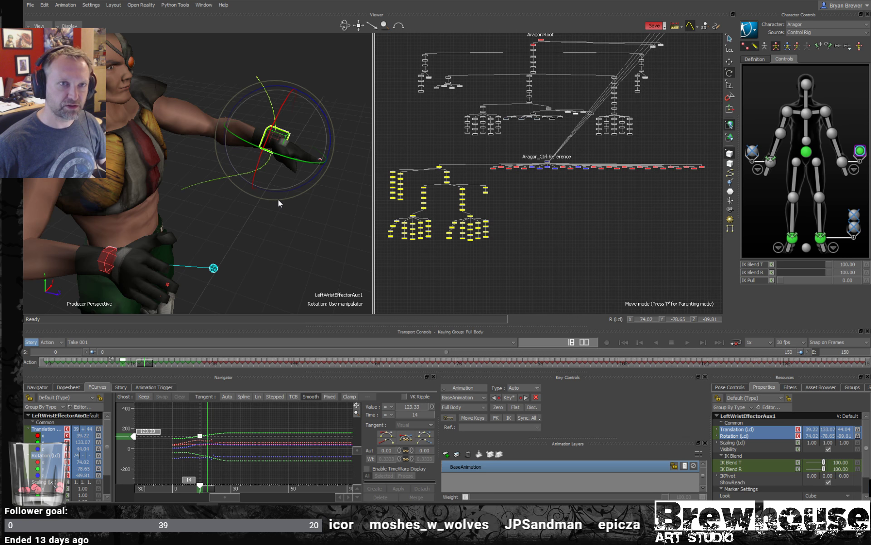
ctrl+shift+drag(196, 234, 235, 205)
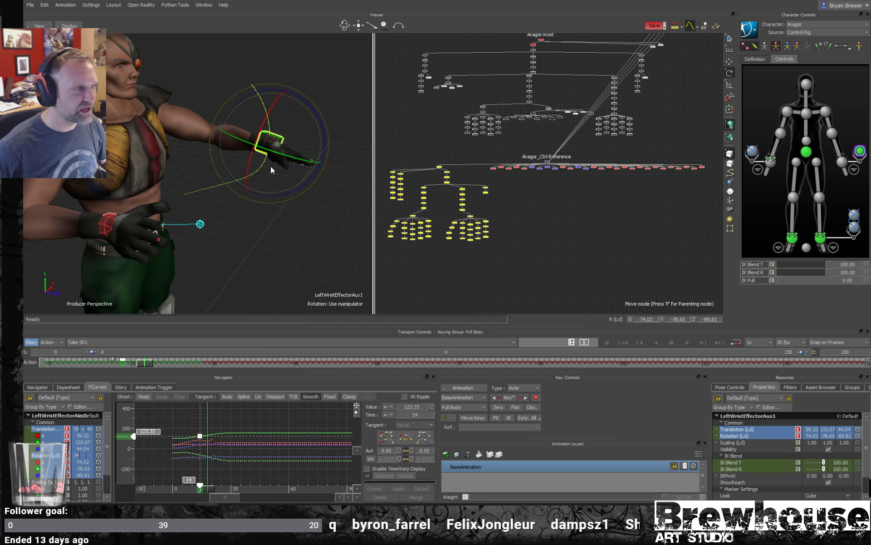
ctrl+shift+drag(281, 143, 254, 134)
key(t)
key(ctrl+z)
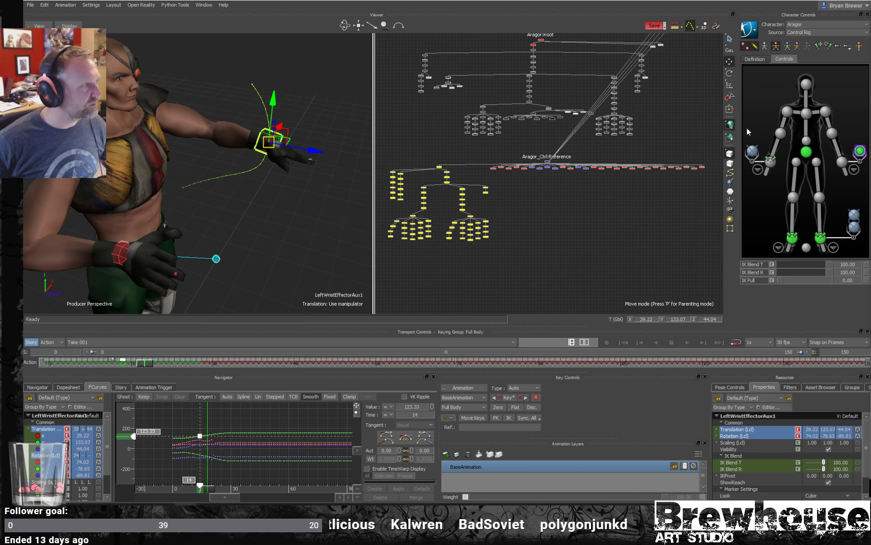
click(582, 234)
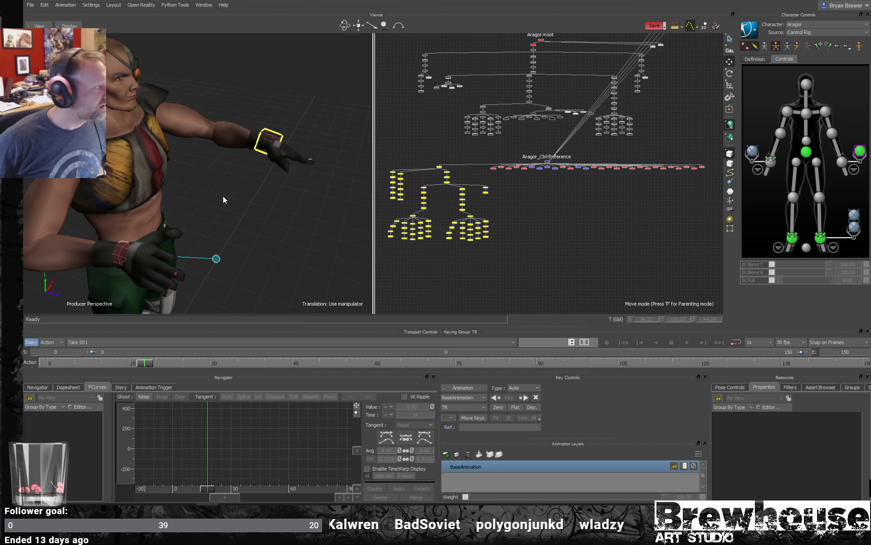
- Rotate the right wrist aux pivot to about X 8, Y 52 and Z 71, swinging the hand around it
scroll(255, 201, up, 4)
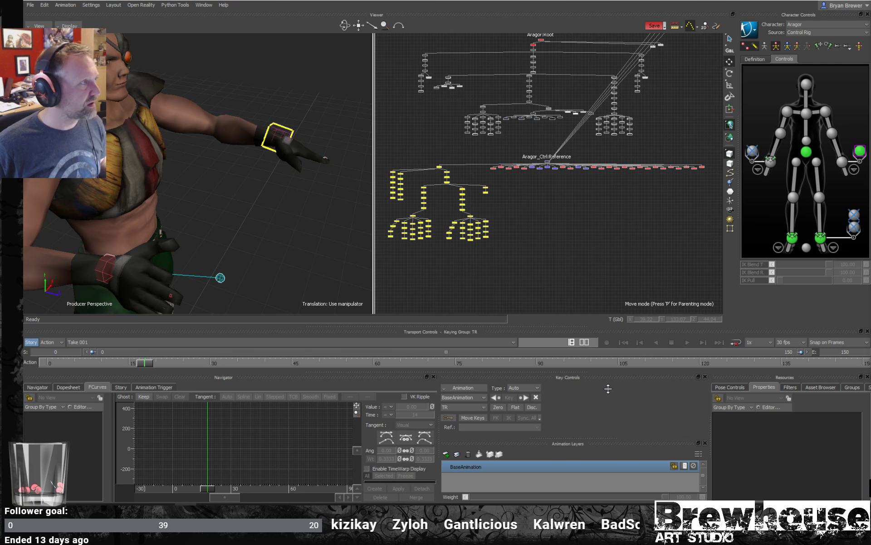
click(217, 281)
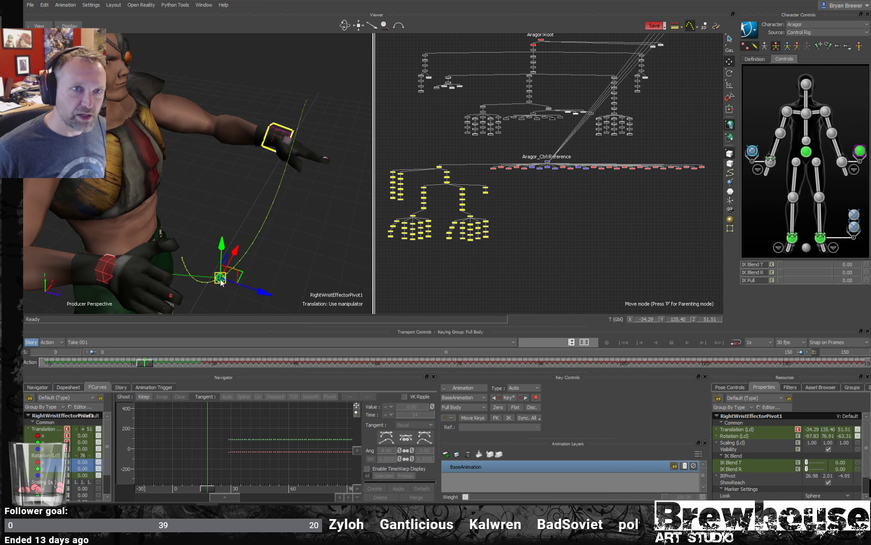
key(e)
alt+drag(241, 214, 247, 257)
ctrl+drag(247, 257, 238, 188)
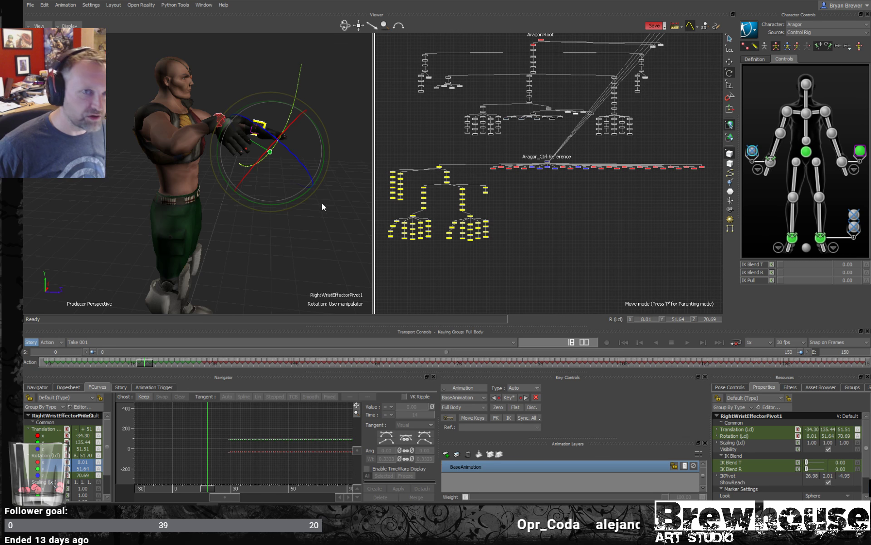
ctrl+shift+drag(268, 178, 254, 182)
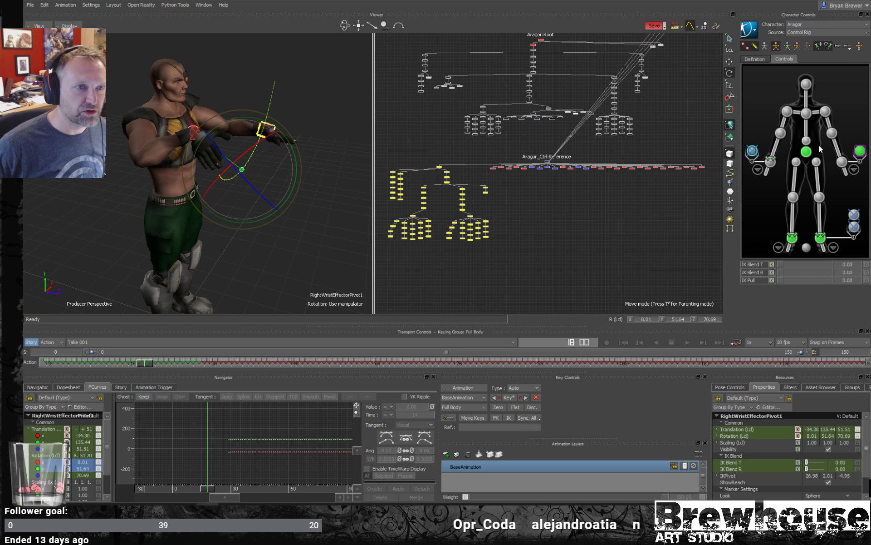
- Delete both auxiliary controls on the left ankle, the left wrist aux effector and the right wrist aux pivot
click(855, 228)
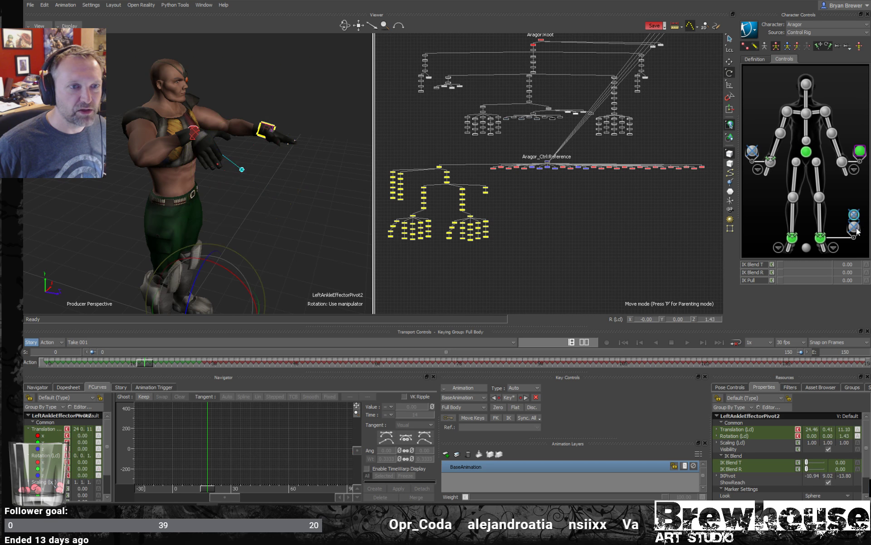
shift+click(856, 228)
shift+click(862, 150)
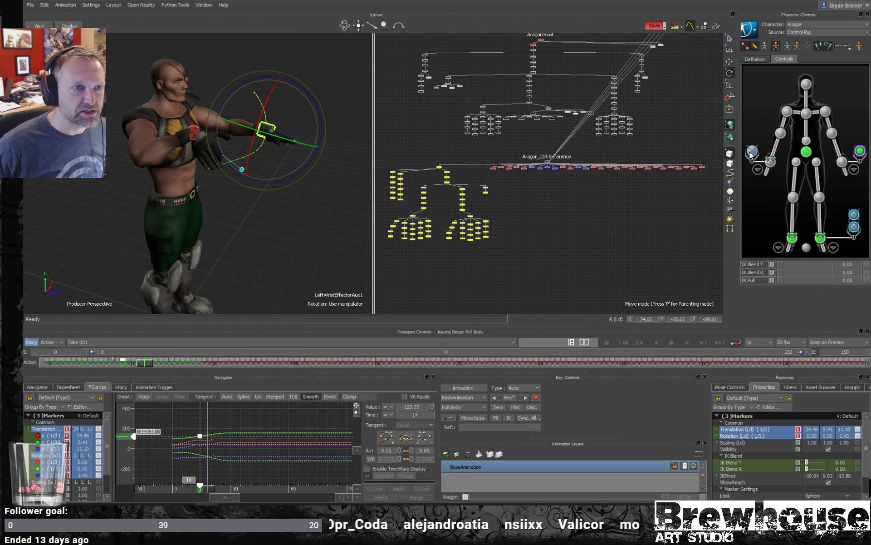
shift+click(752, 152)
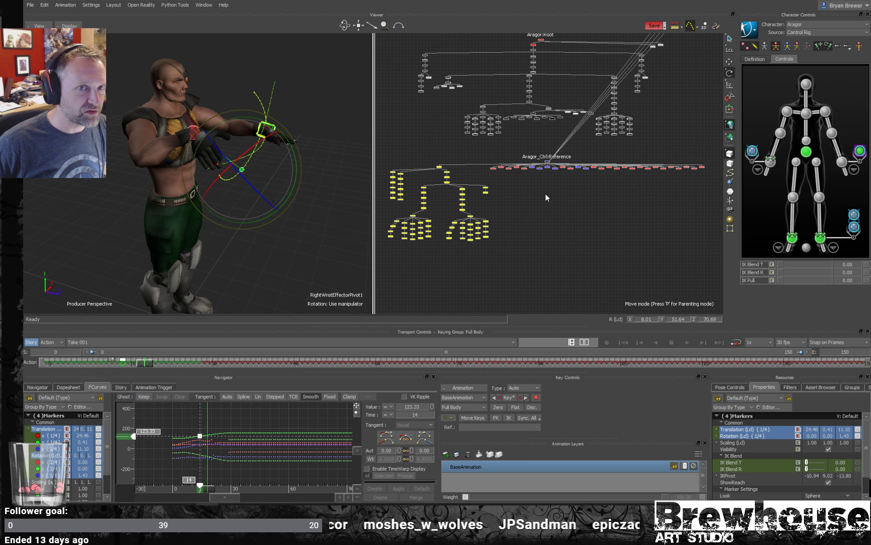
click(557, 197)
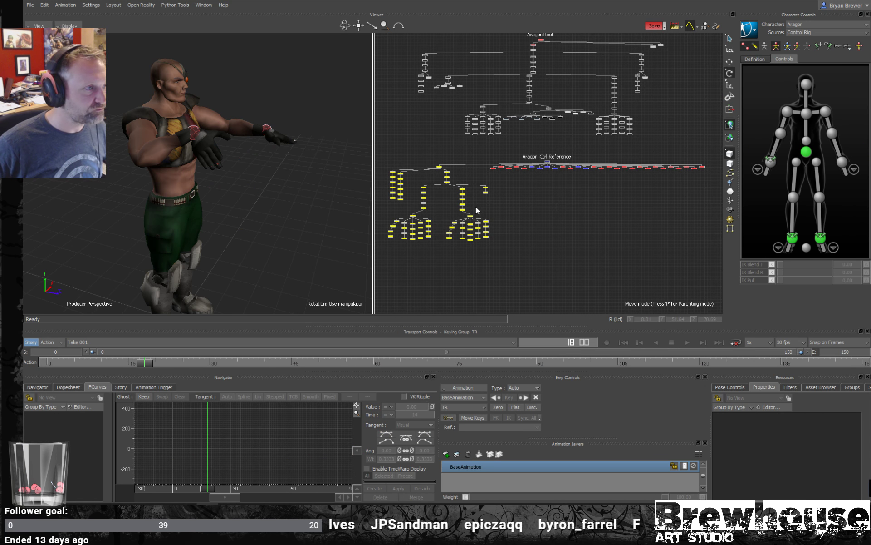
- Check the aux pivot and aux effector creation options on the right wrist and right elbow effectors
right_click(770, 162)
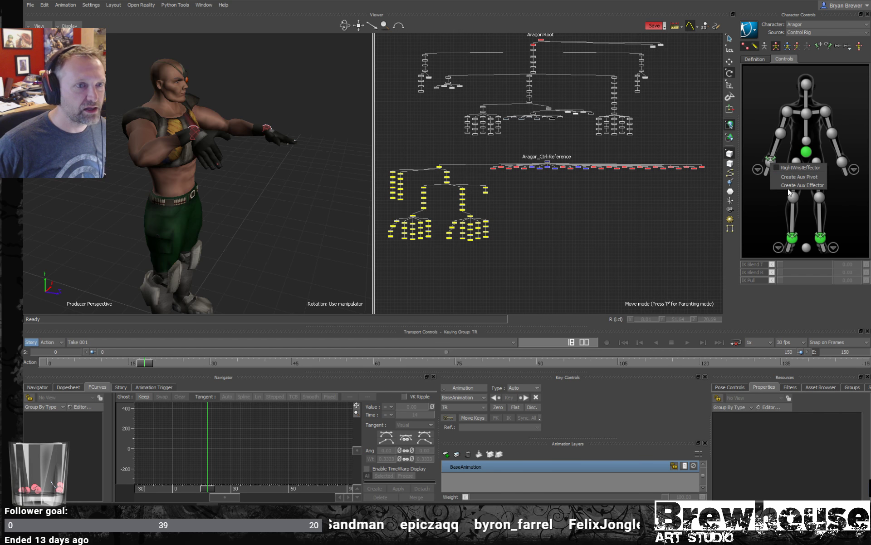
right_click(781, 135)
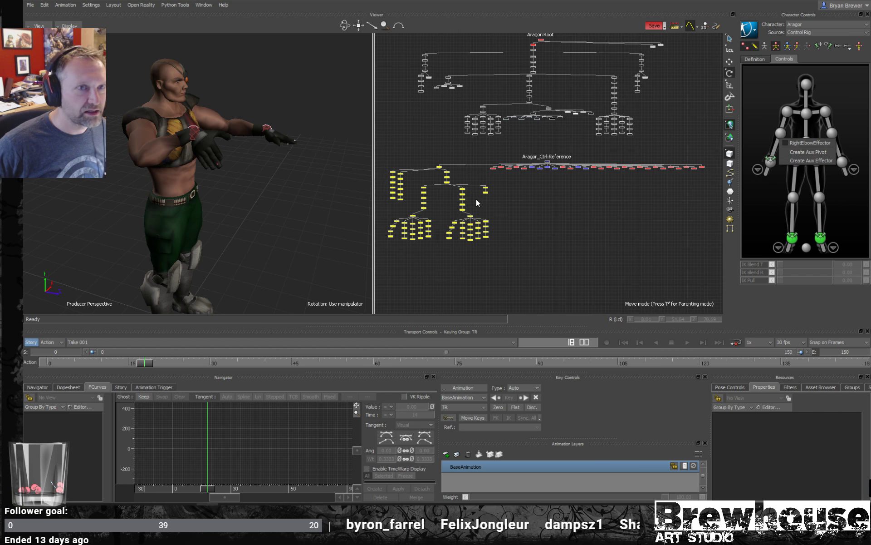
click(202, 160)
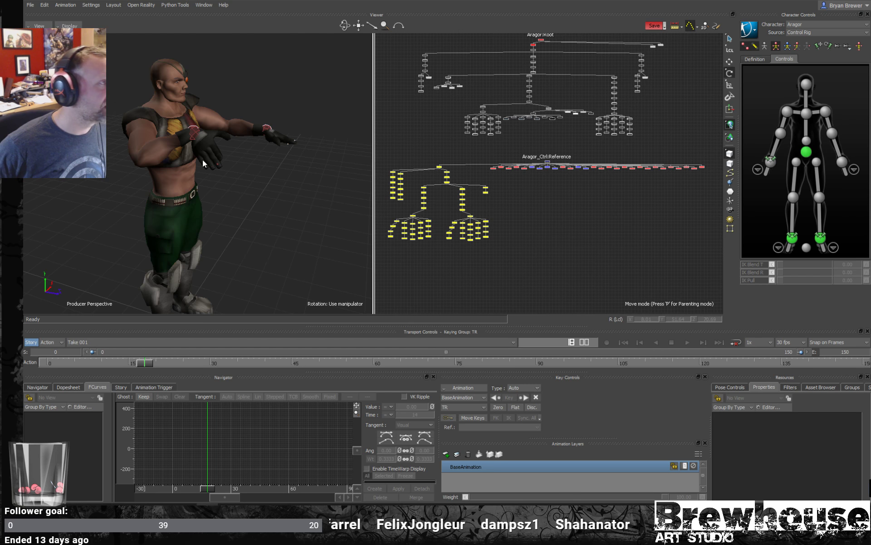
- Move the hips effector down and forward to about Y 82 and Z 5, with translation active
click(807, 153)
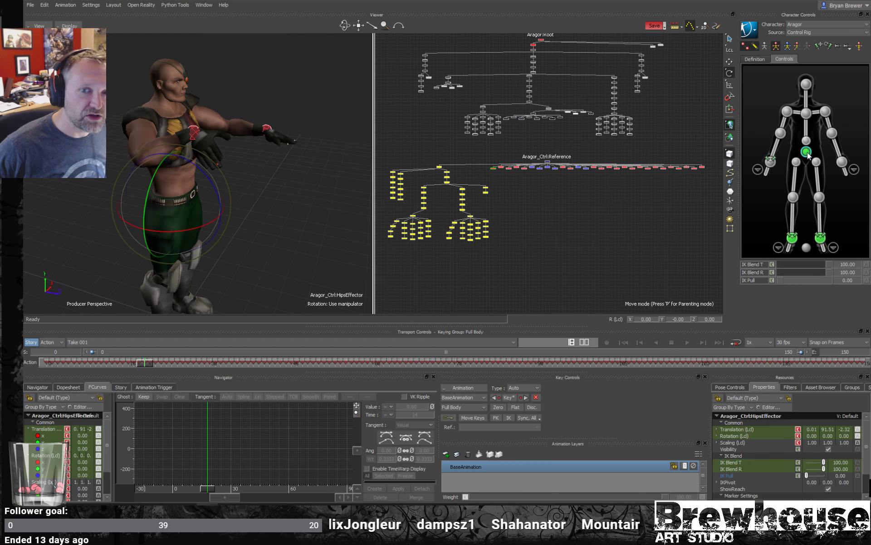
key(t)
ctrl+shift+drag(114, 306, 200, 212)
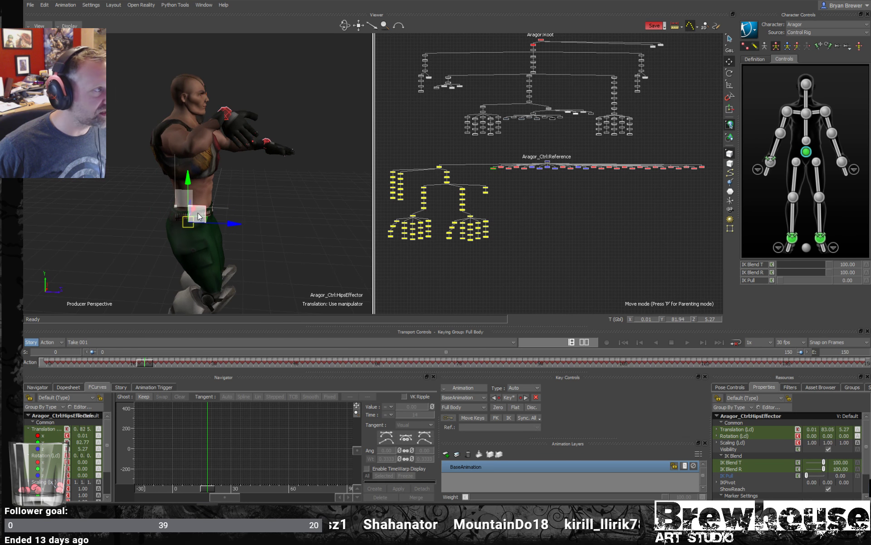
- Unpin the right wrist effector and select the right elbow effector
click(770, 162)
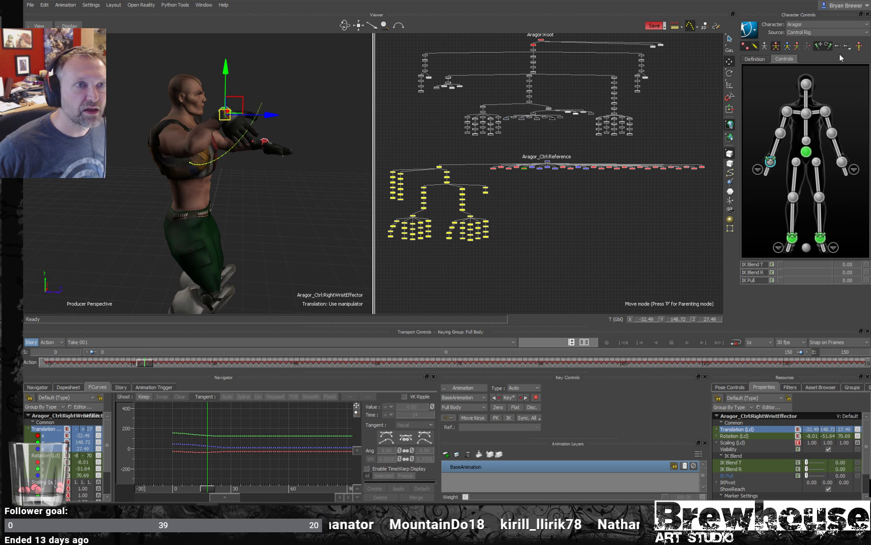
click(828, 46)
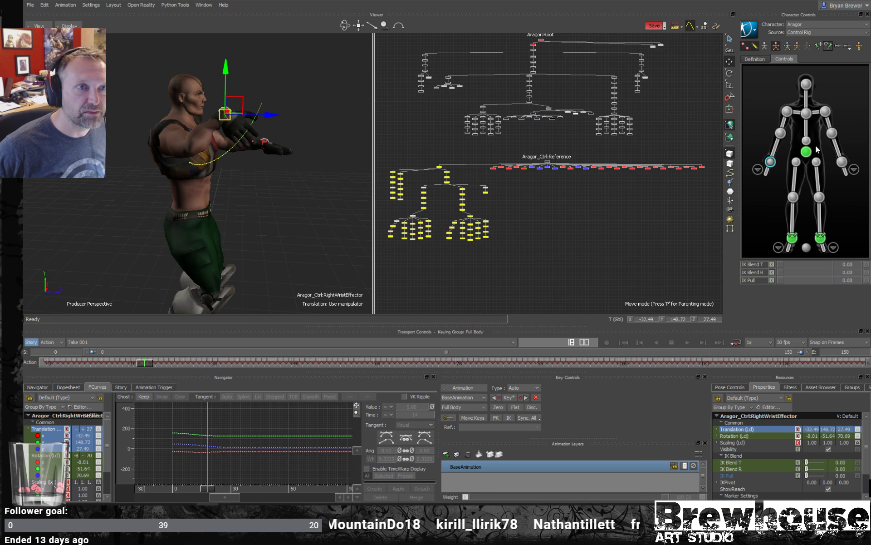
click(780, 133)
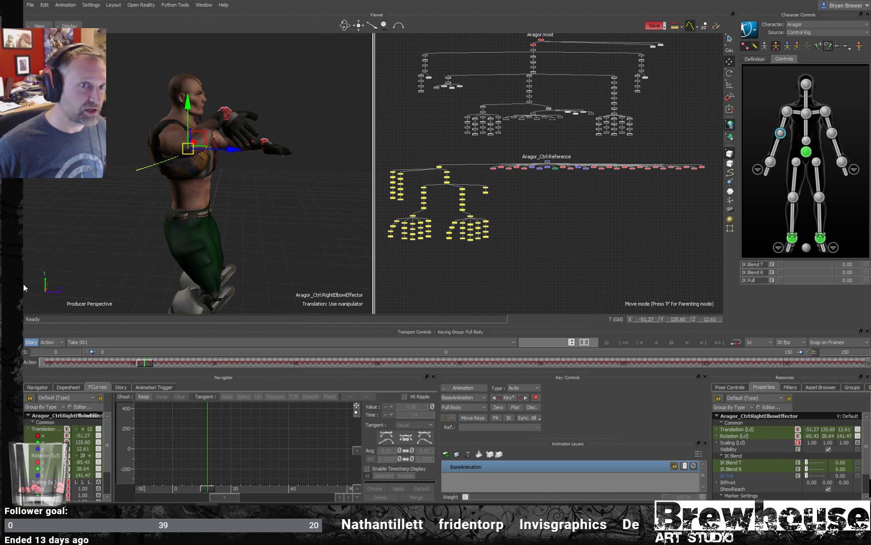
alt+drag(210, 211, 257, 214)
alt+right_drag(257, 214, 167, 213)
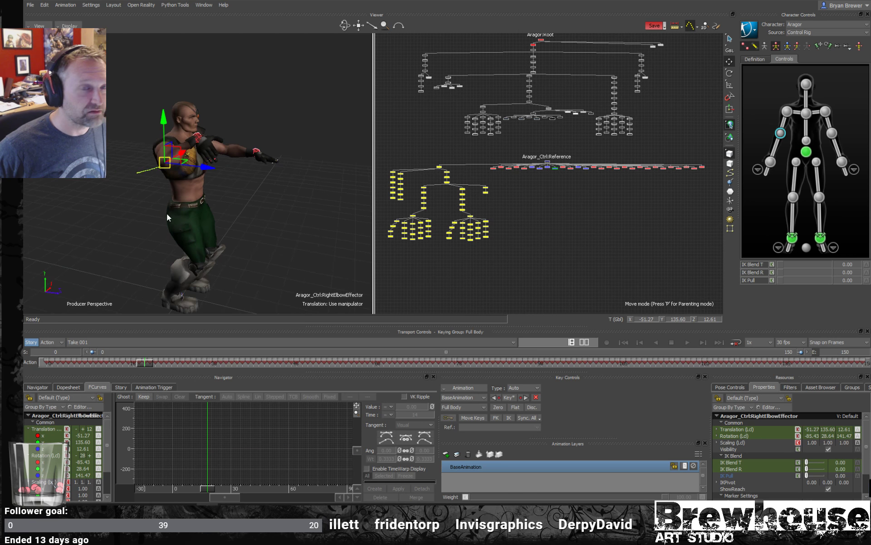
- Move the right ankle effector back and up to about Y 19 and Z -27, rotated about 55 degrees in Z
alt+middle_drag(167, 214, 173, 199)
alt+drag(174, 200, 201, 206)
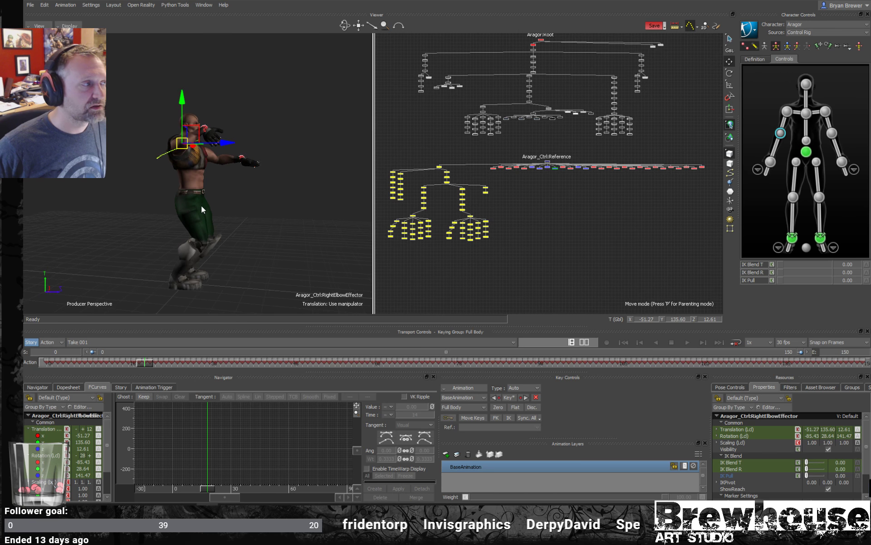
click(792, 237)
drag(202, 283, 190, 283)
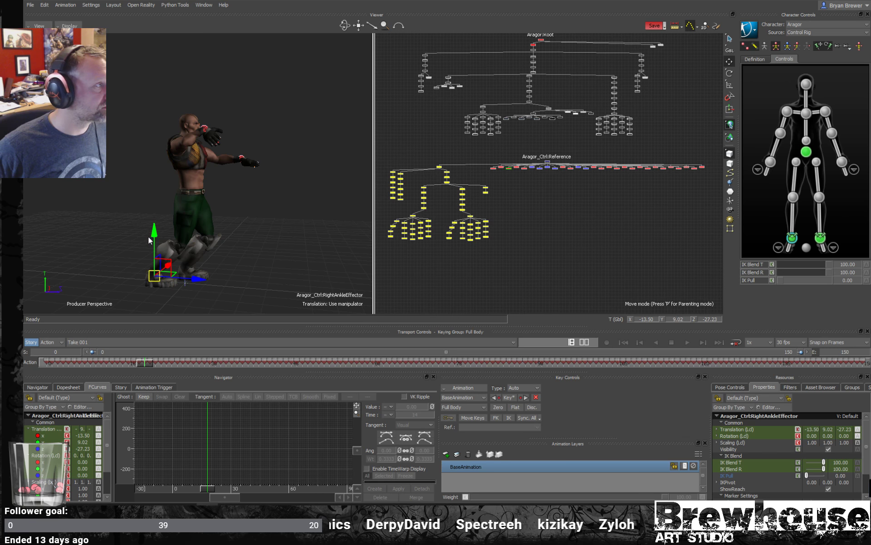
drag(154, 245, 157, 222)
key(r)
key(t)
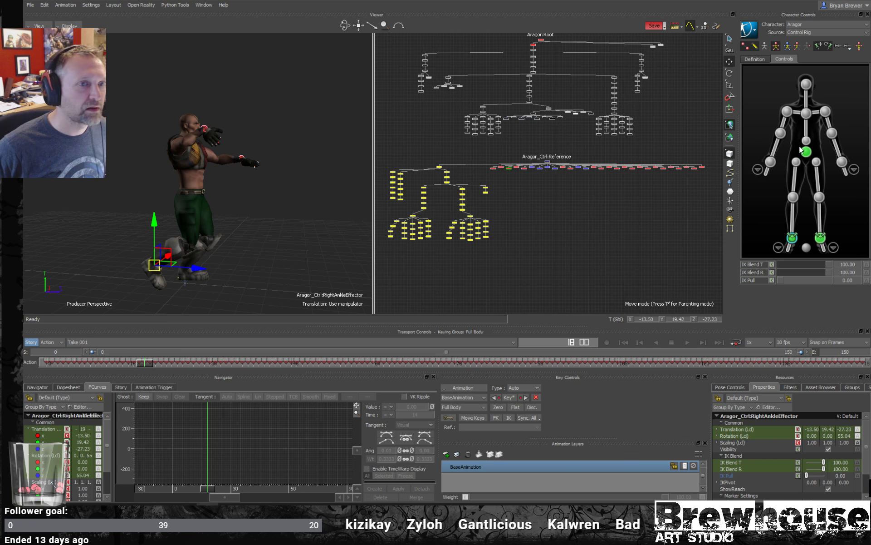
- Lower the hips effector to about Y 45 and move the left ankle effector forward to about Z 39 for a kneeling pose
click(195, 193)
drag(206, 196, 301, 252)
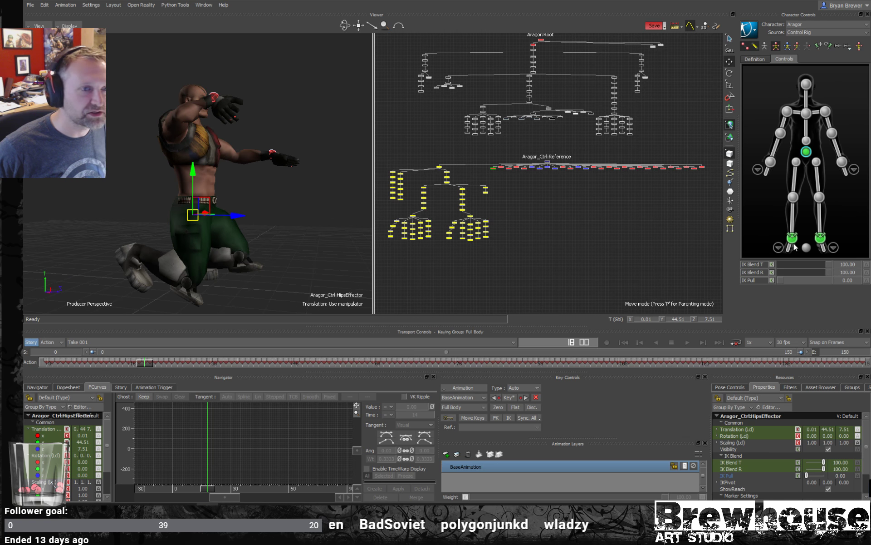
click(821, 238)
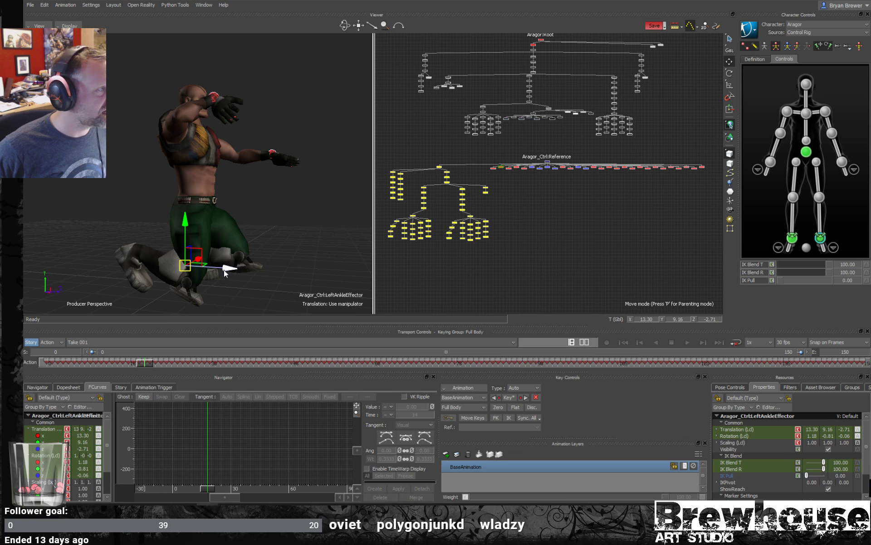
drag(224, 270, 285, 276)
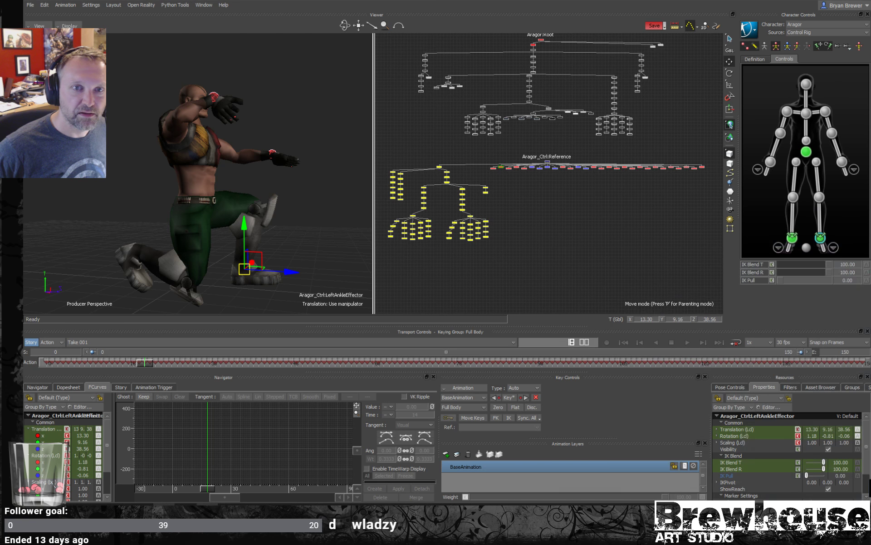
drag(256, 259, 260, 258)
mouse_move(249, 212)
ctrl+shift+mouse_down()
mouse_move(229, 198)
mouse_move(247, 199)
ctrl+shift+mouse_up()
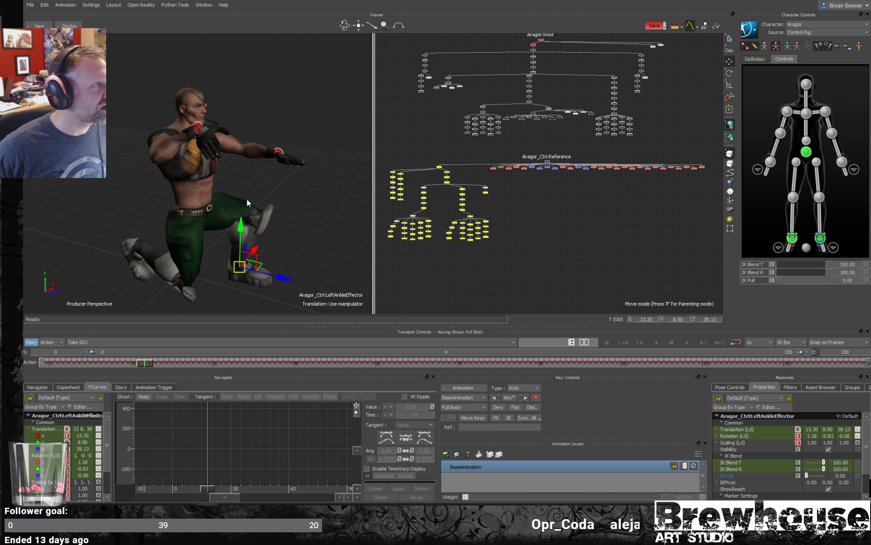
- Turn the upper body with the chest end effector and rotate the right wrist effector to about -162, -28, -135
click(806, 114)
key(r)
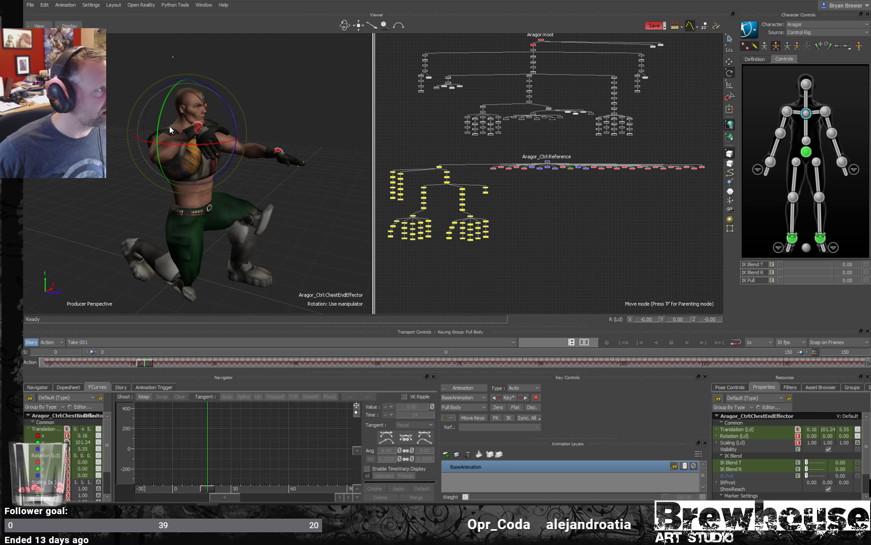
drag(171, 141, 175, 113)
click(806, 83)
click(770, 162)
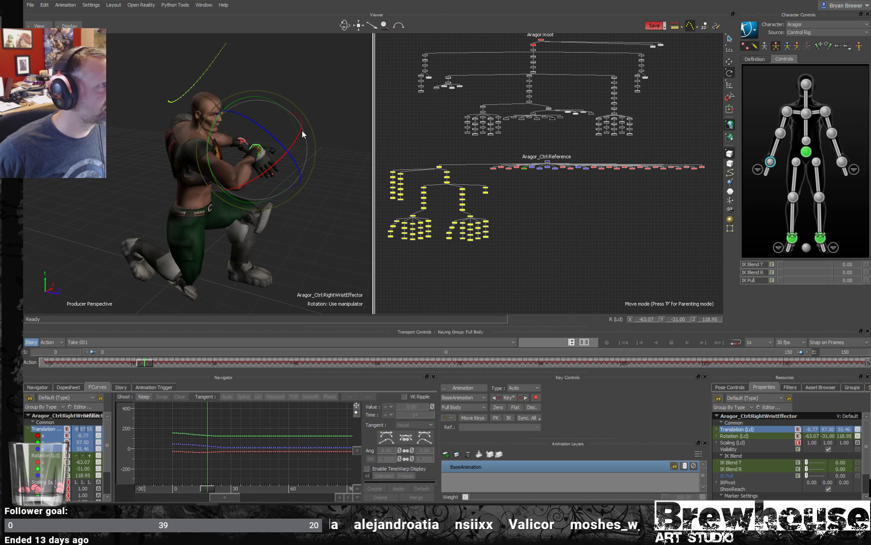
drag(269, 96, 238, 163)
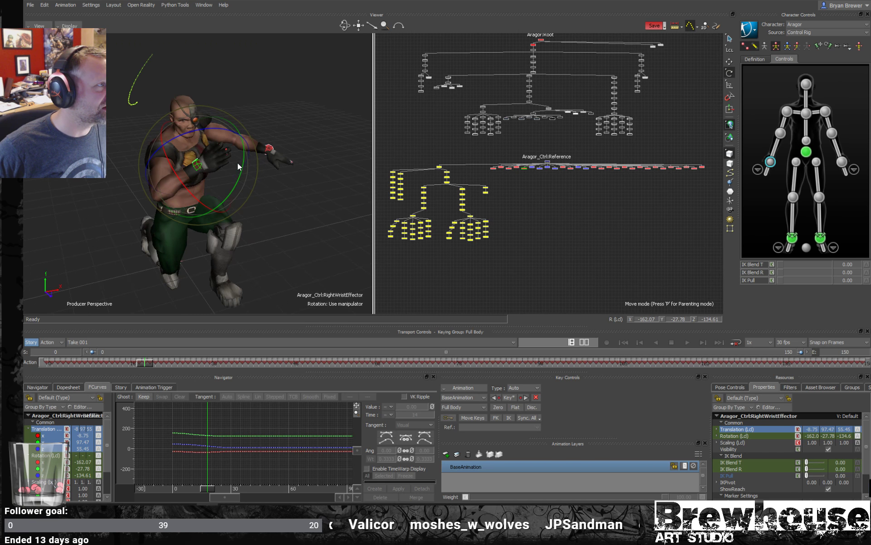
- Rotate the right shoulder effector and move the right wrist effector forward to about X -12, Y 97, Z 61
click(786, 110)
drag(166, 129, 185, 178)
key(w)
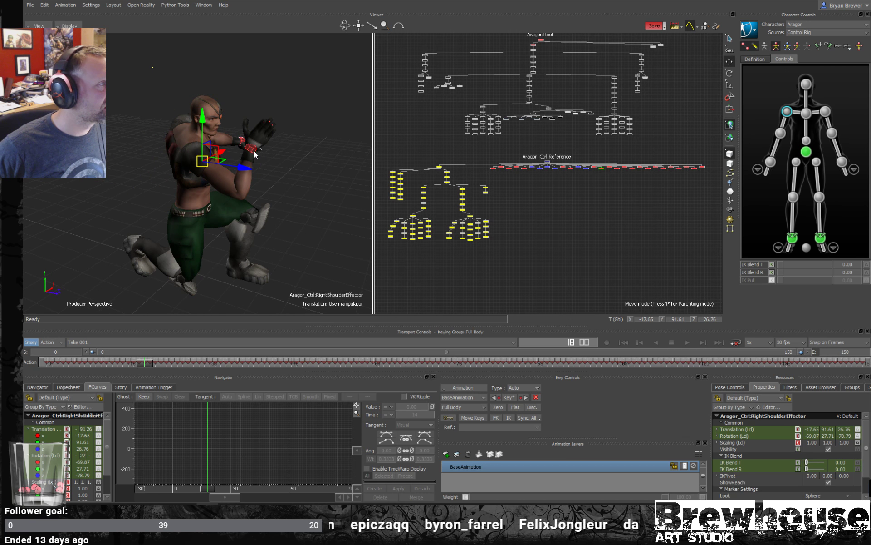
click(254, 160)
drag(254, 160, 277, 154)
mouse_move(272, 163)
alt+right_down()
mouse_move(299, 171)
mouse_move(278, 175)
alt+right_up()
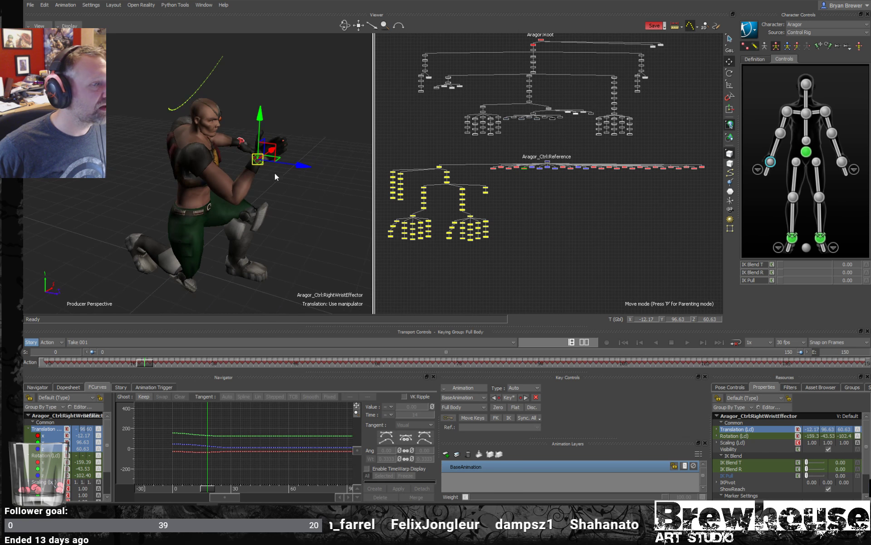
- Add a Cube from the Elements templates to the scene
click(790, 388)
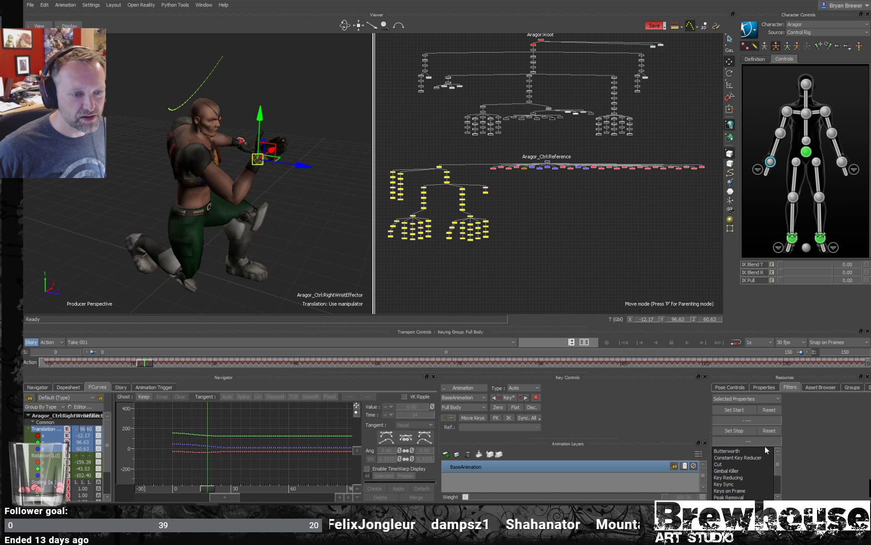
click(733, 388)
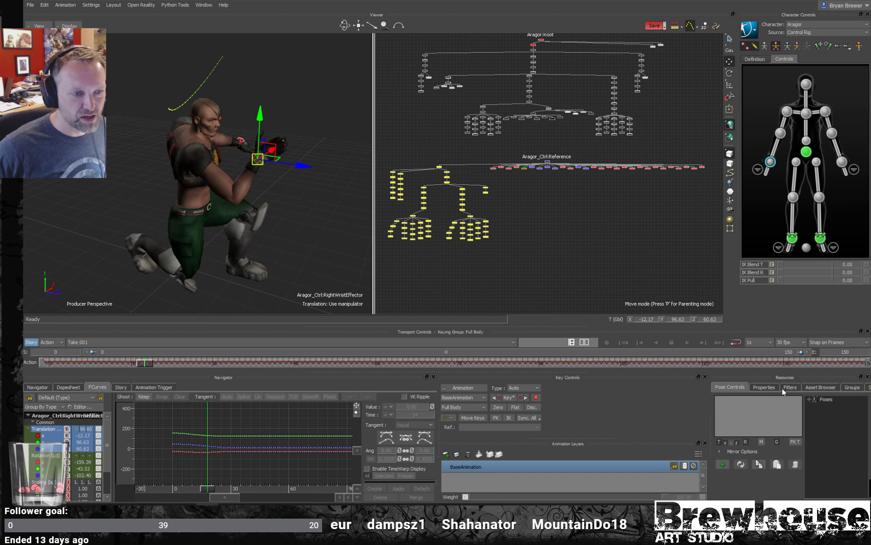
click(770, 388)
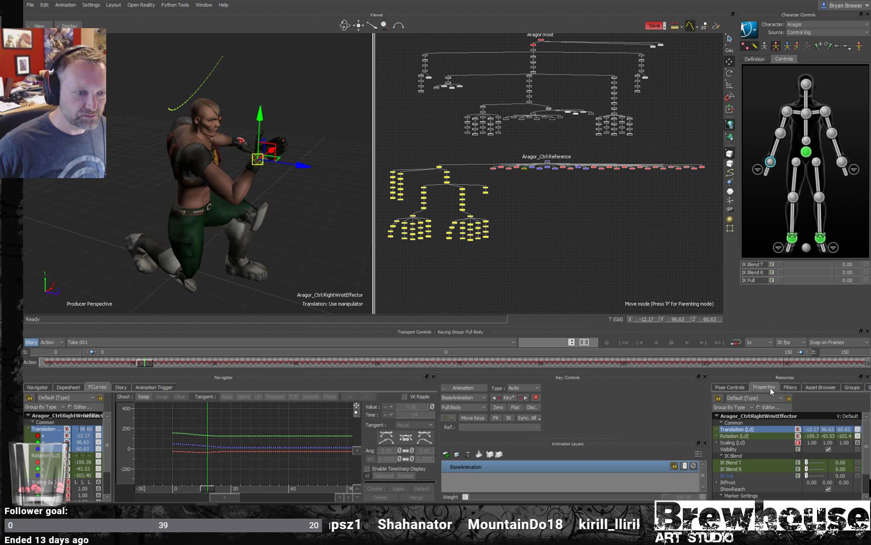
click(814, 390)
click(742, 462)
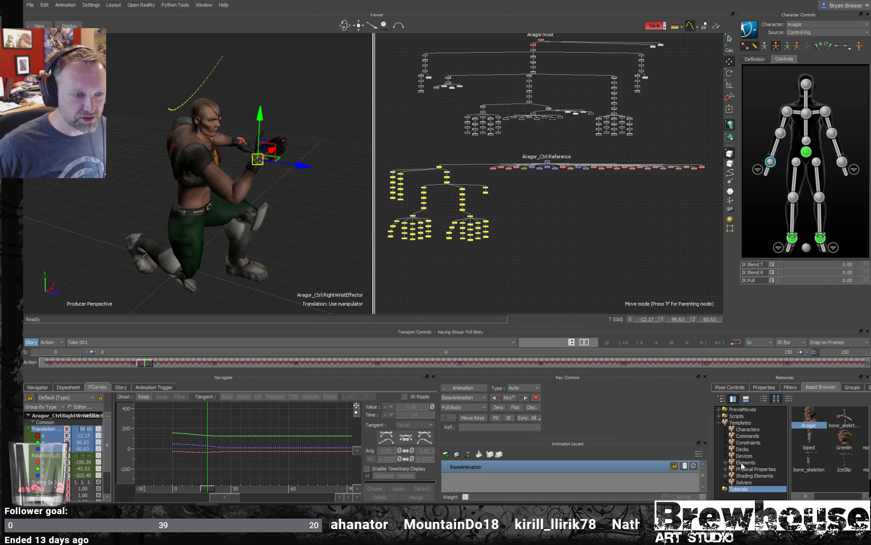
click(811, 461)
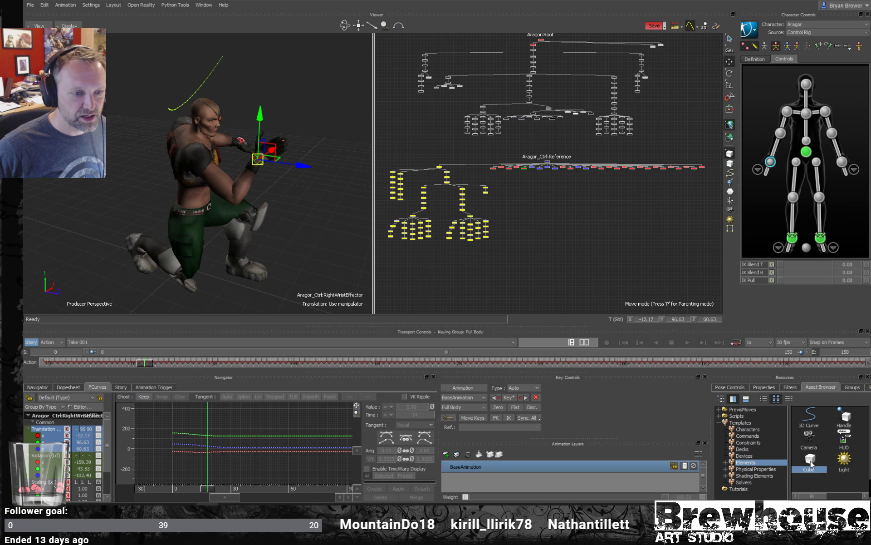
drag(811, 463, 554, 258)
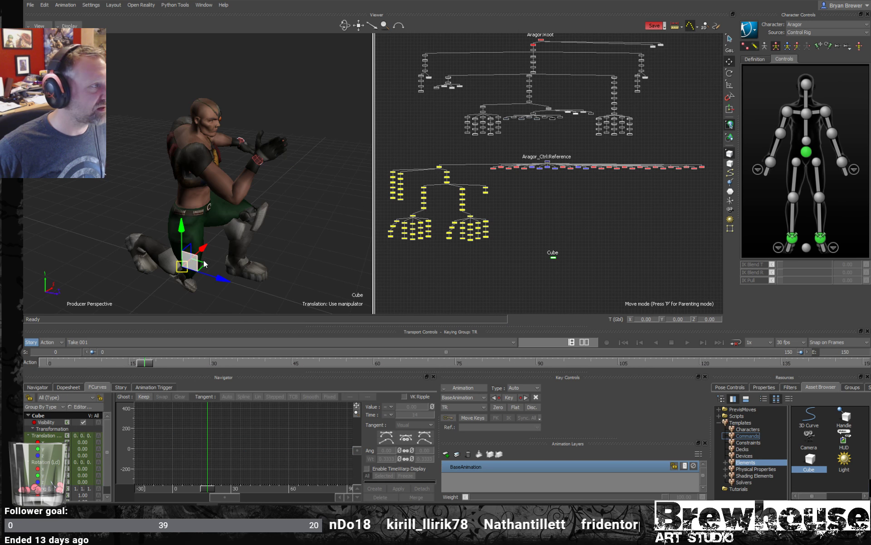
- Move the cube forward to about Z 62 and scale it into a wide, thin slab with an X scale of about 52
drag(205, 264, 309, 308)
key(s)
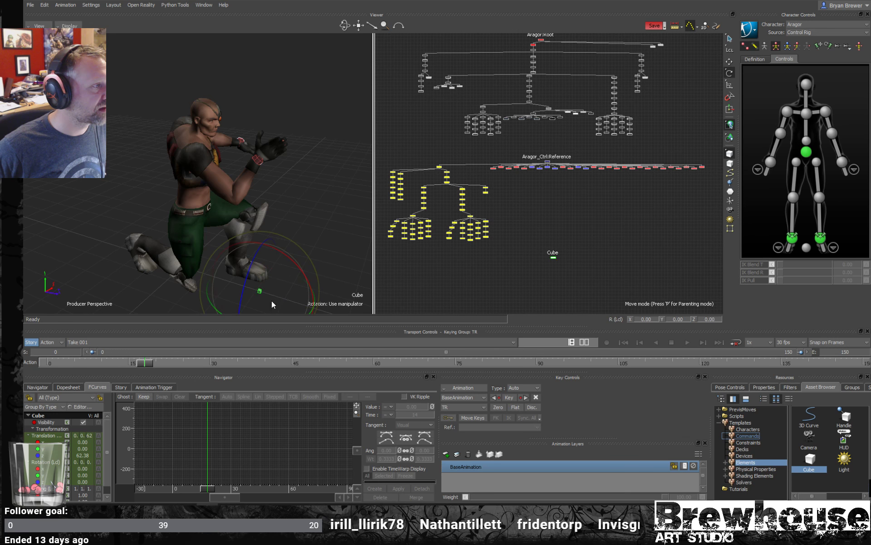
drag(302, 244, 350, 301)
click(439, 305)
click(252, 275)
drag(291, 291, 404, 311)
- Raise the slab to about Y 69 and shift it forward to about Z 71 in front of the character
drag(294, 288, 298, 155)
key(t)
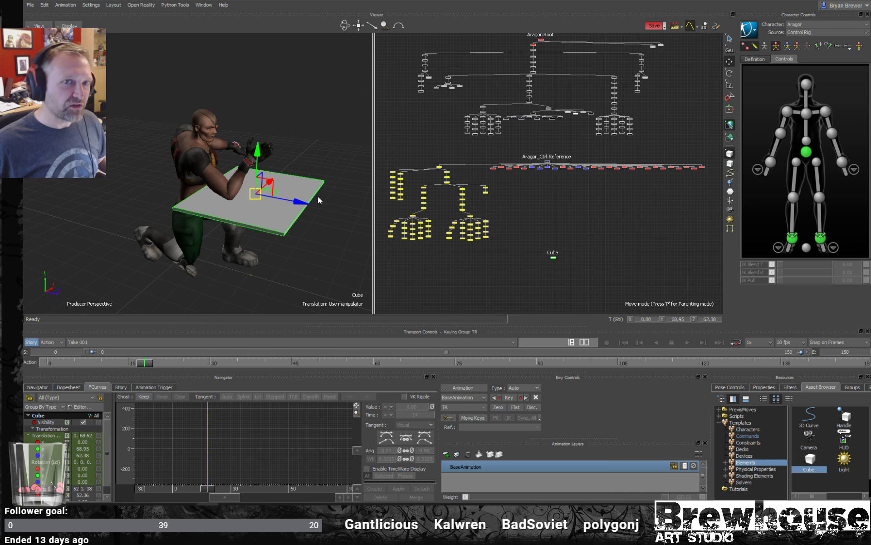
drag(298, 209, 313, 207)
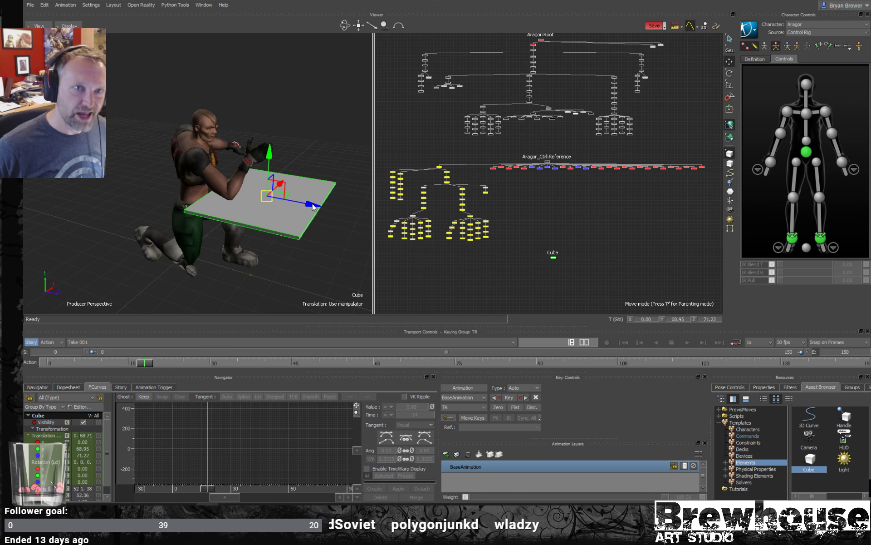
- Examine the position of the kneeling character's arms relative to the slab from several angles
alt+drag(239, 186, 251, 186)
alt+right_drag(251, 187, 284, 195)
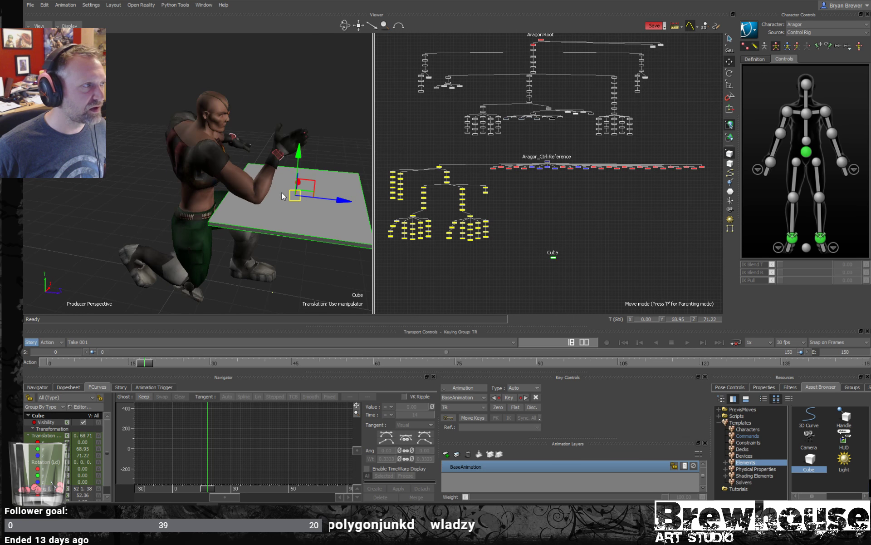
alt+middle_drag(284, 195, 268, 198)
alt+right_drag(268, 199, 285, 201)
alt+drag(285, 200, 296, 200)
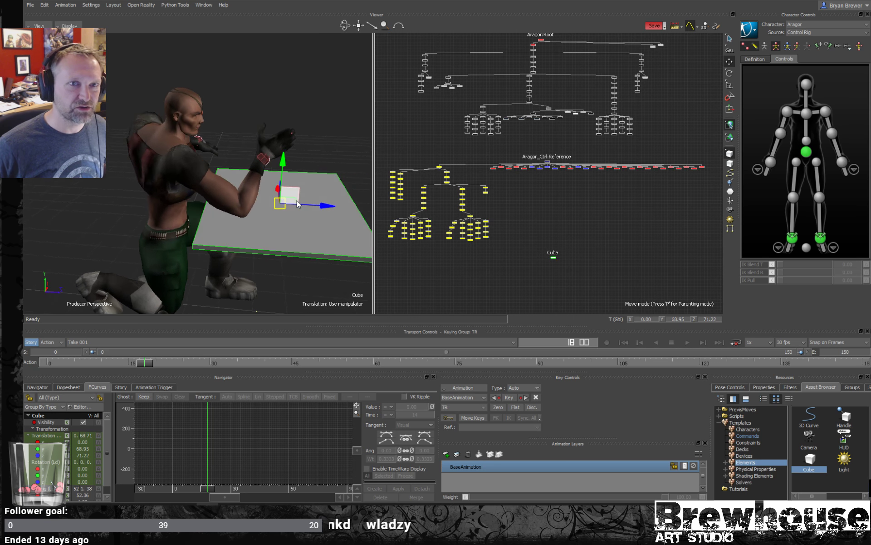
alt+right_drag(311, 199, 319, 201)
alt+drag(319, 201, 308, 221)
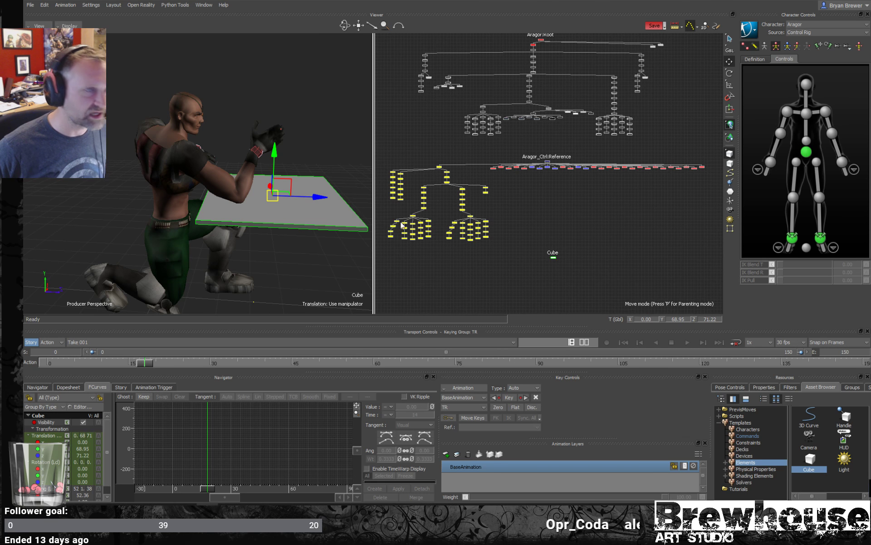
alt+drag(300, 186, 272, 186)
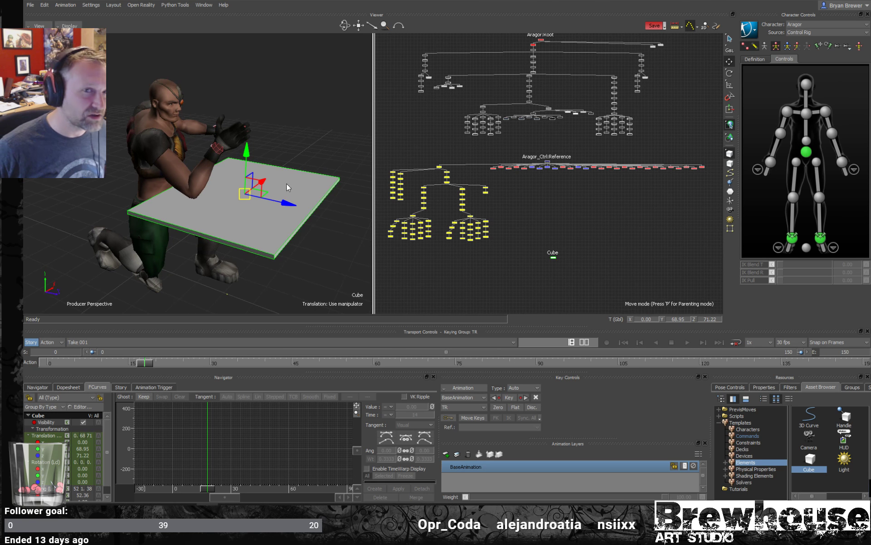
alt+drag(243, 207, 272, 224)
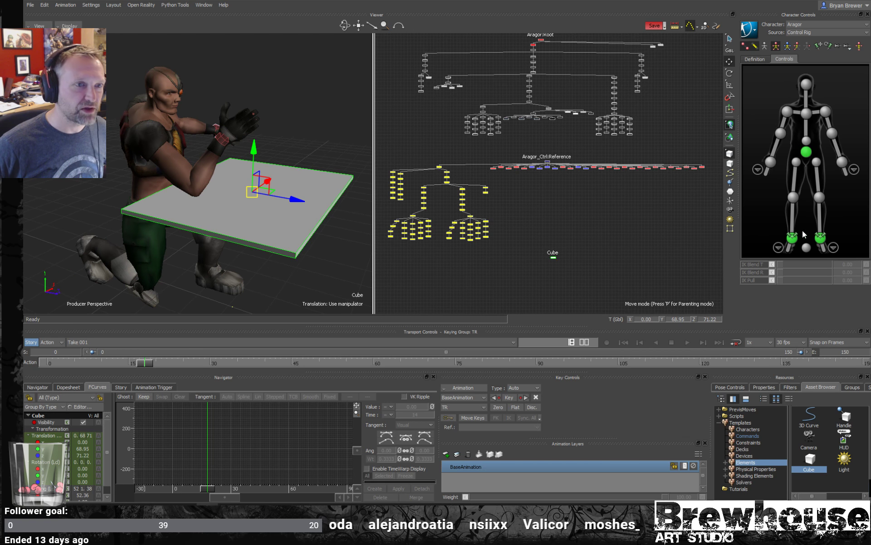
- Create Take 002 without copying the current take's data, with the right knee effector selected
click(793, 198)
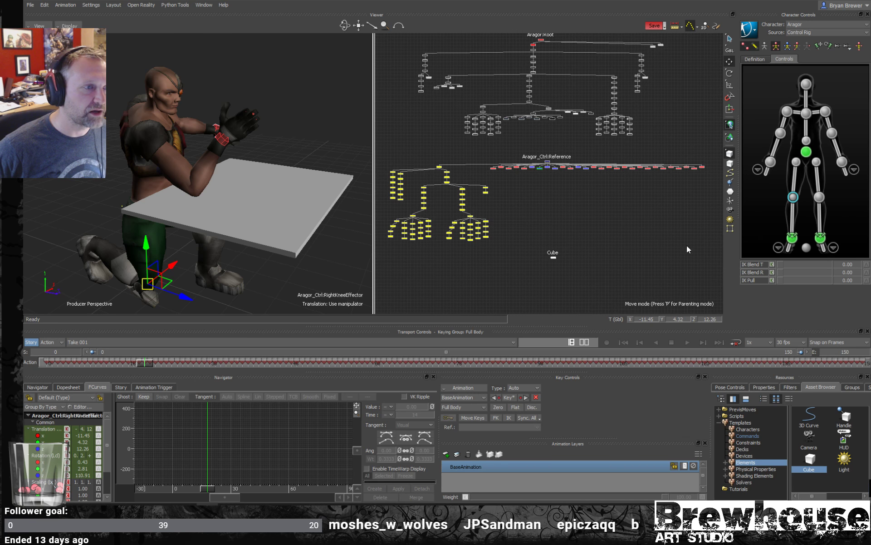
click(132, 342)
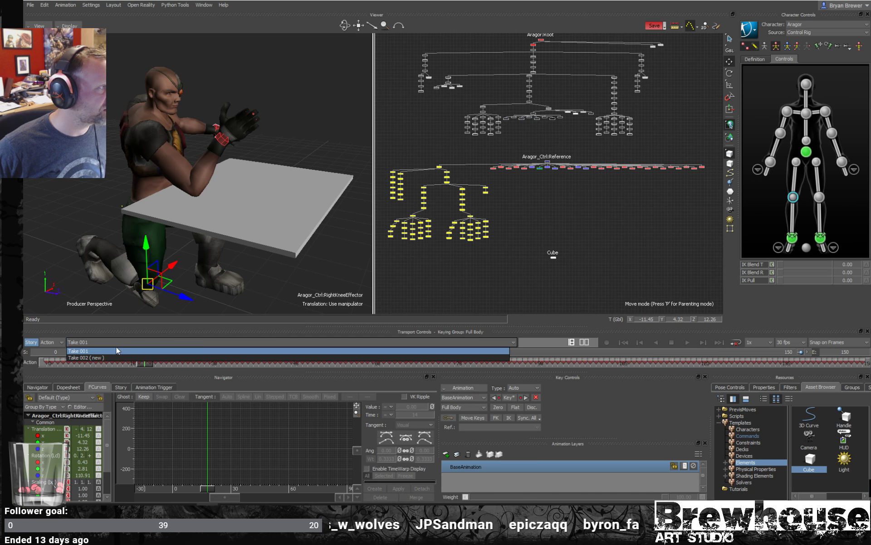
click(82, 358)
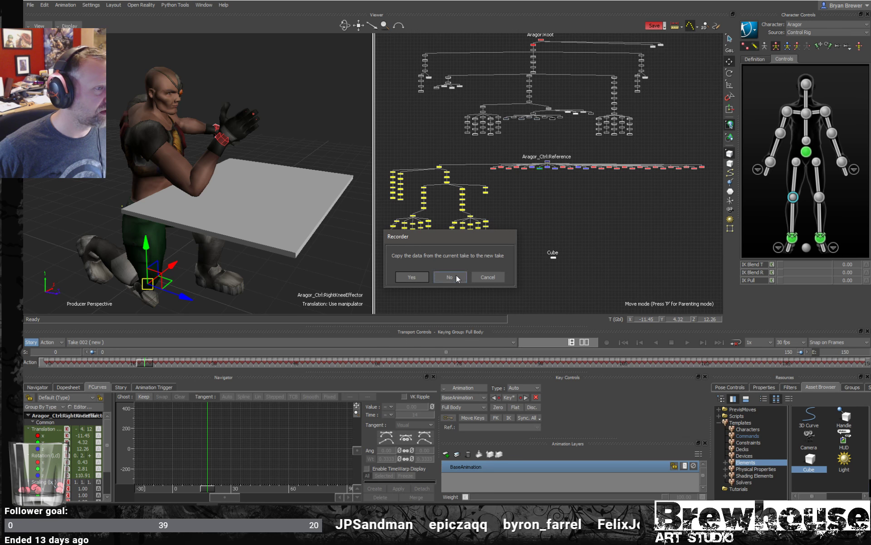
click(449, 277)
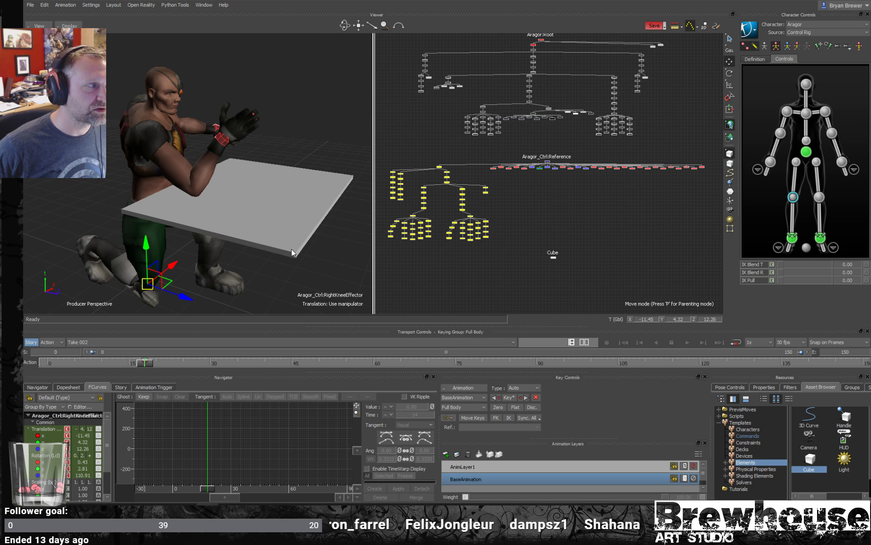
- Set IK Blend T and IK Blend R to 100 on the right knee effector and pin its translation and rotation
ctrl+shift+drag(292, 249, 304, 244)
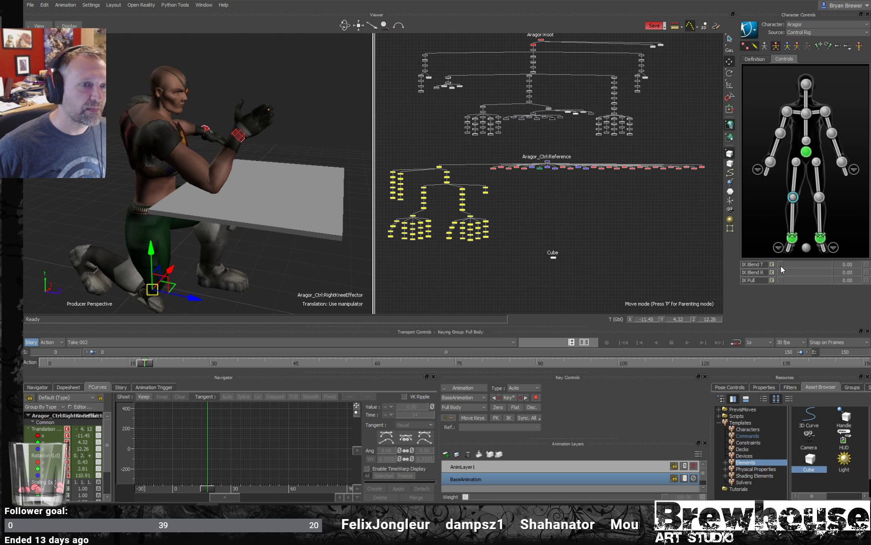
drag(780, 266, 846, 266)
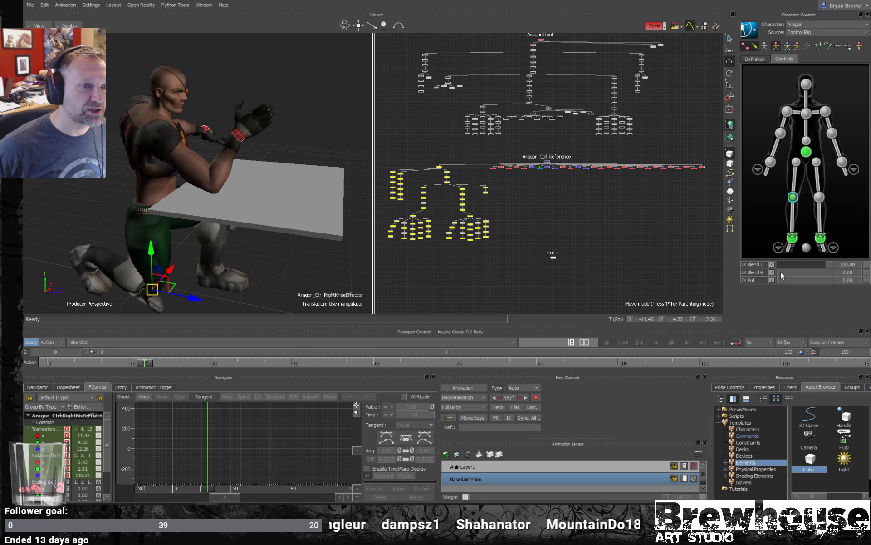
drag(781, 272, 847, 273)
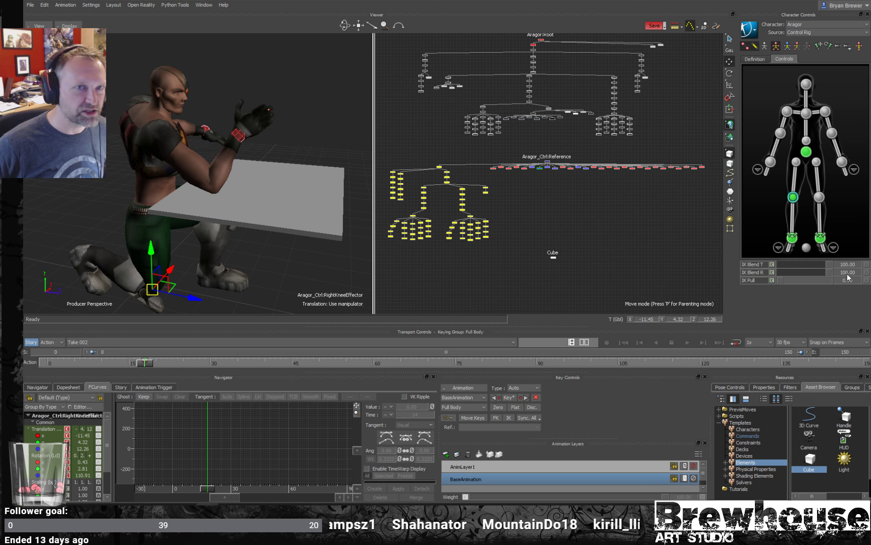
click(829, 46)
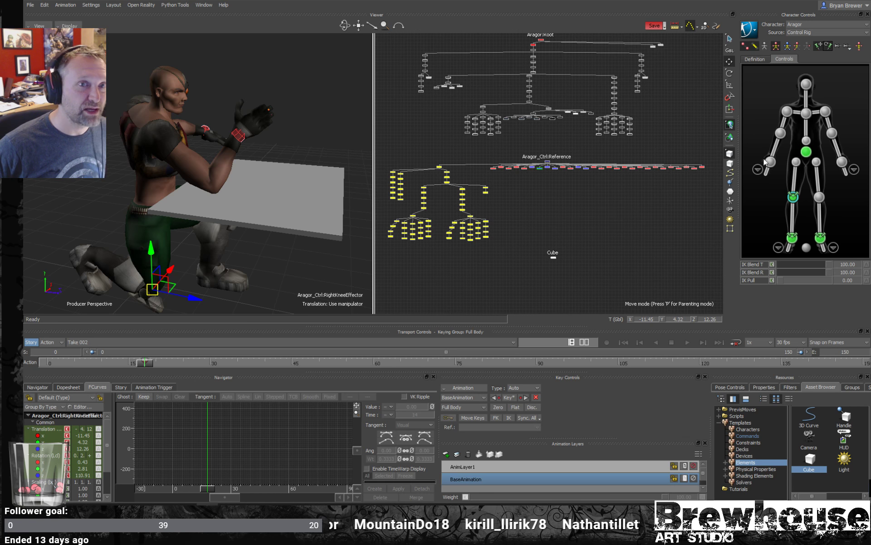
- Try moving the hips effector down and back with the right knee pinned, and undo the move
click(807, 155)
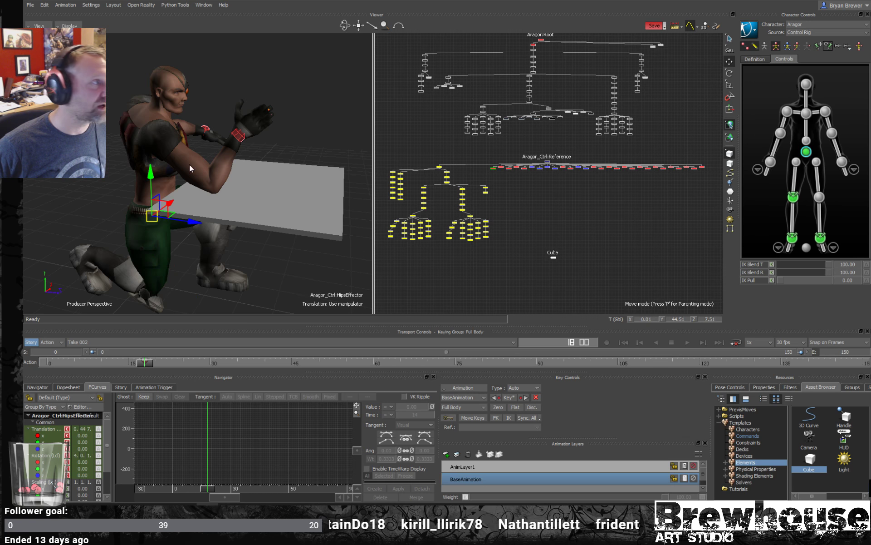
ctrl+shift+drag(189, 175, 200, 170)
mouse_move(156, 212)
mouse_down()
mouse_move(179, 217)
mouse_move(160, 227)
mouse_move(152, 203)
mouse_move(121, 196)
mouse_move(151, 230)
mouse_move(151, 268)
mouse_move(132, 218)
mouse_move(102, 184)
mouse_move(168, 223)
mouse_move(151, 216)
mouse_up()
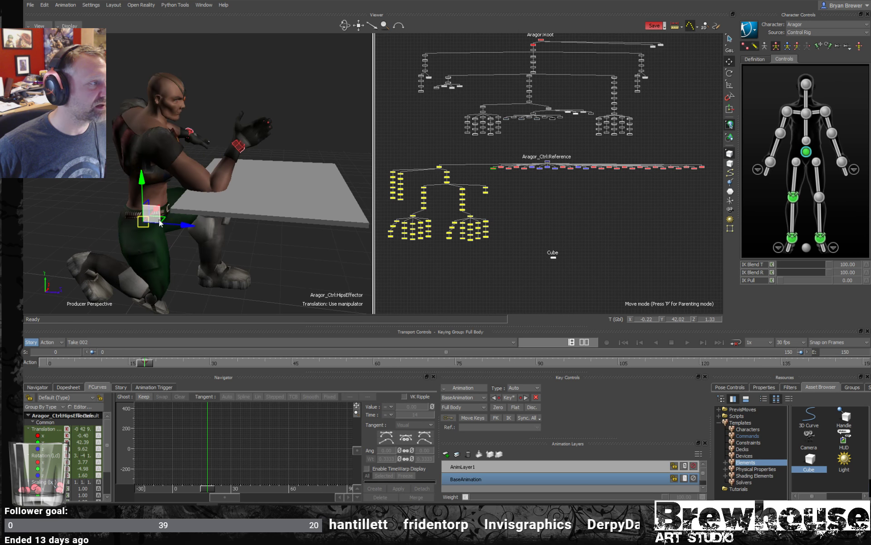
key(ctrl+z)
ctrl+shift+drag(340, 222, 319, 217)
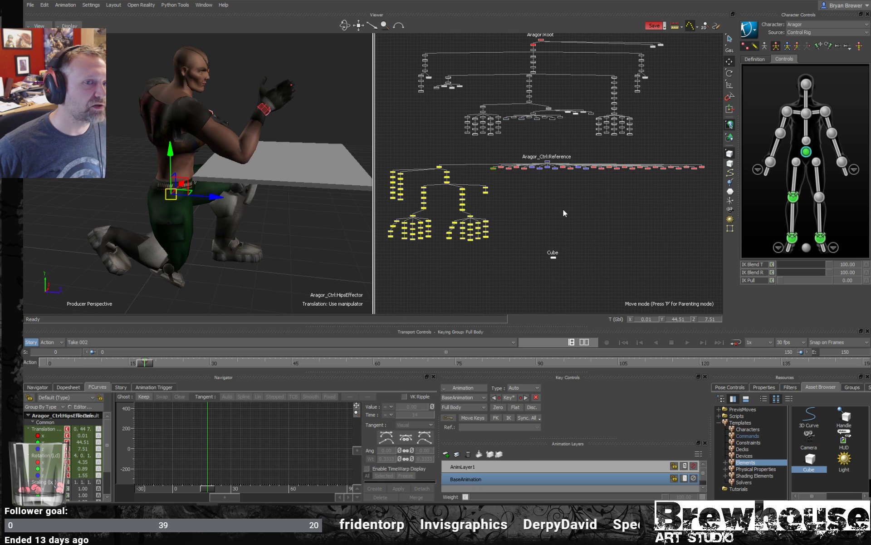
- Set IK Pull to 100 on the right knee effector and test it by shifting the hips slightly
click(792, 198)
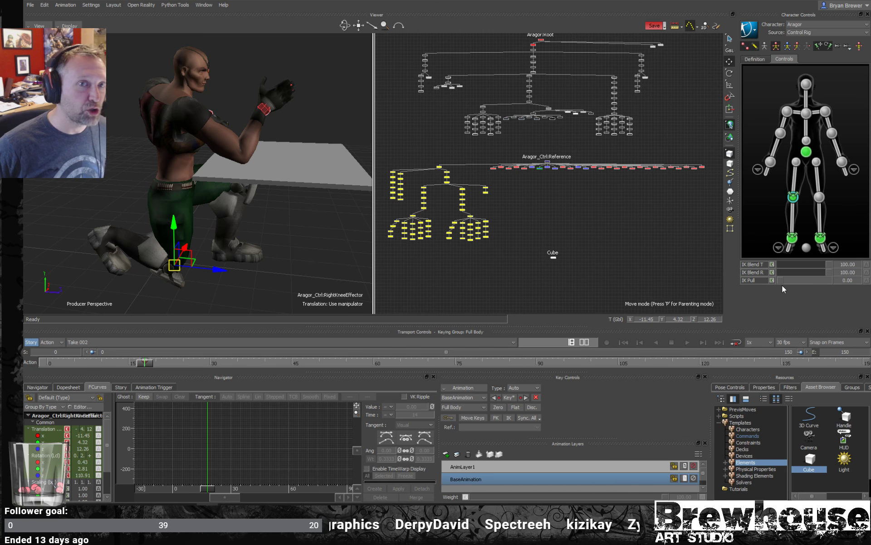
drag(780, 281, 862, 281)
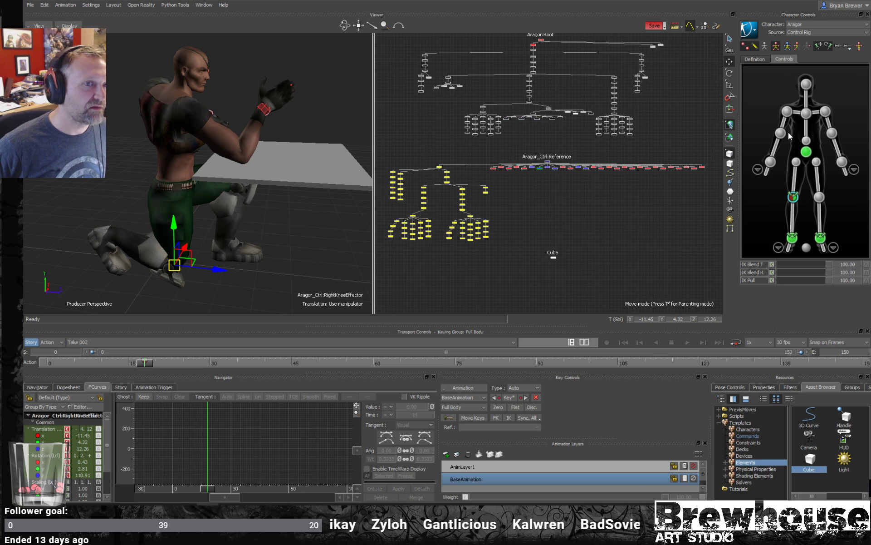
click(806, 152)
mouse_move(189, 184)
mouse_down()
mouse_move(168, 176)
mouse_move(225, 211)
mouse_move(191, 191)
mouse_up()
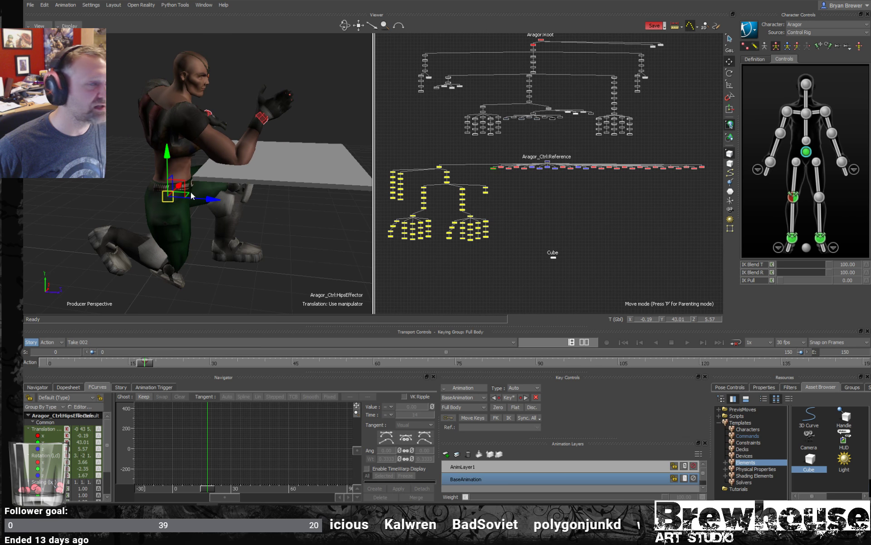
- Set IK Pull to 100 on the left ankle effector and reselect the hips effector
click(820, 238)
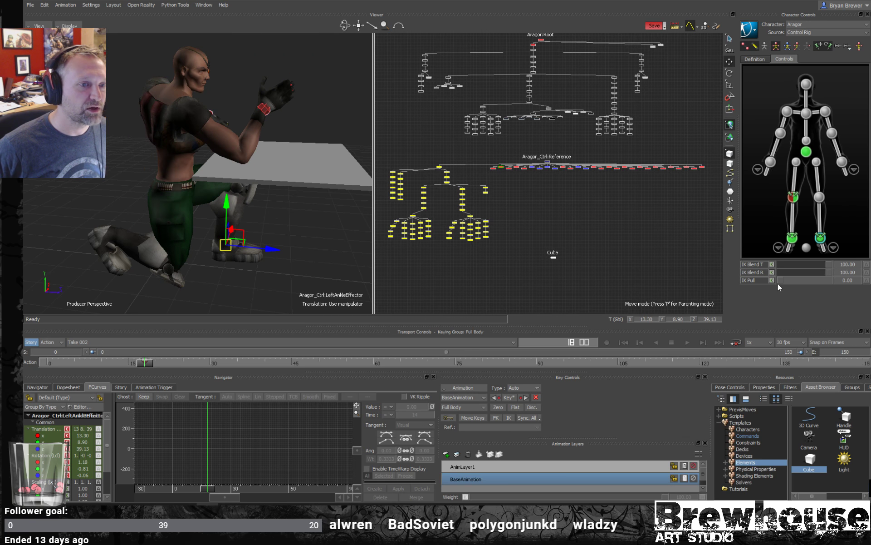
drag(780, 279, 862, 285)
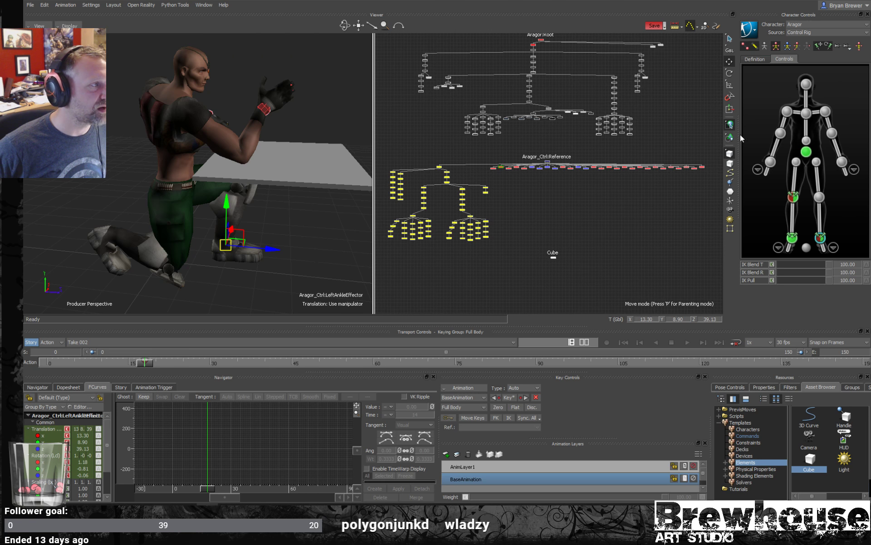
click(807, 154)
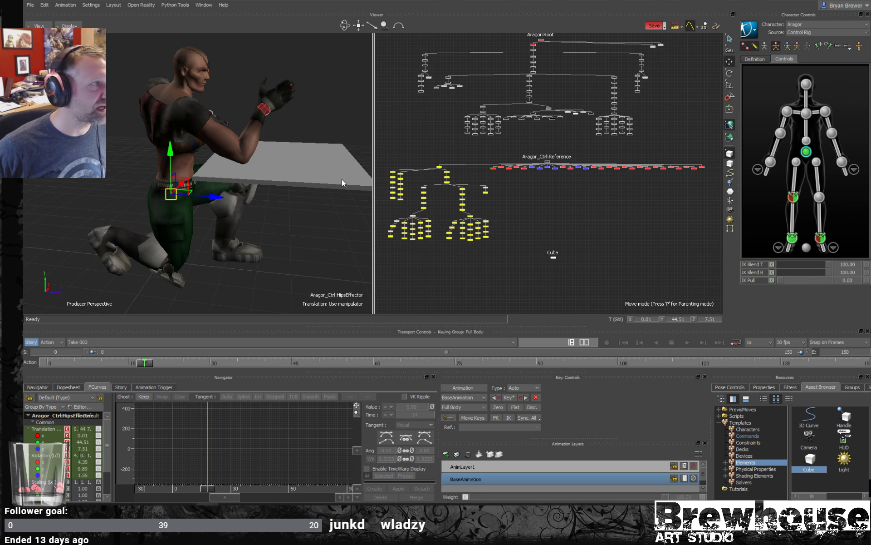
- Set IK Blend T, IK Blend R and IK Pull to 100 on the right elbow effector and pin its translation and rotation
click(781, 133)
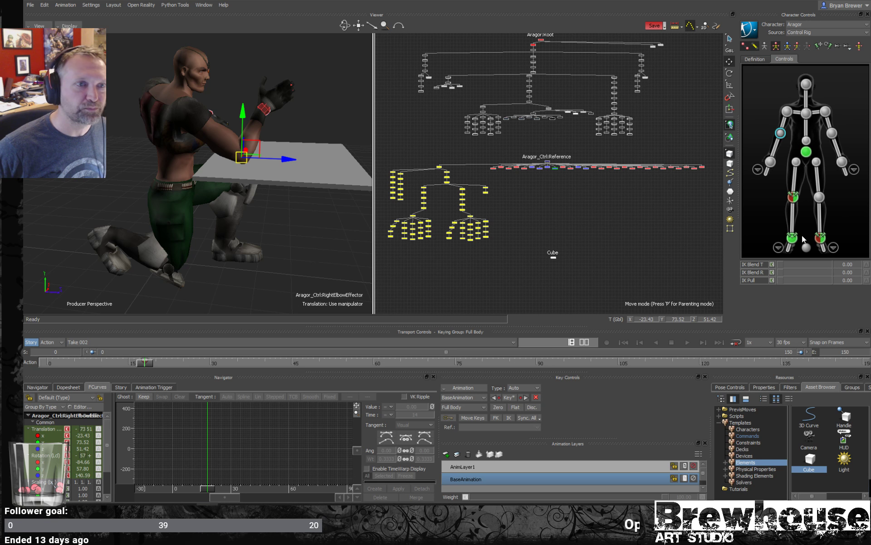
drag(780, 265, 843, 271)
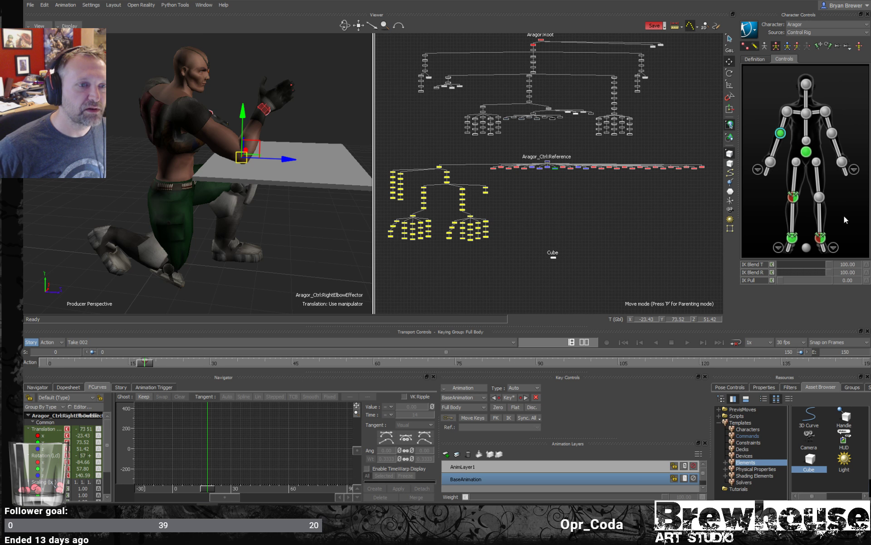
click(819, 45)
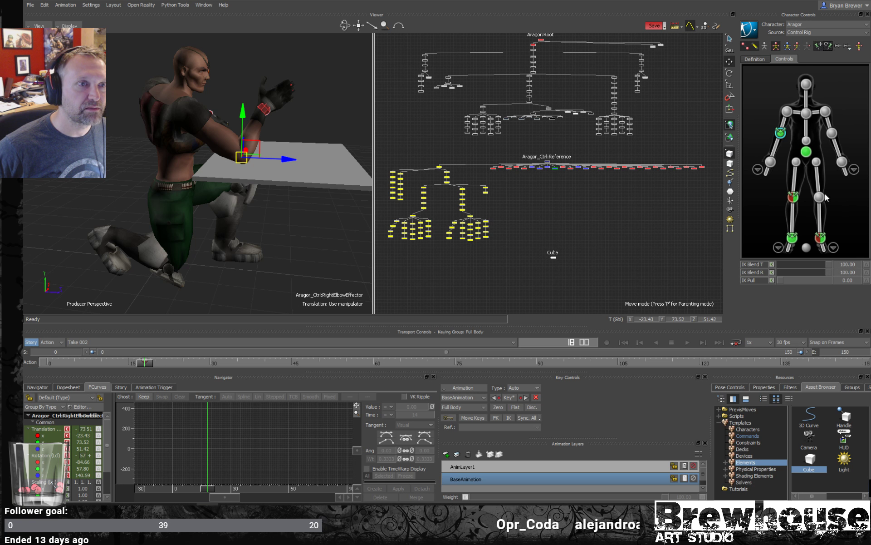
drag(782, 279, 846, 280)
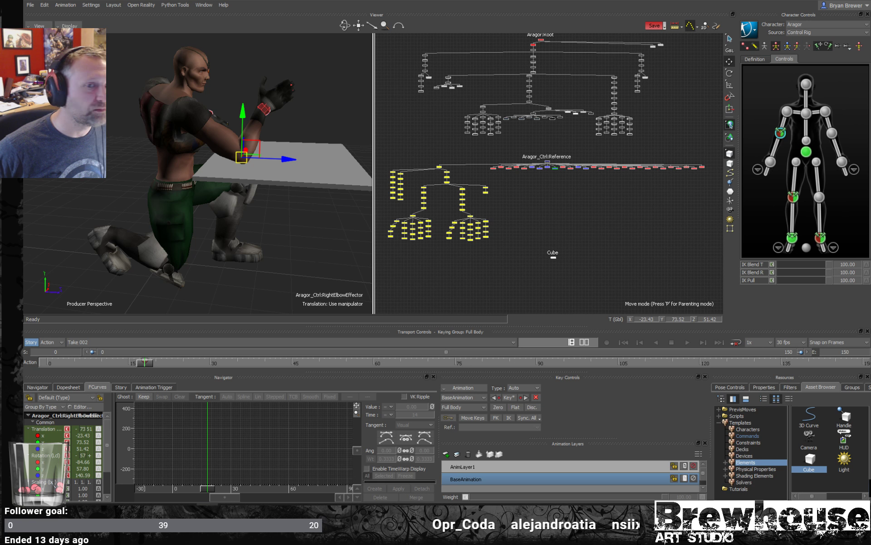
- Move the right wrist effector to about X -11, Y 95, Z 63 with the elbow pinned
click(771, 162)
drag(276, 101, 219, 113)
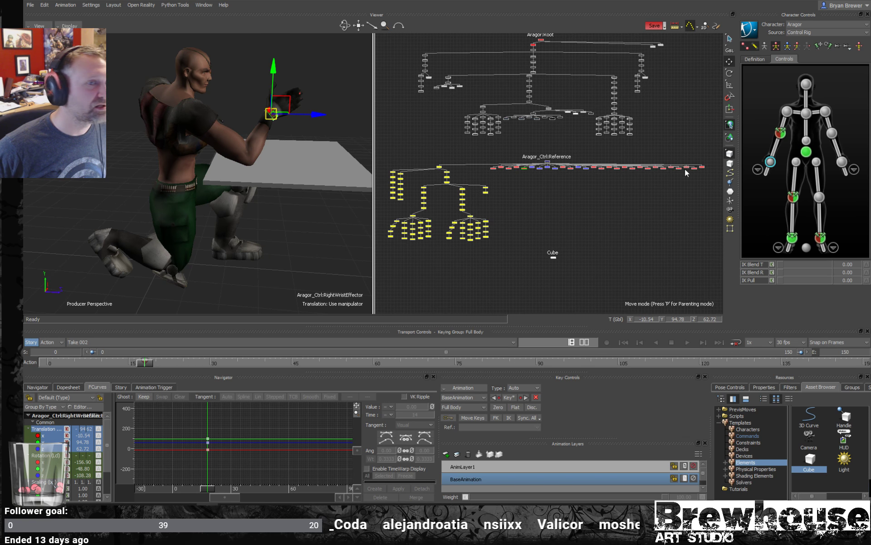
- Shift and slightly rotate the hips, and rotate the chest effector to about X 39, Y -9, Z 21
click(806, 151)
drag(216, 195, 216, 176)
key(r)
mouse_move(210, 211)
mouse_down()
mouse_move(202, 212)
mouse_move(212, 212)
mouse_up()
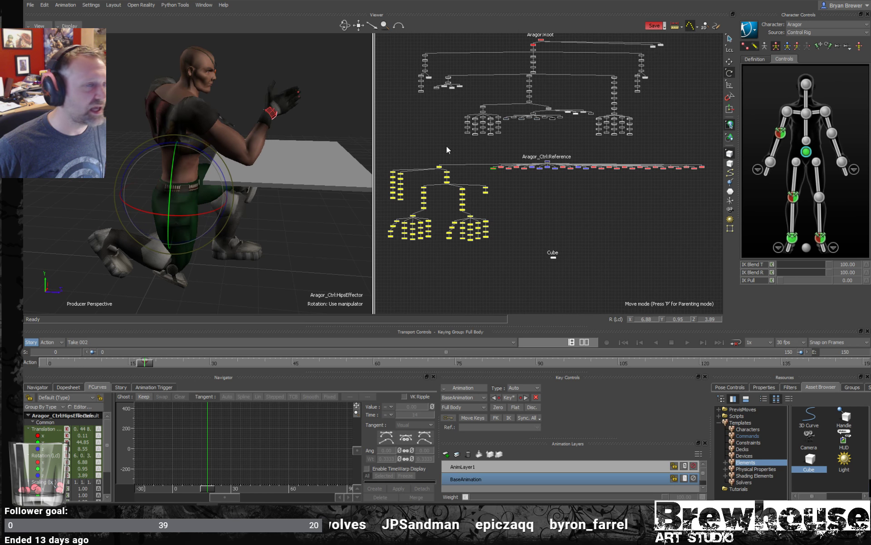
click(807, 114)
drag(181, 48, 223, 77)
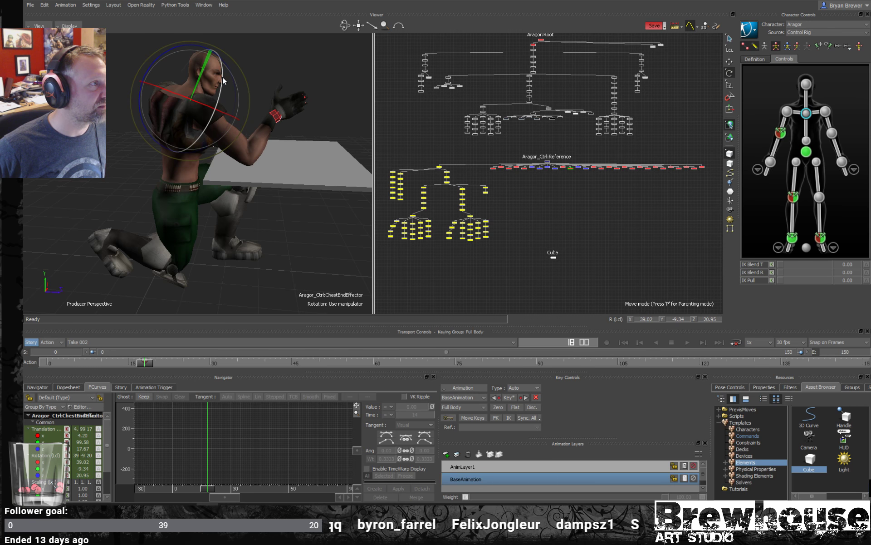
- Move the right wrist effector to about X -18, Y 93, Z 70 and reselect the hips effector
click(275, 115)
mouse_move(275, 116)
ctrl+shift+mouse_down()
mouse_move(225, 115)
mouse_move(196, 100)
mouse_move(194, 122)
mouse_move(271, 134)
ctrl+shift+mouse_up()
key(t)
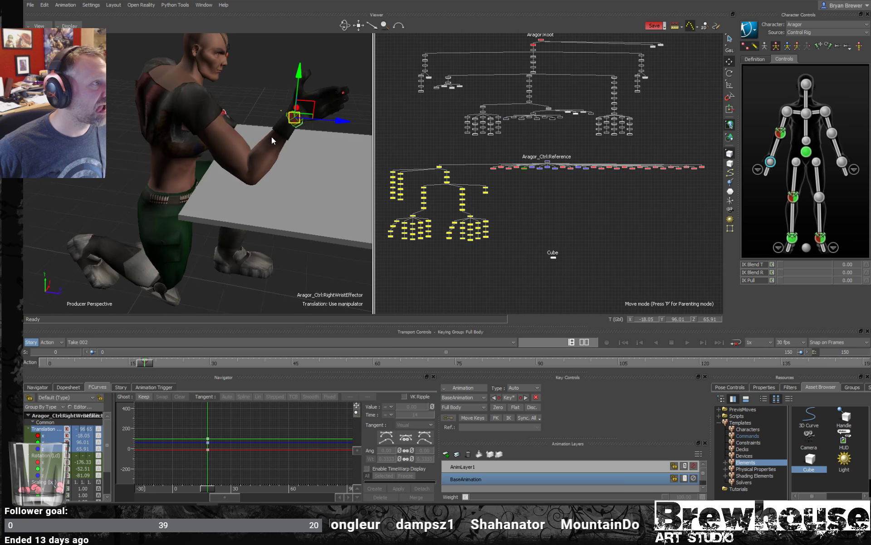
drag(311, 107, 236, 127)
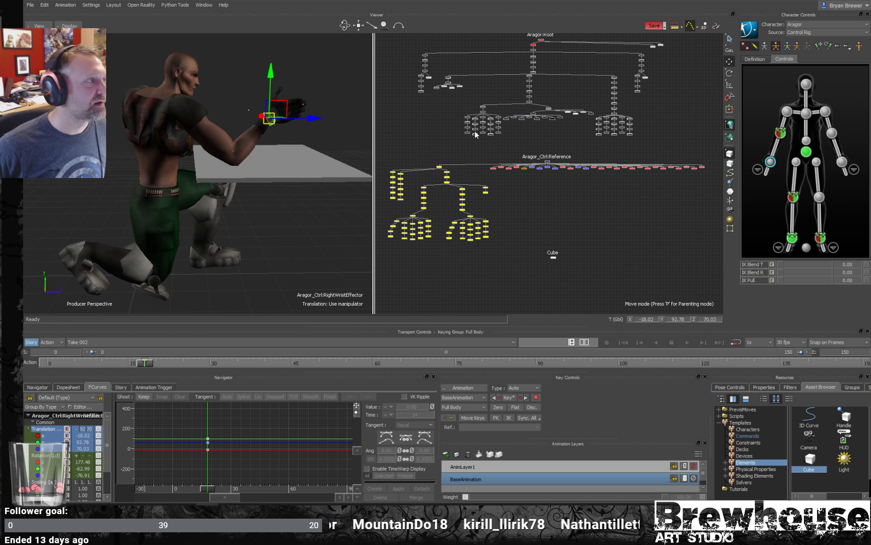
click(809, 154)
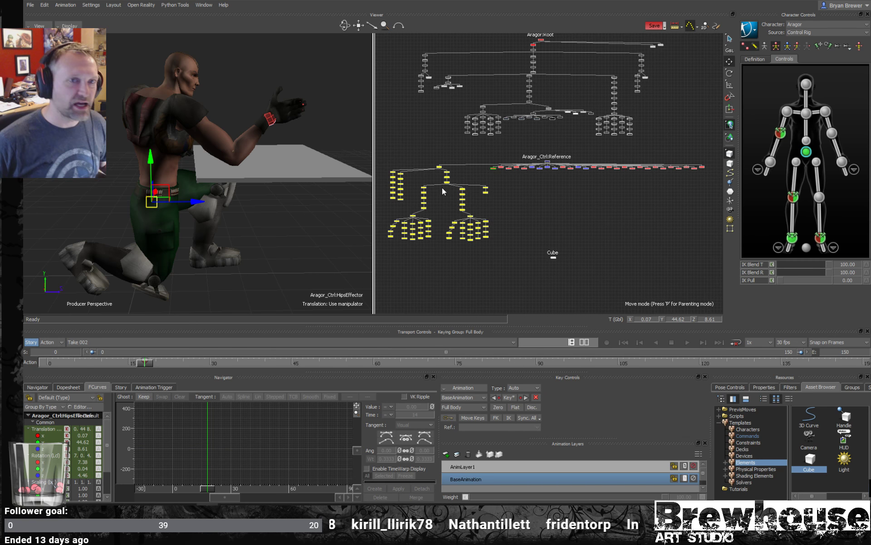
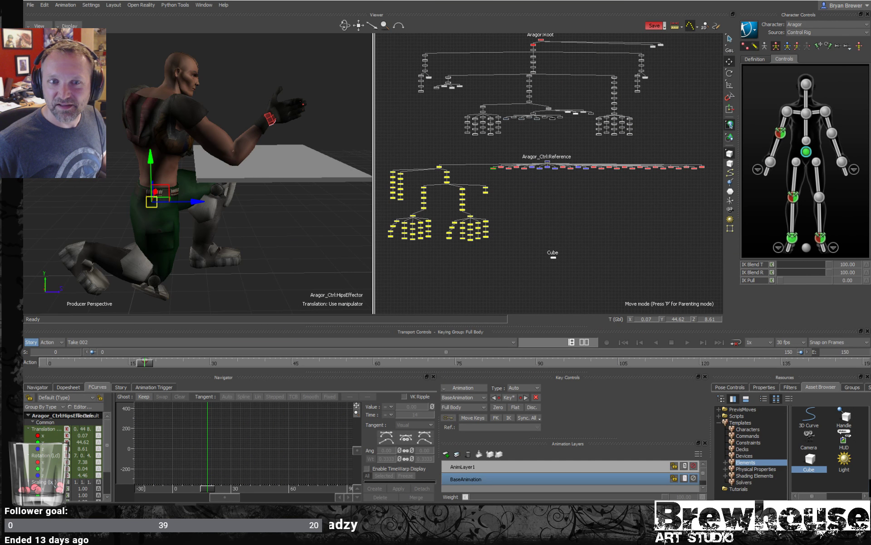
key(alt+Tab)
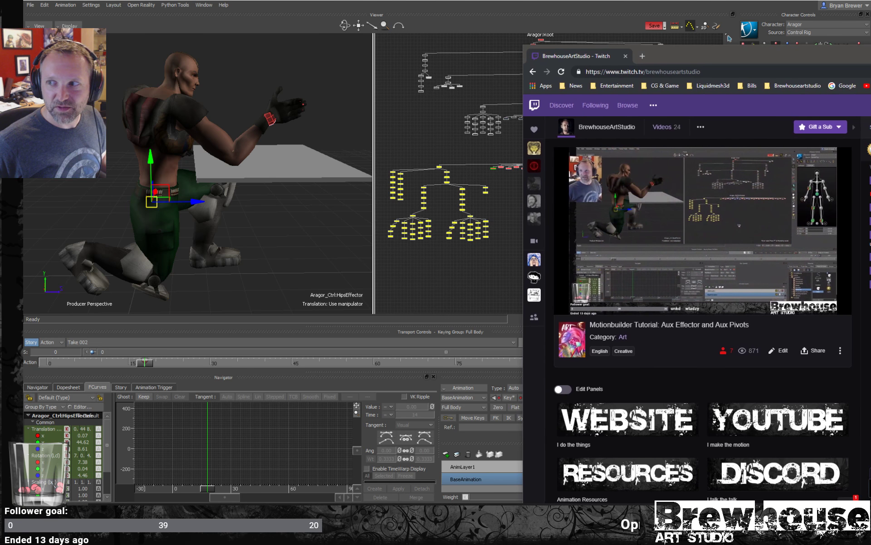
key(alt+Tab)
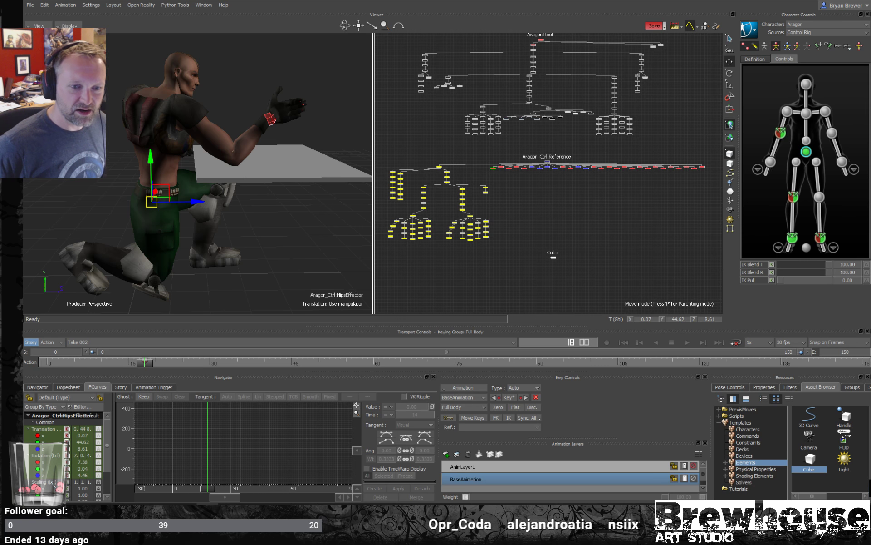
key(alt+Tab)
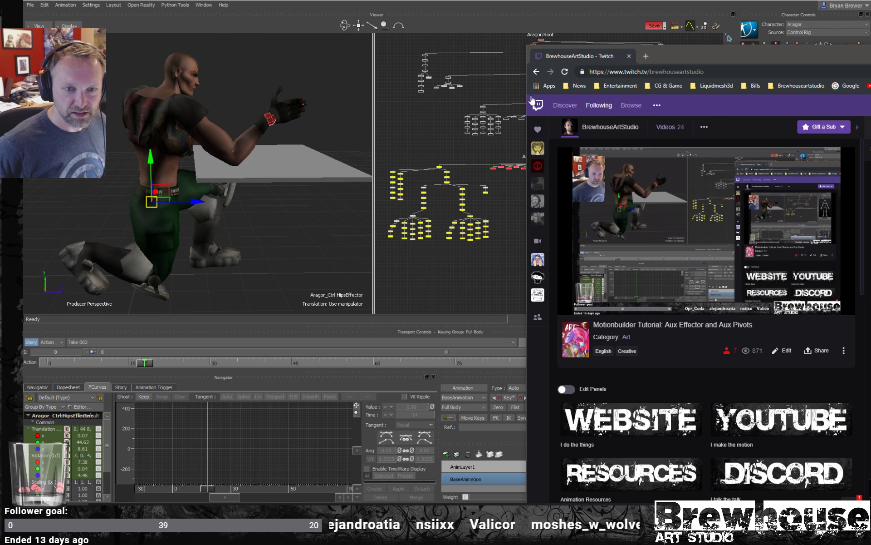
key(alt+Tab)
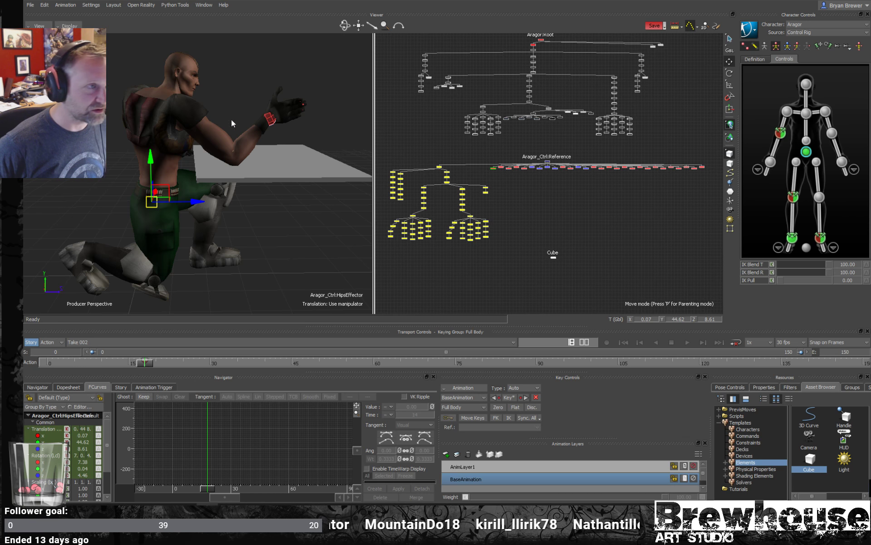
- Move the right wrist effector to about X -24, Y 90, Z 73 over the slab, and clear the selection
click(273, 120)
ctrl+shift+drag(273, 121, 284, 158)
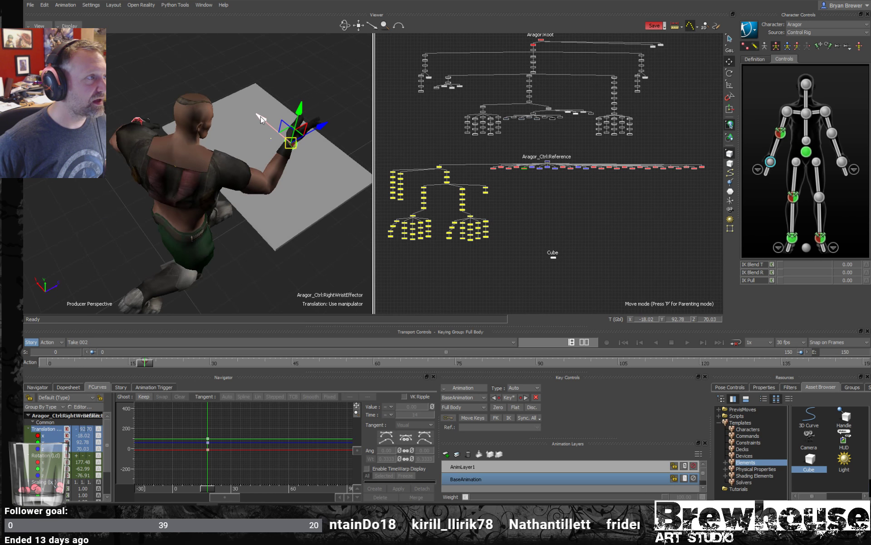
mouse_move(260, 117)
mouse_down()
mouse_move(282, 137)
mouse_move(270, 123)
mouse_up()
ctrl+shift+drag(293, 167, 311, 159)
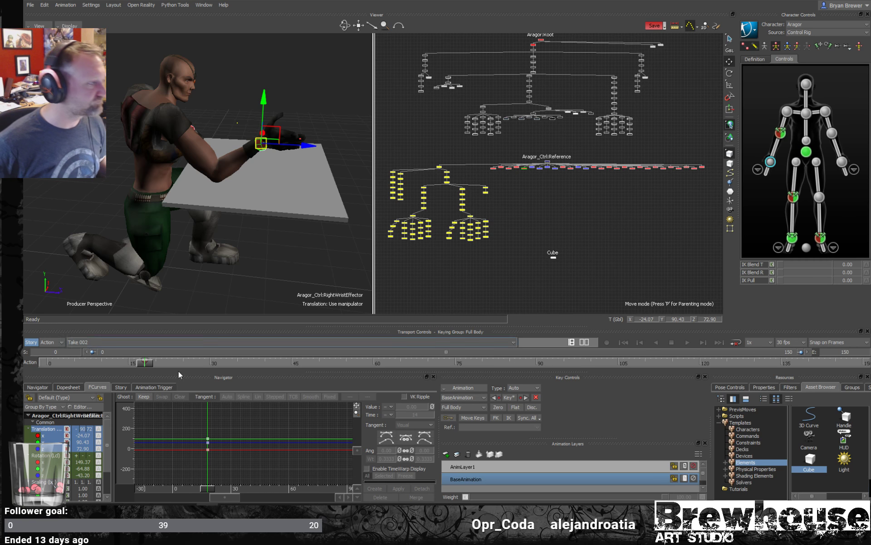
mouse_move(208, 511)
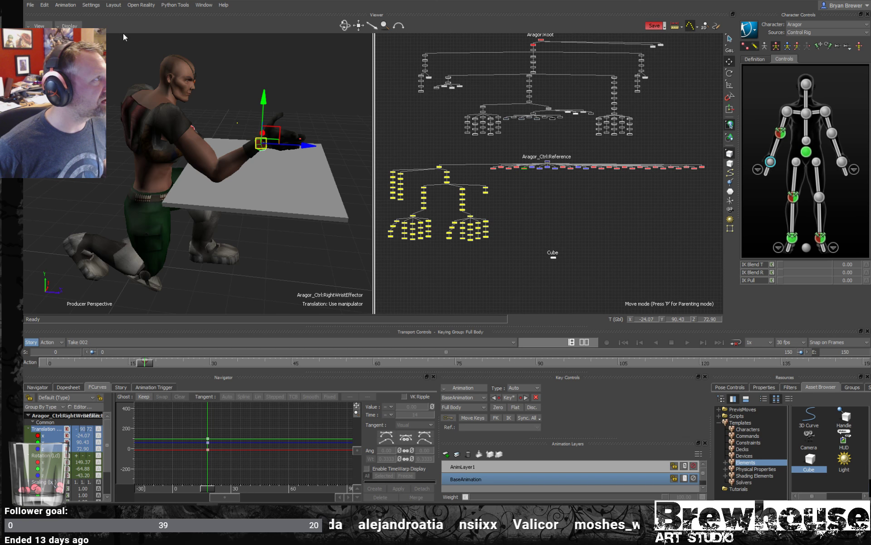
click(807, 154)
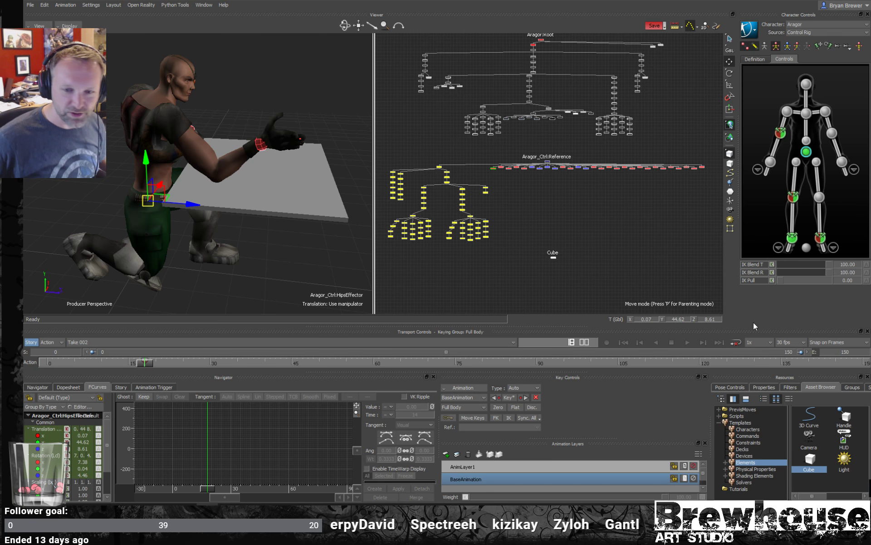
click(684, 258)
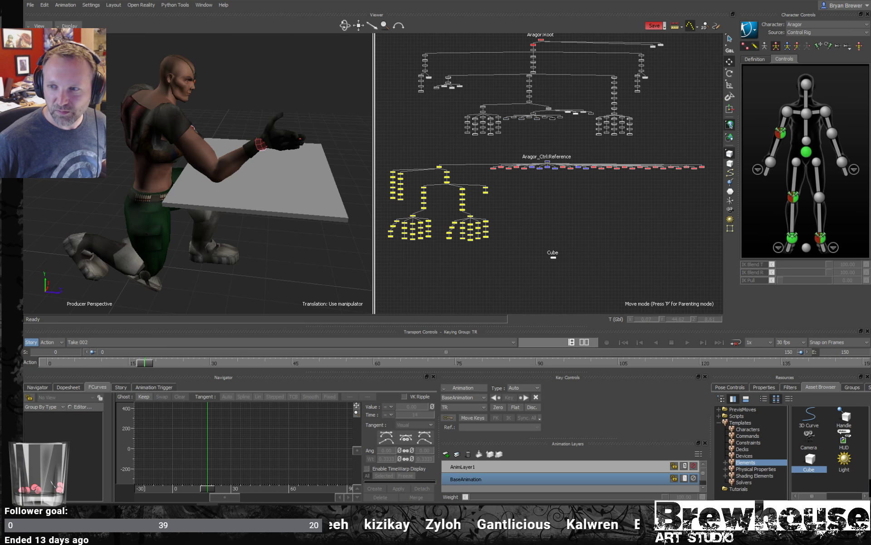